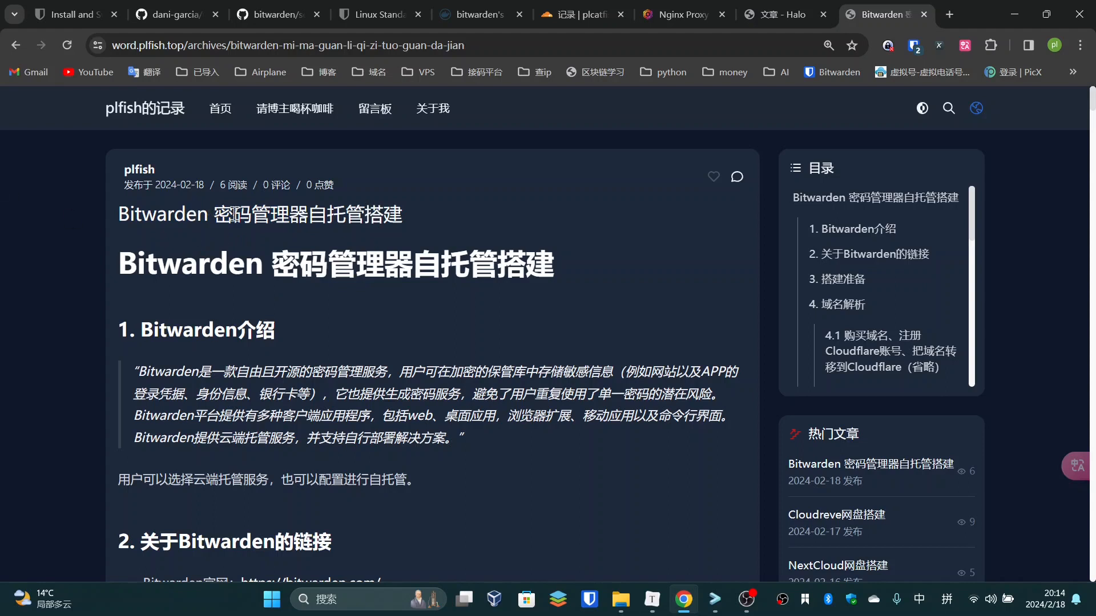
Open the blog's 请博主喝杯咖啡 page and read its opening paragraphs about supporting the blogger
left_click_drag(118, 217, 286, 215)
left_click(288, 215)
left_click(313, 109)
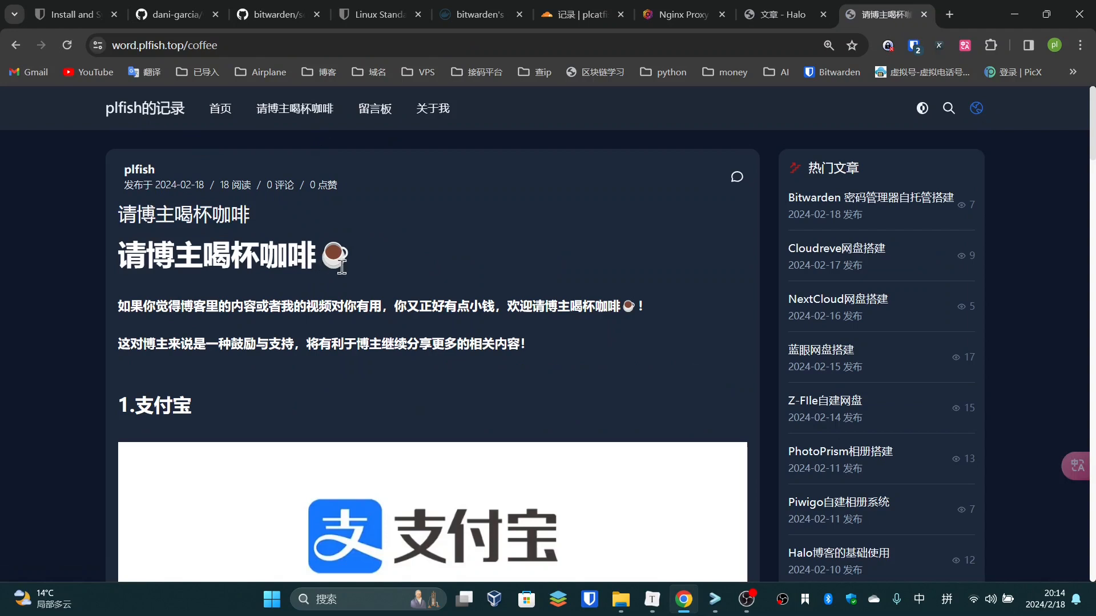
scroll(342, 268, "down", 4)
scroll(332, 269, "up", 3)
left_click_drag(118, 235, 241, 235)
left_click(411, 240)
left_click_drag(398, 237, 548, 237)
left_click(546, 237)
left_click(600, 237)
left_click(547, 238)
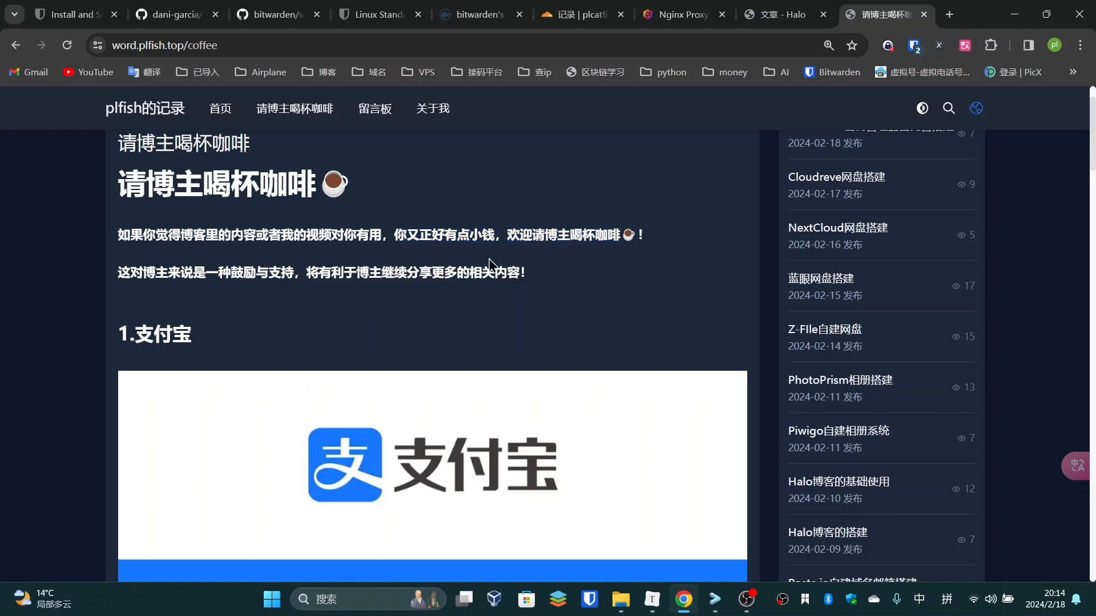
left_click_drag(145, 278, 228, 275)
left_click(286, 264)
left_click(251, 276)
mouse_move(347, 268)
left_mouse_down()
mouse_move(456, 268)
mouse_move(366, 269)
left_mouse_up()
left_click(460, 263)
left_click(365, 269)
scroll(390, 278, "up", 1)
scroll(394, 283, "down", 15)
scroll(399, 289, "up", 15)
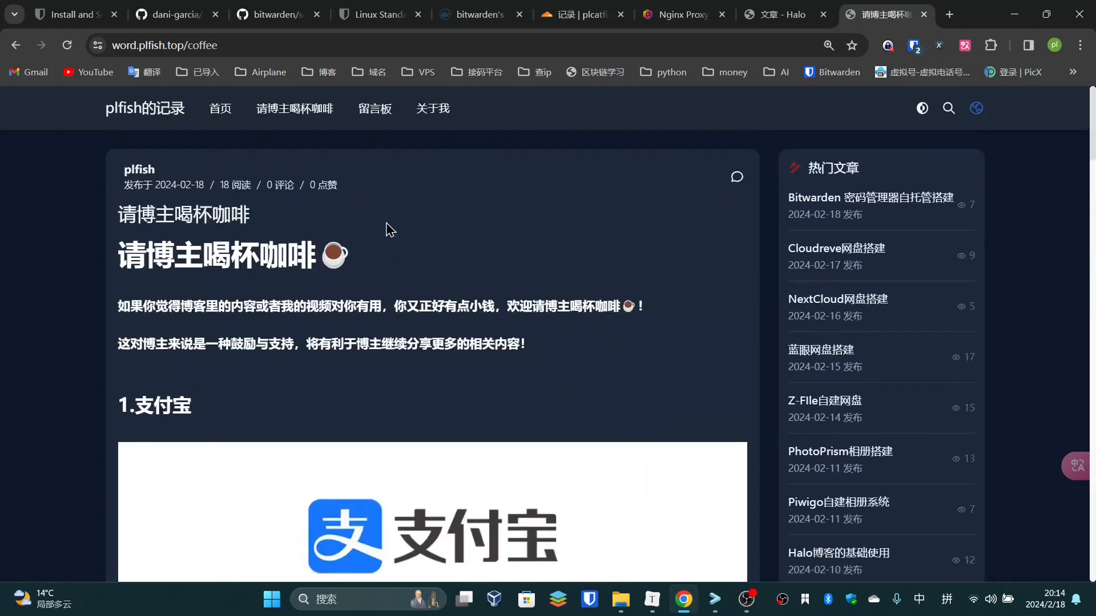
Open the 留言板 page and look over its heading and comment section
left_click(375, 109)
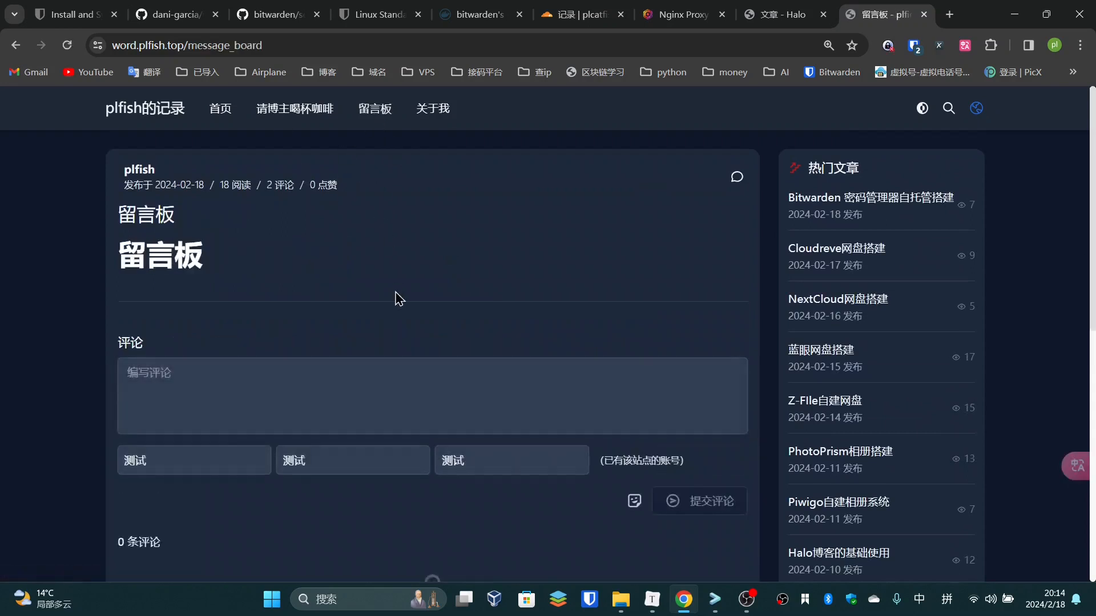
scroll(223, 316, "down", 5)
scroll(225, 244, "up", 4)
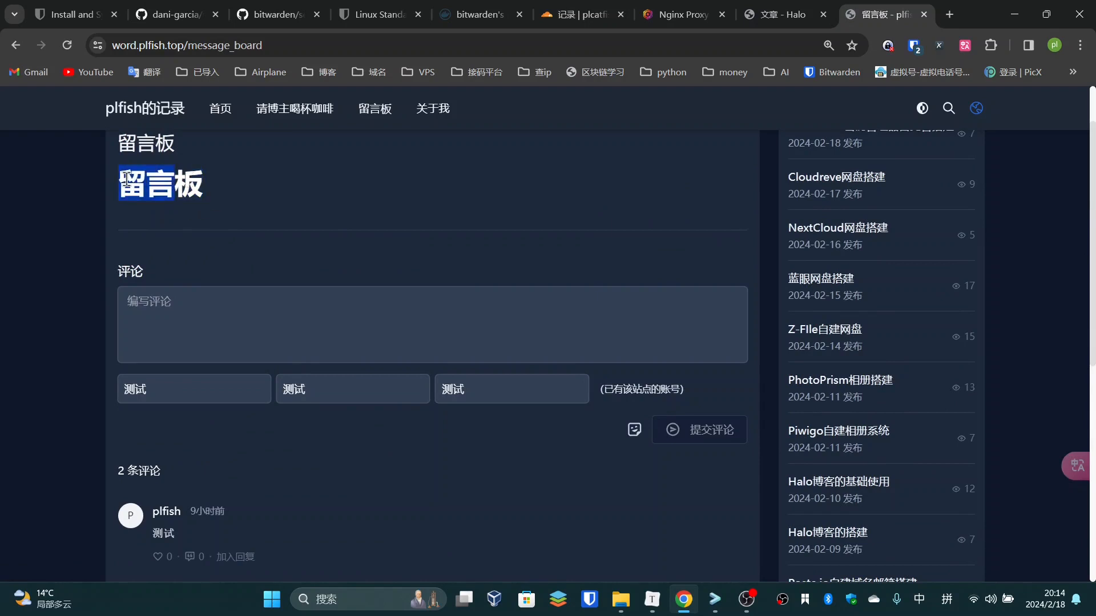
scroll(144, 186, "up", 2)
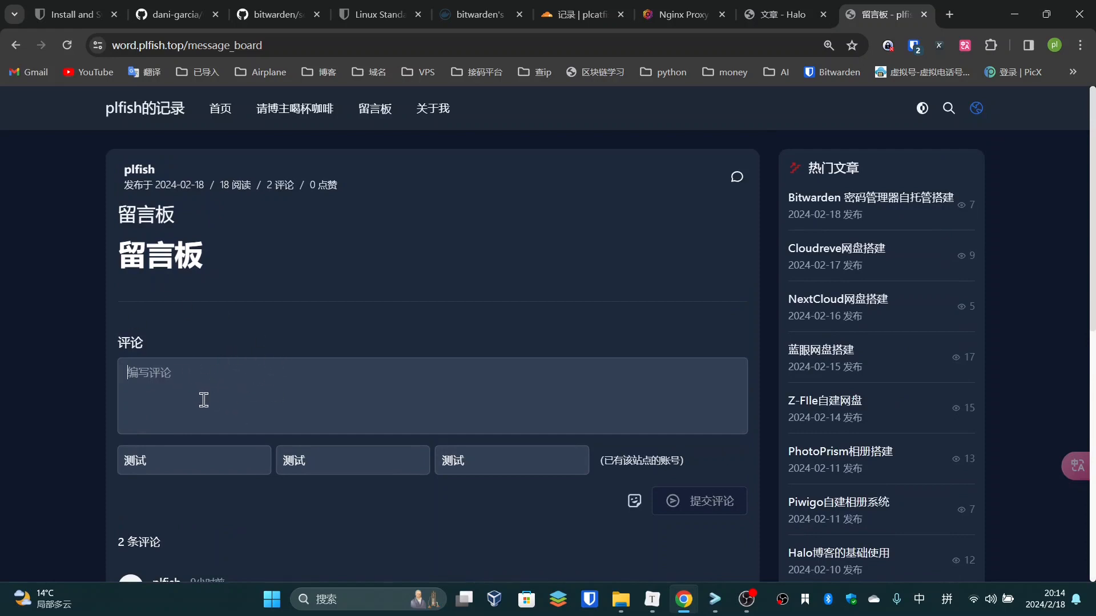
Clear the prefilled text from the comment form's nickname, email and website fields
key("BackSpace")
key("BackSpace")
left_click(357, 472)
key("BackSpace")
key("BackSpace")
left_click(516, 470)
key("BackSpace")
key("BackSpace")
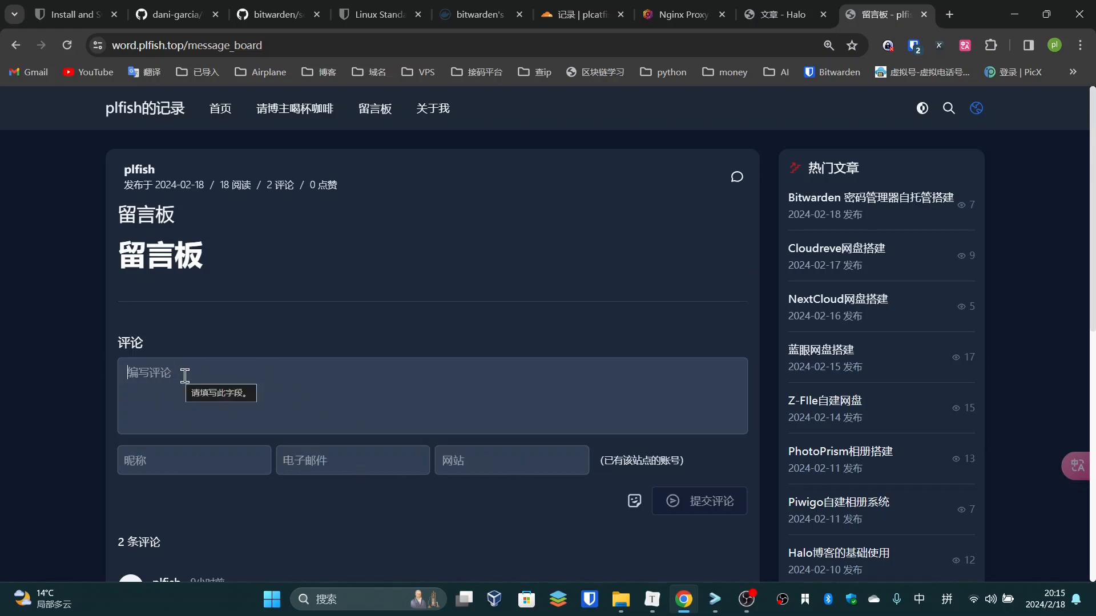
Look over the empty comment form and the existing comments below it
scroll(227, 489, "down", 4)
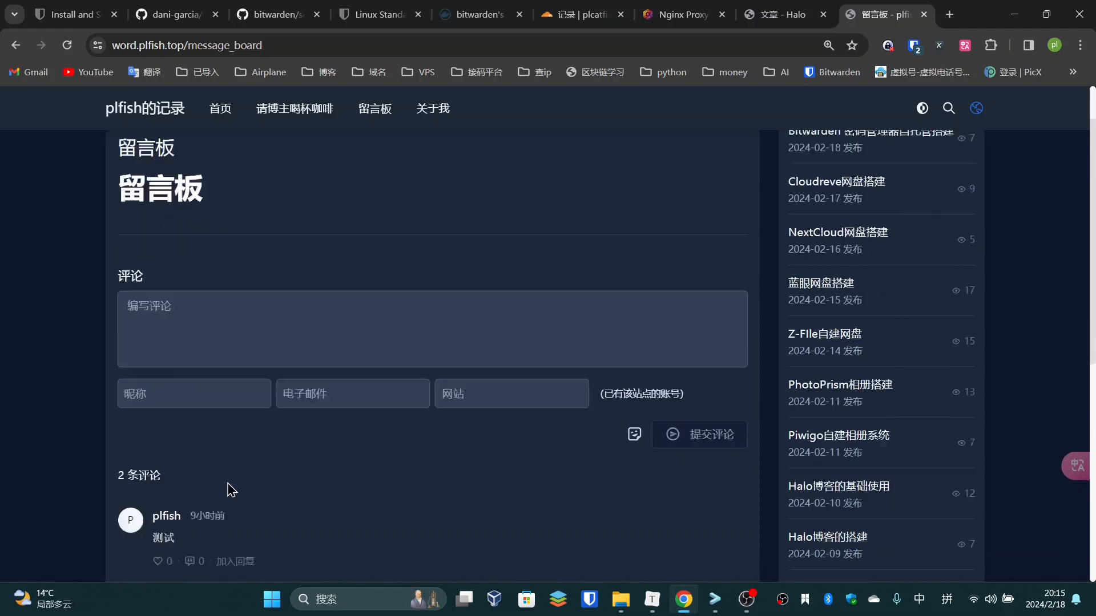
scroll(155, 400, "up", 4)
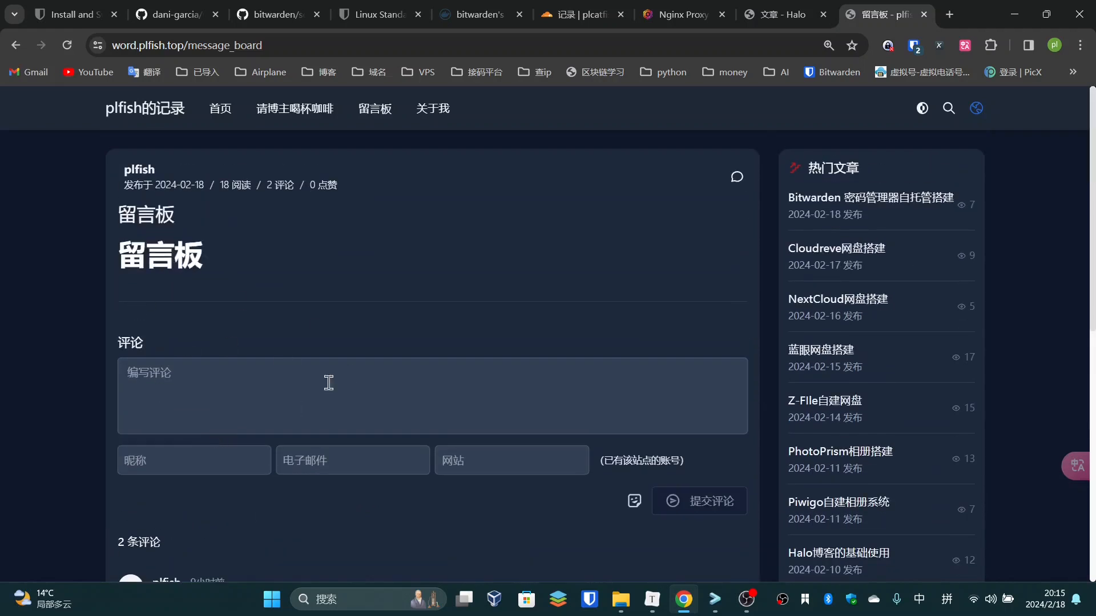
scroll(289, 325, "down", 4)
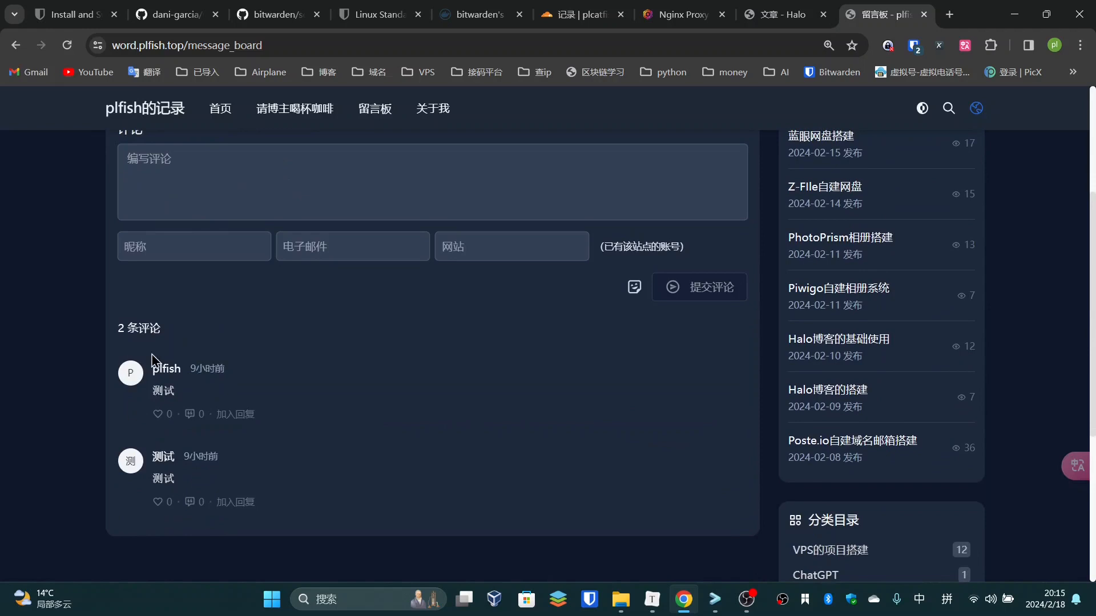
scroll(192, 454, "up", 4)
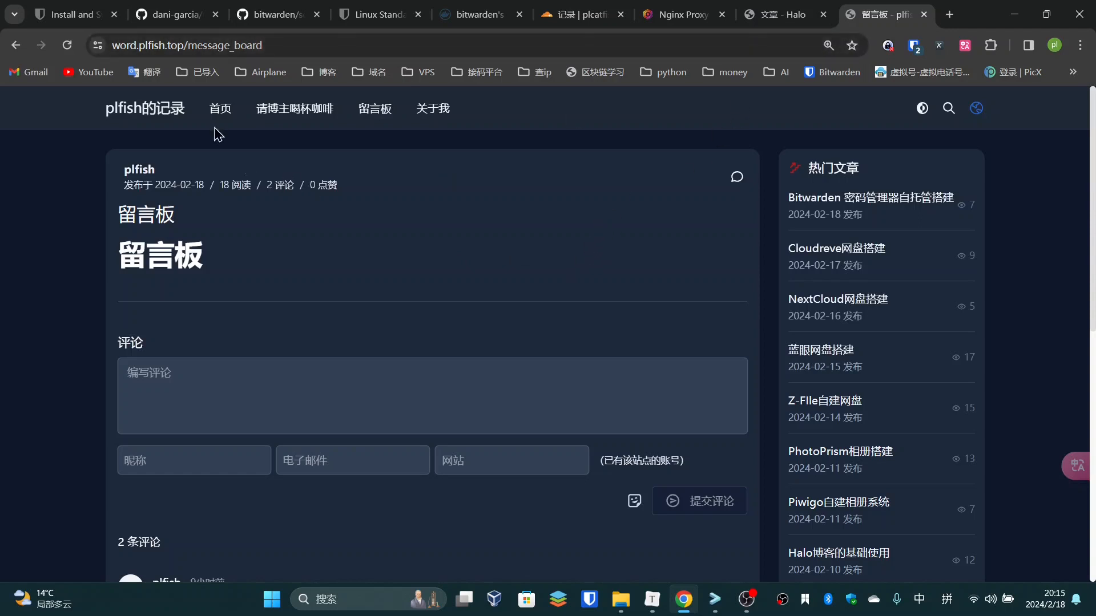
Return to the blog's home page and open the Bitwarden 密码管理器自托管搭建 article
left_click(160, 119)
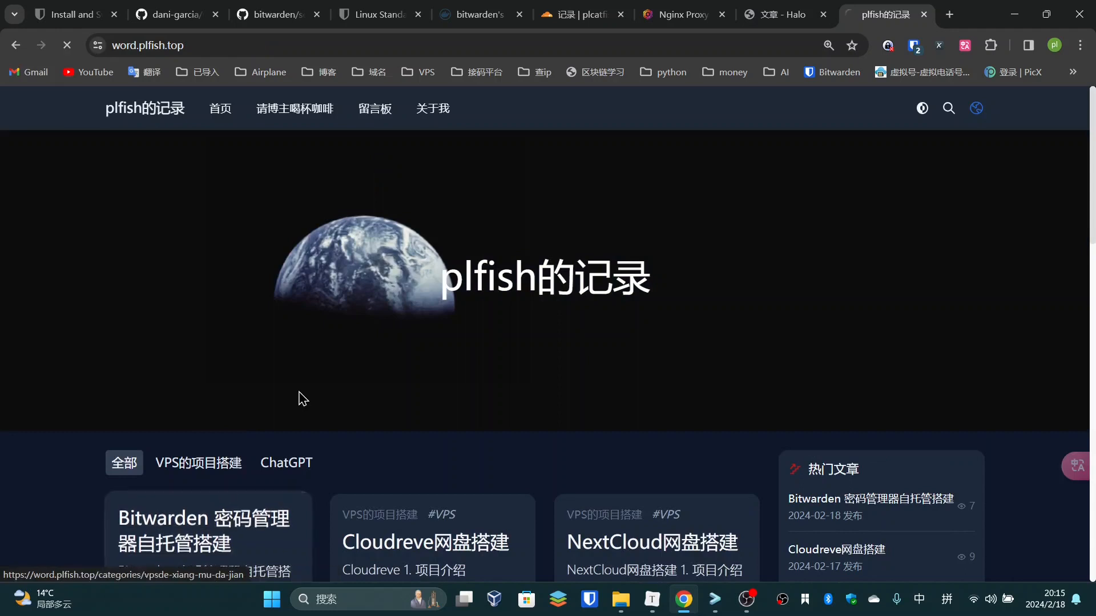
left_click(251, 520)
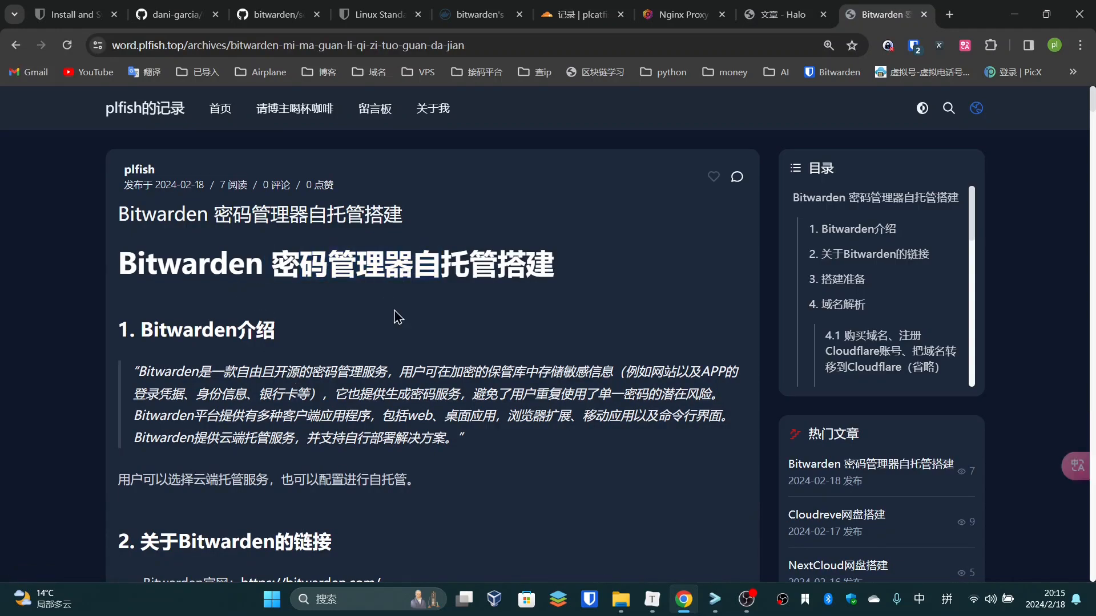
left_click_drag(165, 336, 249, 335)
left_click(254, 336)
Go to the article's 9.总结 section and read its opening lines about using Bitwarden in a web browser
left_click_drag(1091, 109, 1090, 575)
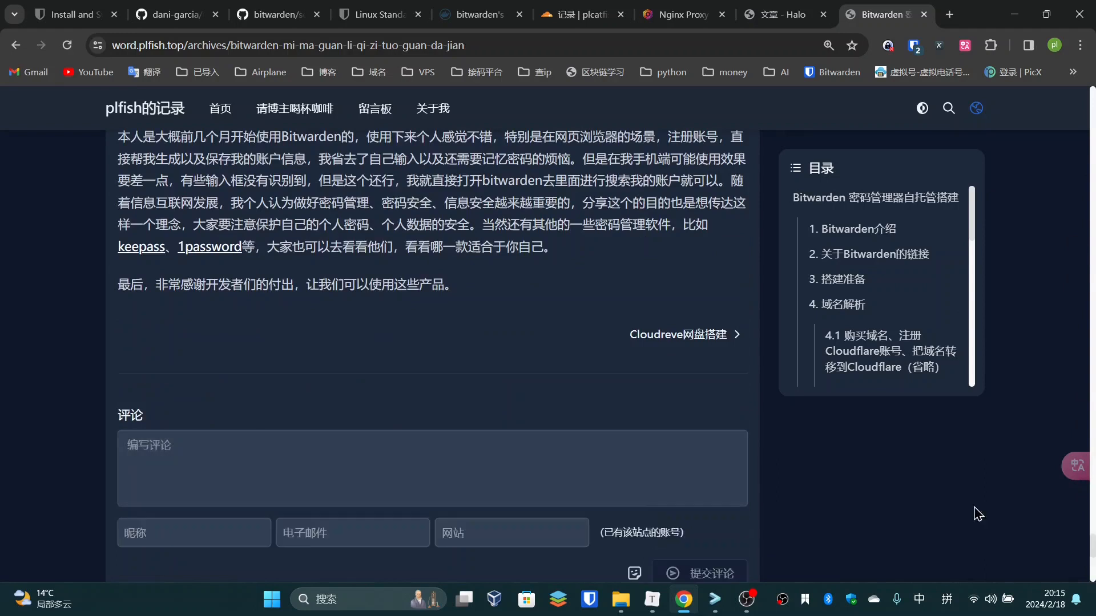
scroll(252, 269, "up", 2)
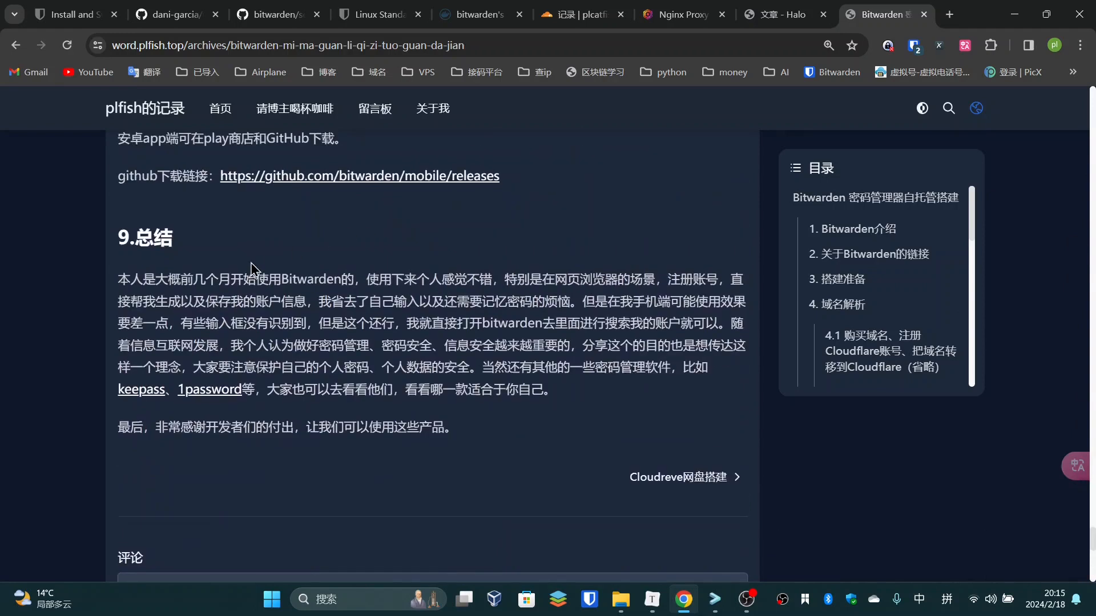
left_click_drag(342, 274, 291, 272)
left_click(294, 273)
left_click_drag(374, 287, 430, 283)
left_click(445, 285)
left_click_drag(505, 280, 638, 276)
left_click(637, 276)
left_click_drag(667, 278, 718, 282)
left_click(718, 282)
View the Bitwarden extension's autofill and copy options for the page, and close them without choosing any
right_click(308, 301)
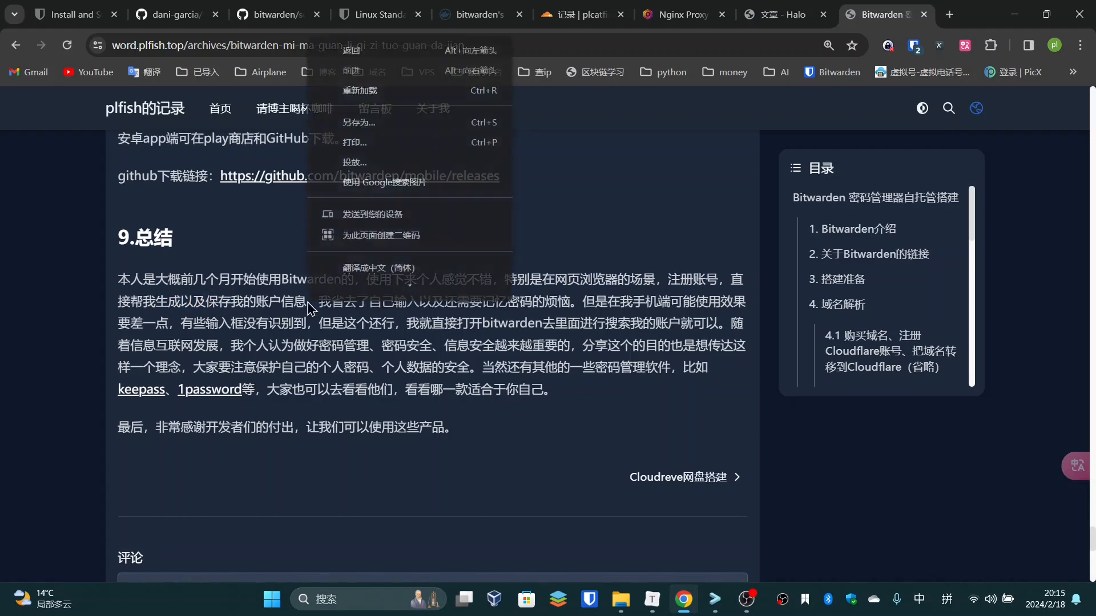
mouse_move(365, 273)
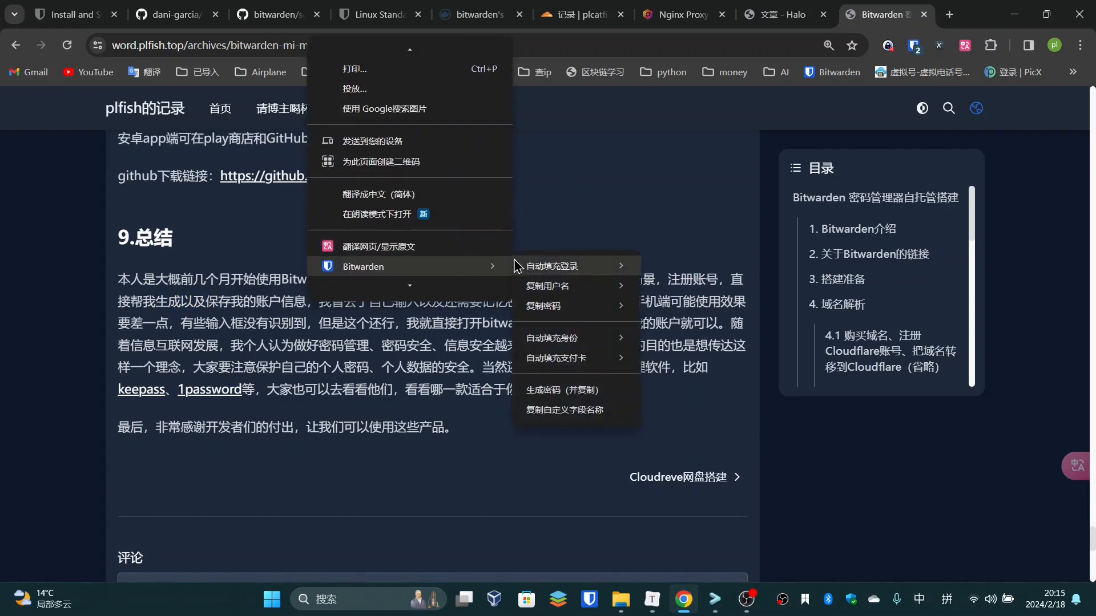
left_click(287, 351)
Read the 总结 paragraph's remarks on saved passwords, use on a mobile phone and the importance of password security
left_click_drag(183, 322, 280, 325)
left_click(279, 326)
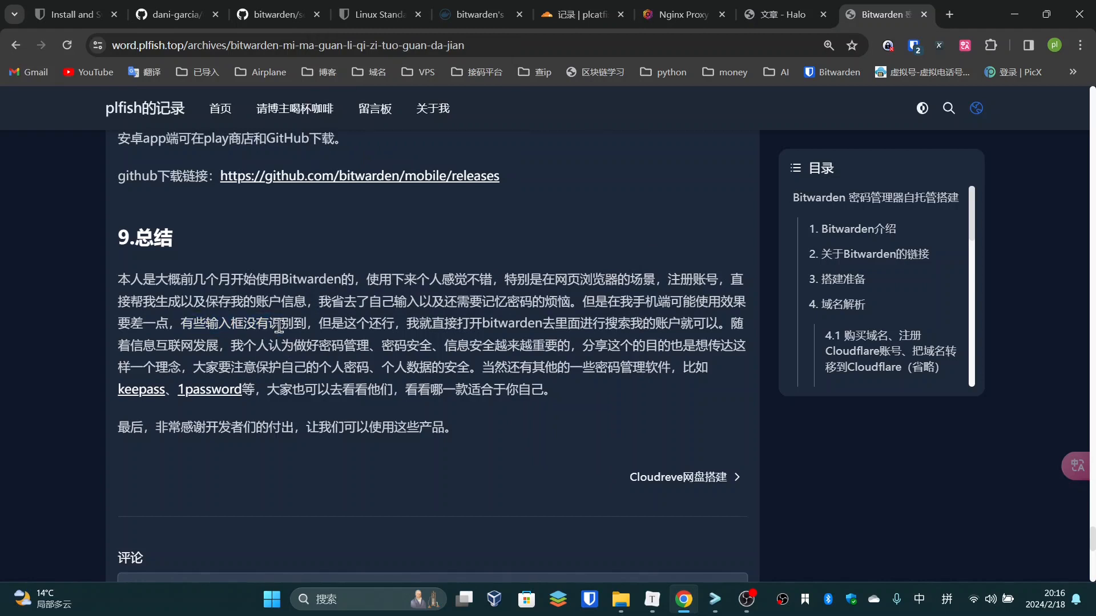
left_click_drag(448, 305, 548, 297)
left_click(549, 296)
left_click(478, 299)
left_click(548, 296)
left_click_drag(645, 306, 722, 302)
left_click(721, 303)
left_click_drag(291, 325, 252, 323)
left_click(252, 323)
mouse_move(319, 327)
left_mouse_down()
mouse_move(393, 324)
mouse_move(328, 320)
left_mouse_up()
left_click(424, 323)
left_click_drag(443, 324, 495, 324)
left_click(544, 323)
left_click(528, 324)
left_click_drag(563, 323, 687, 324)
left_click(685, 324)
left_click_drag(118, 346, 492, 343)
left_click(272, 351)
left_click(331, 347)
left_click(548, 346)
left_click(492, 343)
left_click_drag(721, 346, 633, 346)
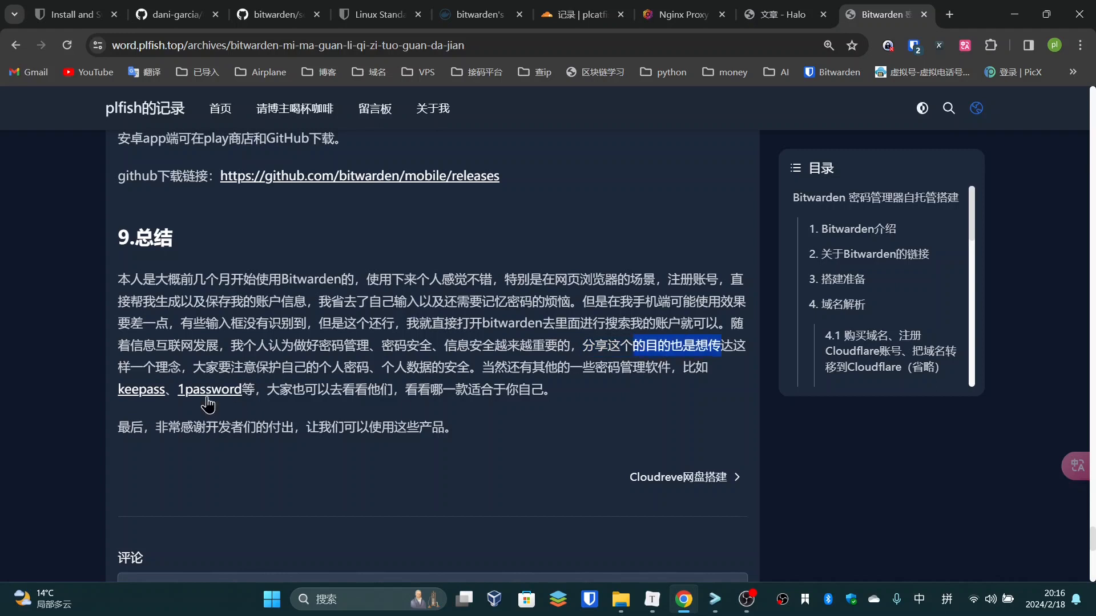
Read the rest of the 总结 paragraph about protecting personal data and the alternatives keepass and 1password
left_click_drag(194, 368, 479, 370)
left_click_drag(397, 365, 385, 367)
left_click(505, 346)
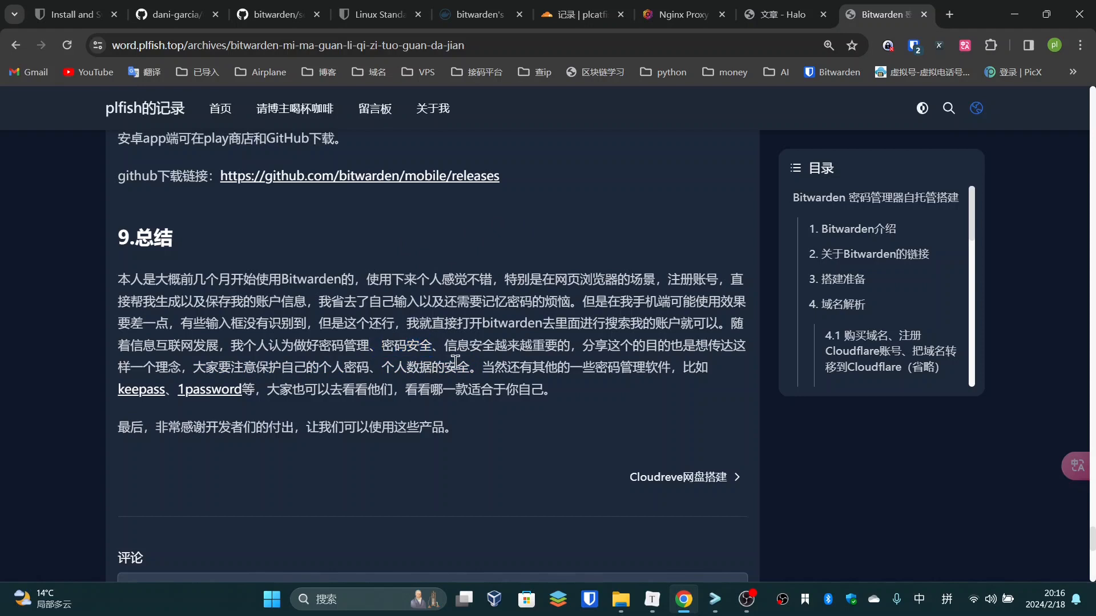
left_click_drag(473, 368, 389, 348)
left_click(388, 350)
left_click_drag(469, 365, 632, 367)
left_click(631, 367)
left_click_drag(242, 394, 81, 402)
left_click(228, 407)
left_click_drag(267, 394, 520, 394)
left_click(378, 395)
left_click(545, 392)
Return to the start of the article and read its title and the Bitwarden介绍 heading
left_click_drag(1093, 527, 1090, 100)
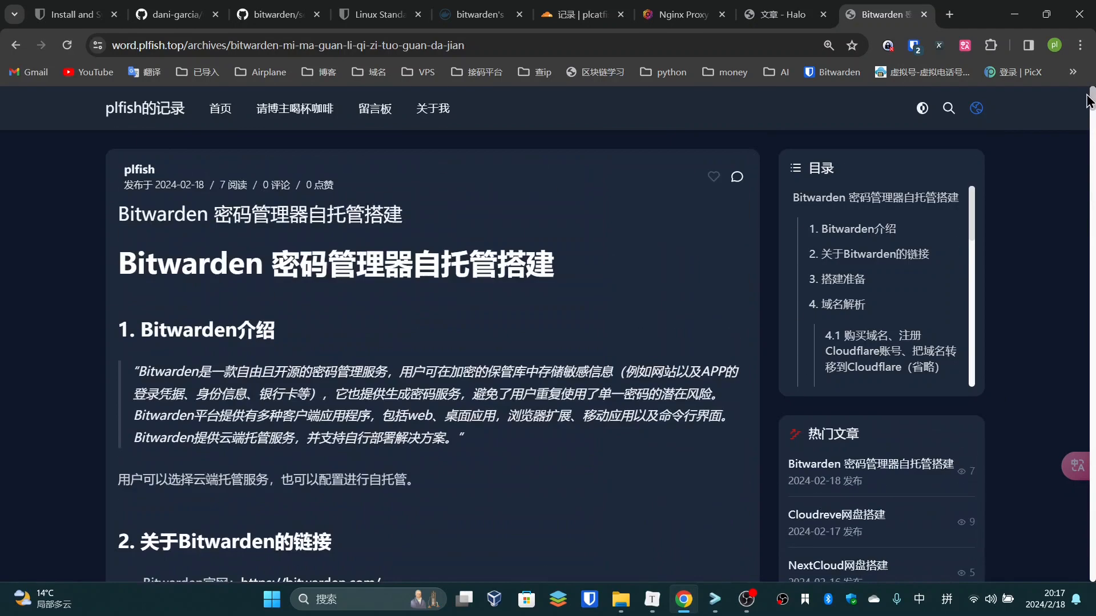
left_click_drag(118, 276, 225, 267)
left_click(247, 268)
left_click_drag(357, 264, 492, 272)
left_click(485, 292)
scroll(432, 367, "down", 1)
left_click_drag(141, 260, 259, 260)
left_click(261, 260)
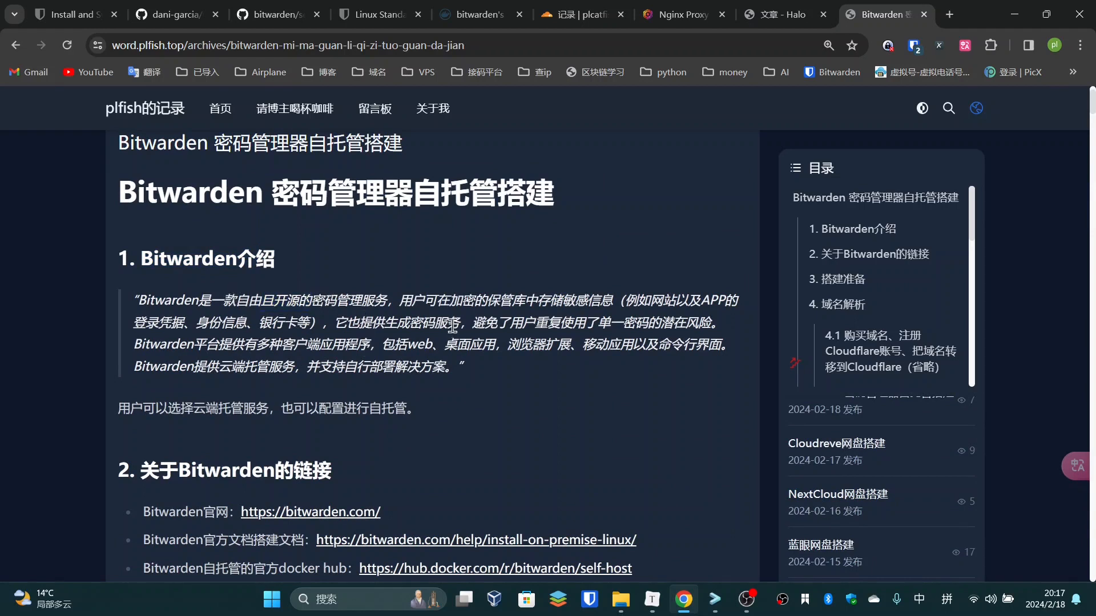
Read the introduction's sentences on storing sensitive information in the encrypted vault, generating passwords and avoiding password reuse
left_click_drag(451, 306, 567, 305)
left_click(623, 309)
left_click(642, 305)
left_click_drag(689, 301, 725, 301)
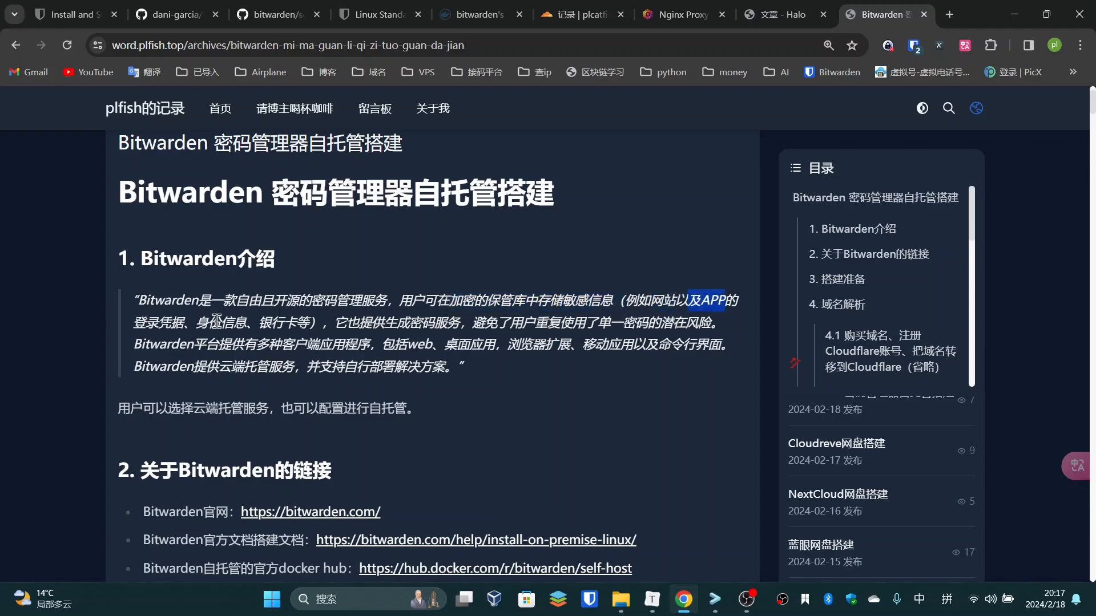
left_click_drag(175, 324, 238, 324)
left_click(194, 329)
left_click(266, 327)
double_click(282, 321)
left_click(276, 329)
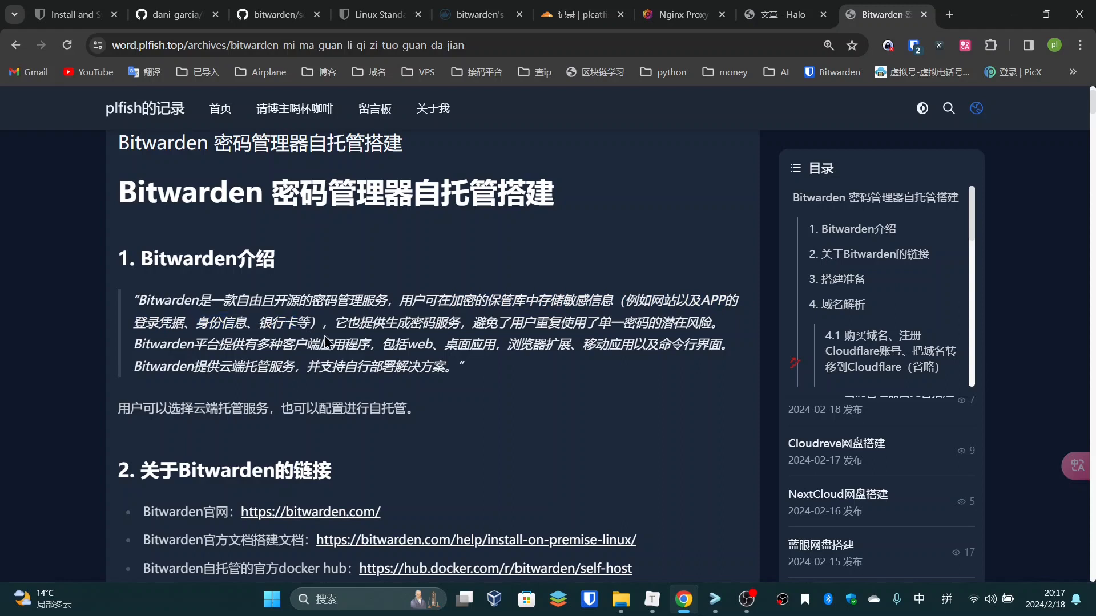
left_click_drag(341, 326, 372, 324)
left_click(461, 325)
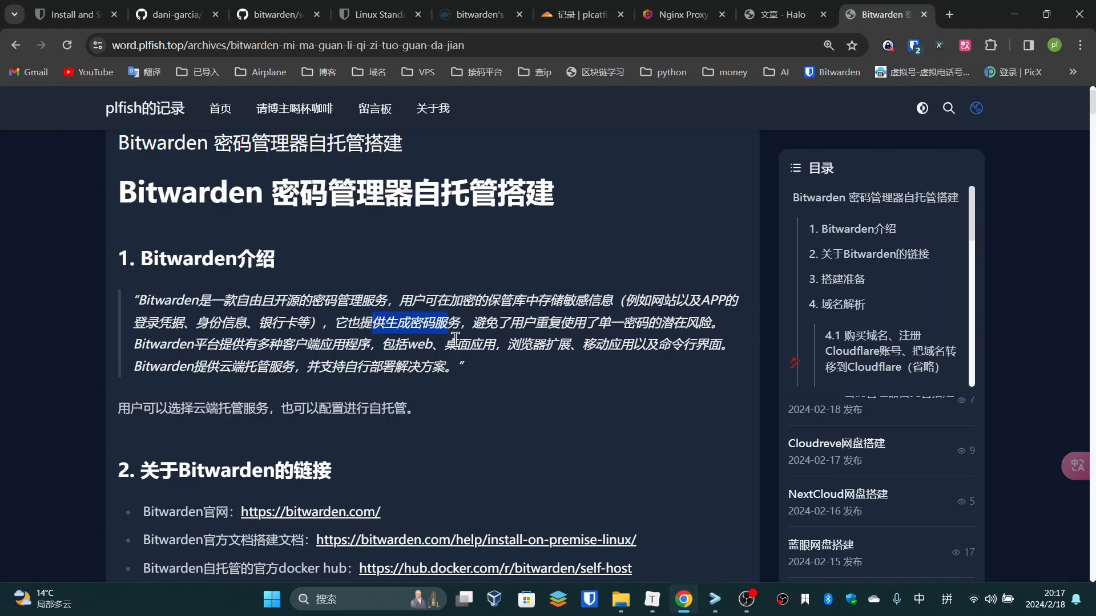
left_click(463, 330)
left_click_drag(473, 324, 710, 324)
left_click(586, 324)
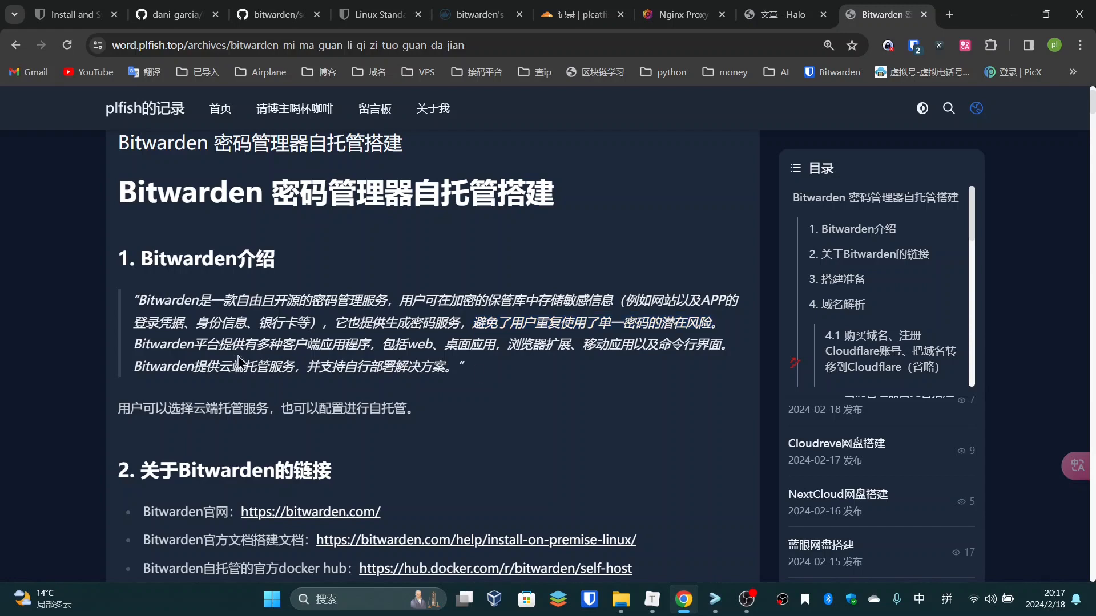
mouse_move(590, 322)
left_mouse_down()
mouse_move(677, 319)
mouse_move(571, 319)
left_mouse_up()
left_click(682, 318)
left_click(597, 322)
Read the introduction's sentence listing the web, desktop, browser extension, mobile and command-line clients
left_click_drag(134, 347, 285, 337)
left_click(365, 362)
left_click(413, 364)
left_click_drag(406, 349, 447, 346)
left_click(410, 360)
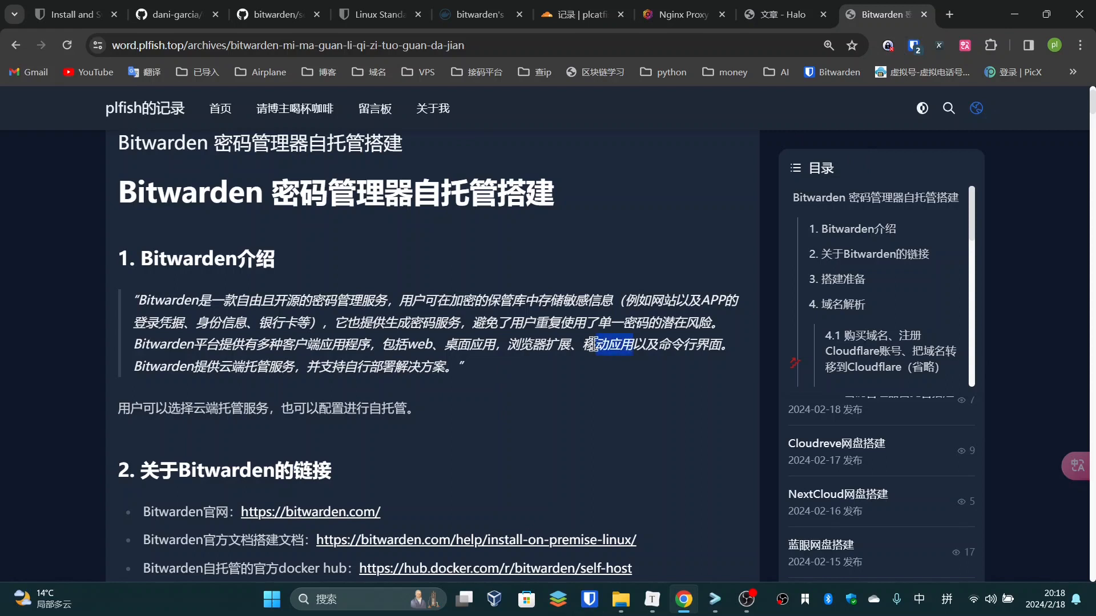
left_click_drag(666, 346, 735, 346)
left_click(656, 359)
left_click(717, 346)
left_click_drag(657, 345, 721, 345)
left_click(716, 346)
Read the cloud-hosting sentence, check the open Bitwarden download page, and return to the article
left_click_drag(135, 367, 280, 368)
left_click(279, 370)
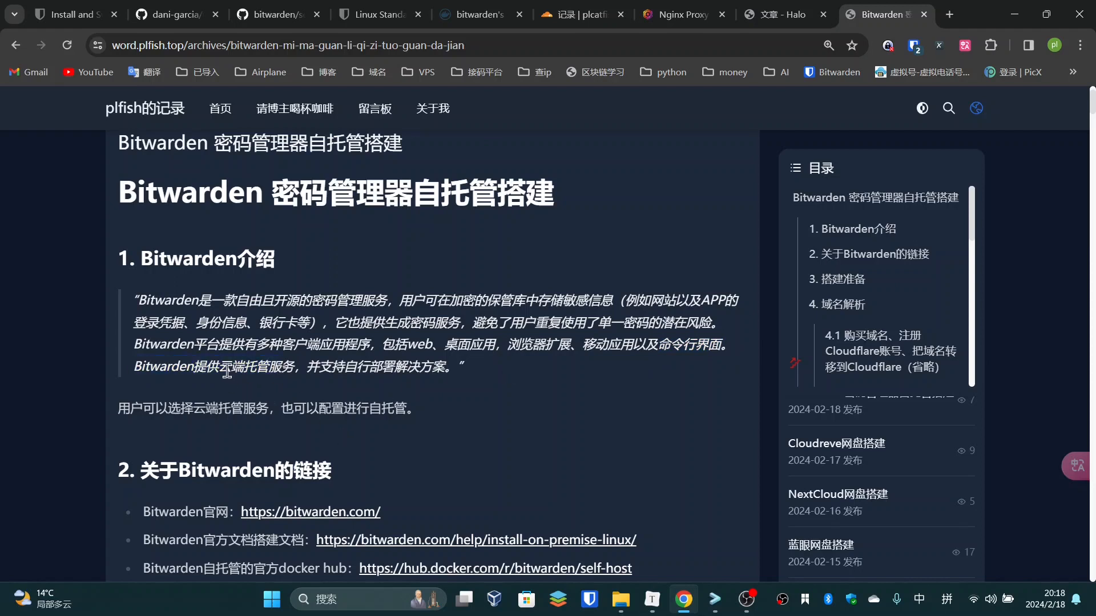
left_click(64, 16)
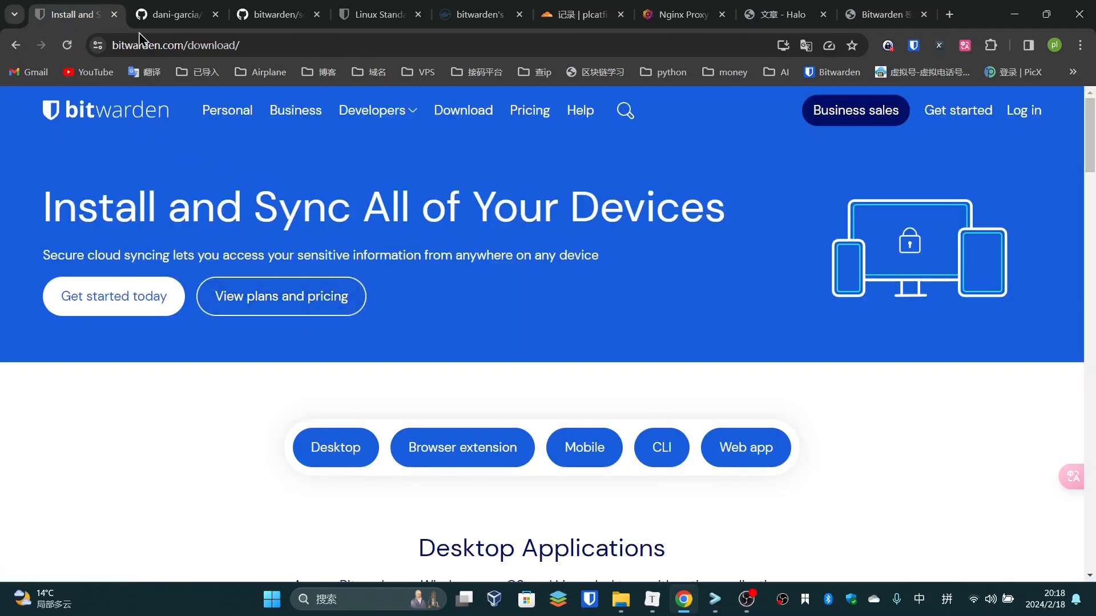
left_click(862, 14)
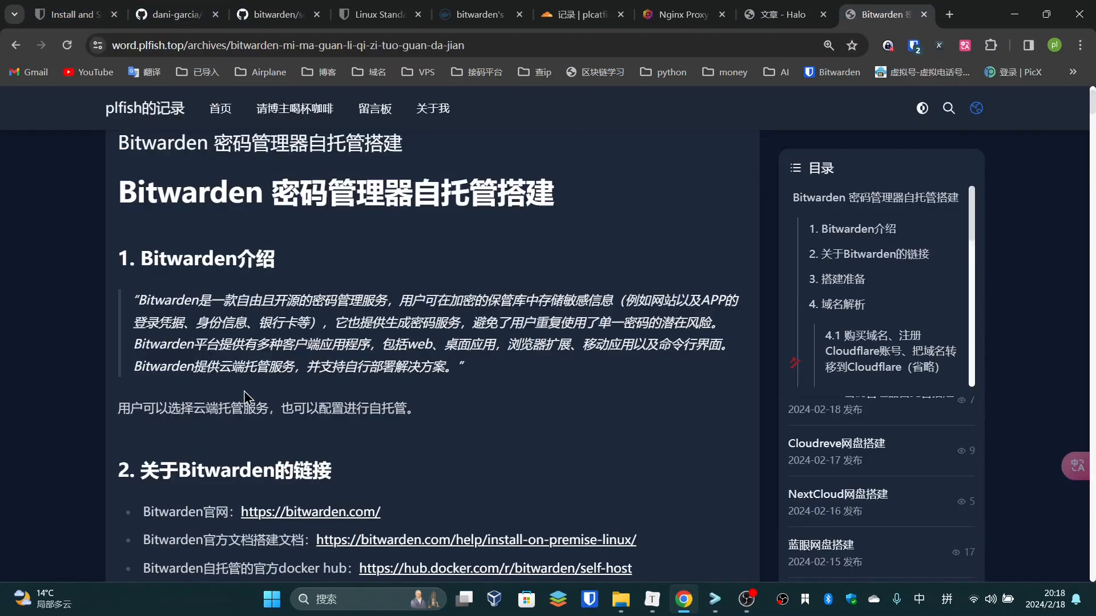
Examine the introduction's last sentence on Bitwarden's cloud hosting and self-deployment, comparing it with the article title
left_click_drag(221, 370, 113, 371)
left_click(299, 371)
left_click(131, 366)
left_click(228, 371)
left_click(114, 372)
double_click(171, 376)
left_click(200, 378)
left_click_drag(308, 373, 428, 367)
left_click(406, 373)
left_click(346, 368)
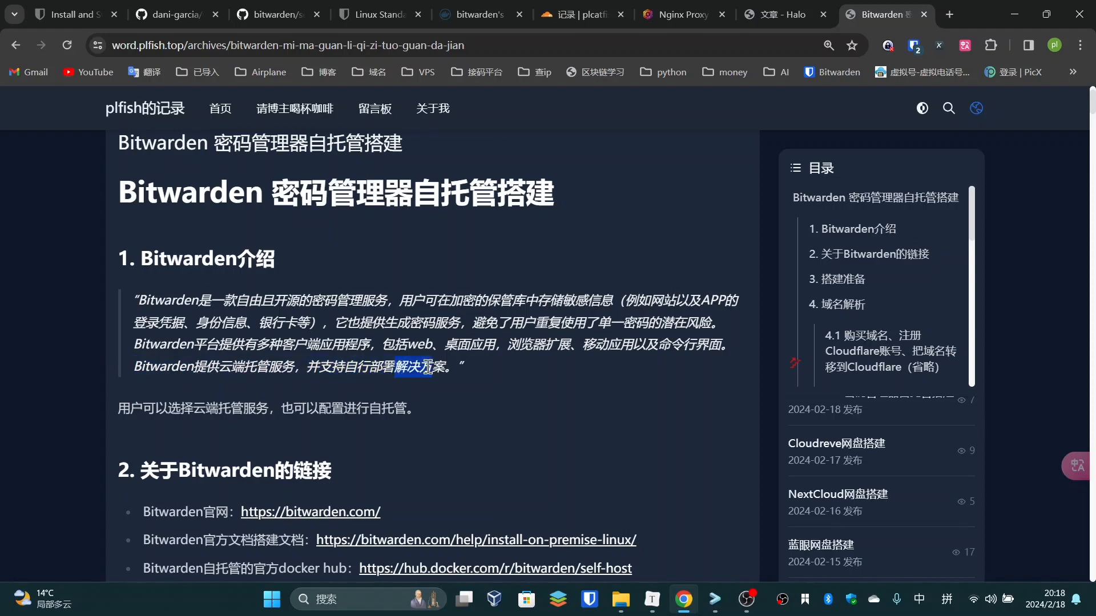
left_click_drag(413, 192, 442, 197)
left_click(362, 386)
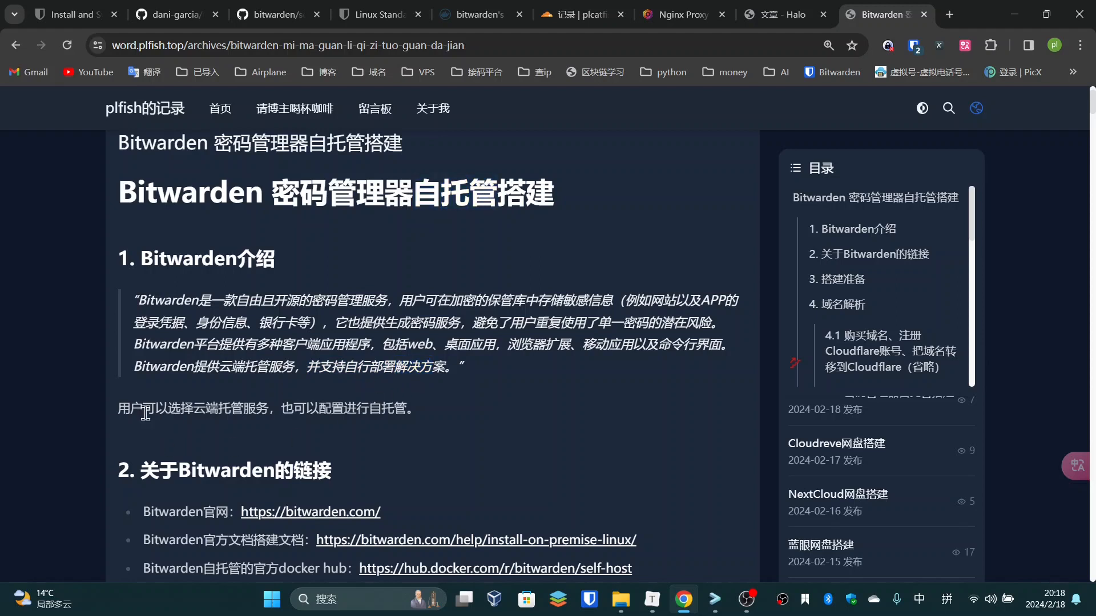
Read the line about choosing cloud hosting or self-hosting, and continue to the 关于Bitwarden的链接 section
scroll(144, 405, "down", 1)
left_click_drag(127, 354, 426, 343)
left_click(280, 342)
left_click(427, 342)
scroll(405, 366, "down", 2)
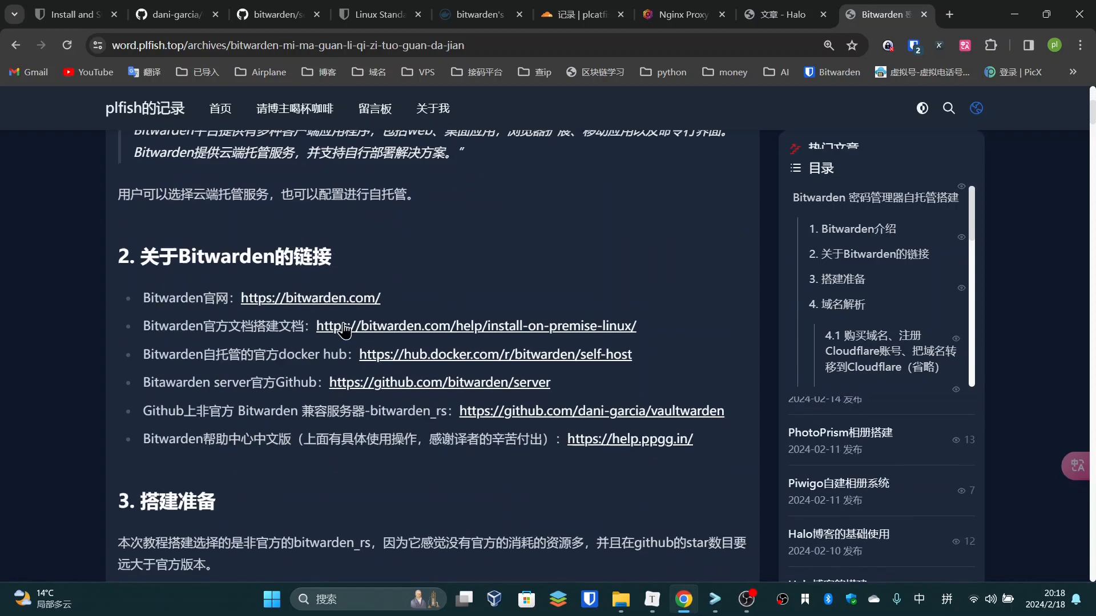
Read the 关于Bitwarden的链接 heading and its entries for the official site, installation documentation and self-hosted Docker Hub image
left_click_drag(142, 257, 331, 267)
left_click(332, 268)
left_click_drag(231, 299, 269, 329)
left_click(169, 301)
left_click(268, 329)
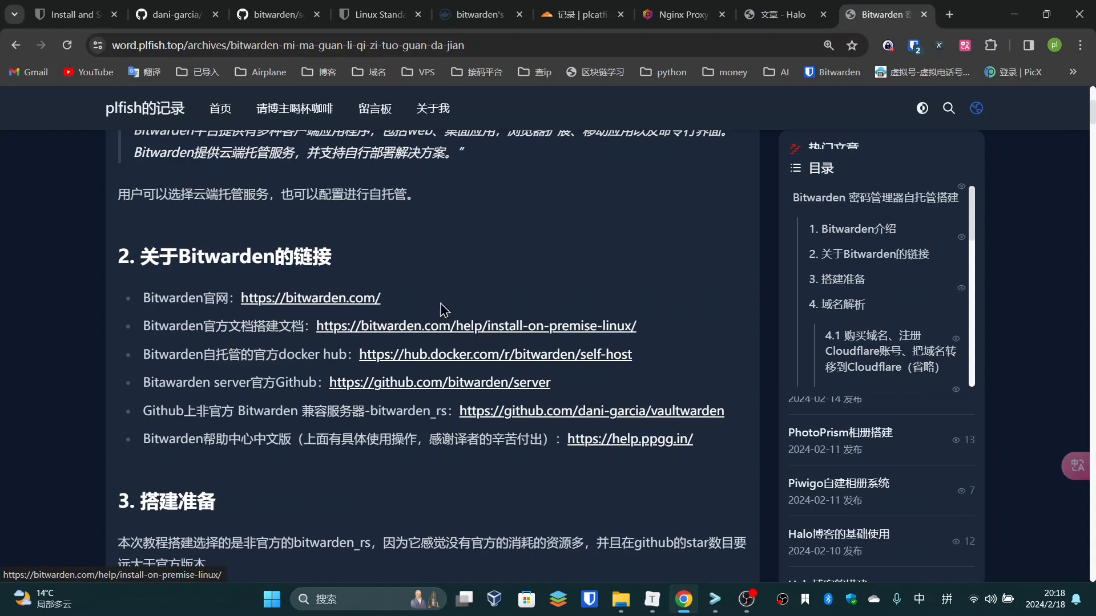
left_click_drag(323, 357, 184, 360)
left_click(184, 359)
Open the bitwarden/self-host repository from Bitwarden's Docker Hub page and look through its overview
left_click(368, 13)
left_click(479, 12)
left_click(369, 14)
left_click(479, 14)
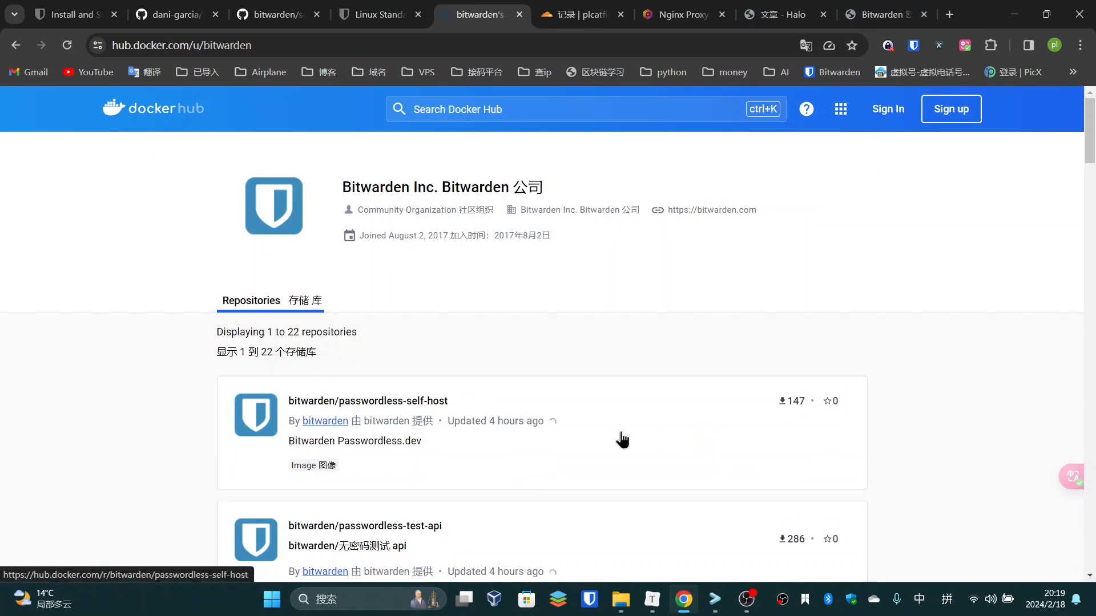
scroll(525, 438, "down", 1)
scroll(529, 440, "down", 2)
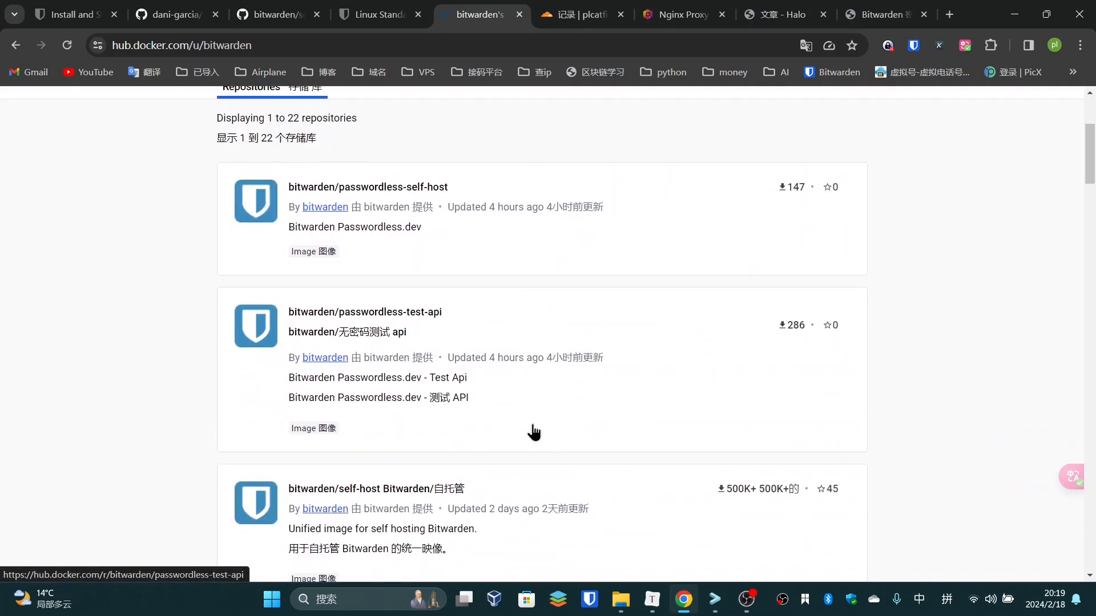
scroll(534, 432, "down", 2)
left_click(440, 347)
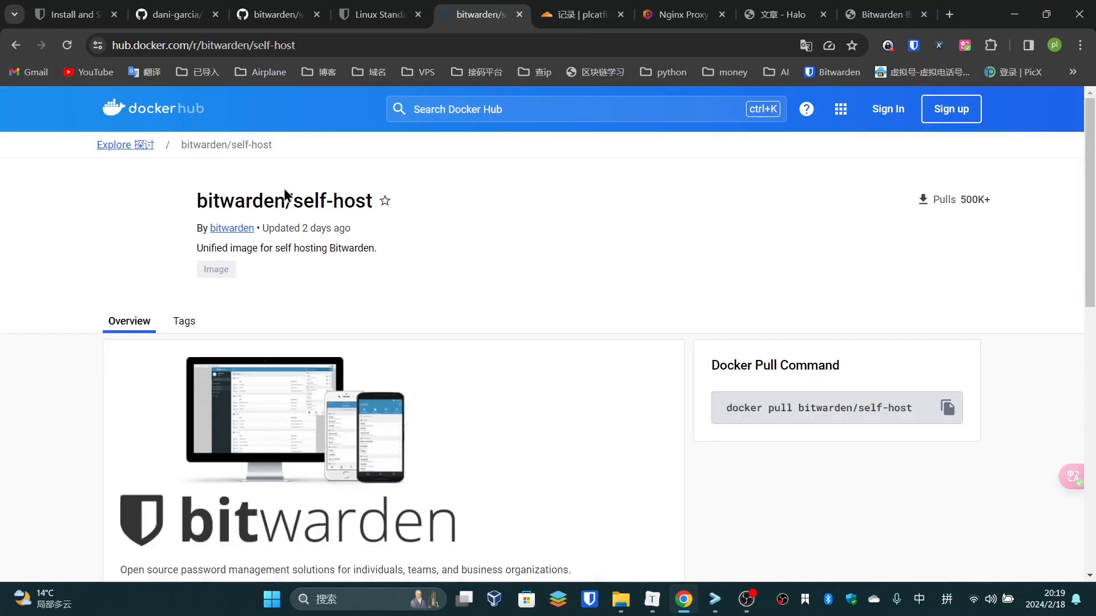
scroll(408, 405, "down", 3)
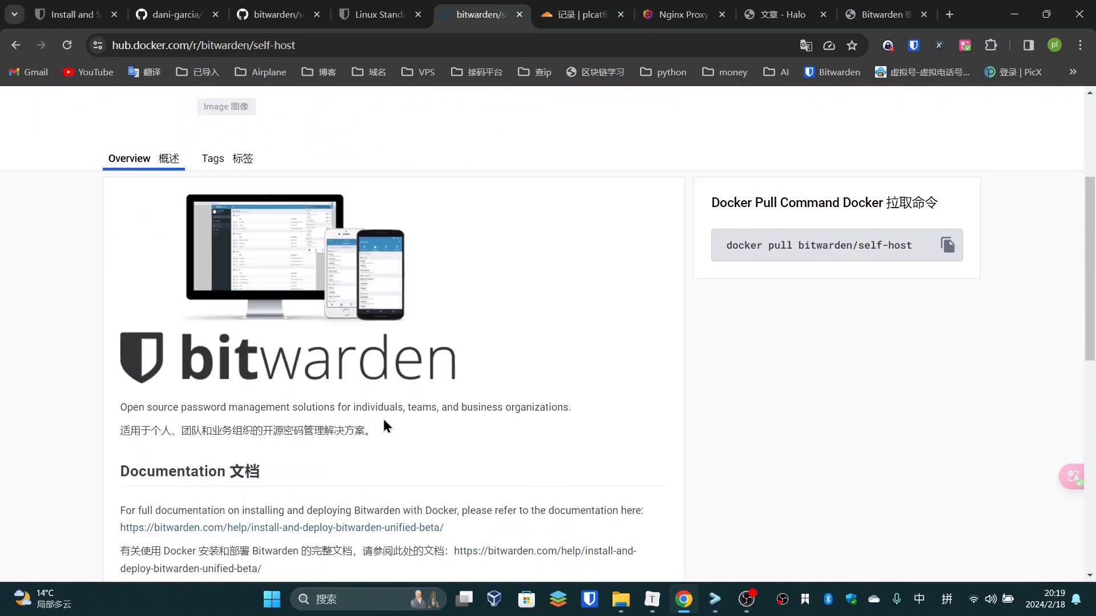
Glance at the open vaultwarden and bitwarden/server GitHub repositories and return to the blog article
left_click(80, 12)
left_click(218, 23)
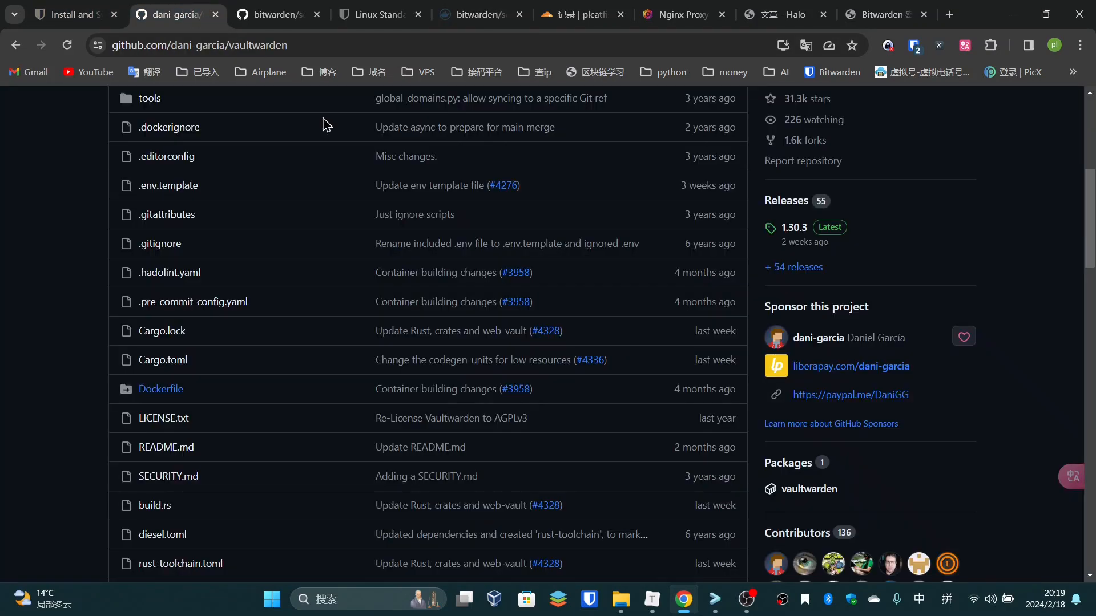
left_click(289, 15)
left_click(779, 8)
left_click(890, 14)
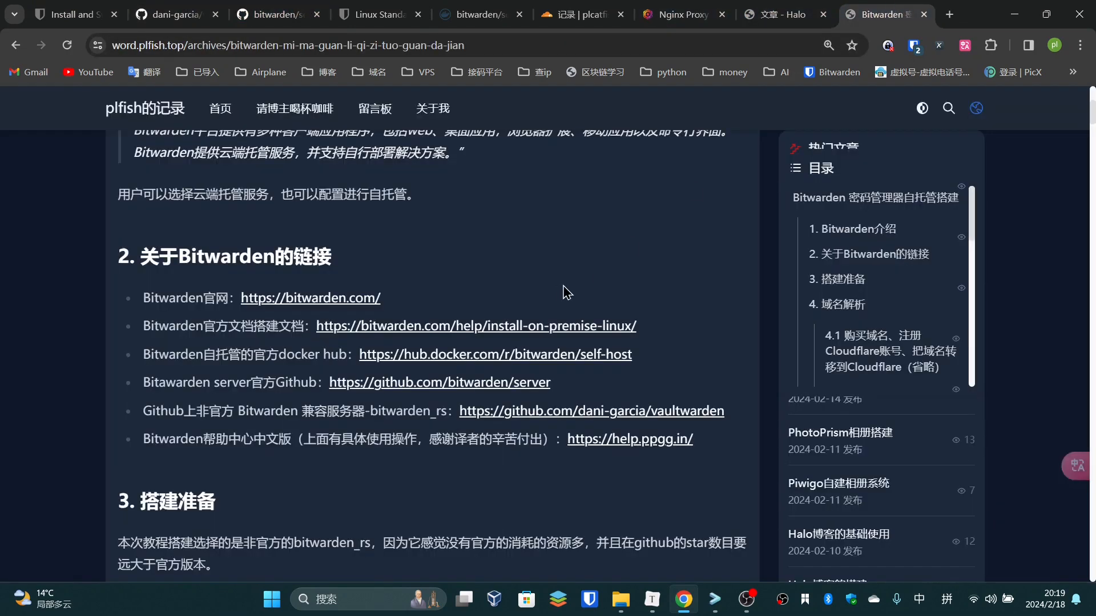
Read the link entry for the Bitwarden server's official GitHub repository
left_click_drag(150, 383, 223, 383)
left_click(276, 384)
left_click(226, 382)
left_click_drag(312, 384, 232, 383)
left_click(235, 383)
Read the link entry for the unofficial compatible server, marking the name bitwarden_rs
double_click(177, 412)
left_click(201, 411)
left_click_drag(198, 415, 436, 412)
left_click(354, 413)
left_click(321, 416)
left_click(367, 413)
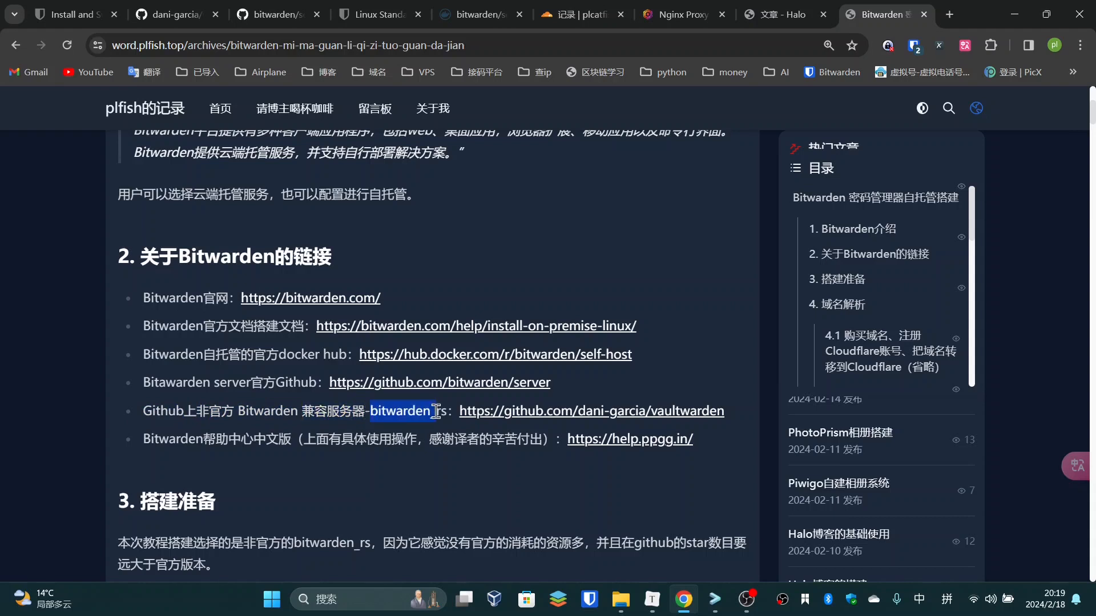
Check the official bitwarden/server repository, switch to dani-garcia/vaultwarden, and translate the vaultwarden page into Chinese
left_click(273, 16)
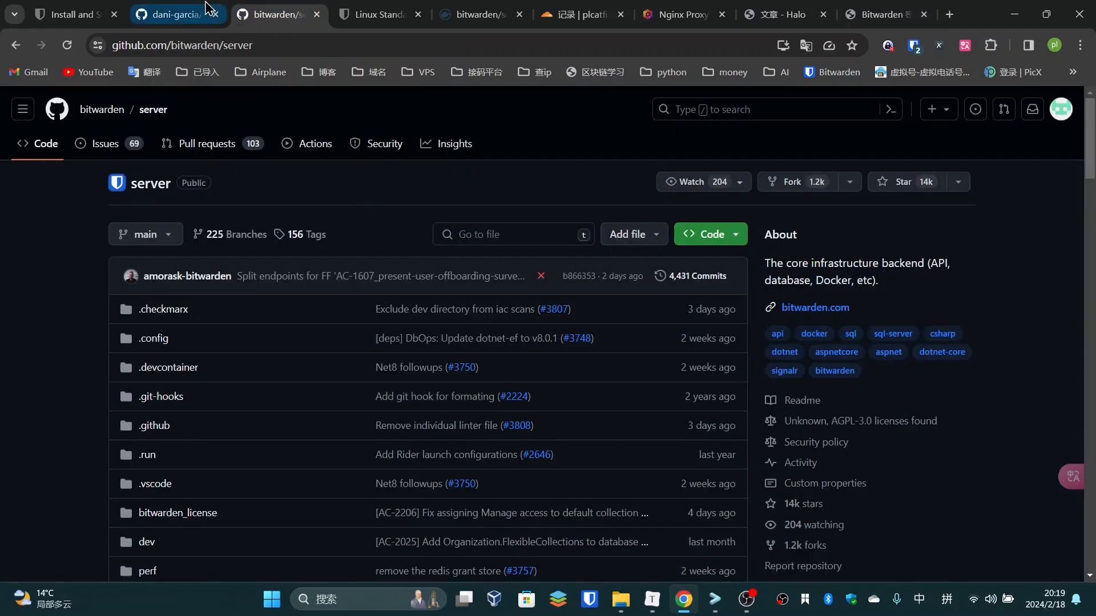
left_click(169, 15)
scroll(303, 362, "up", 6)
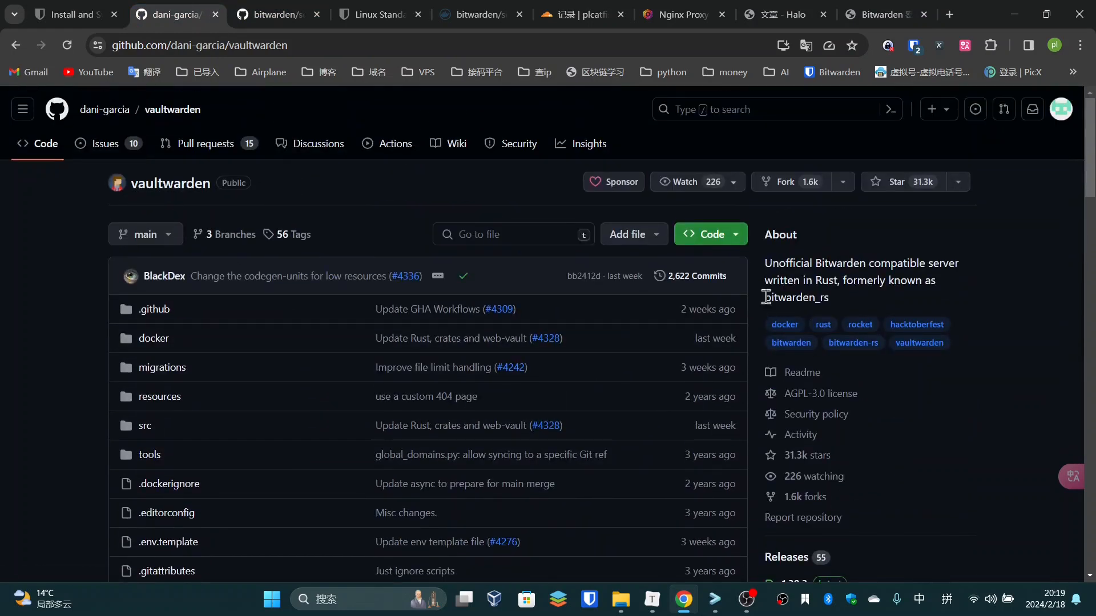
scroll(837, 306, "down", 10)
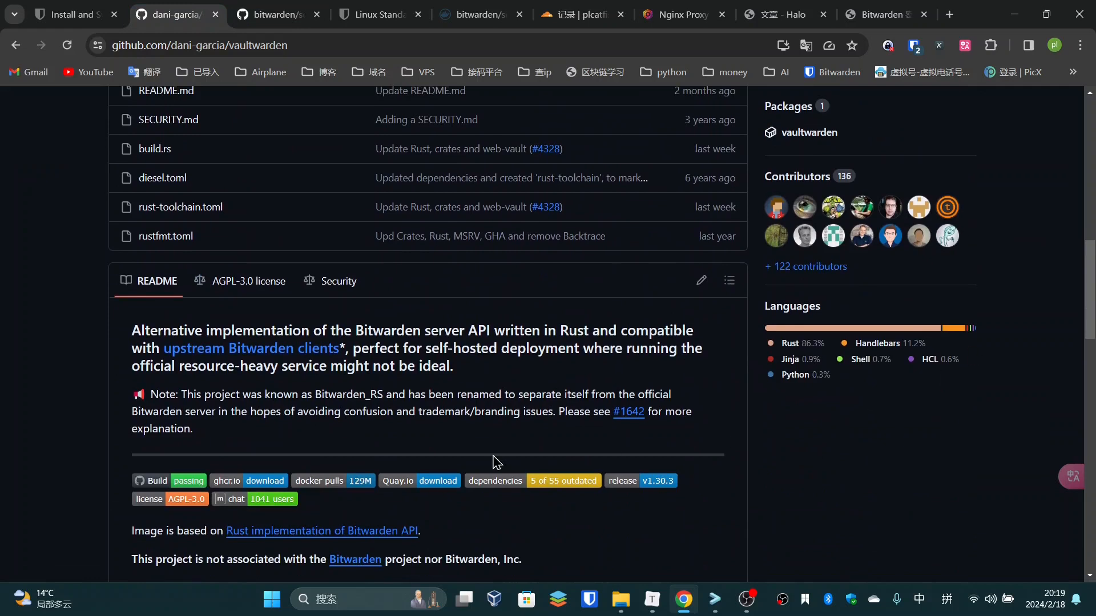
left_click(1072, 479)
Read the translated README introduction of vaultwarden, marking the sentence on self-hosted deployment
scroll(462, 514, "down", 2)
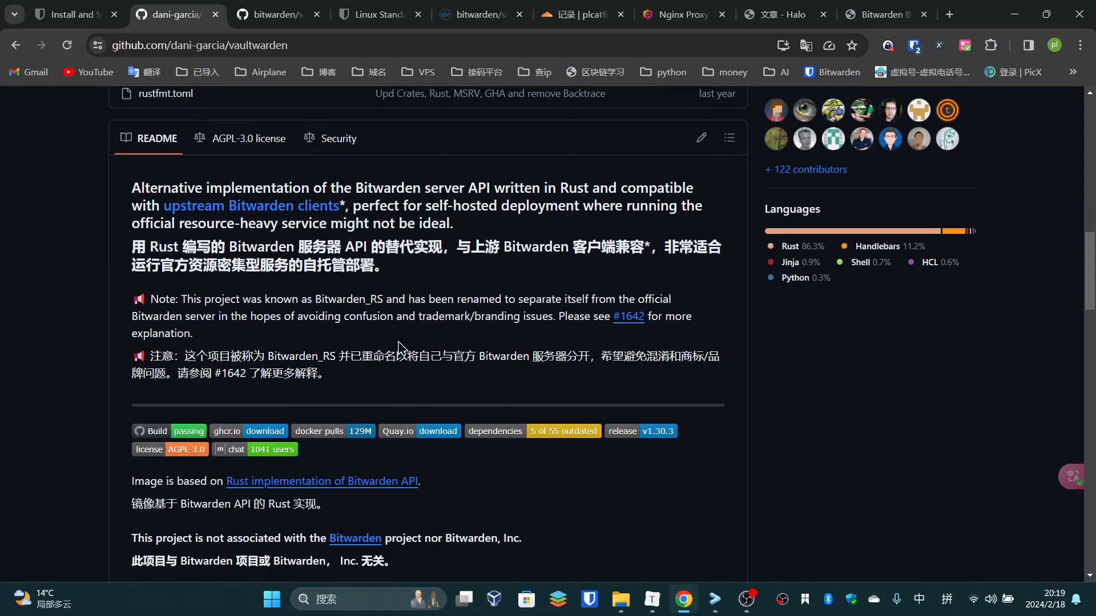
scroll(371, 354, "down", 1)
left_click_drag(665, 176, 691, 185)
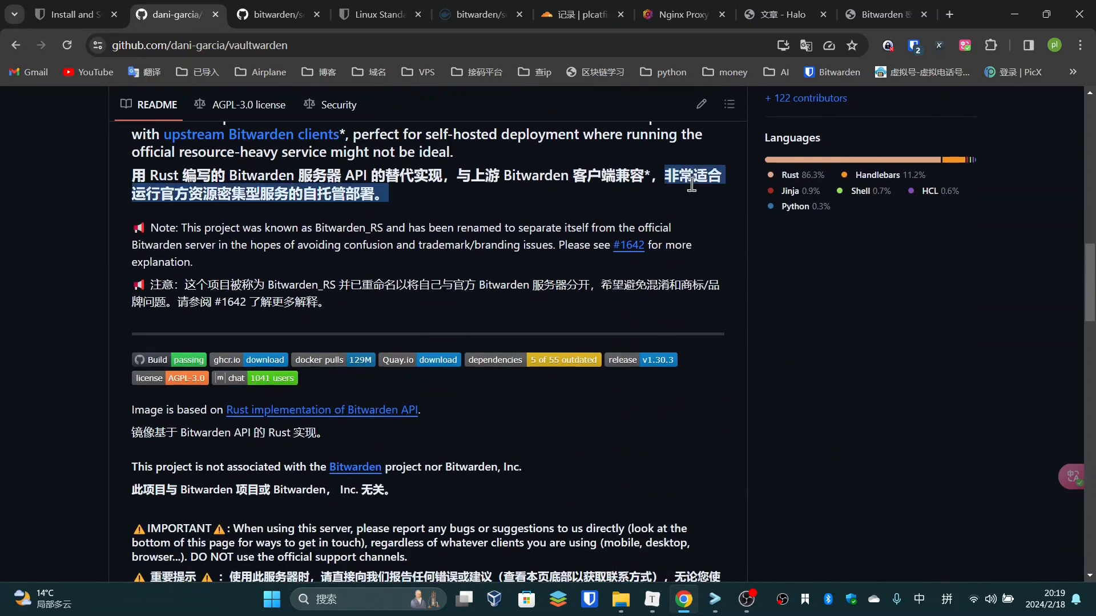
left_click(203, 210)
Examine the translated About description of the vaultwarden repository, including its former name bitwarden_rs
scroll(406, 346, "up", 8)
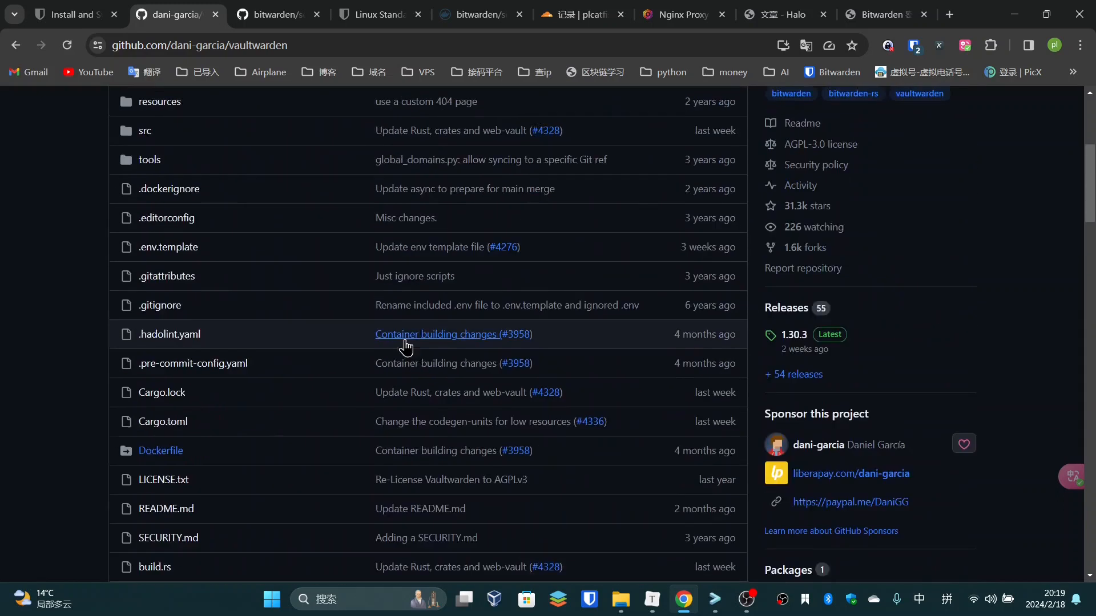
scroll(406, 343, "up", 5)
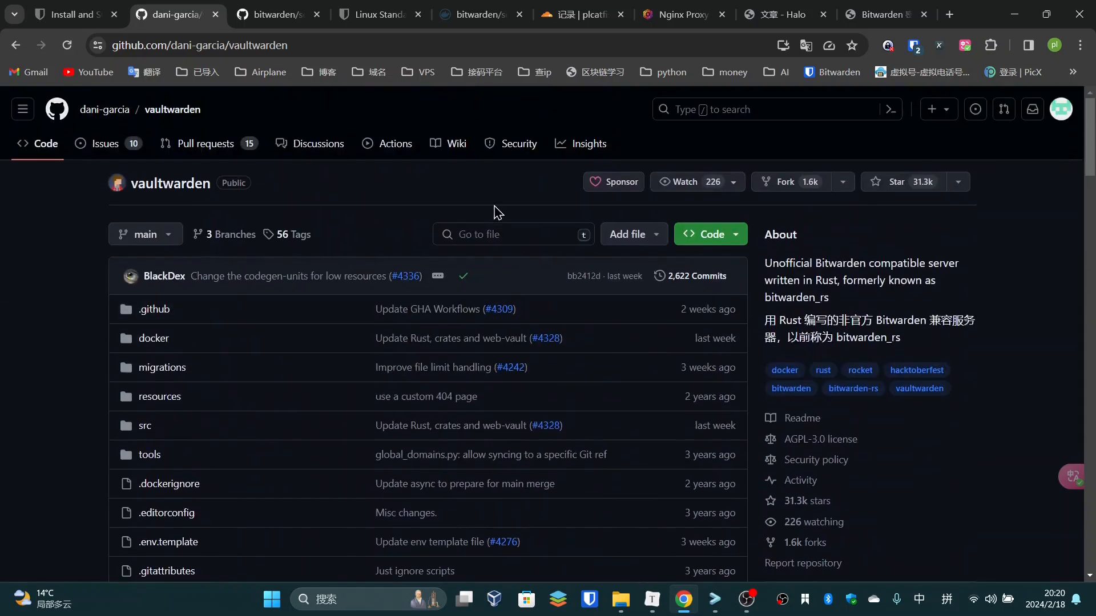
left_click_drag(779, 318, 893, 319)
left_click(899, 323)
triple_click(893, 337)
left_click(839, 330)
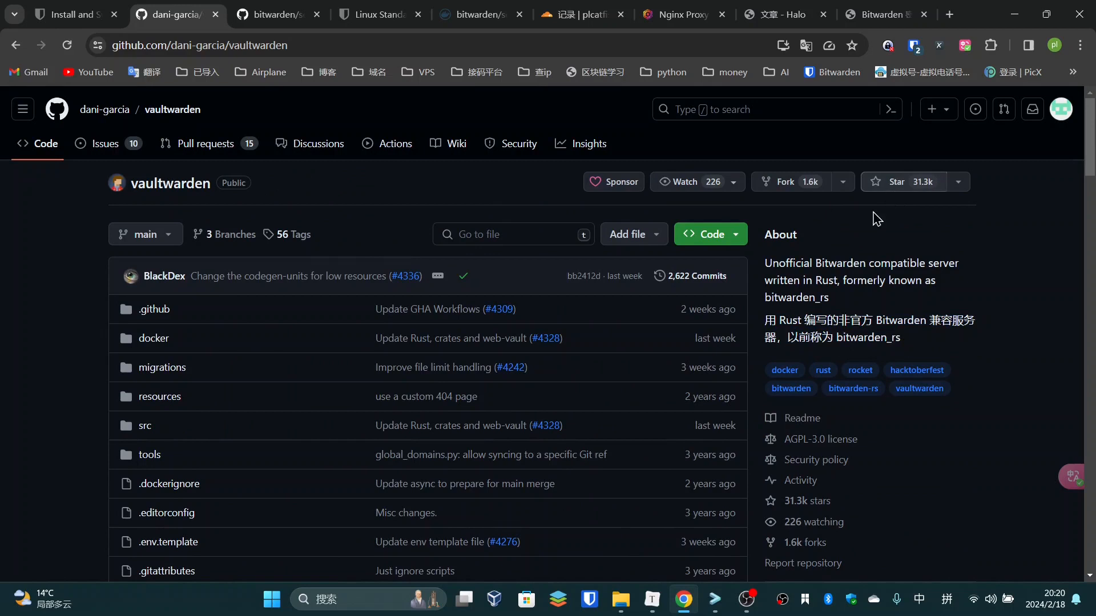
mouse_move(768, 320)
left_mouse_down()
mouse_move(866, 320)
mouse_move(788, 328)
left_mouse_up()
left_click(872, 325)
left_click_drag(887, 336, 864, 333)
triple_click(864, 333)
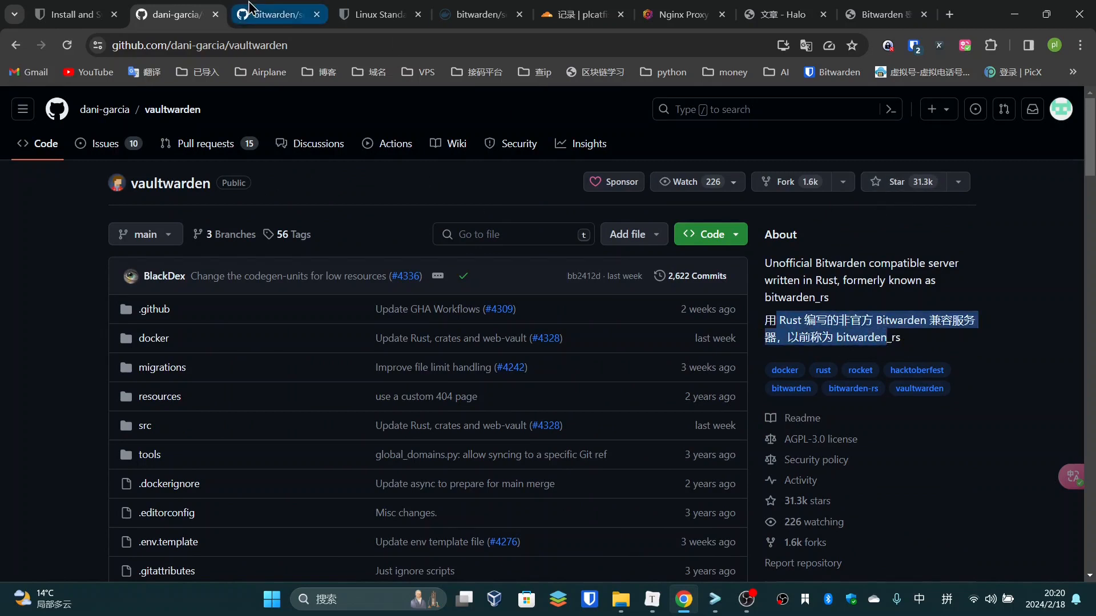
Return to the blog article and read the bitwarden_rs entry and the Bitwarden帮助中心中文版 entry below it
left_click(74, 14)
left_click(882, 14)
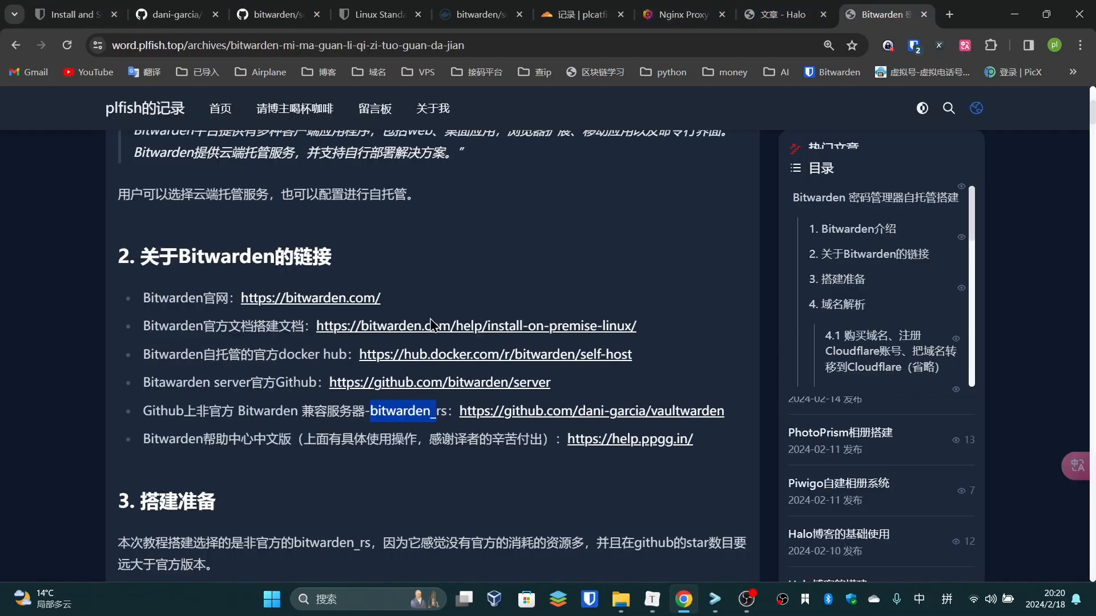
left_click(366, 433)
left_click_drag(379, 411, 448, 411)
left_click(221, 446)
left_click_drag(139, 449, 289, 445)
left_click(280, 443)
left_click(205, 444)
left_click(412, 445)
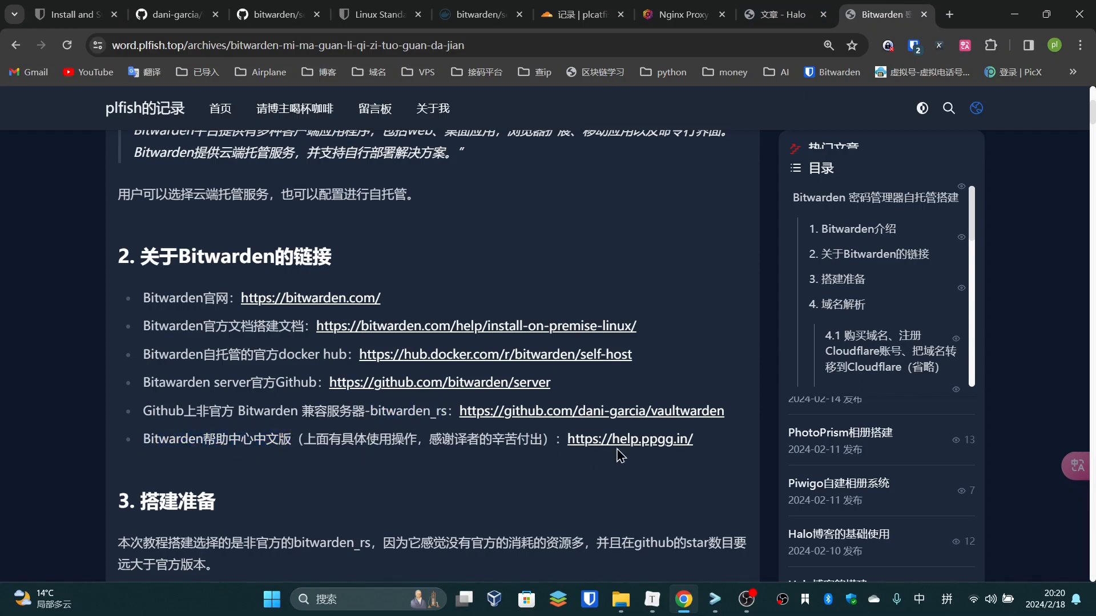
right_click(615, 440)
left_click(685, 196)
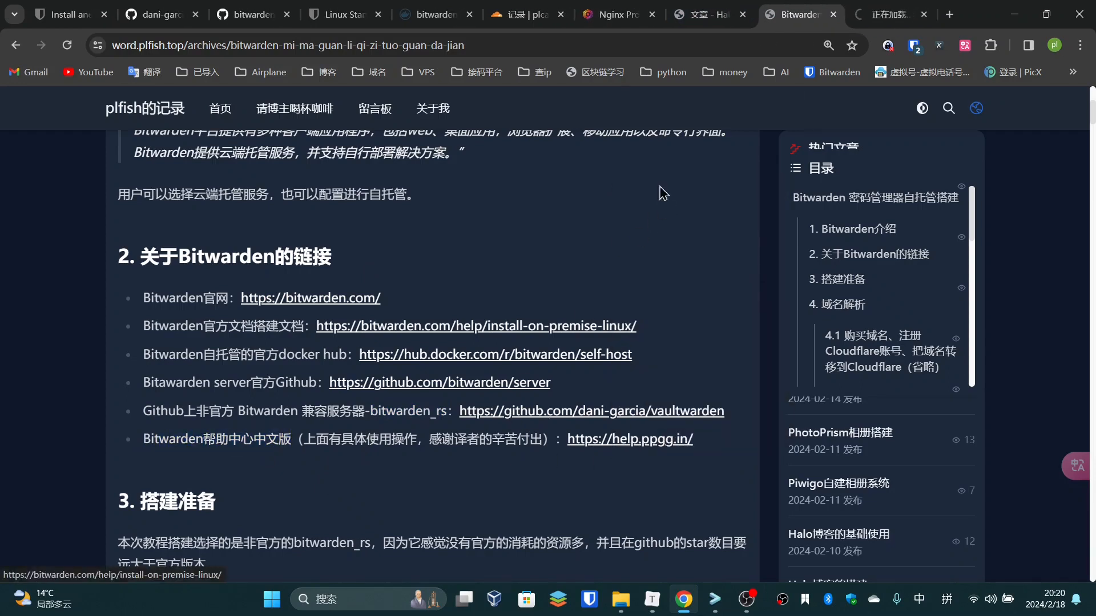
left_click(882, 18)
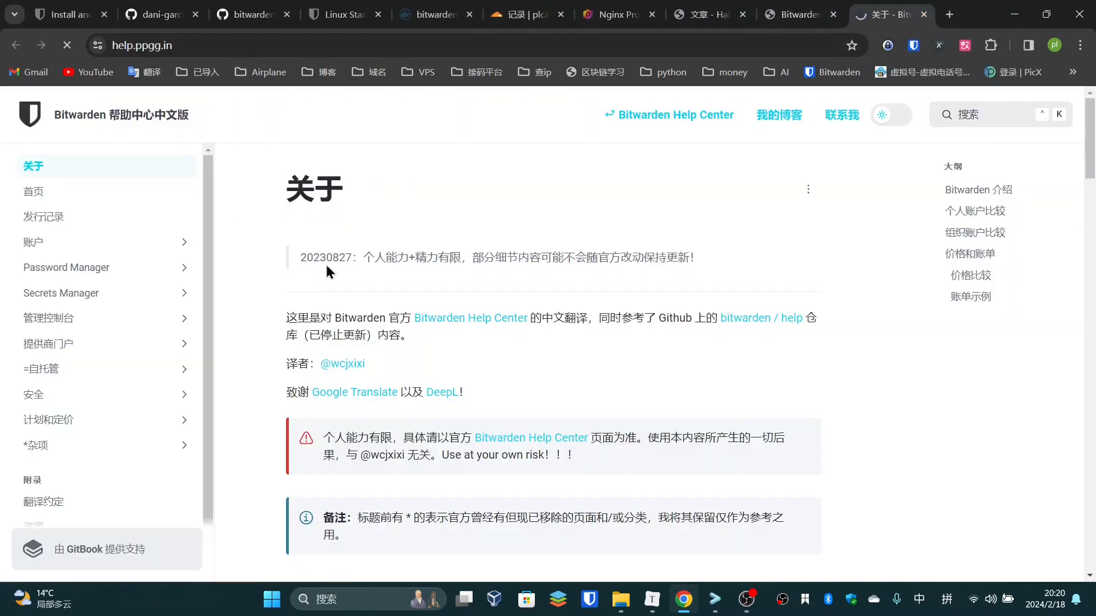
Look through the 关于 page of the Chinese help centre and read its note on translating the official Help Center
scroll(73, 348, "down", 4)
scroll(70, 358, "down", 3)
scroll(379, 327, "up", 5)
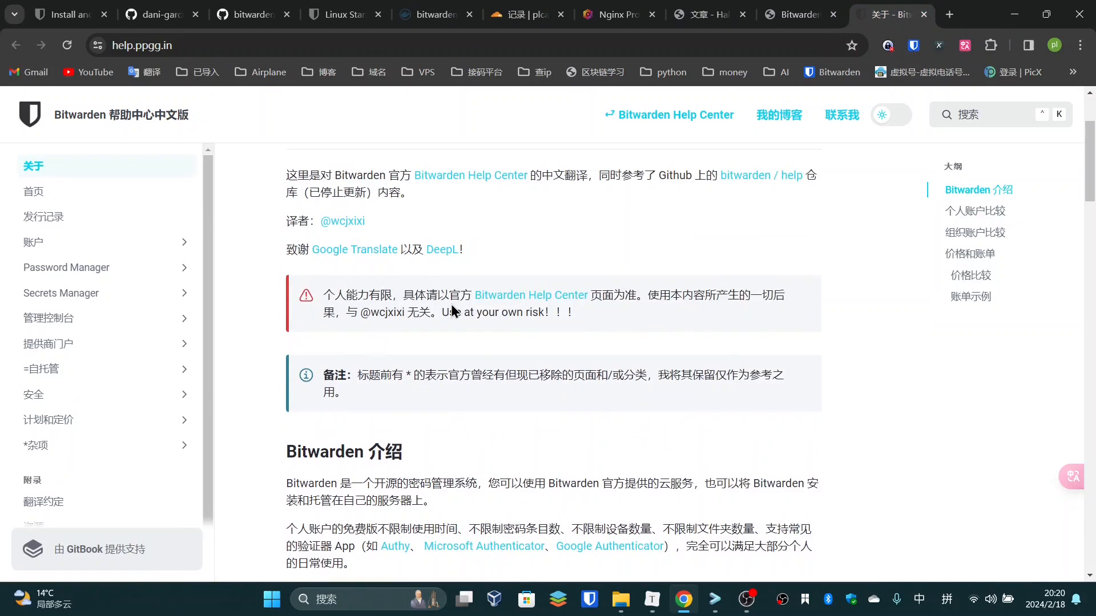
scroll(451, 307, "up", 3)
left_click_drag(287, 314, 342, 317)
left_click(341, 318)
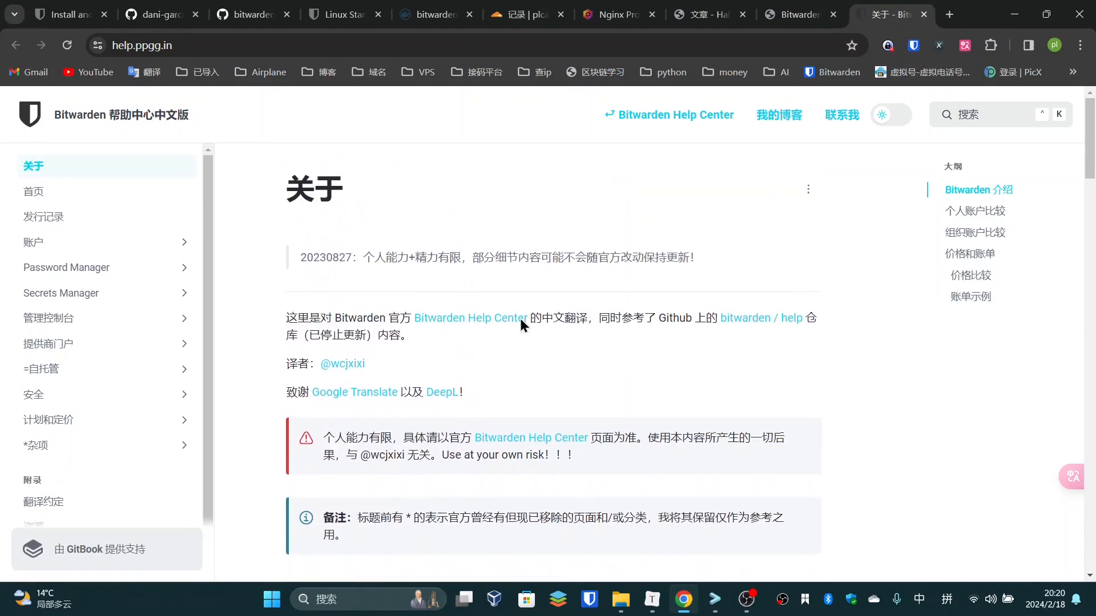
Go back to the article and reread the help centre entry's note about usage instructions and thanks to the translator
left_click(796, 15)
left_click_drag(480, 447, 506, 446)
left_click(381, 447)
left_click(506, 445)
left_click(862, 15)
left_click(800, 14)
Continue to the 3. 搭建准备 section and read its heading and the start of its opening sentence
scroll(286, 425, "down", 2)
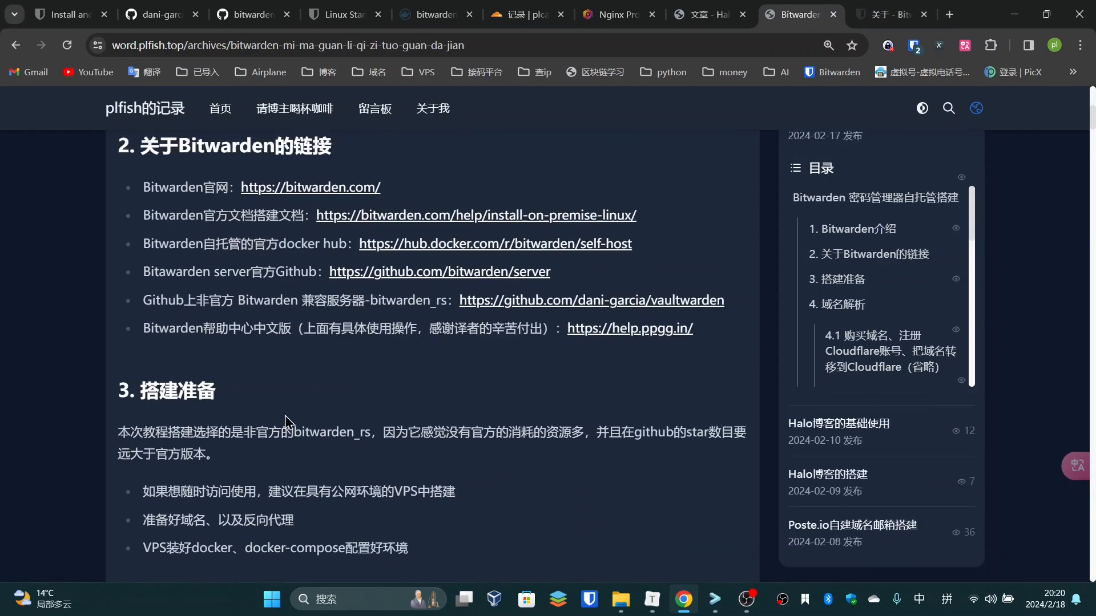
scroll(285, 423, "down", 3)
left_click_drag(140, 223, 201, 217)
left_click(201, 216)
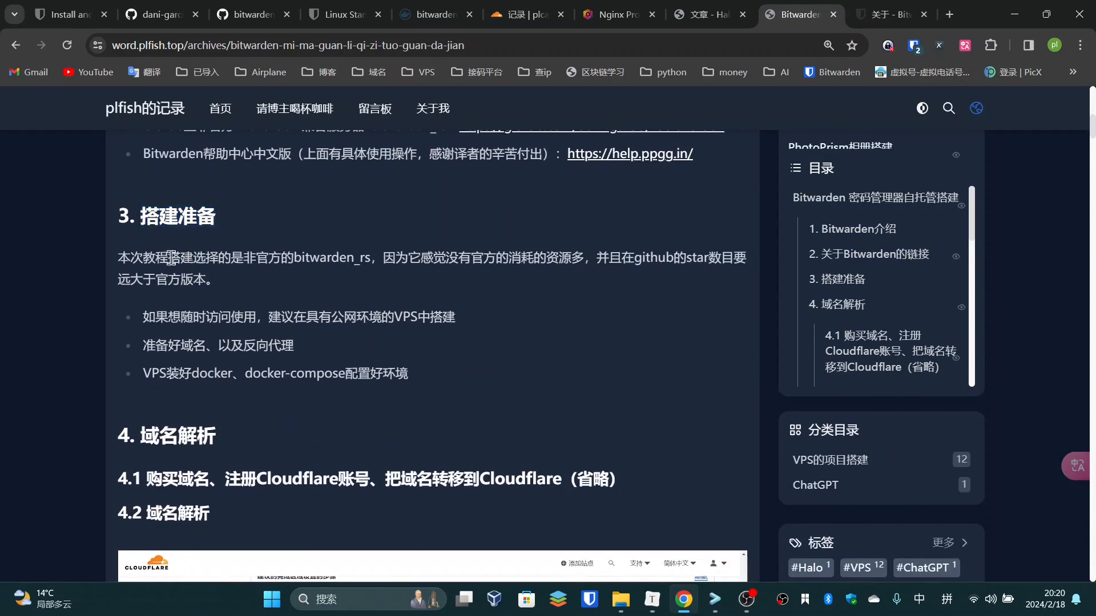
left_click_drag(120, 251, 239, 258)
left_click(240, 258)
Compare the bitwarden_rs link entry with the opening sentence's reason about using fewer resources than the official server
scroll(276, 288, "up", 2)
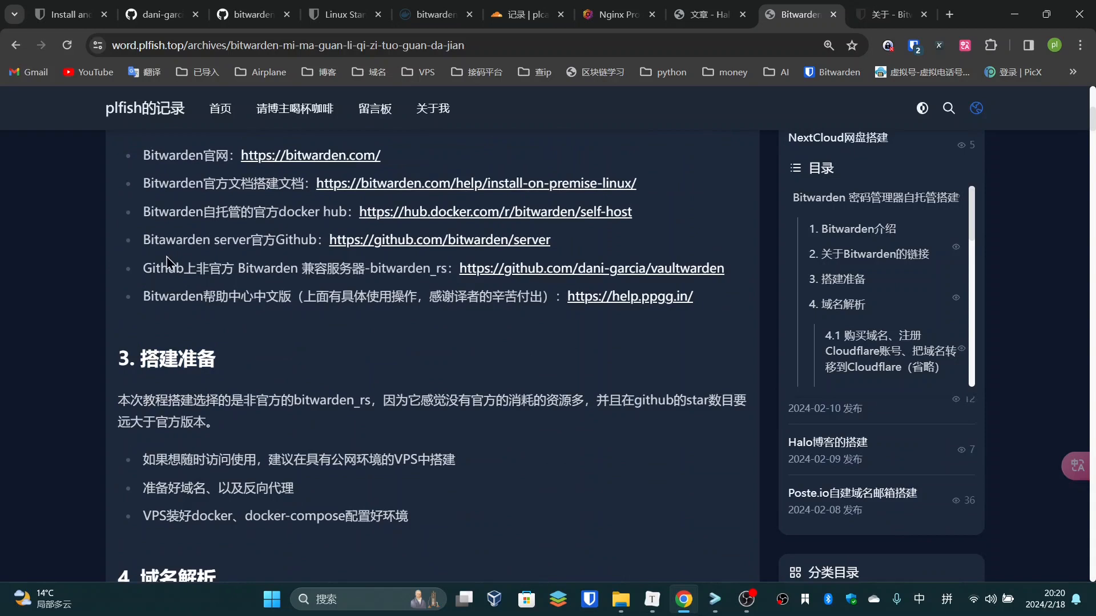
left_click_drag(318, 272, 293, 271)
left_click_drag(371, 271, 431, 271)
left_click(432, 271)
left_click_drag(388, 400, 223, 422)
left_click_drag(495, 400, 581, 403)
left_click_drag(582, 400, 535, 395)
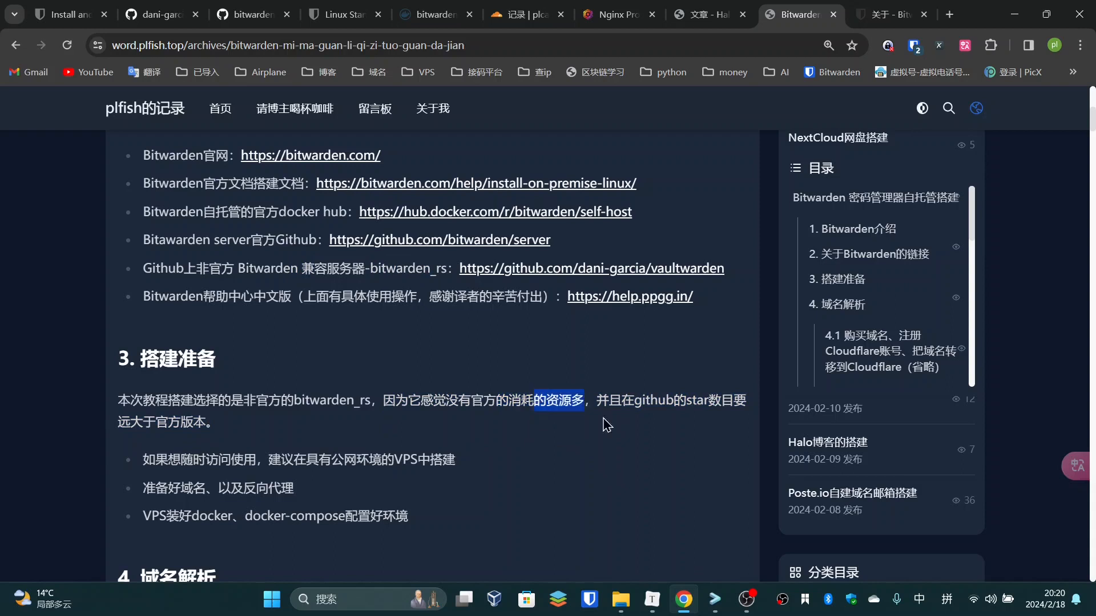
Read the second reason for choosing bitwarden_rs, its GitHub star count compared with the official version
left_click(624, 412)
left_click_drag(635, 405, 685, 412)
left_click(689, 418)
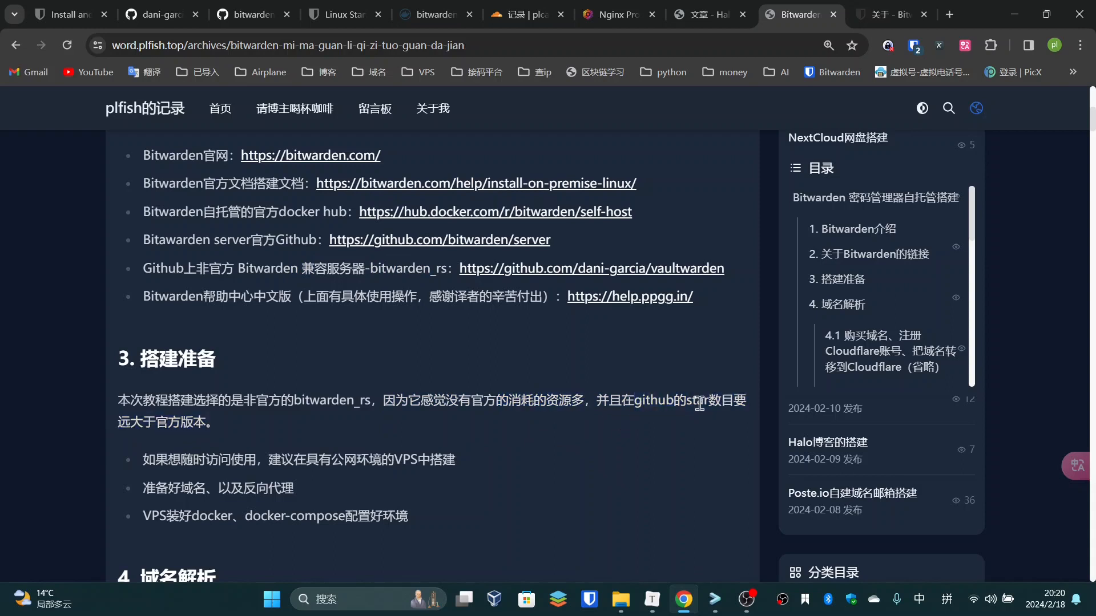
left_click_drag(220, 422, 632, 432)
left_click(636, 401)
left_click(466, 427)
Read the first preparation bullet, which recommends a VPS for access at any time
scroll(314, 428, "down", 1)
mouse_move(146, 387)
left_mouse_down()
mouse_move(266, 390)
mouse_move(155, 388)
left_mouse_up()
left_click(268, 394)
left_click(157, 388)
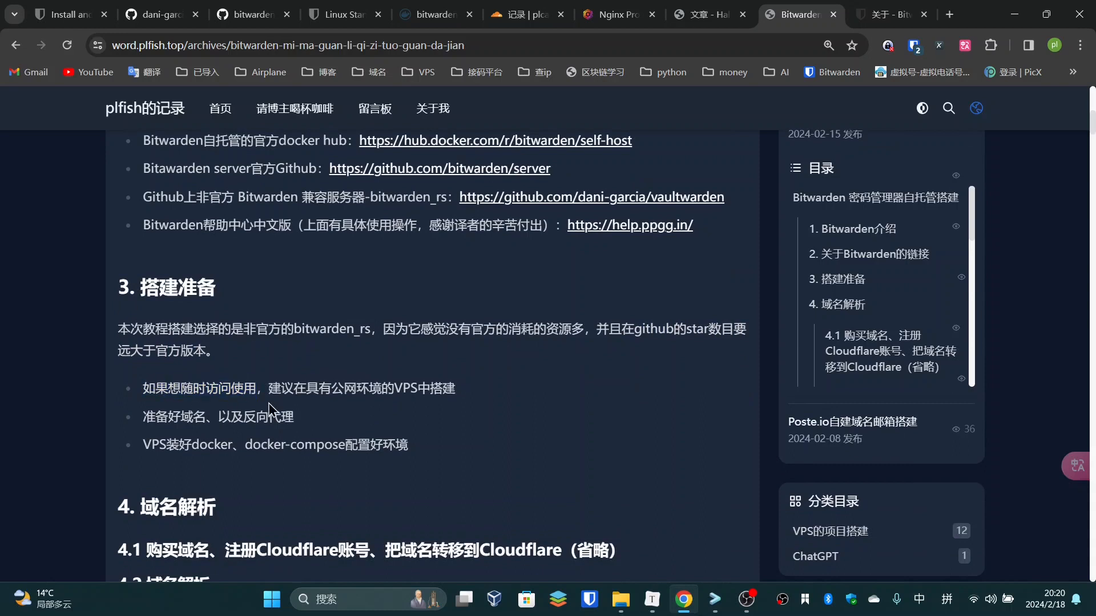
left_click_drag(270, 392, 509, 393)
left_click(501, 395)
Examine the wording on the public network environment and VPS in the first preparation bullet
left_click_drag(385, 393, 335, 393)
left_click(342, 392)
left_click_drag(432, 391, 377, 393)
left_click(349, 383)
left_click(340, 393)
left_click(380, 390)
left_click(329, 383)
left_click(375, 393)
Examine the second preparation bullet on having a domain name and reverse proxy ready
scroll(297, 408, "down", 1)
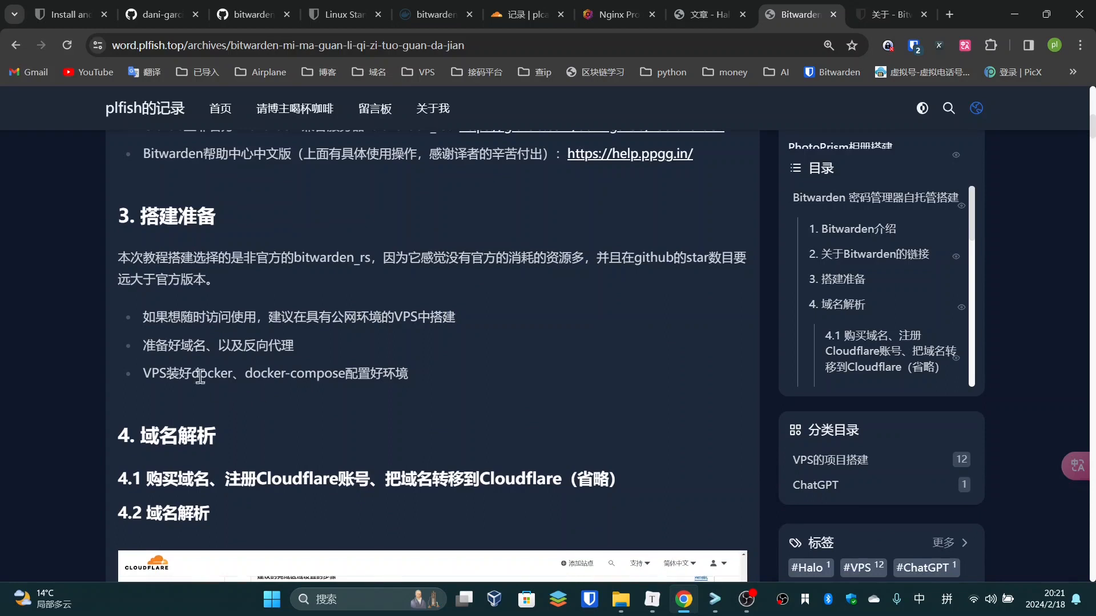
left_click_drag(149, 347, 230, 344)
left_click_drag(297, 343, 170, 345)
left_click(298, 346)
left_click_drag(315, 350, 158, 344)
left_click(231, 346)
left_click_drag(299, 346, 146, 345)
left_click(243, 350)
left_click_drag(294, 347, 194, 308)
left_click(175, 348)
left_click(278, 346)
left_click(153, 348)
Read the third preparation bullet on installing docker and docker-compose on the VPS
left_click(199, 378)
left_click(229, 373)
double_click(220, 374)
left_click(364, 384)
left_click(378, 377)
left_click(194, 305)
Continue to the 4. 域名解析 section and read heading 4.1 on buying a domain and registering with Cloudflare
scroll(248, 370, "down", 1)
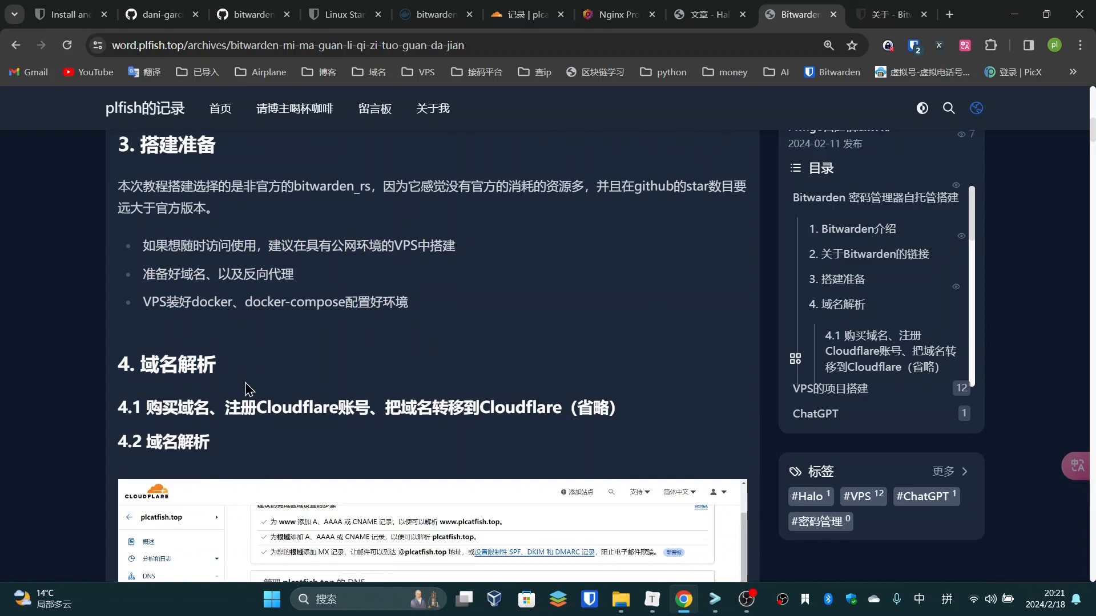
left_click_drag(149, 410, 563, 412)
left_click(542, 432)
scroll(542, 432, "down", 1)
left_click_drag(634, 341, 147, 337)
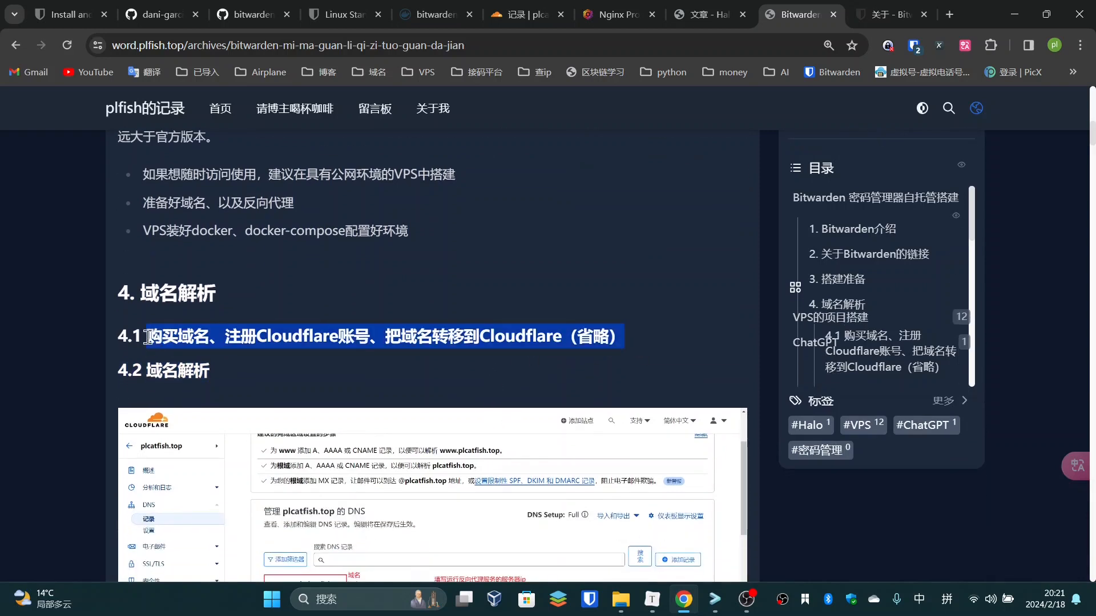
left_click(434, 328)
Examine heading 4.1's part on transferring the domain to Cloudflare, and mark the whole heading
left_click_drag(528, 335, 359, 335)
left_click(379, 334)
left_click(362, 332)
left_click_drag(487, 331, 541, 336)
left_click(560, 335)
left_click_drag(146, 335, 621, 338)
left_click(621, 338)
View the 4.2 域名解析 example, check plcatfish.top's DNS records in Cloudflare, and switch to the vaultwarden repository
scroll(456, 361, "down", 2)
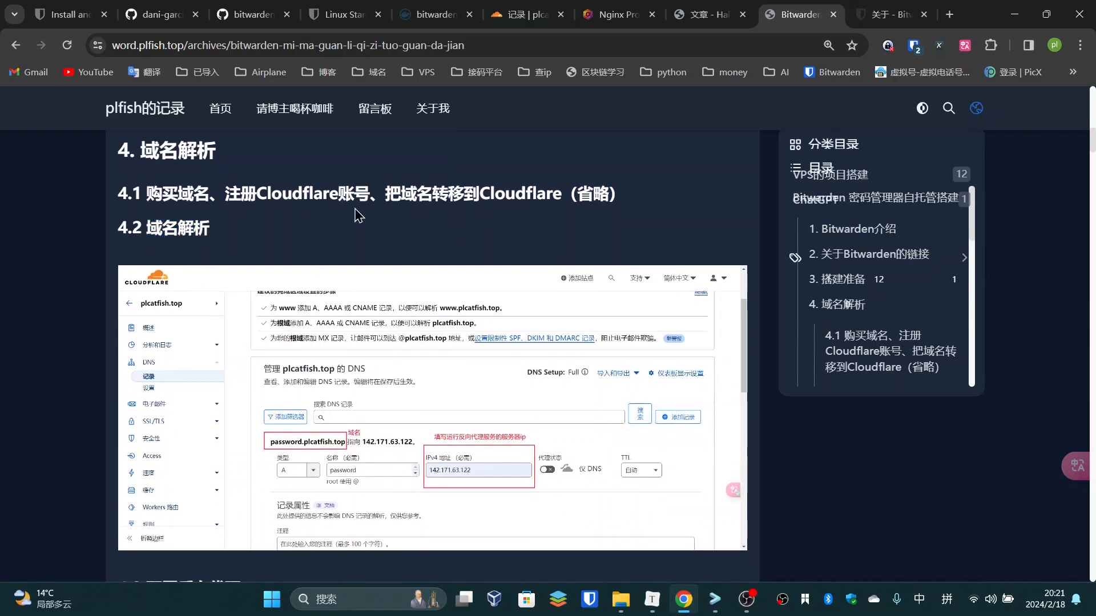
left_click(522, 15)
scroll(365, 456, "down", 1)
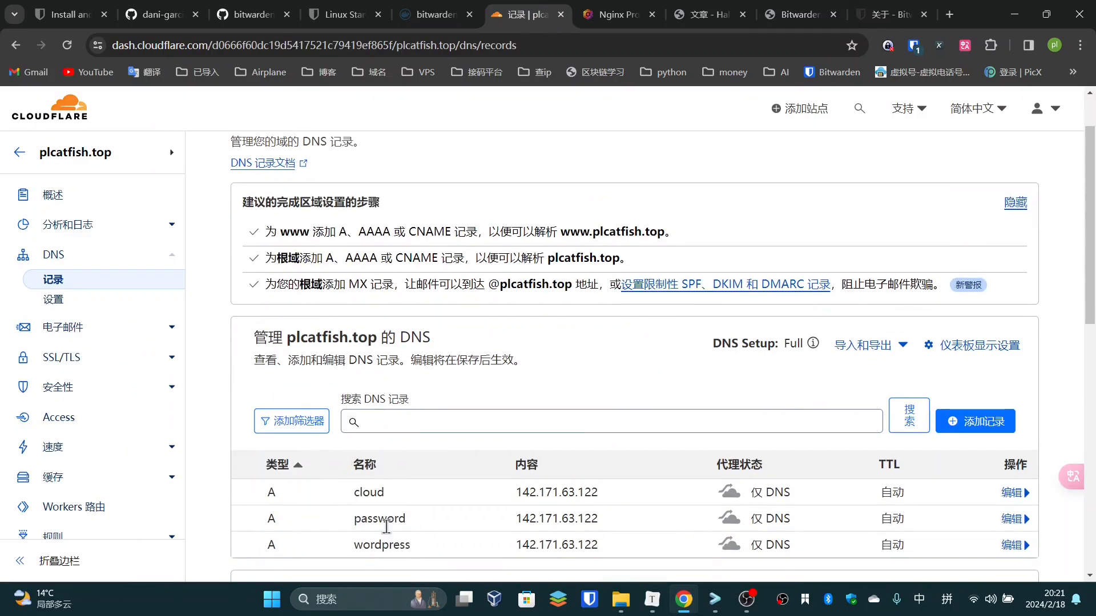
scroll(382, 531, "up", 1)
scroll(385, 549, "down", 1)
left_click(165, 15)
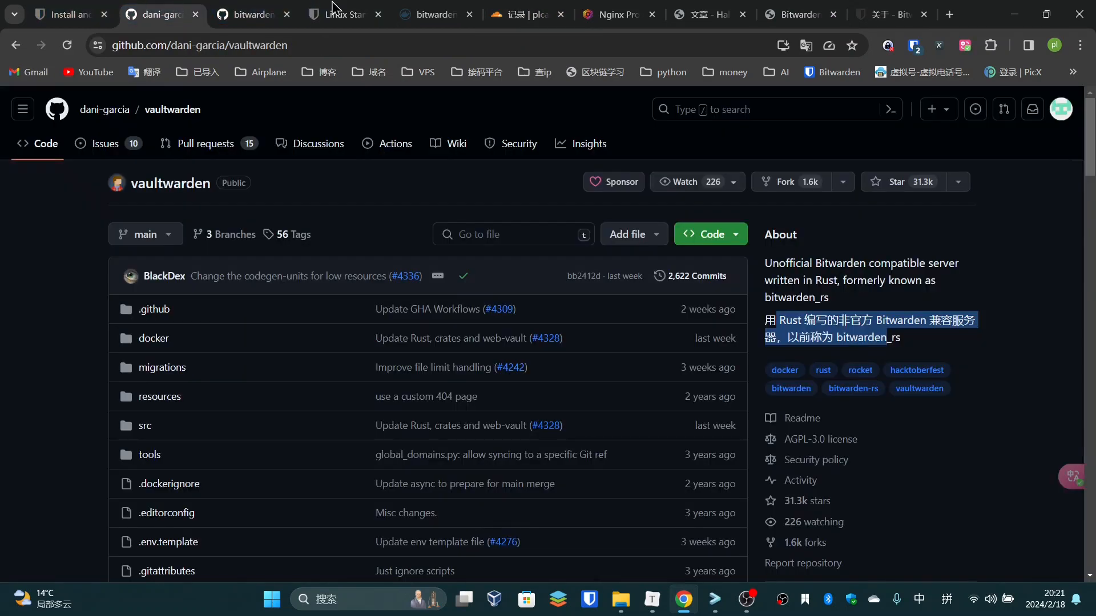
Return to the blog's Bitwarden article and review the 4.2 域名解析 example of the password.plcatfish.top record
left_click(799, 14)
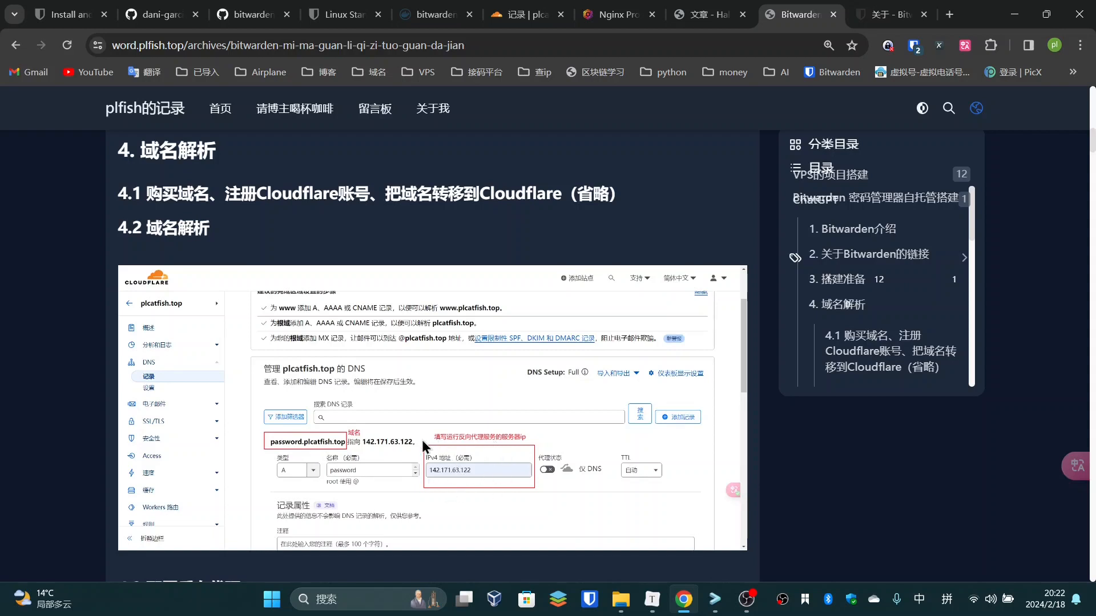
scroll(501, 435, "down", 1)
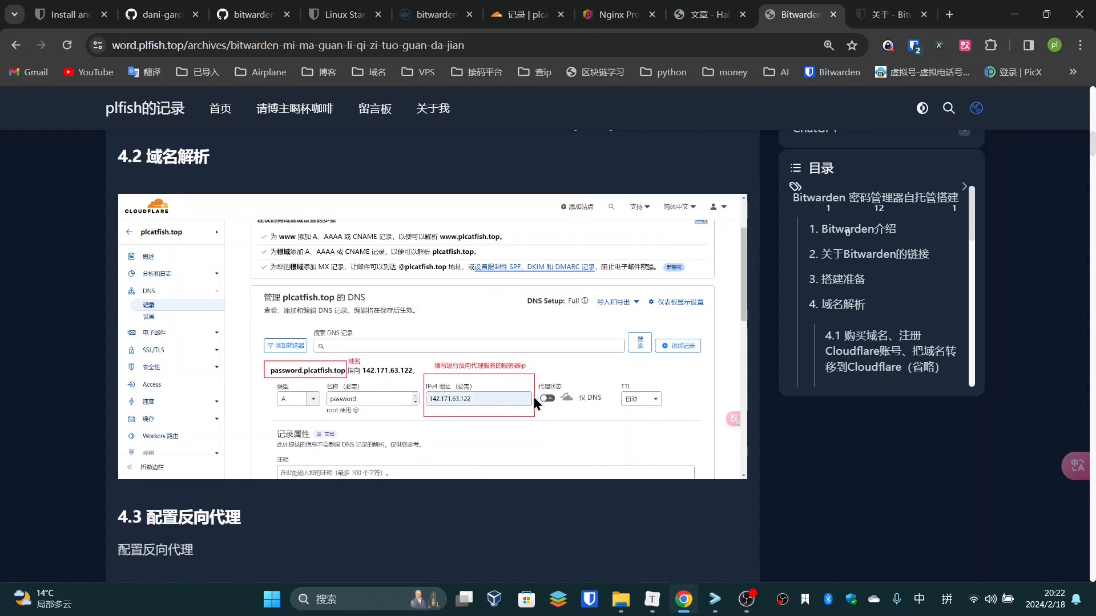
scroll(442, 403, "down", 1)
scroll(442, 406, "down", 3)
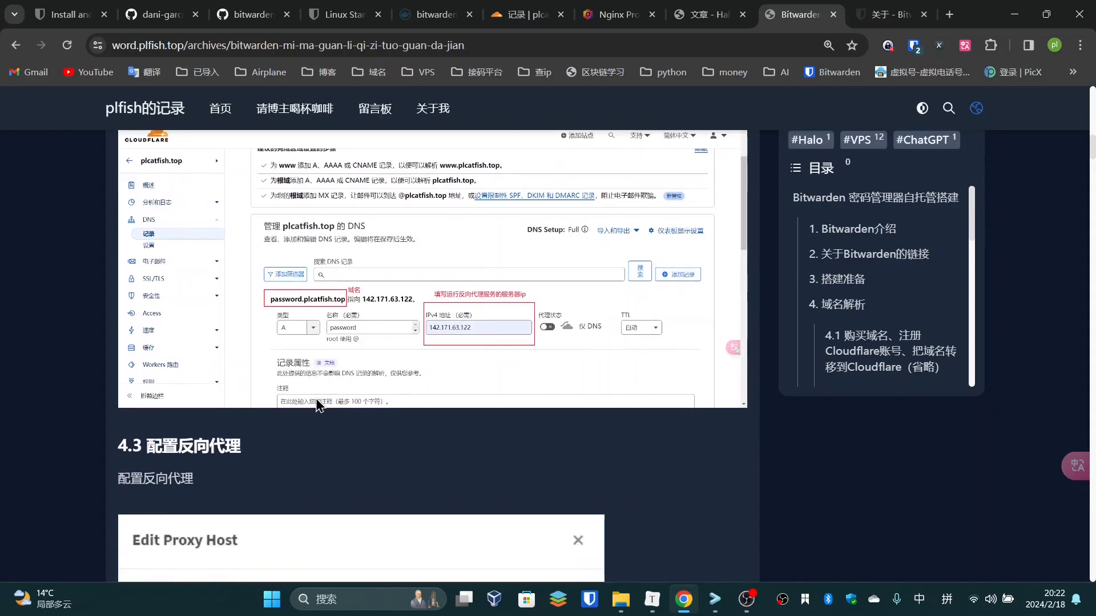
Read heading 4.3 配置反向代理 and the line below it, marking their text
left_click_drag(147, 304, 233, 306)
left_click(233, 307)
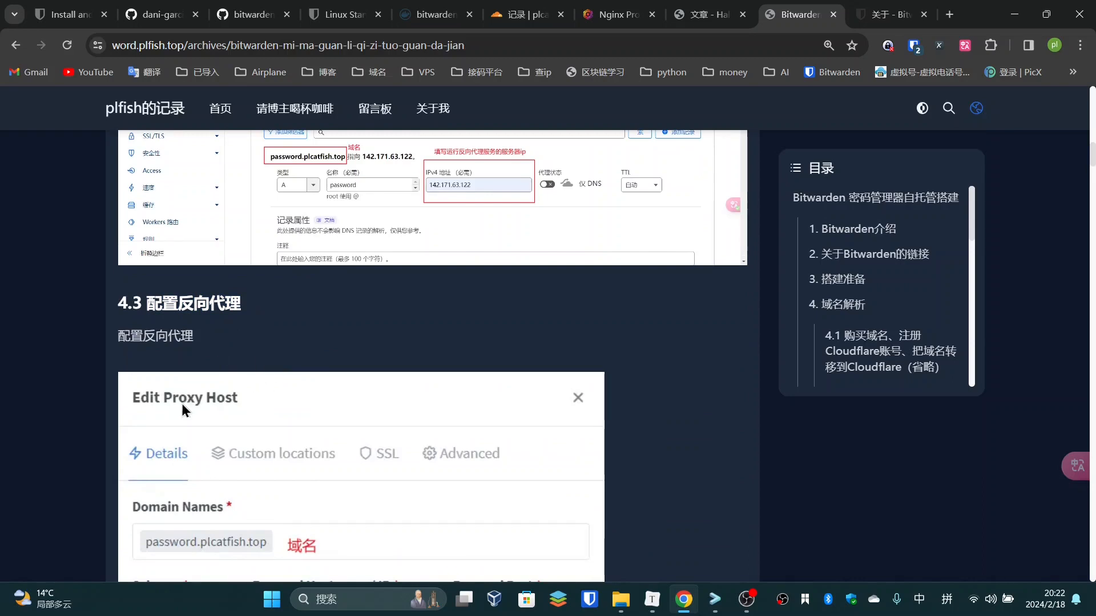
scroll(283, 345, "down", 2)
left_click_drag(154, 191, 114, 191)
left_click(204, 196)
left_click(107, 188)
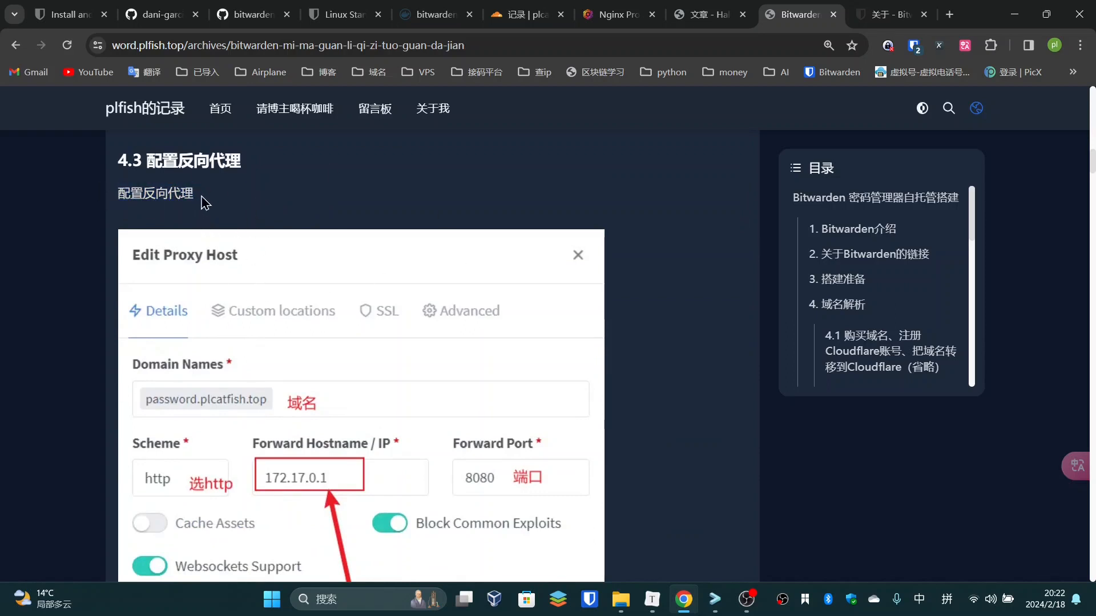
Examine the Edit Proxy Host details example, covering the domain name, scheme, forward IP, port and option switches
scroll(342, 340, "down", 4)
scroll(387, 355, "up", 2)
scroll(451, 280, "down", 1)
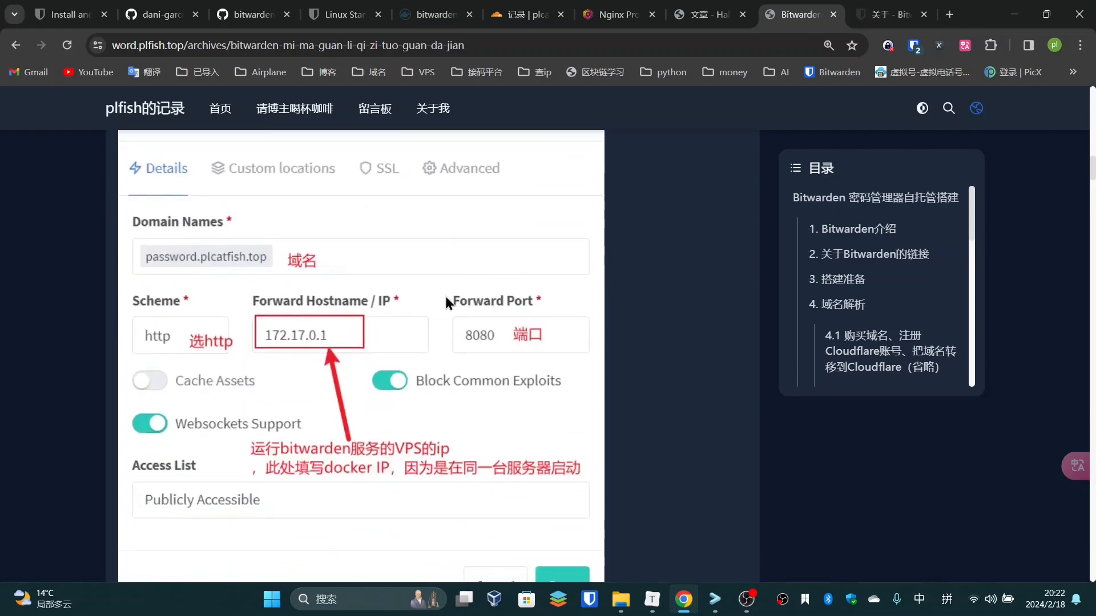
scroll(226, 246, "up", 1)
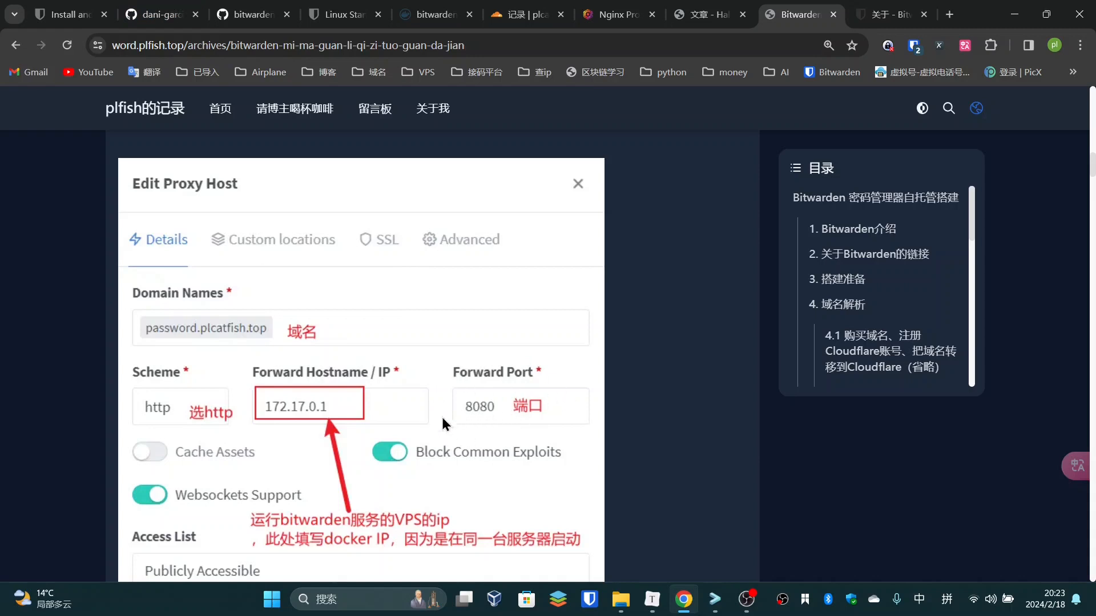
scroll(443, 422, "down", 2)
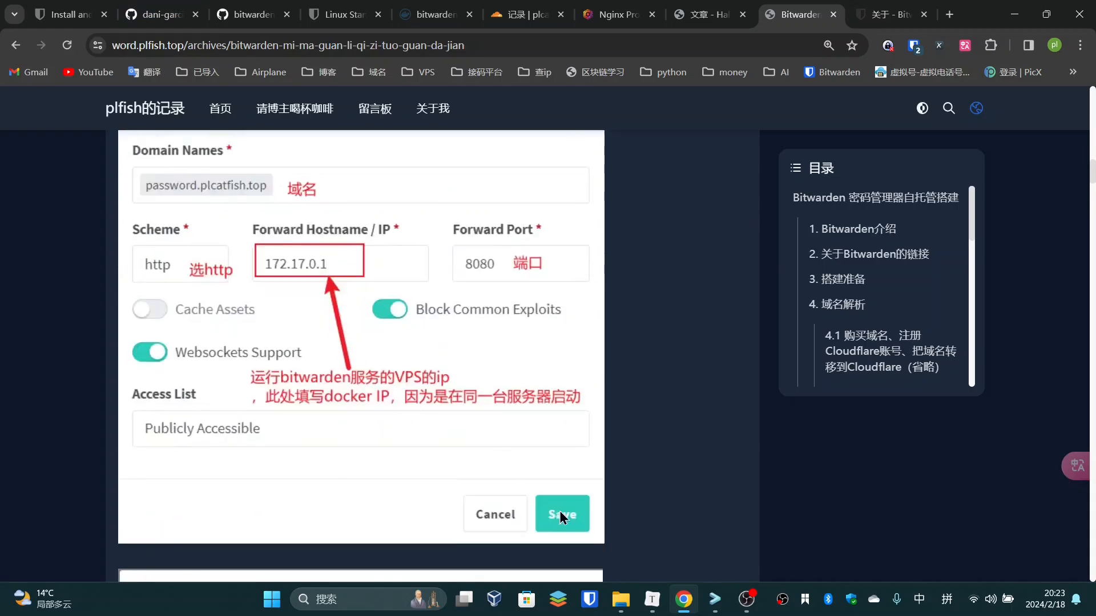
Review the SSL examples on requesting a new certificate and Force SSL, and continue to section 5. 安装启动
scroll(559, 512, "down", 8)
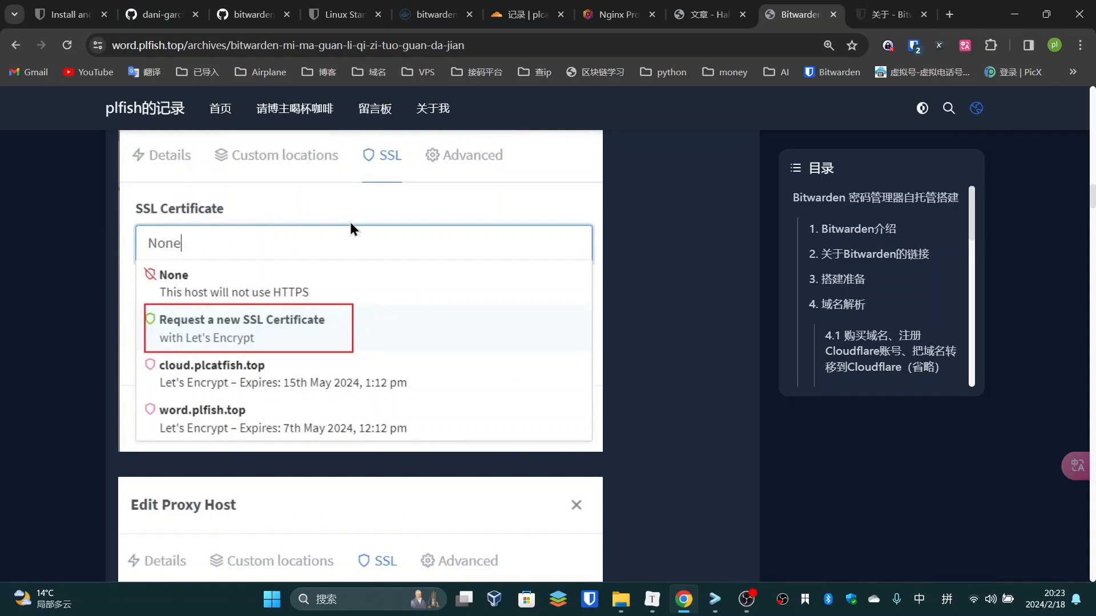
scroll(351, 223, "up", 1)
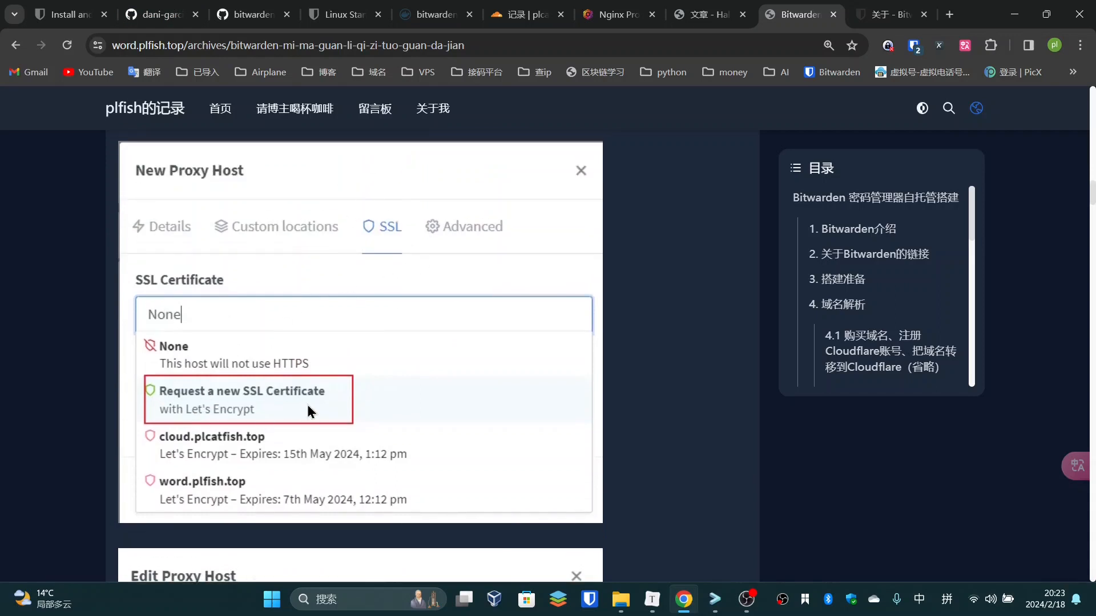
scroll(299, 406, "down", 5)
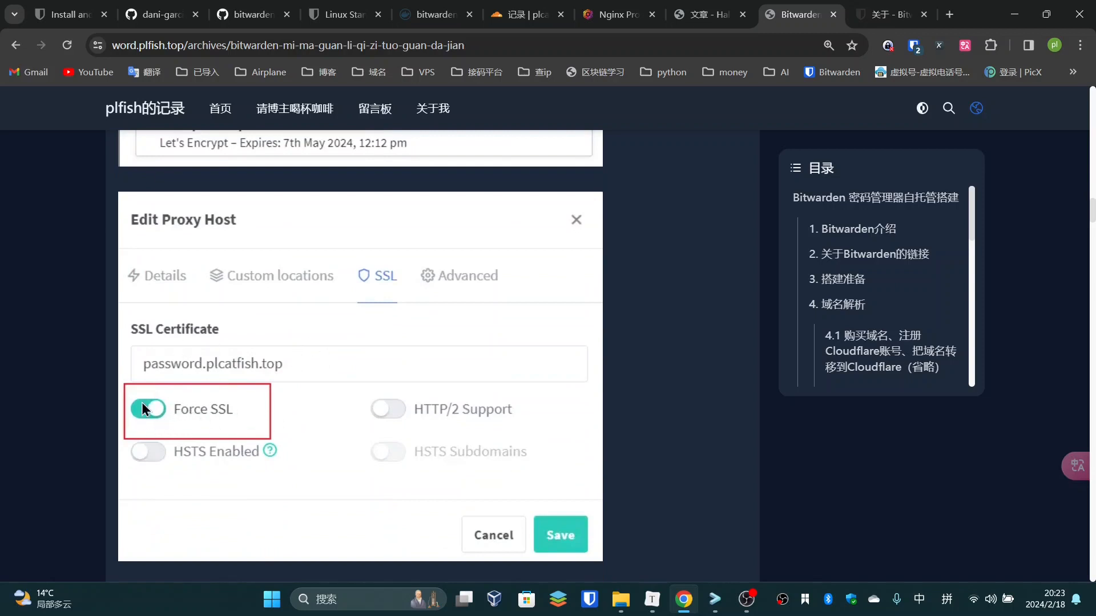
scroll(311, 432, "down", 5)
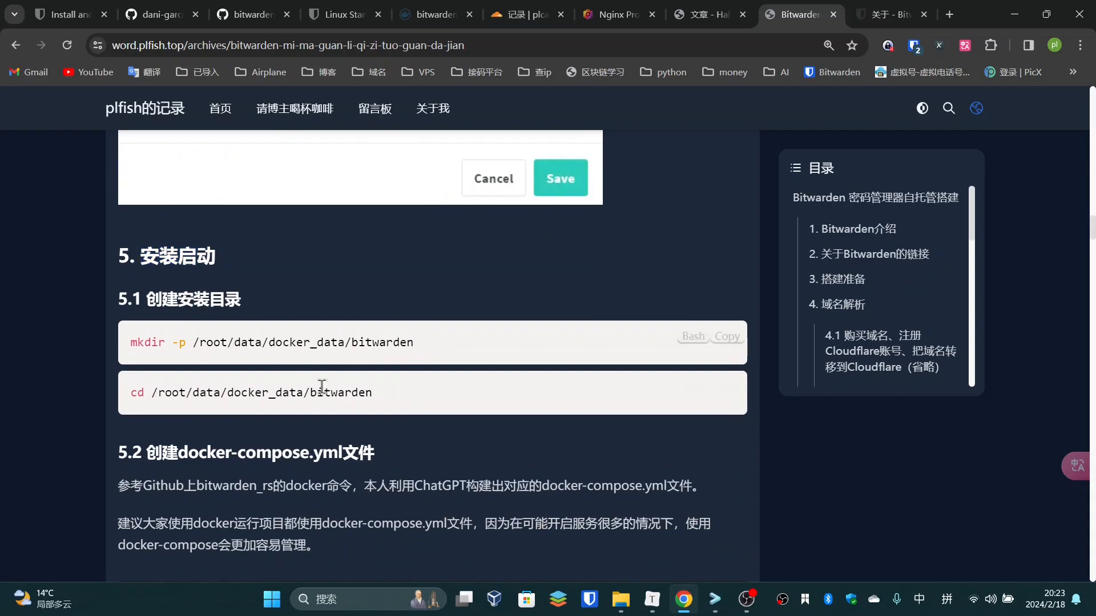
Switch to the VPS terminal and create a directory named bitwarden in ~/data/docker_data
left_click(711, 597)
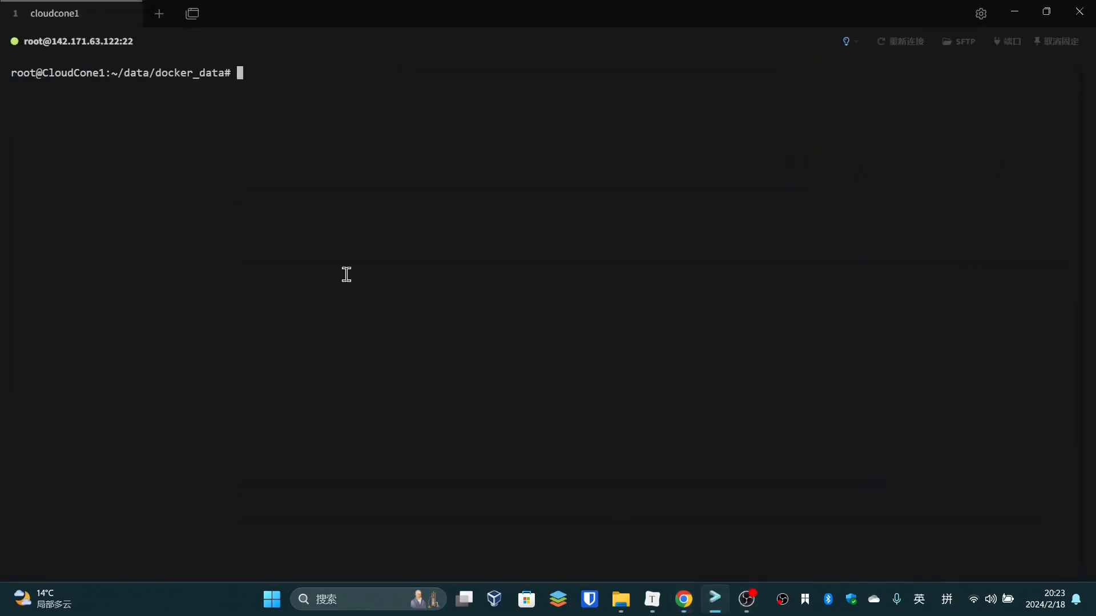
type("mkdir bitwarden")
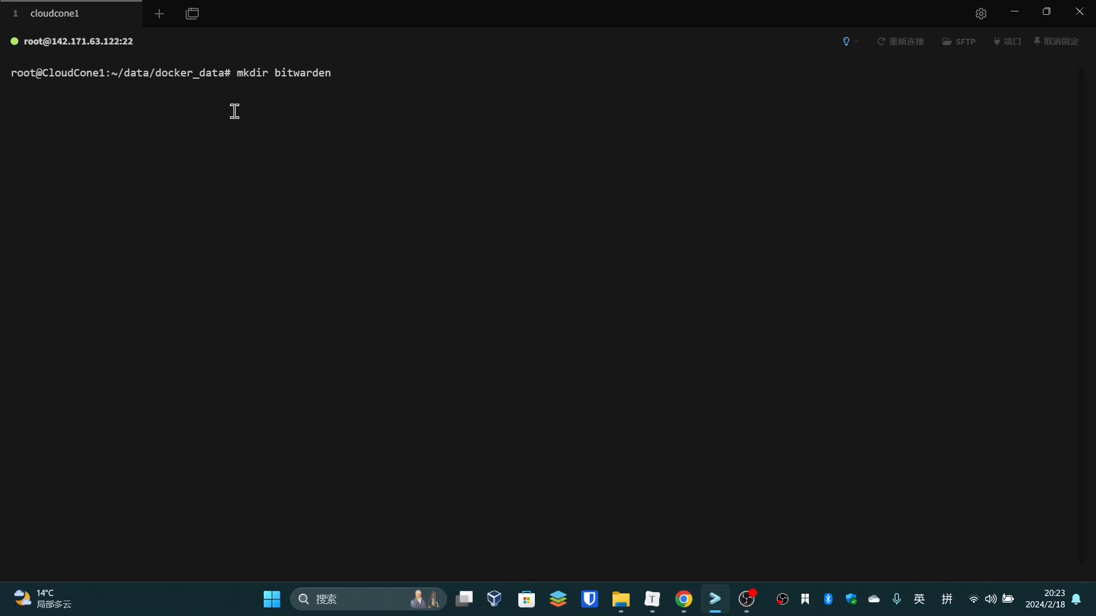
key("Return")
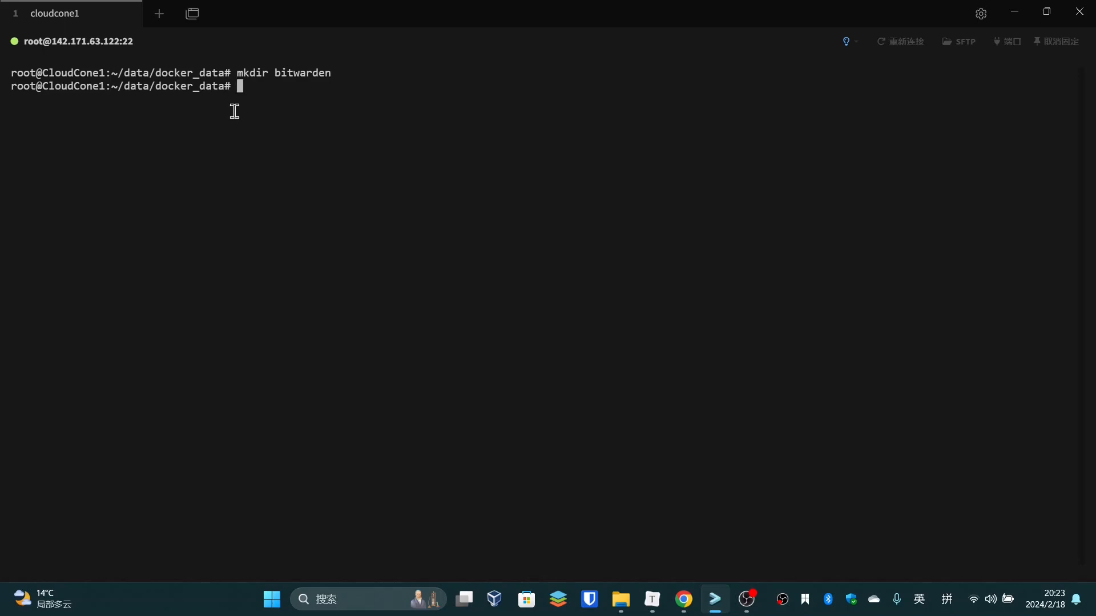
List the docker_data contents, enter the bitwarden directory and clear the terminal
type("ls")
key("Return")
type("cd bitwarden/")
key("Tab")
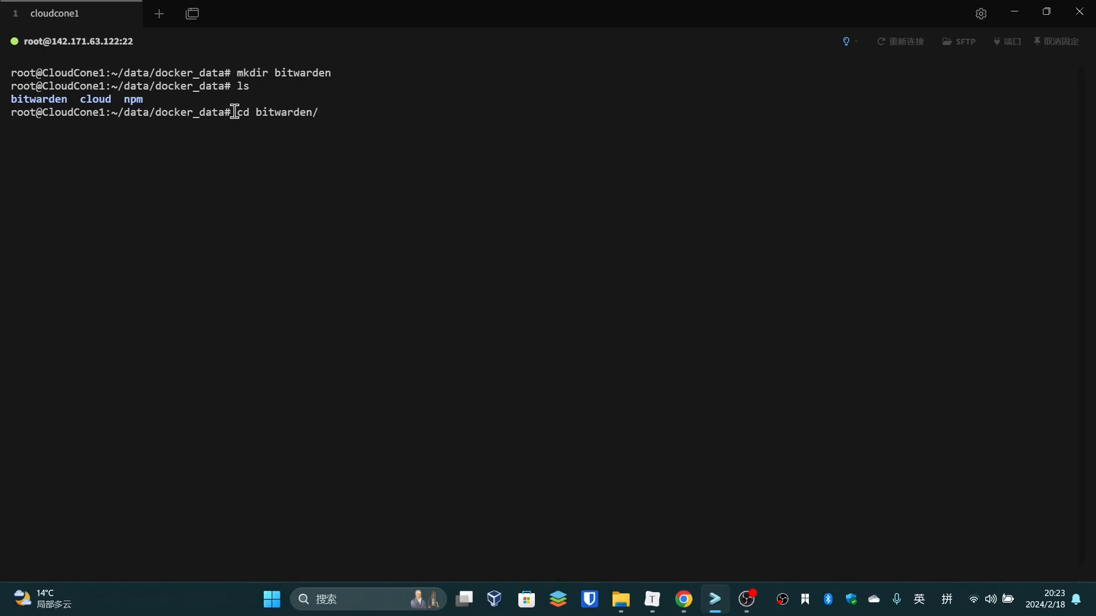
key("Return")
key("ctrl+l")
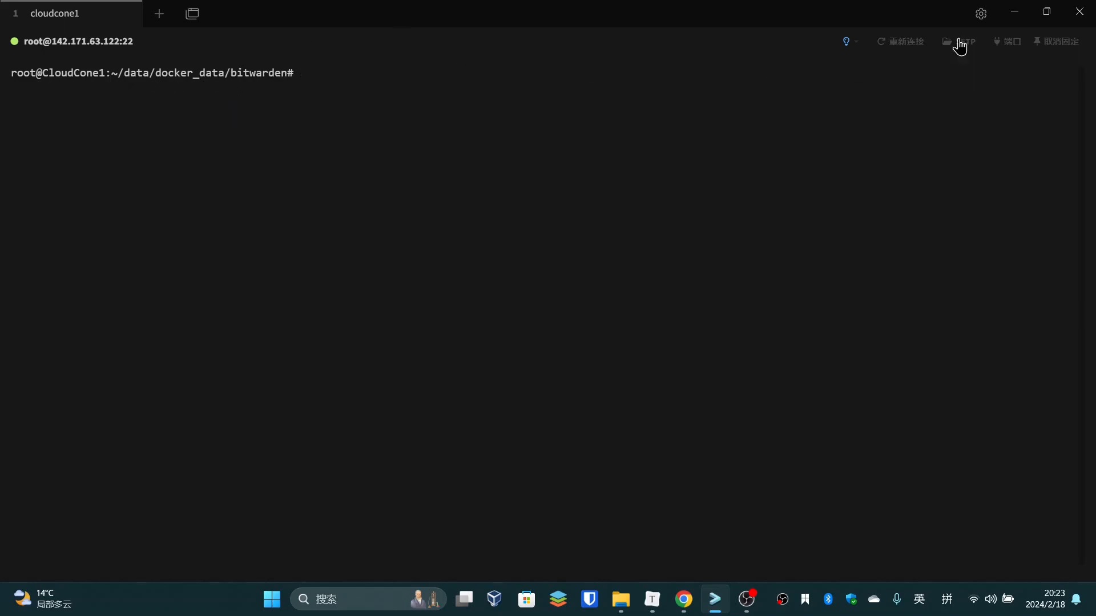
Return to the article in the browser and read heading 5.2 on creating the docker-compose.yml file
left_click(1013, 22)
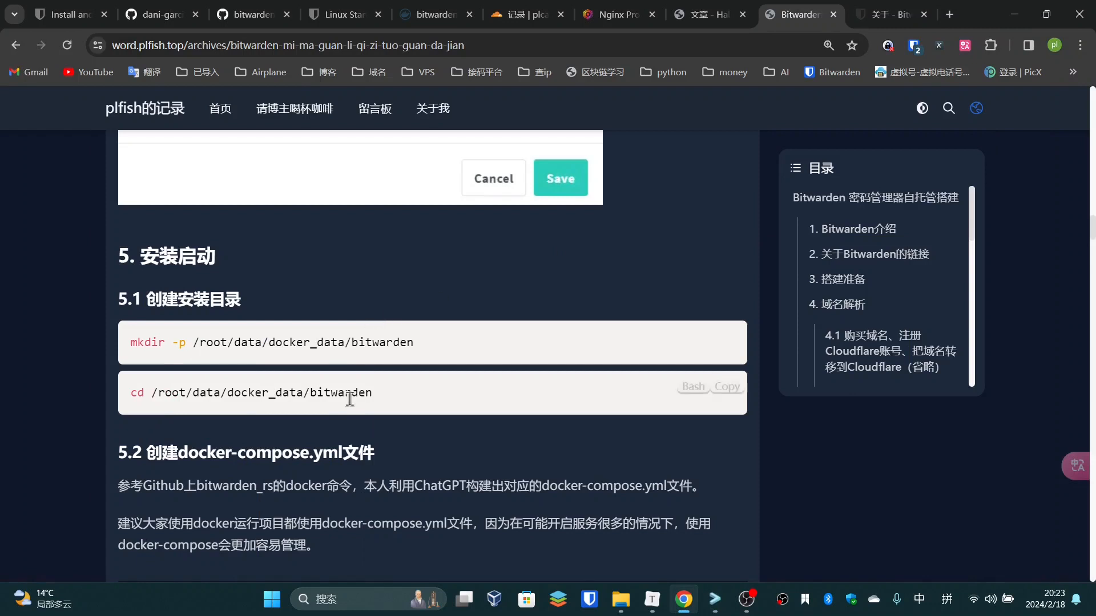
scroll(179, 398, "down", 1)
left_click_drag(178, 385, 288, 387)
left_click(307, 391)
left_click_drag(354, 383, 313, 386)
left_click(186, 390)
left_click(247, 385)
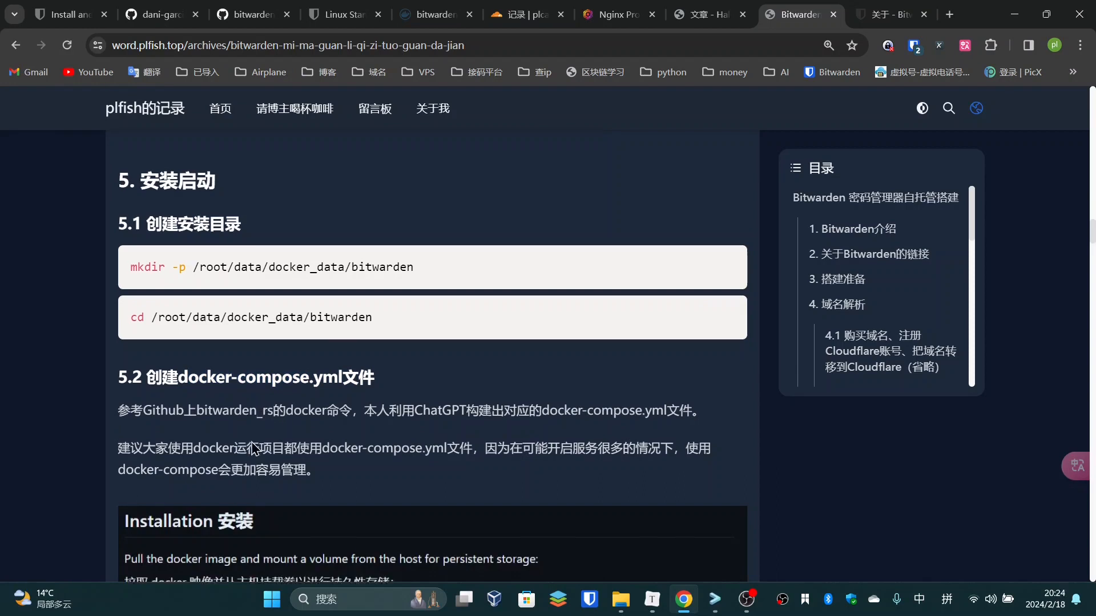
Read the start of the 5.2 text on referring to the bitwarden_rs docker command on Github
scroll(163, 416, "down", 2)
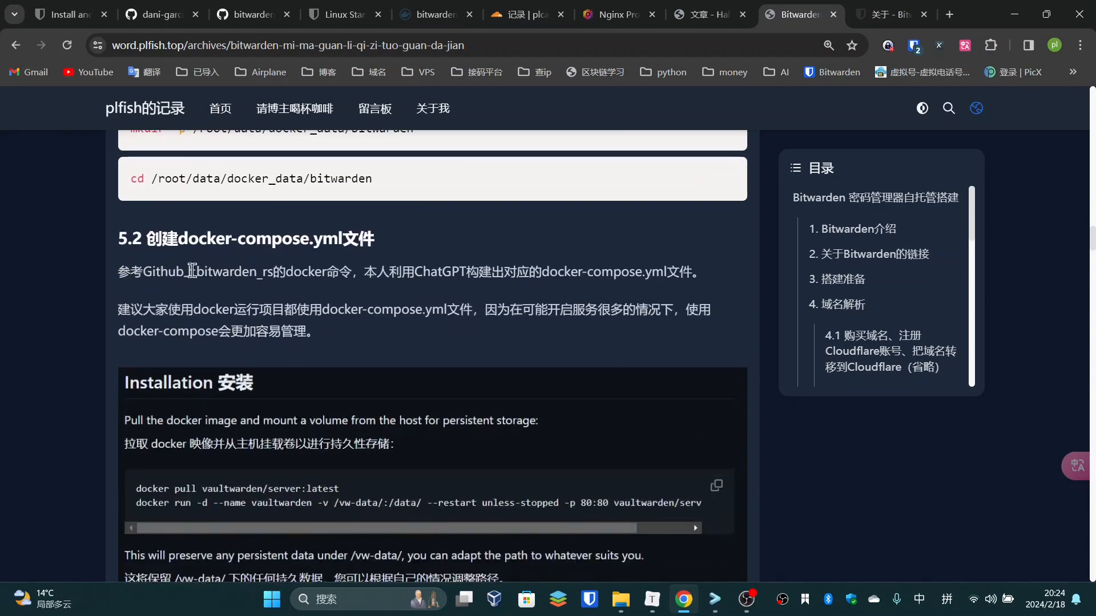
left_click_drag(196, 271, 339, 273)
left_click(335, 272)
double_click(303, 273)
left_click(346, 276)
Open the vaultwarden repository's README at Installation and examine the docker run command, marking its volume option
left_click(254, 14)
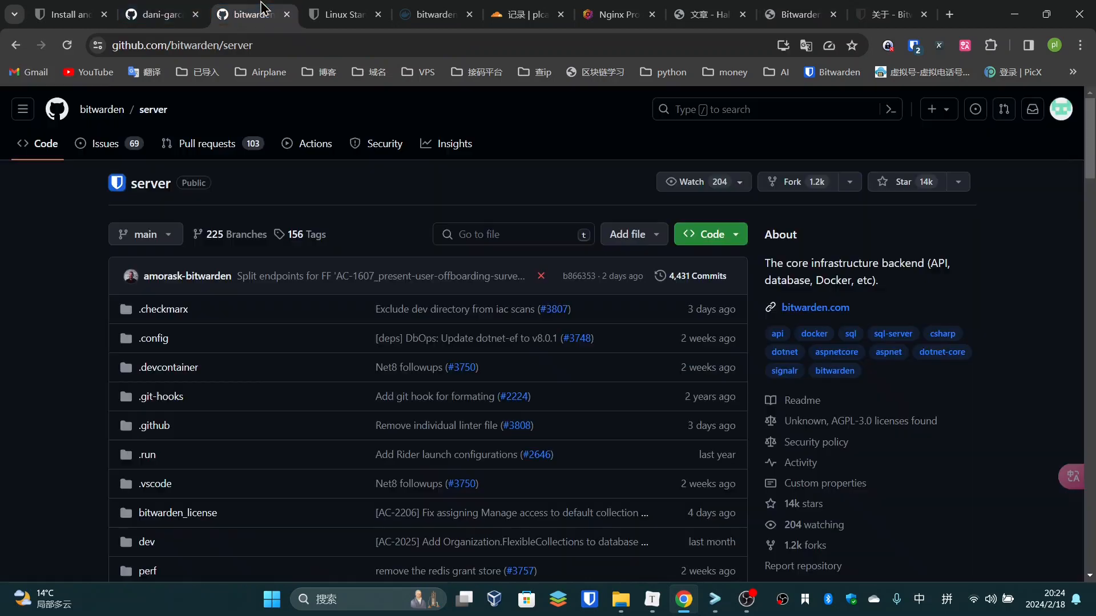
scroll(346, 424, "down", 1)
scroll(344, 422, "down", 8)
scroll(341, 467, "down", 20)
scroll(341, 469, "down", 12)
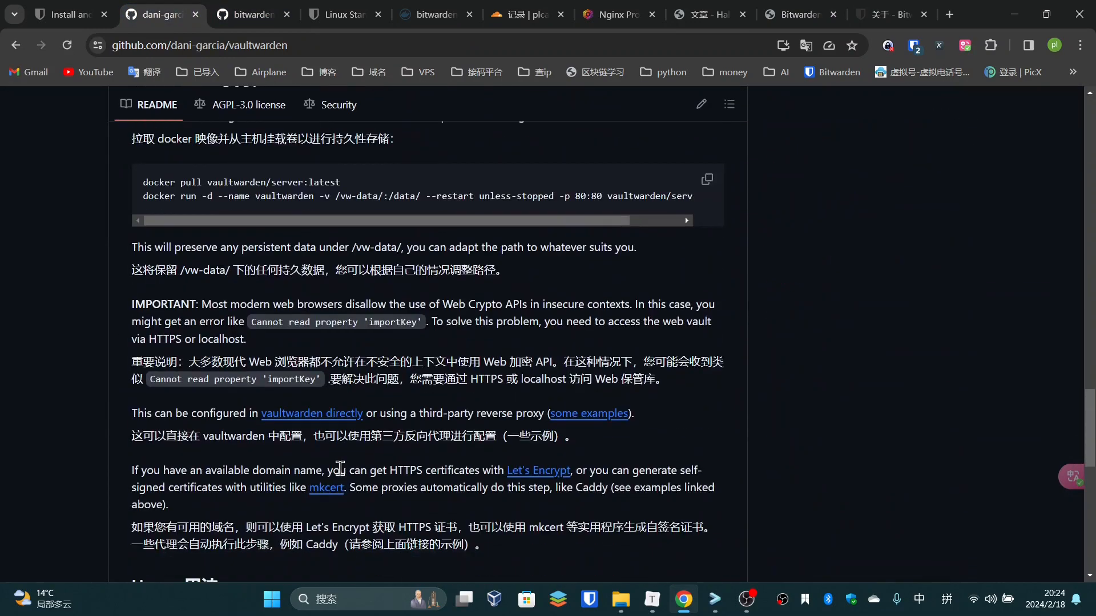
scroll(341, 464, "up", 5)
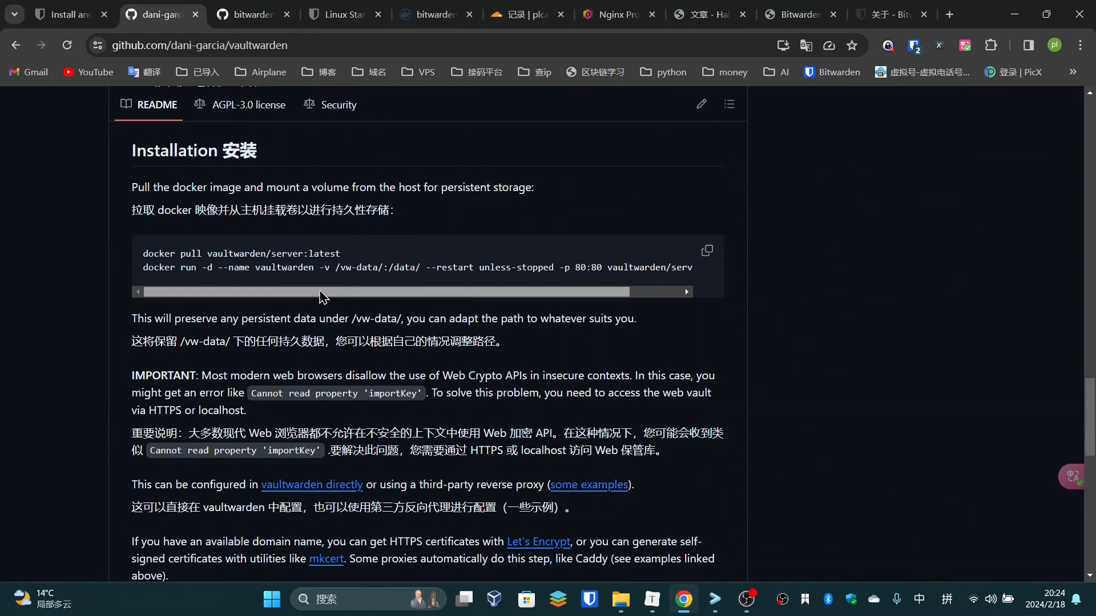
left_click_drag(215, 296, 320, 290)
left_click_drag(357, 268, 245, 283)
left_click_drag(266, 293, 212, 291)
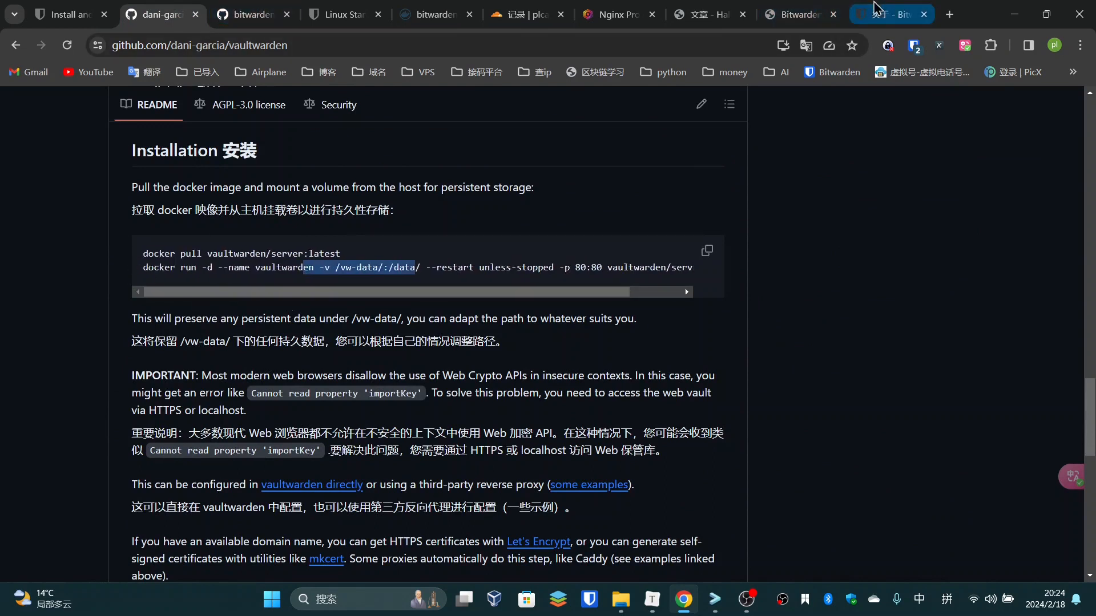
Return to the article and read the 5.2 sentence on using ChatGPT to build the docker-compose.yml file
left_click(882, 12)
left_click(822, 9)
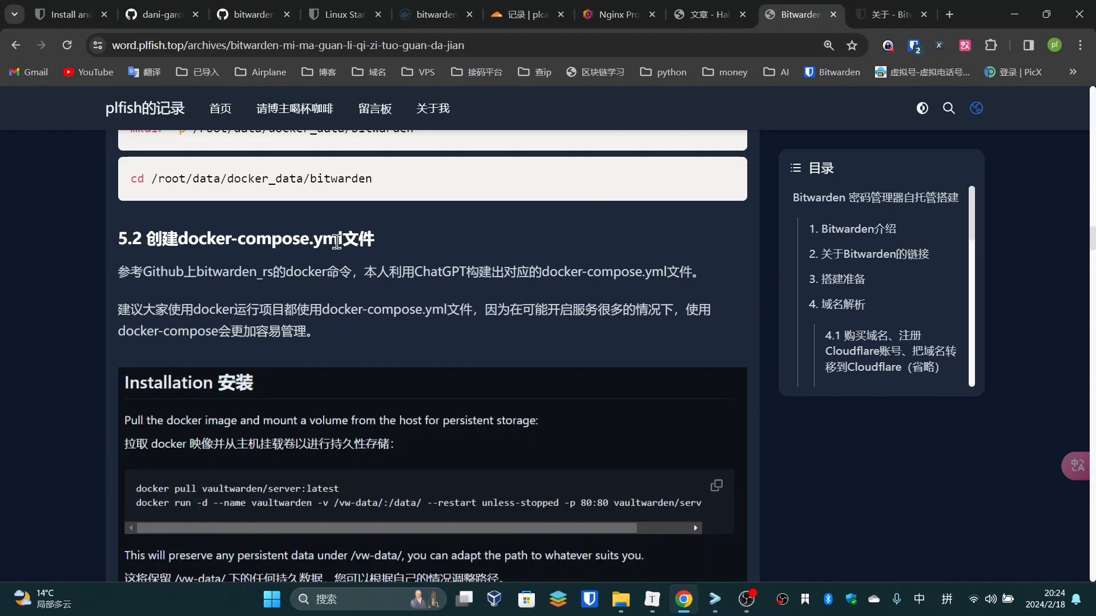
left_click_drag(180, 240, 223, 229)
left_click(352, 265)
left_click_drag(542, 273, 648, 273)
left_click(647, 273)
left_click_drag(365, 277, 571, 277)
left_click(518, 279)
left_click(589, 277)
mouse_move(663, 274)
left_mouse_down()
mouse_move(531, 273)
mouse_move(663, 275)
left_mouse_up()
left_click(566, 270)
left_click(659, 280)
Read the recommendation to use docker-compose.yml files for all projects run with docker, marking its phrases
left_click_drag(123, 314, 244, 314)
left_click(246, 315)
left_click_drag(320, 313, 252, 314)
left_click(253, 314)
left_click_drag(321, 311, 252, 314)
left_click(321, 311)
left_click_drag(321, 312, 535, 311)
left_click(460, 314)
left_click(584, 337)
left_click(538, 311)
Read the recommendation's closing line on docker-compose making many services easier to manage
mouse_move(308, 329)
left_mouse_down()
mouse_move(186, 311)
mouse_move(117, 327)
mouse_move(323, 341)
left_mouse_up()
left_click(126, 325)
left_click(323, 340)
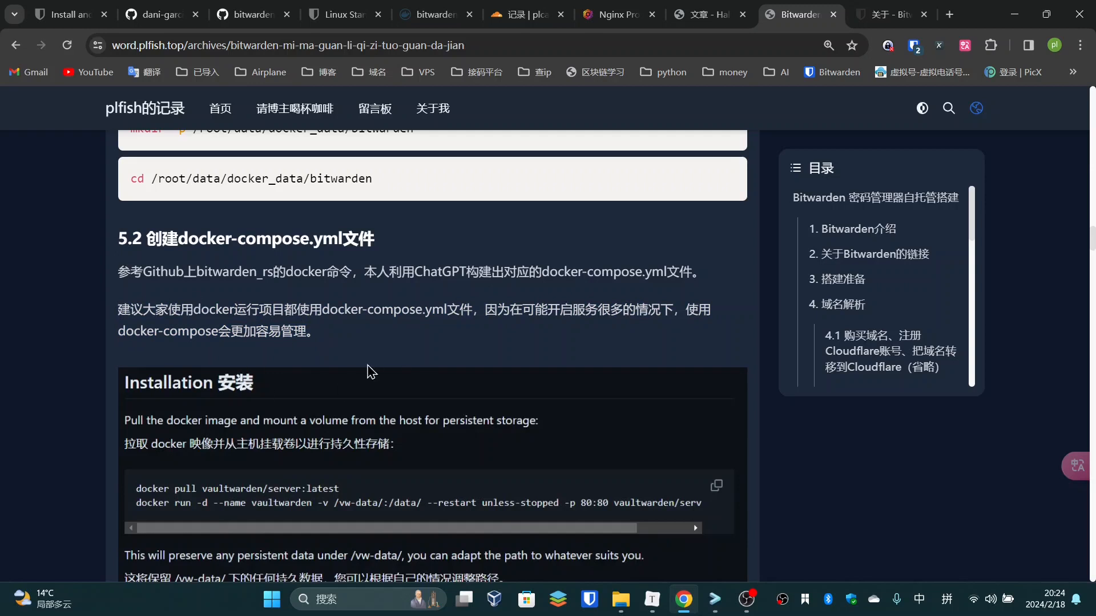
mouse_move(220, 331)
left_mouse_down()
mouse_move(118, 337)
mouse_move(217, 331)
left_mouse_up()
double_click(119, 331)
left_click(215, 333)
left_click(118, 332)
left_click(209, 332)
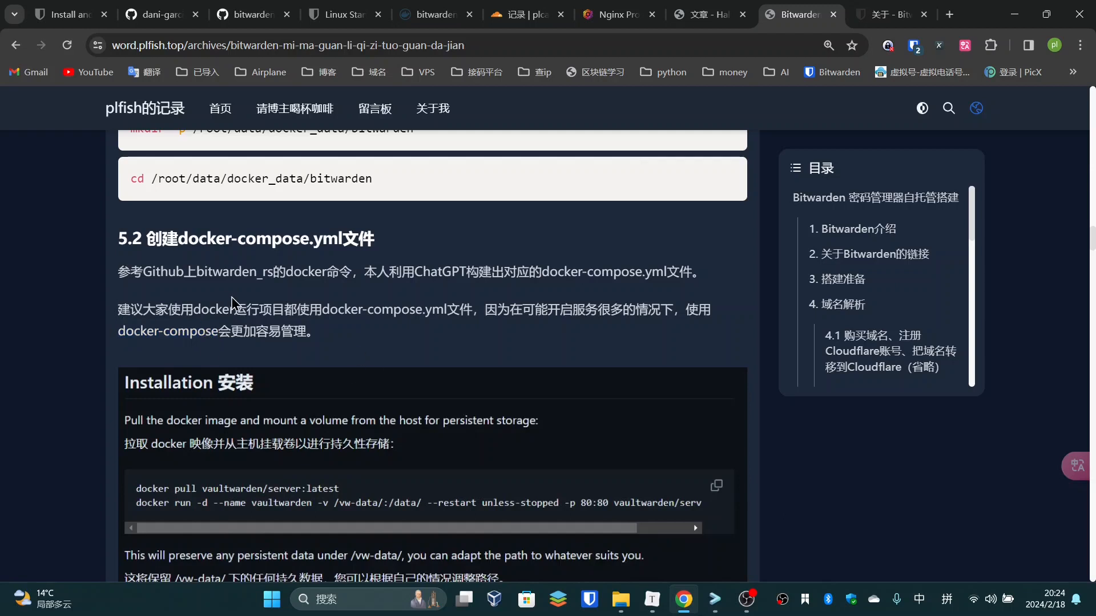
Continue past the Installation image to the docker-compose YAML block and look over its lines
scroll(380, 330, "down", 2)
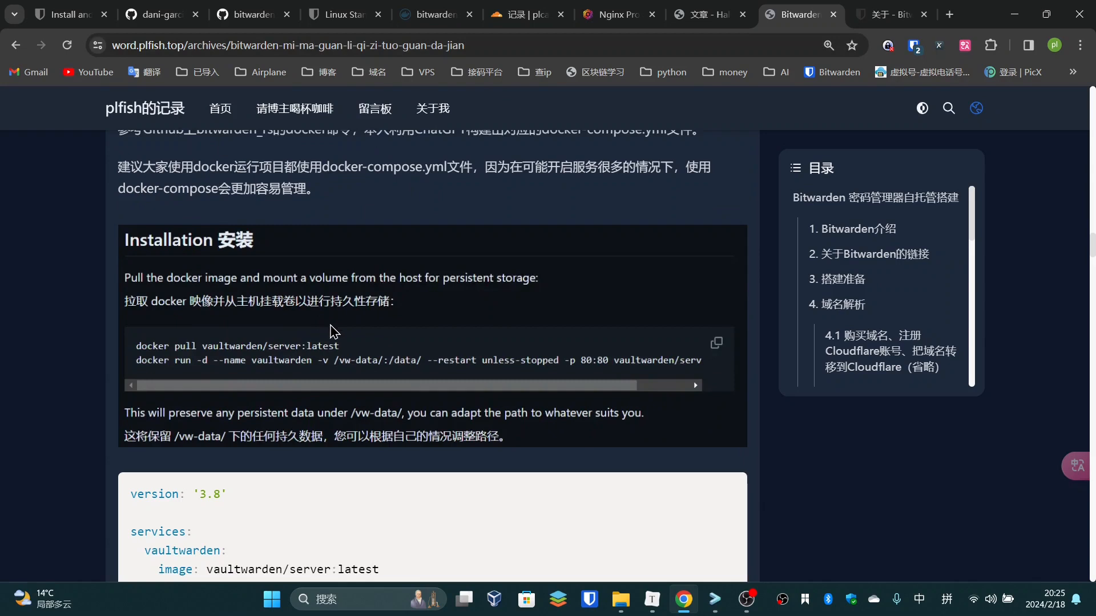
scroll(326, 360, "down", 4)
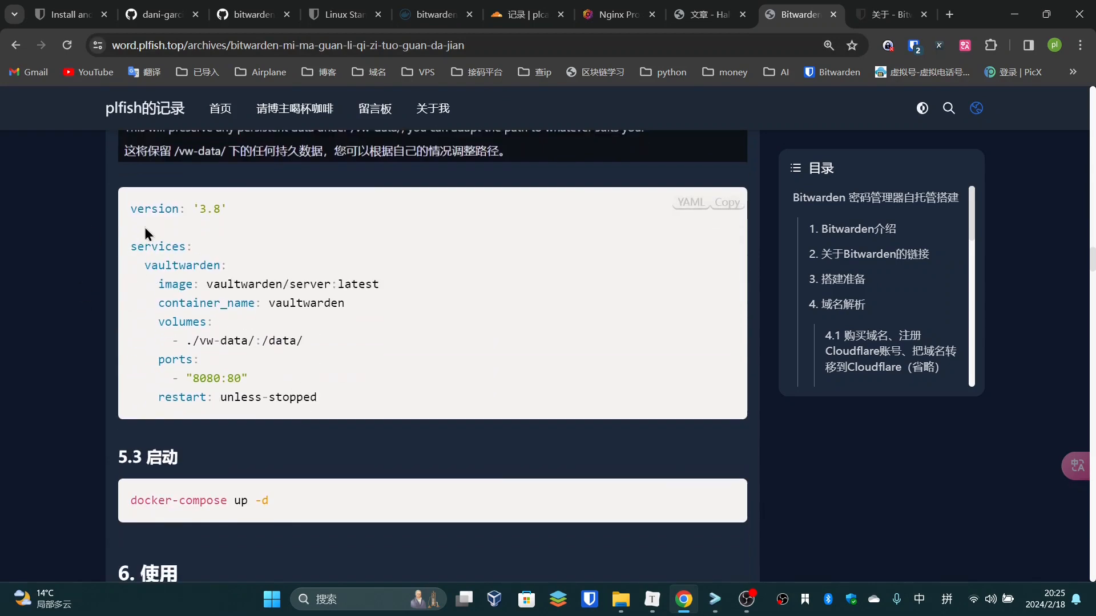
left_click_drag(138, 211, 212, 263)
left_click(326, 398)
left_click(273, 301)
left_click_drag(217, 373, 240, 371)
Compare the port mapping in the docker run command with the YAML's "8080:80" entry, marking the host port
scroll(239, 376, "up", 5)
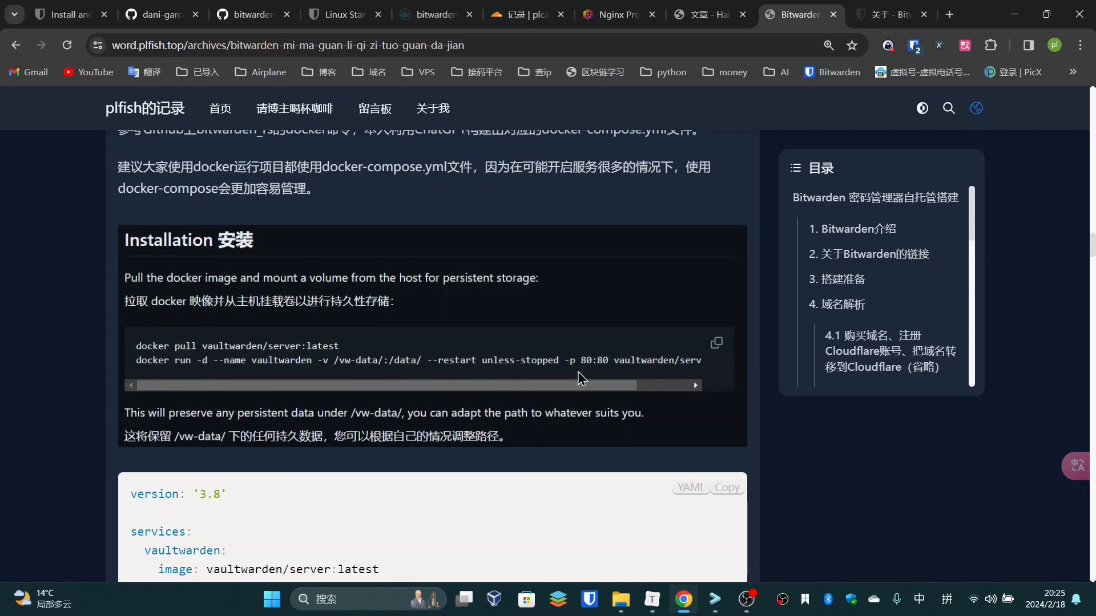
scroll(273, 455, "down", 4)
right_click(277, 405)
left_click(237, 419)
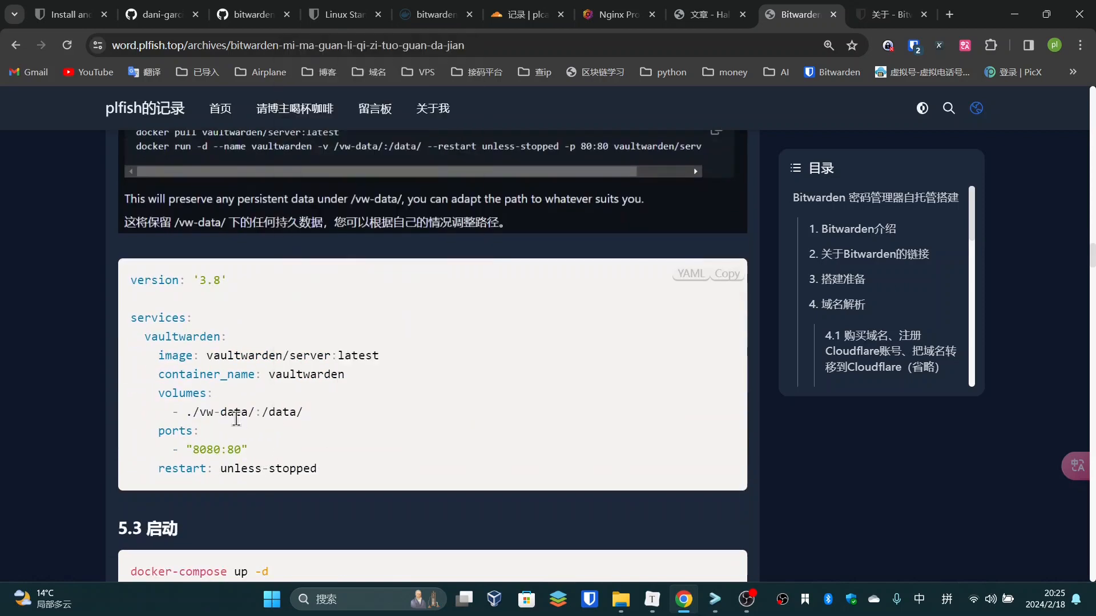
double_click(217, 450)
triple_click(209, 448)
left_click(209, 447)
Go through the YAML's image, container_name, volumes, ports, restart and version keys, and bring heading 5.3 启动 into view
double_click(165, 358)
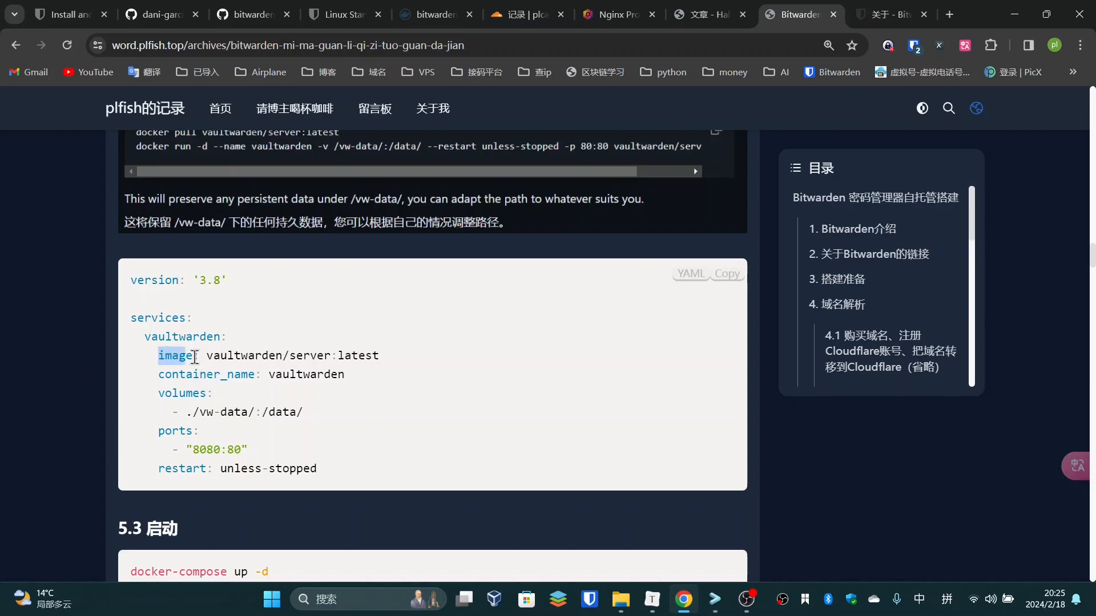
left_click_drag(165, 379, 236, 379)
left_click(156, 392)
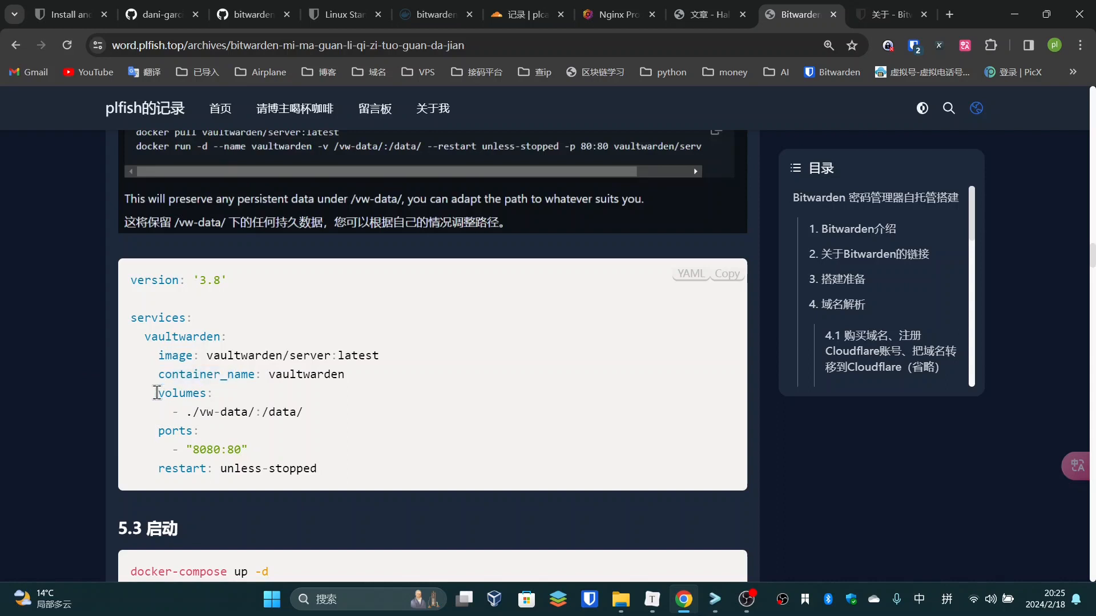
double_click(171, 432)
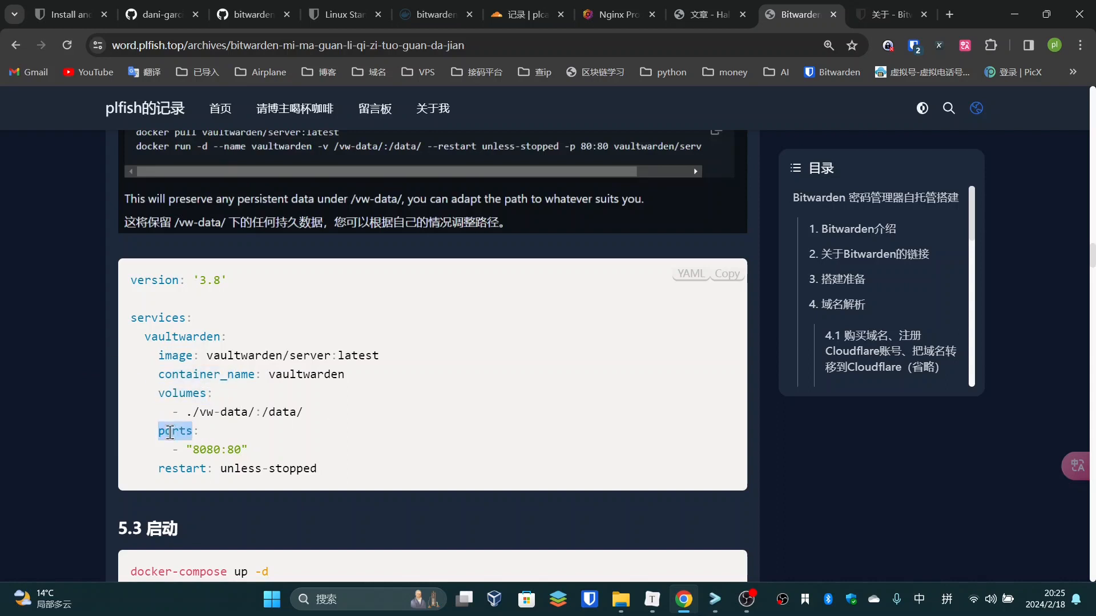
left_click(180, 463)
left_click_drag(220, 278, 134, 285)
left_click(184, 304)
scroll(277, 343, "down", 1)
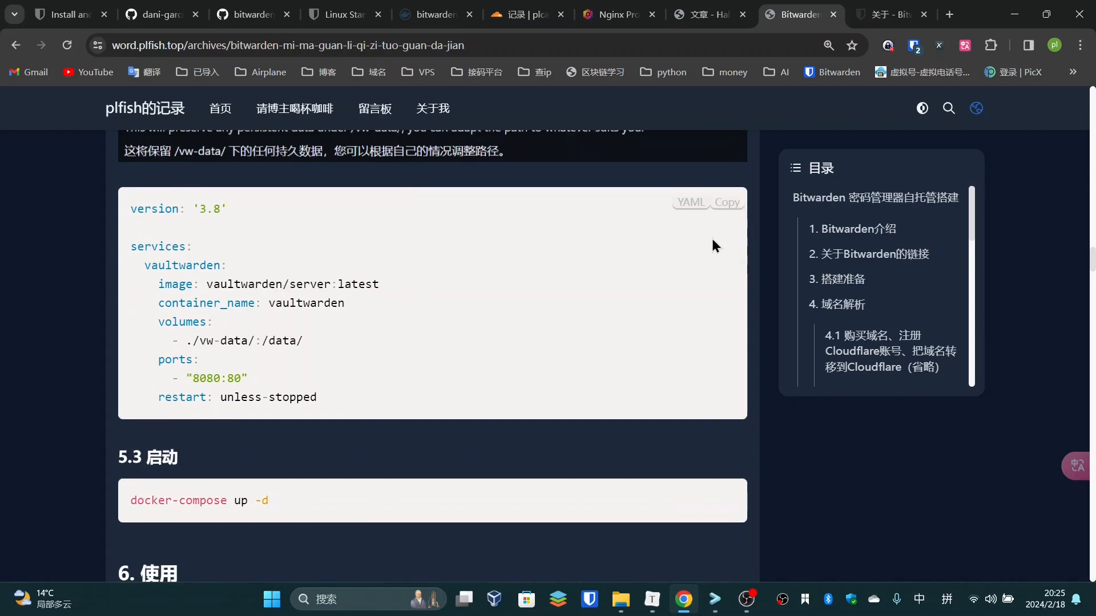
Copy the article's docker-compose YAML block, switch to the terminal, and open docker-compose.yml in vim in the bitwarden directory
left_click(727, 203)
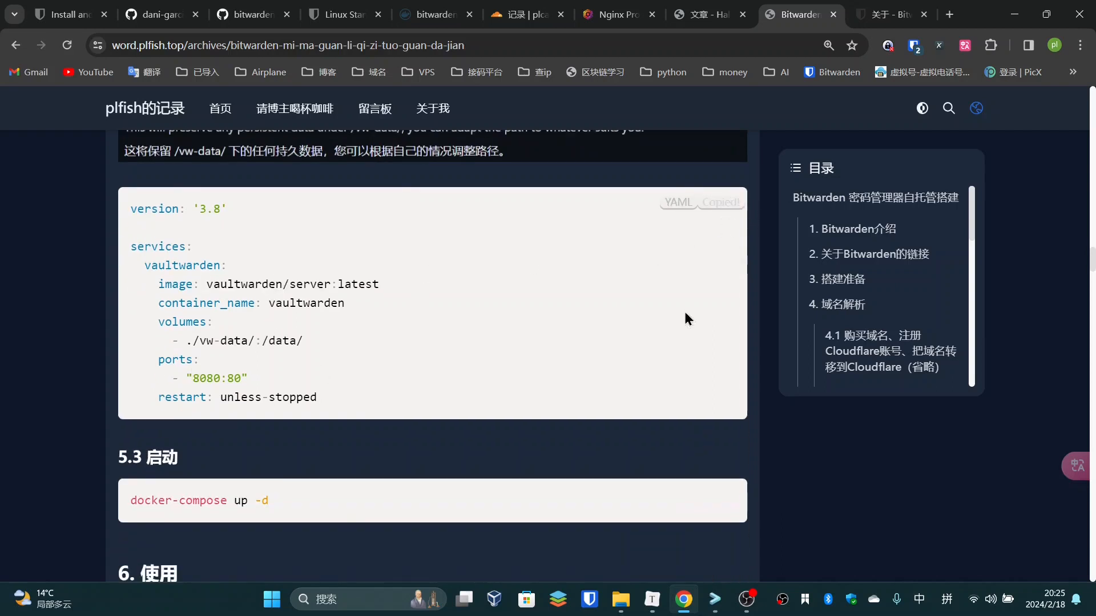
left_click(715, 599)
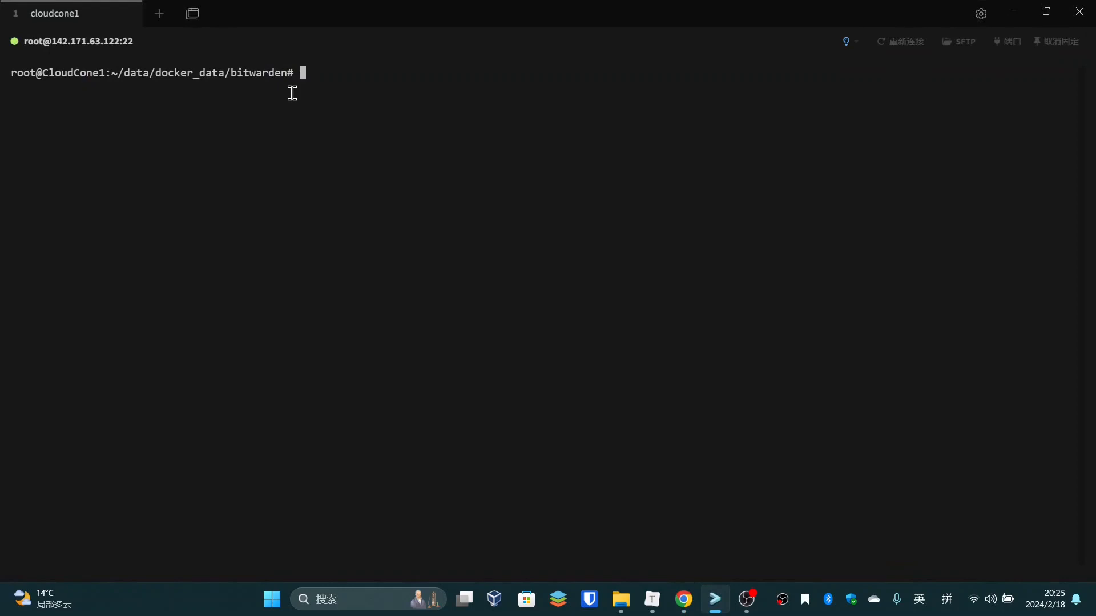
type("vim docker-compose")
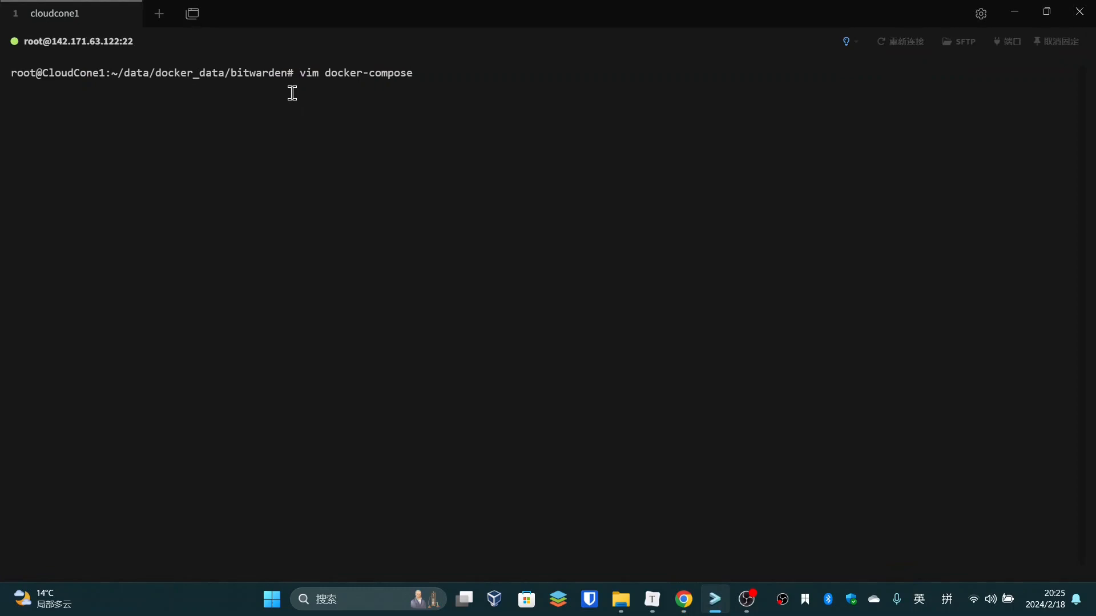
type(".yml")
key("Return")
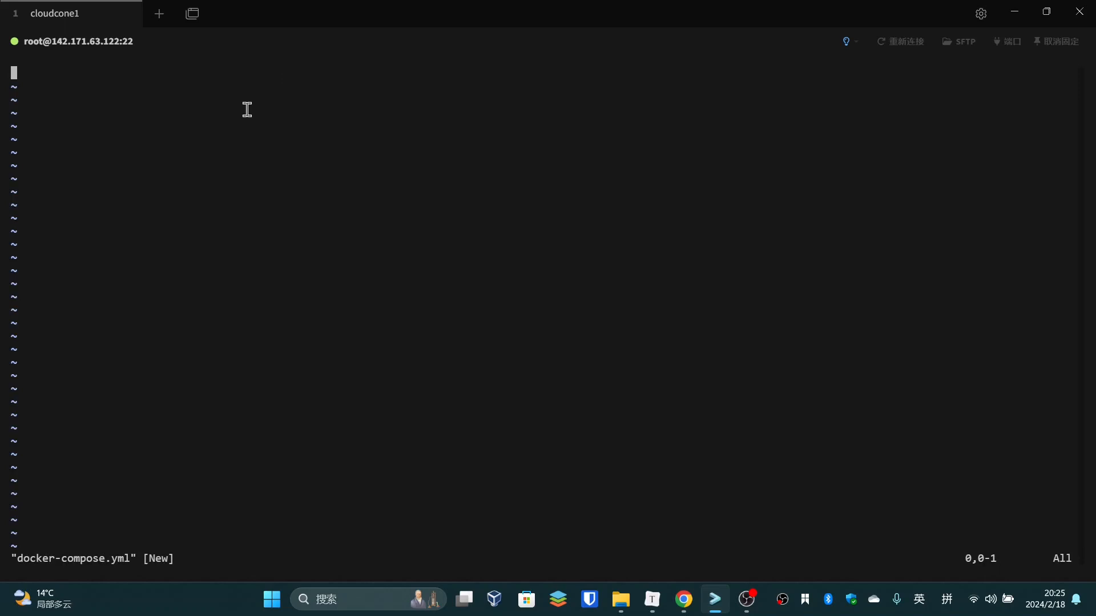
Insert the copied YAML into docker-compose.yml and save the file, leaving vim with wq
key("i")
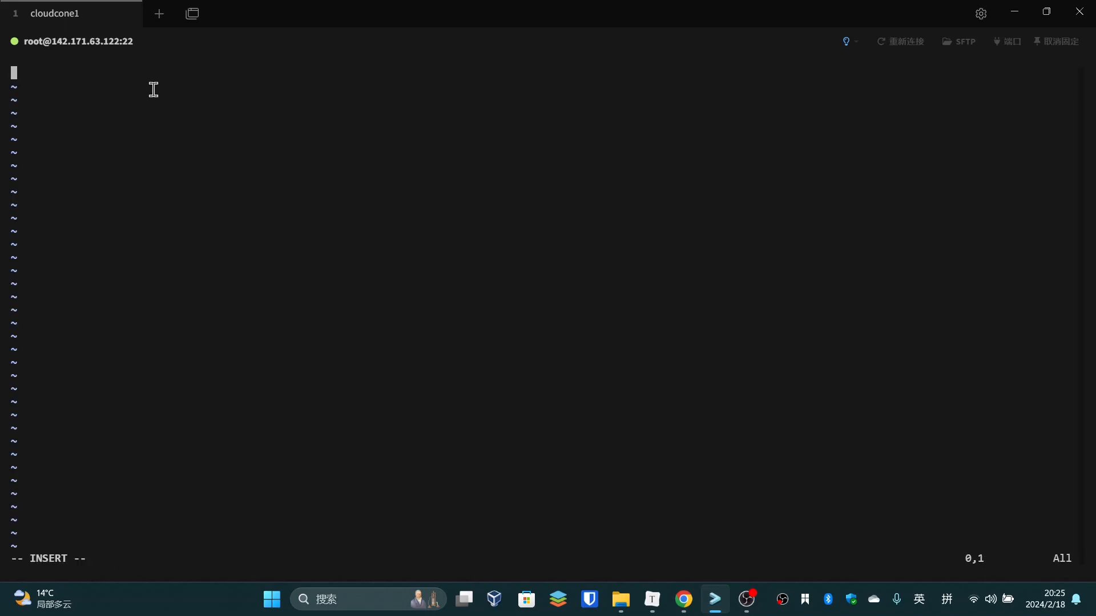
key("ctrl+shift+v")
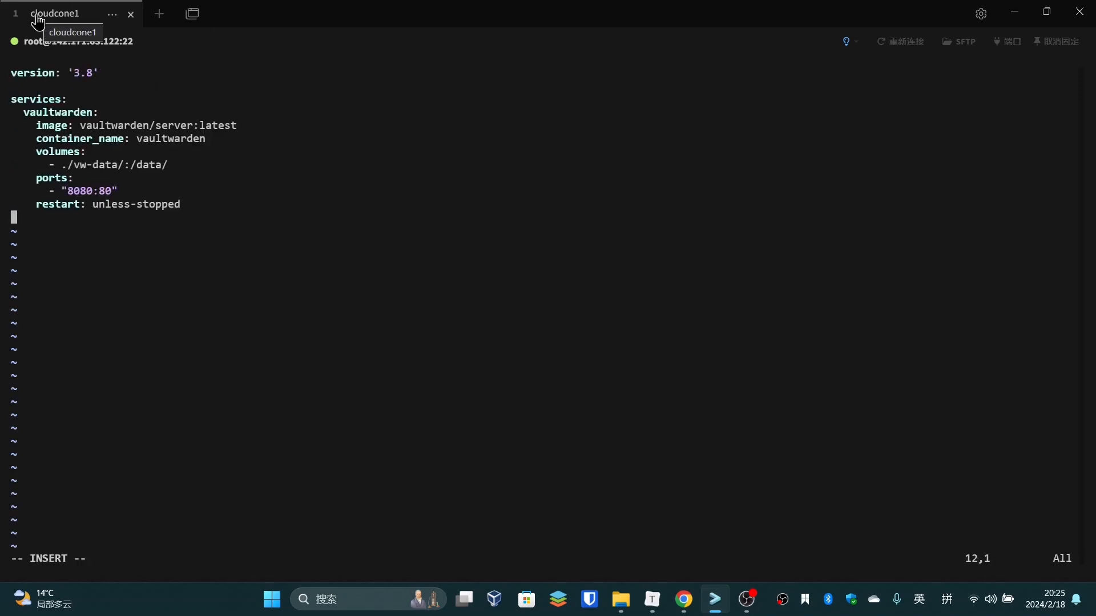
key("Escape")
key("shift+semicolon")
type("wq")
key("Return")
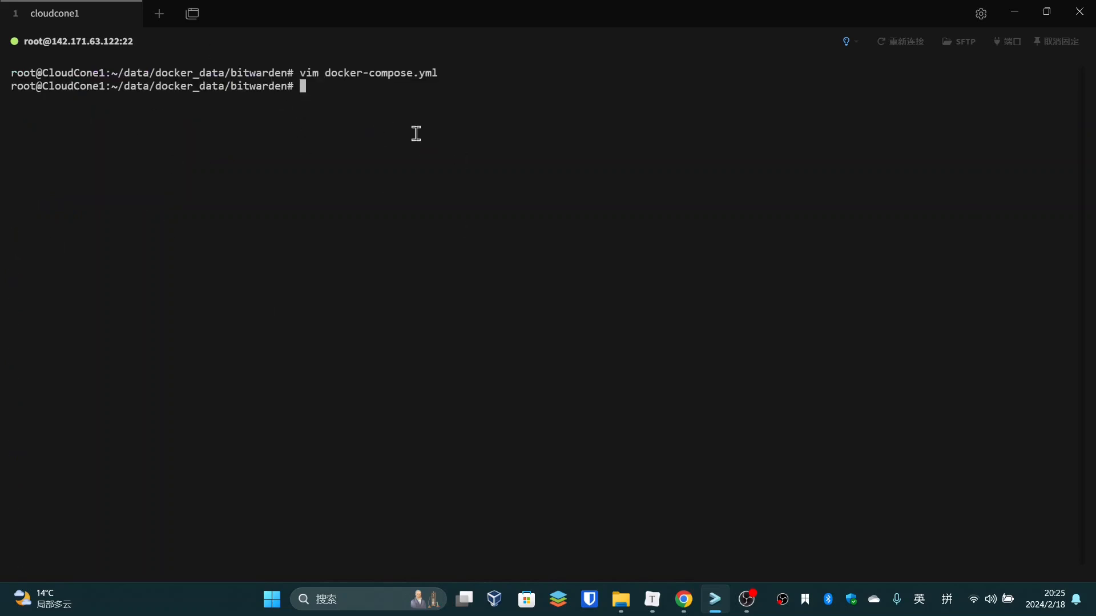
List the bitwarden directory and print docker-compose.yml with cat to check its contents
type("ls")
key("Return")
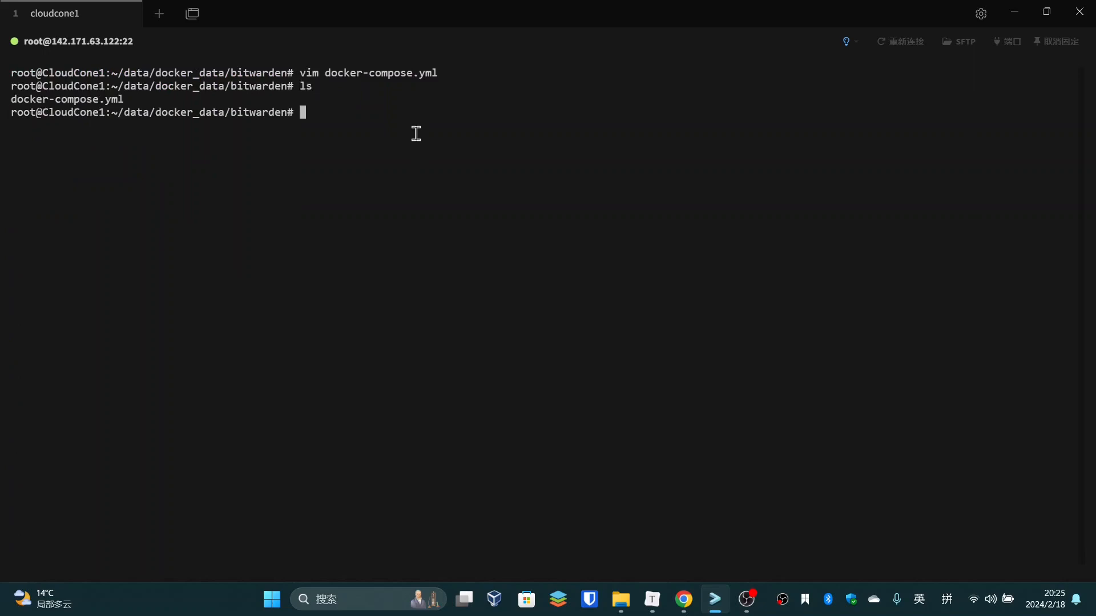
type("cat do")
key("Tab")
key("Return")
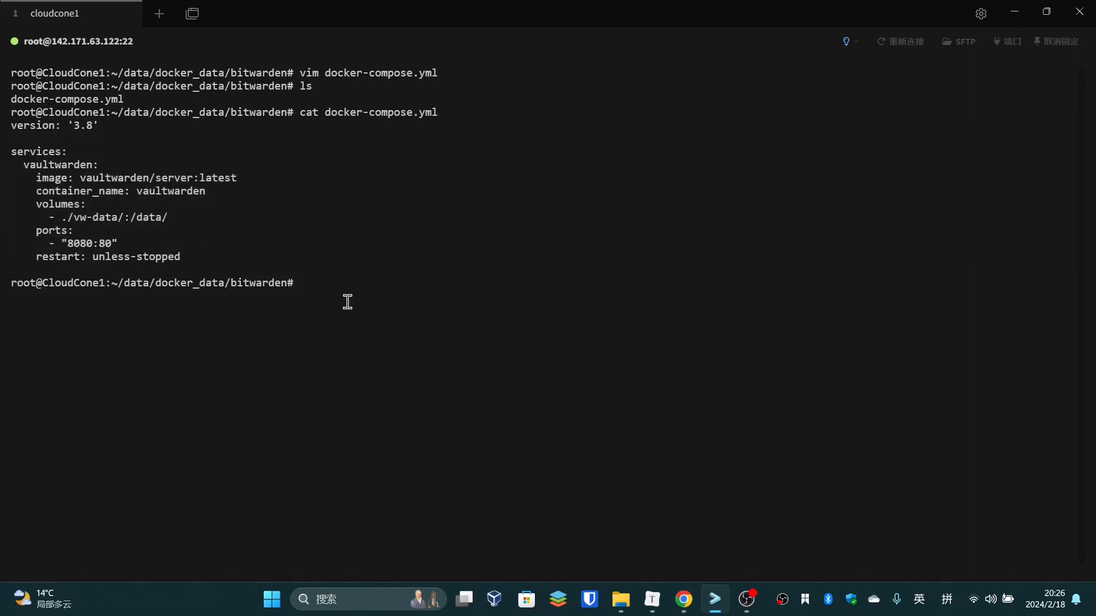
Copy the command "docker-compose up -d" from article section 5.3 and run it in the terminal's bitwarden directory
left_click(688, 596)
scroll(168, 398, "down", 1)
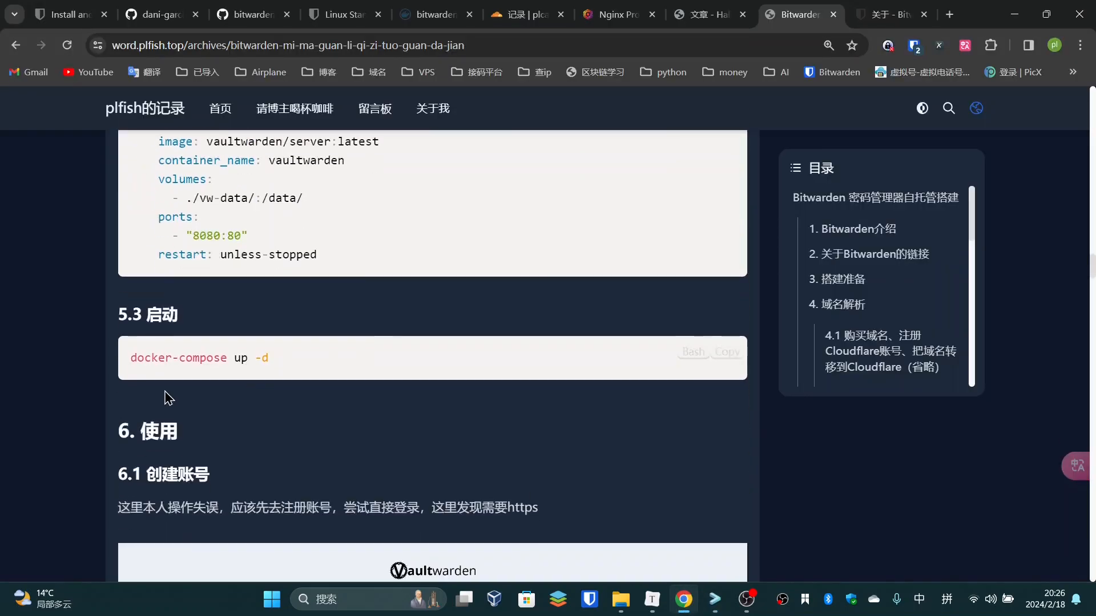
left_click_drag(287, 361, 131, 361)
left_click(281, 360)
left_click_drag(281, 359, 93, 367)
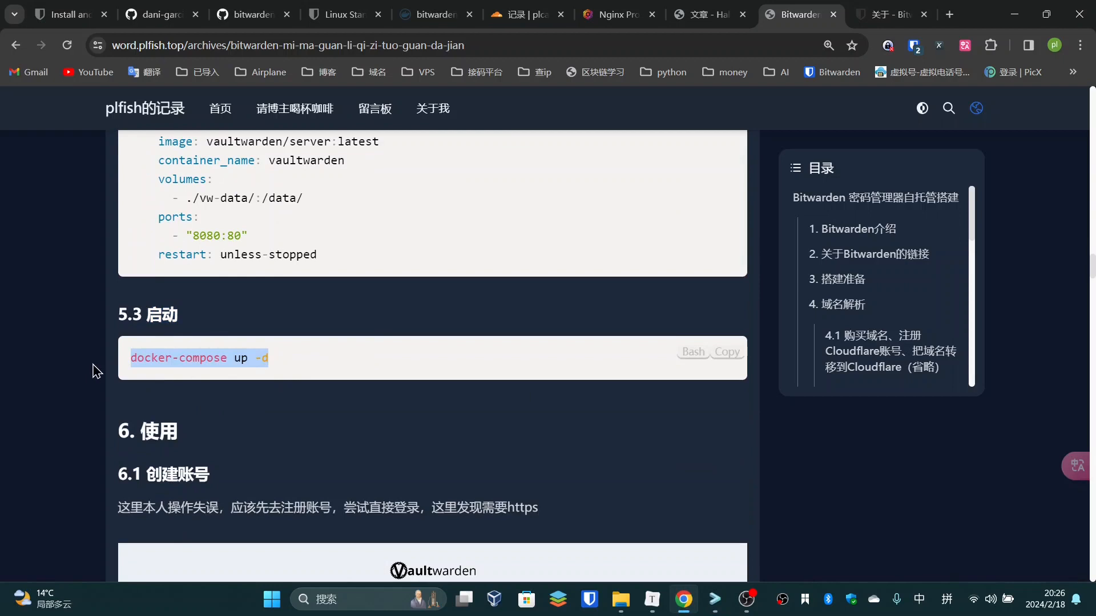
left_click(571, 345)
left_click(727, 352)
left_click(1003, 14)
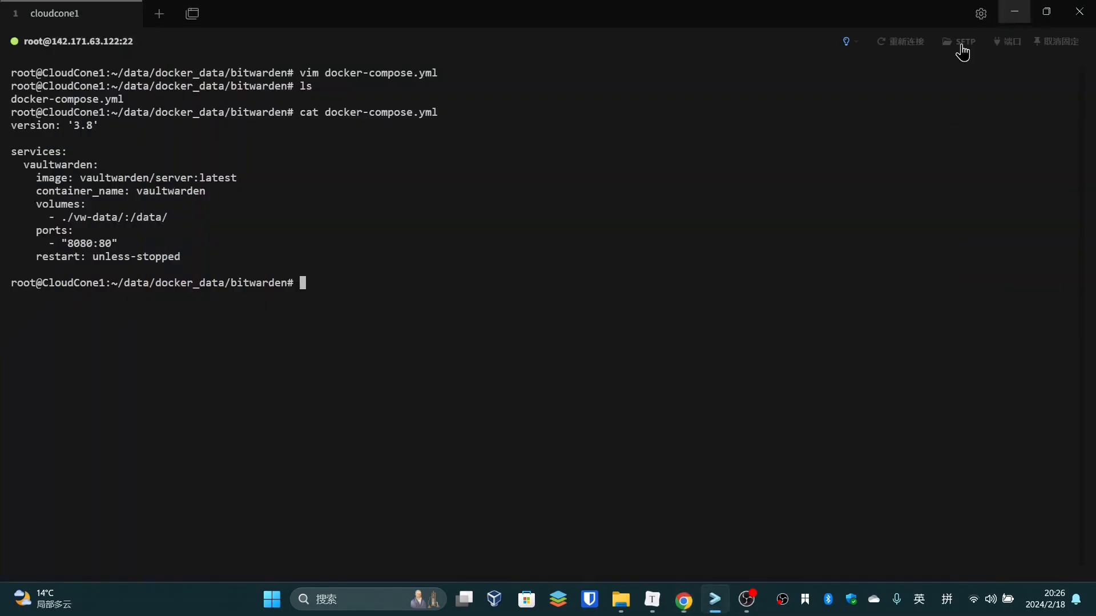
right_click(349, 302)
left_click(489, 299)
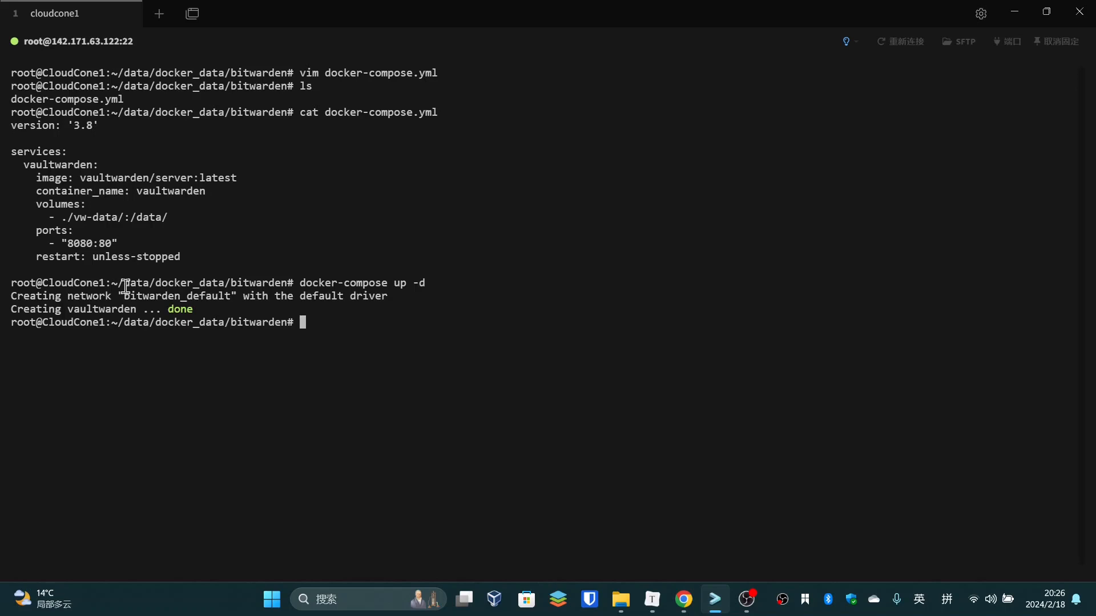
Check the startup output, list the running containers with "docker ps", and mark the vaultwarden entry
left_click_drag(137, 302, 173, 311)
left_click(173, 312)
type("docker ps")
key("Return")
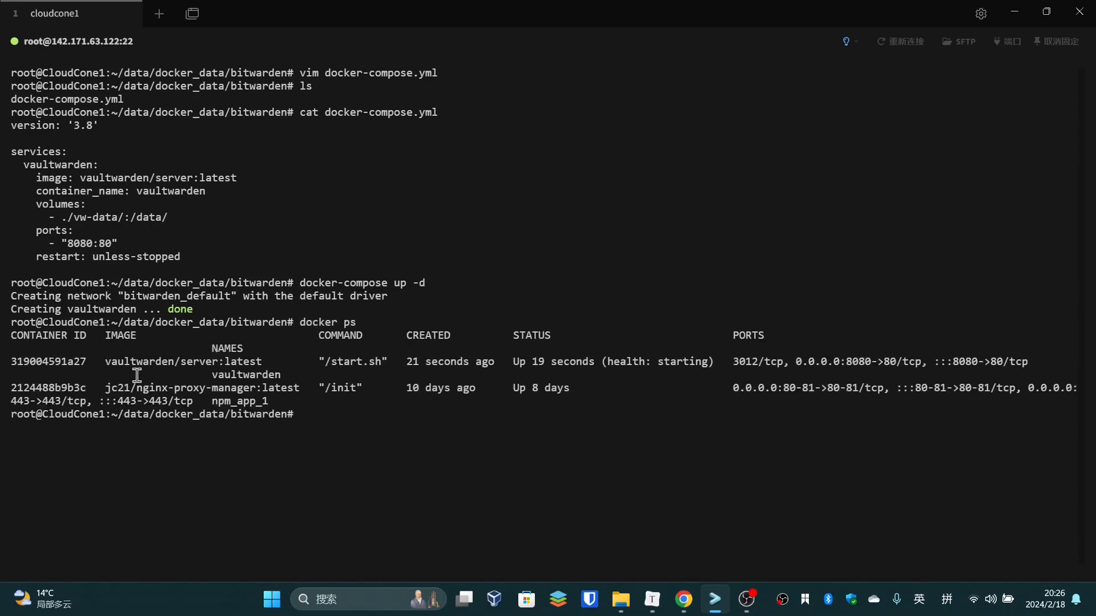
left_click_drag(108, 362, 274, 374)
double_click(279, 375)
left_click(279, 375)
Switch to Chrome, open an incognito window and load password.plcatfish.top in it
left_click(684, 600)
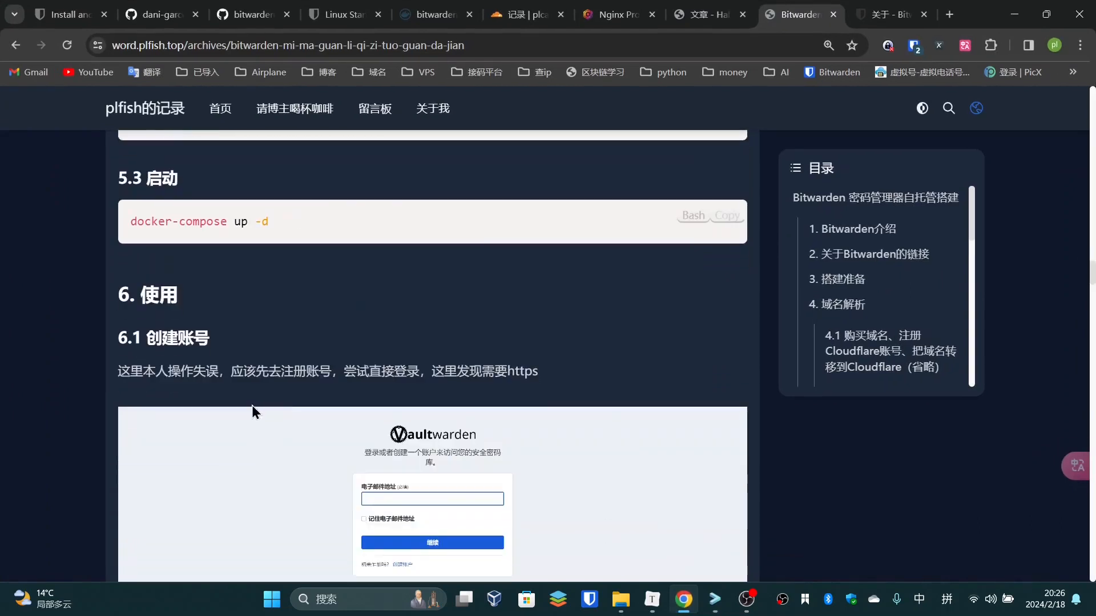
scroll(252, 405, "up", 1)
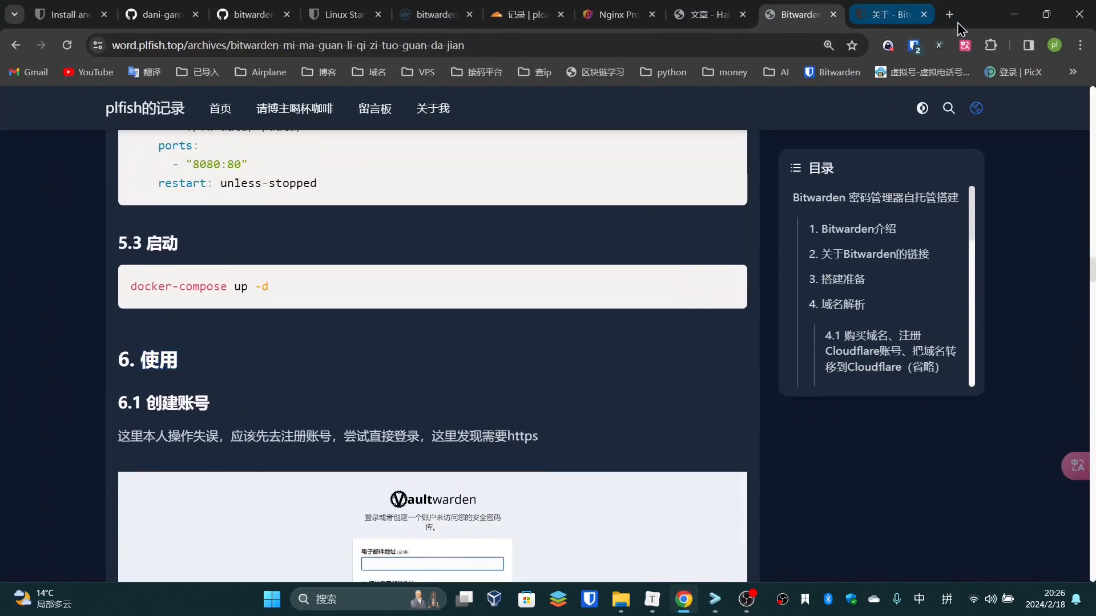
left_click(1079, 45)
left_click(926, 116)
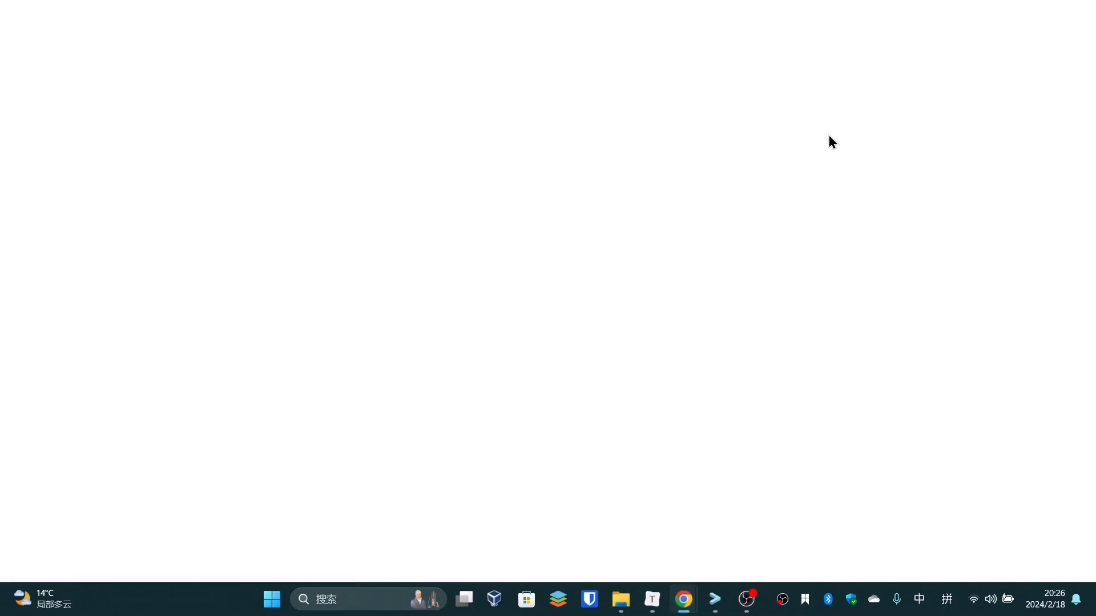
double_click(457, 12)
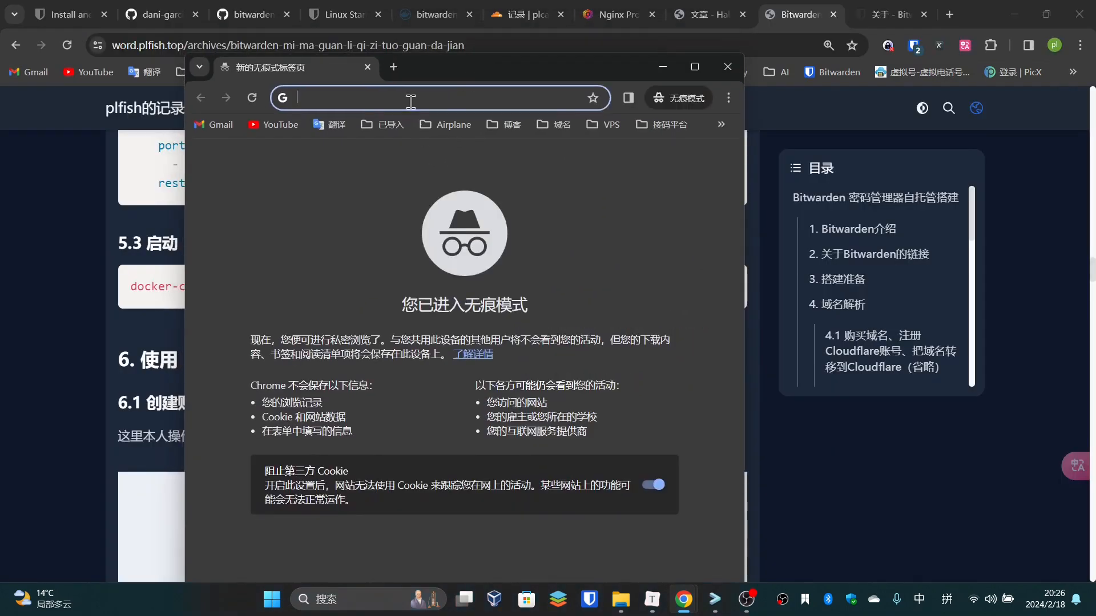
type("pa")
key("Return")
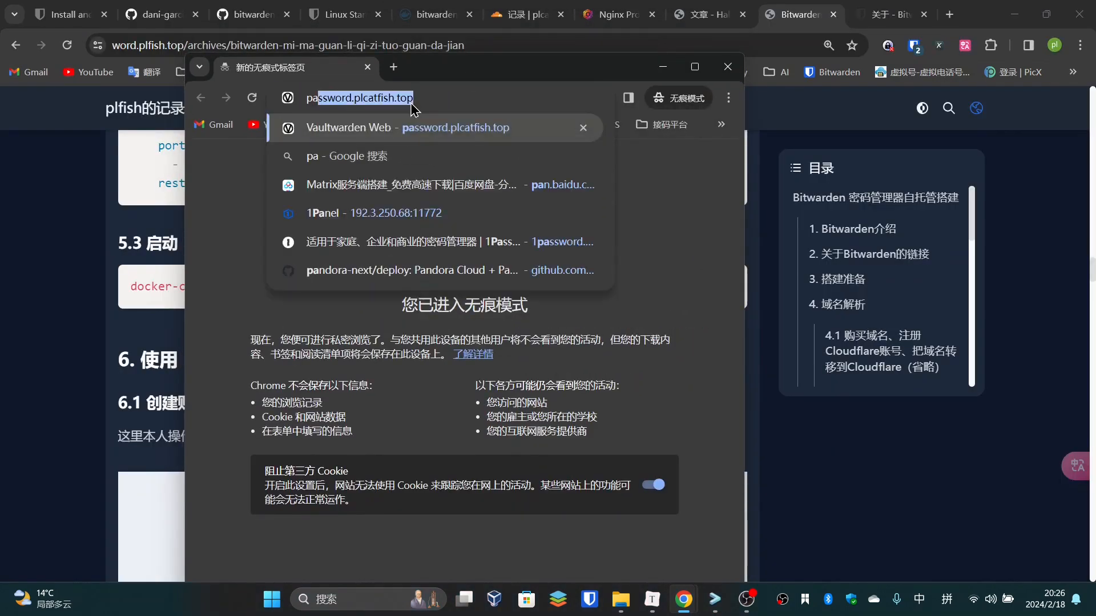
key("Return")
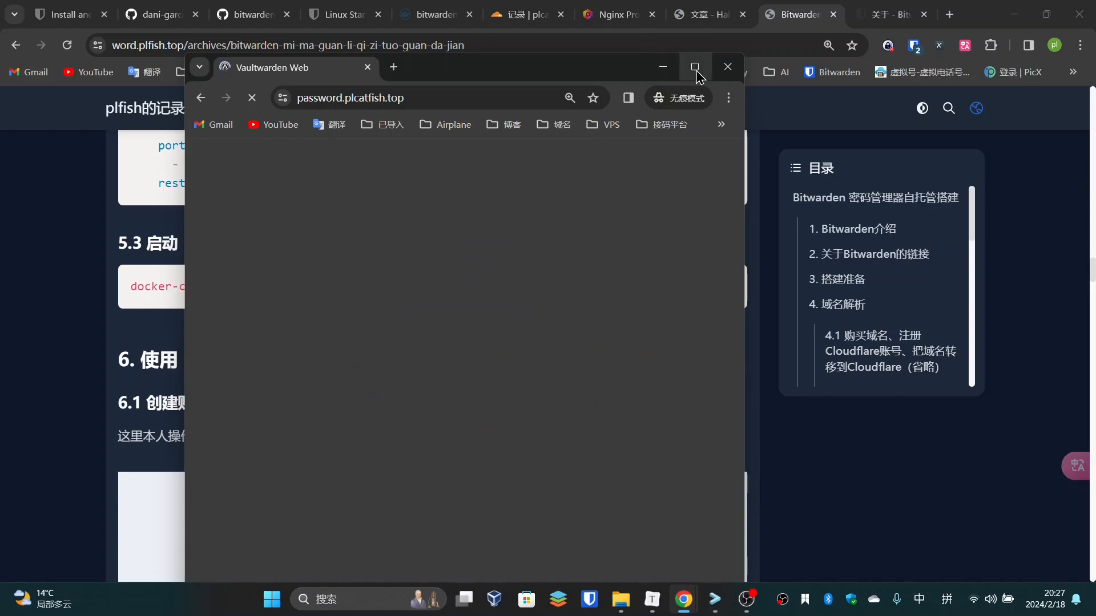
mouse_move(696, 74)
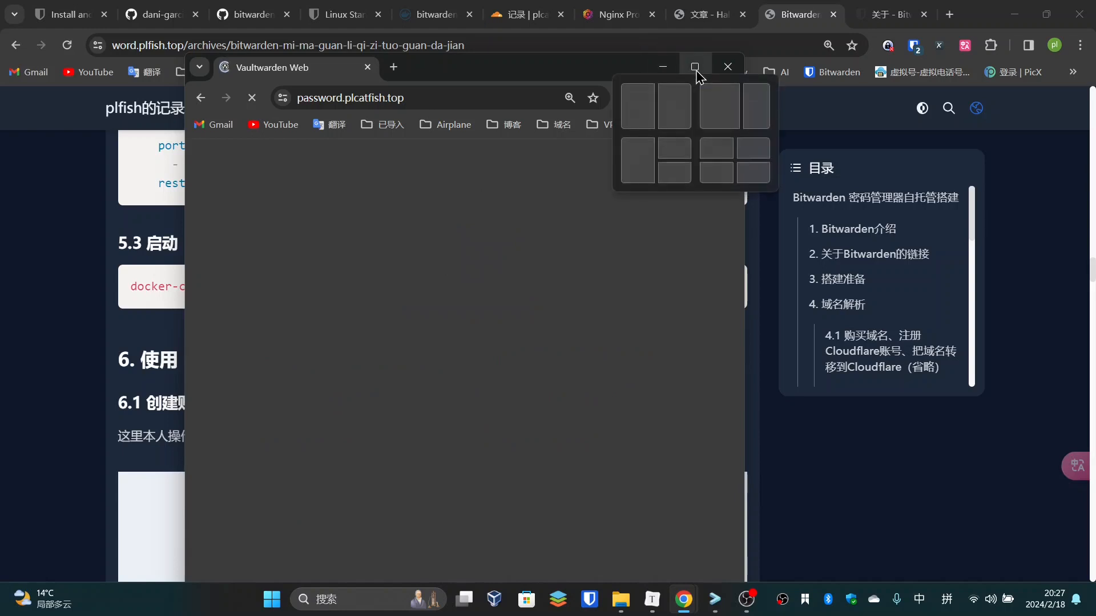
Return to the article and read section 6.1's note on registering an account first and needing https
left_click(662, 67)
scroll(474, 264, "down", 2)
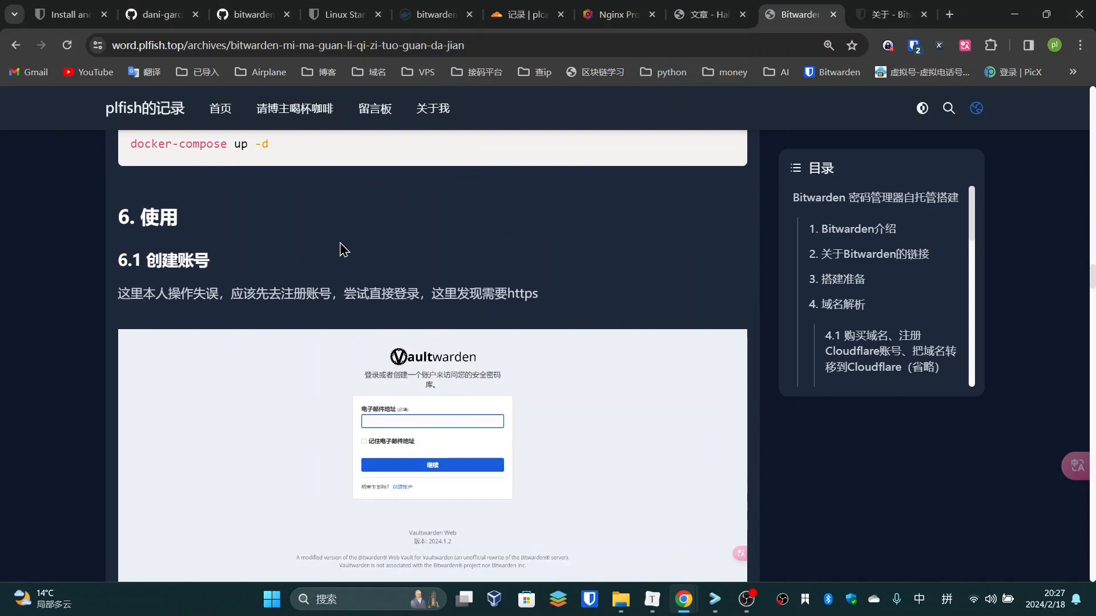
scroll(247, 316, "down", 1)
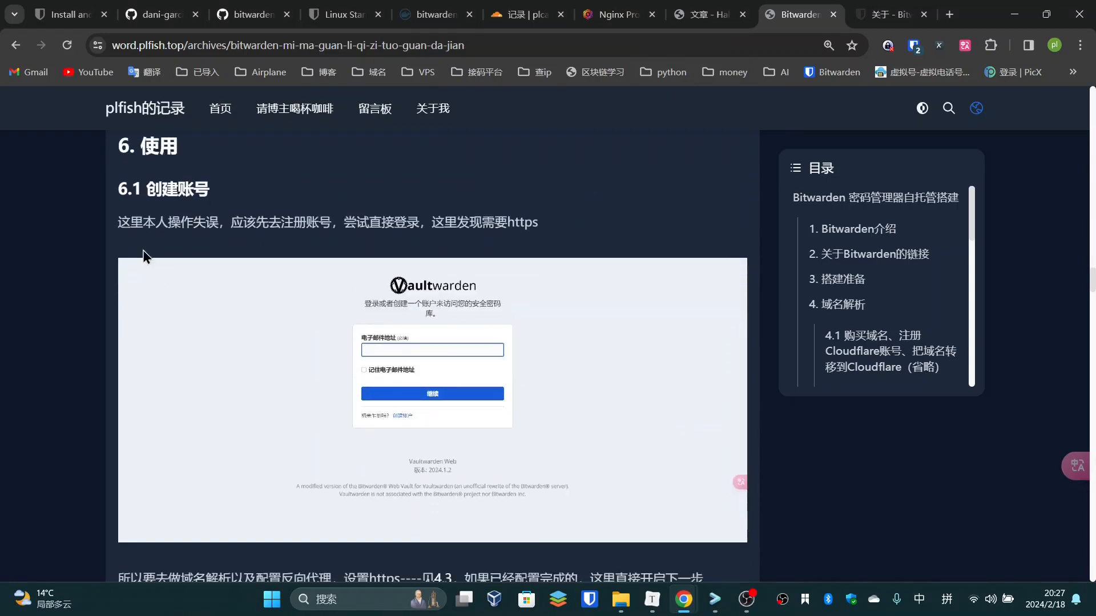
left_click_drag(129, 222, 492, 232)
left_click(493, 233)
scroll(324, 382, "down", 3)
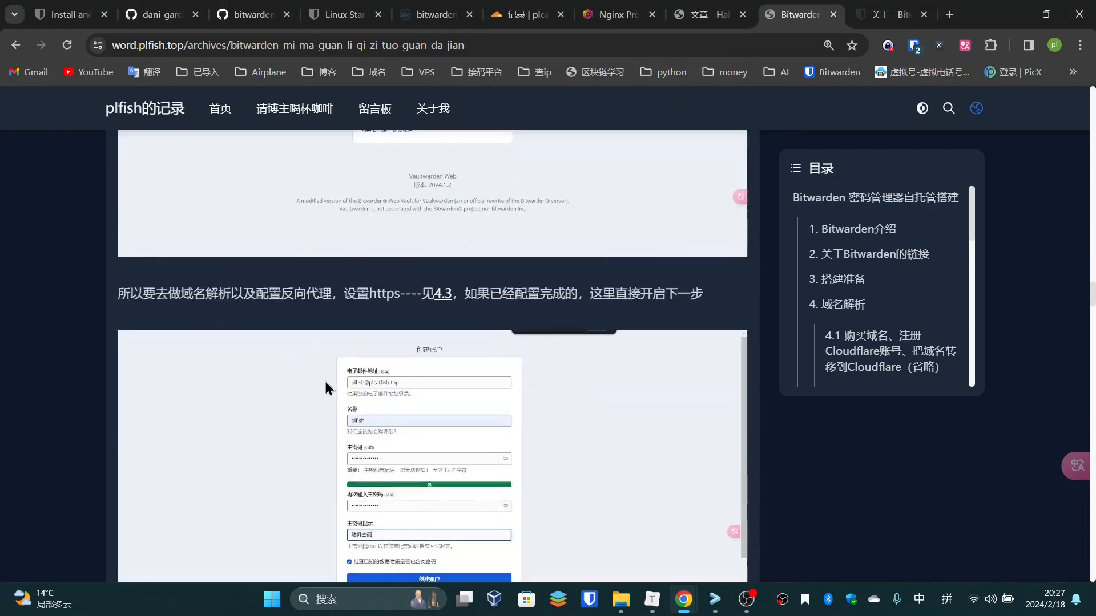
scroll(231, 179, "up", 2)
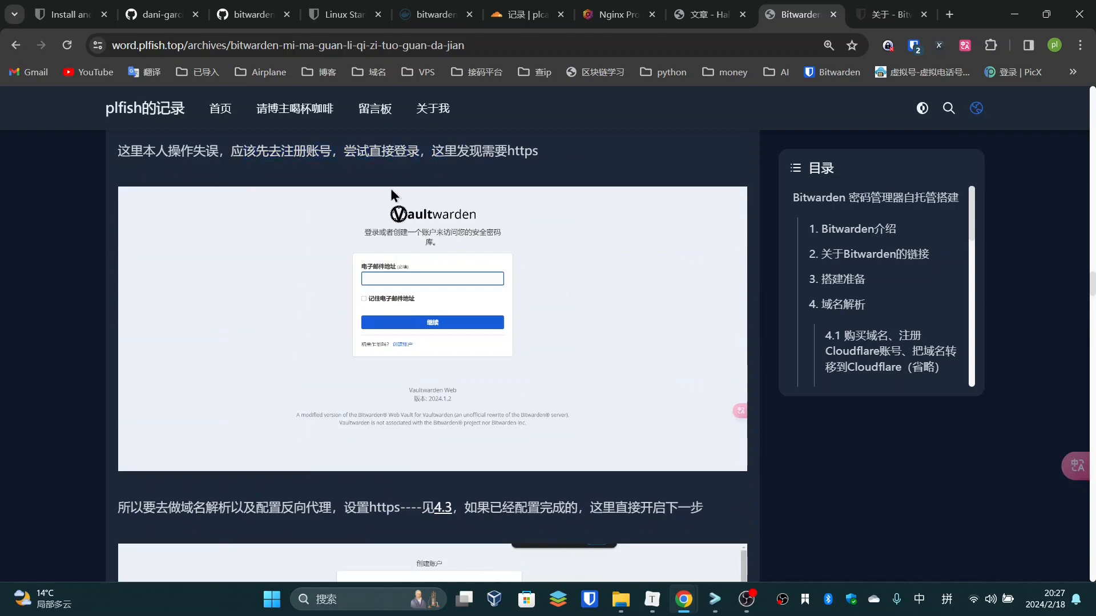
Look over the article's account creation and vault screenshots between section 6.1 and heading 6.2 手动新增
scroll(514, 273, "down", 3)
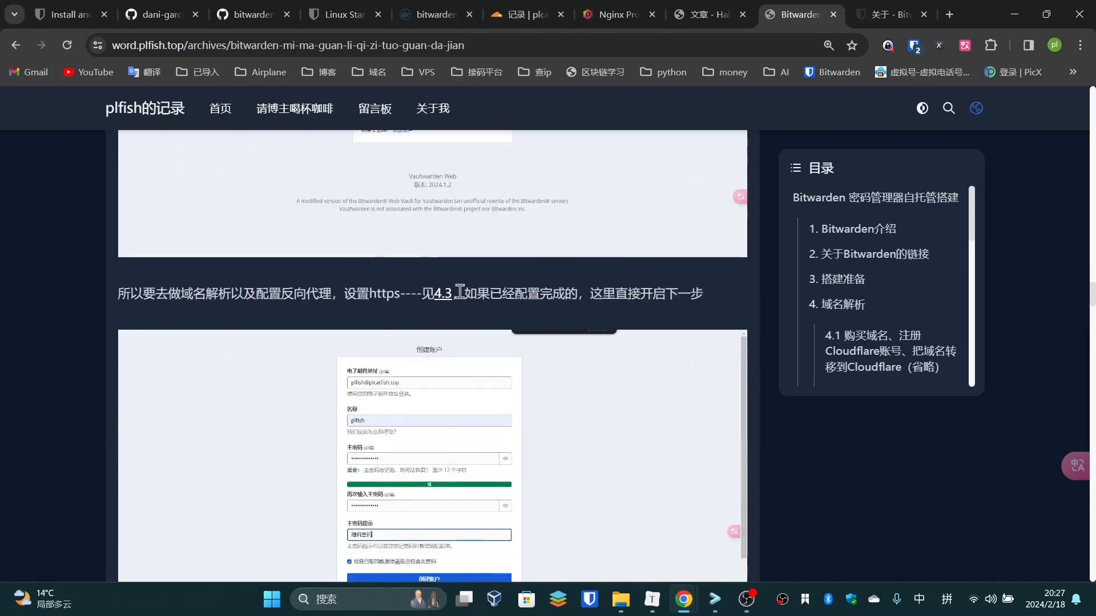
scroll(508, 323, "down", 2)
scroll(601, 337, "down", 1)
scroll(594, 331, "up", 2)
scroll(542, 334, "down", 1)
scroll(514, 337, "up", 4)
scroll(480, 334, "down", 7)
scroll(525, 263, "up", 3)
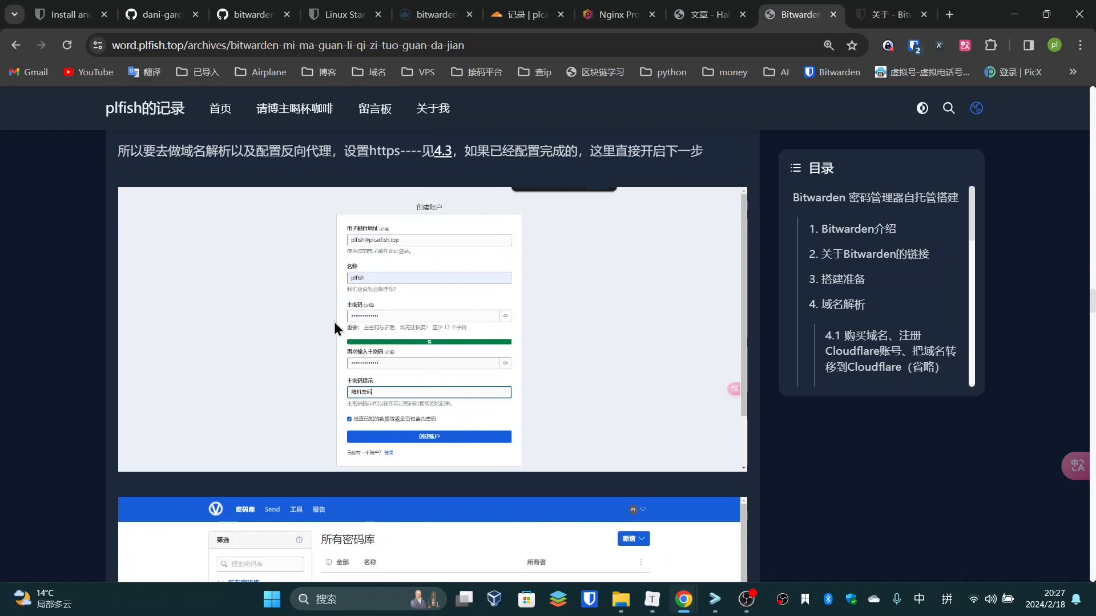
scroll(336, 329, "up", 2)
scroll(342, 297, "up", 3)
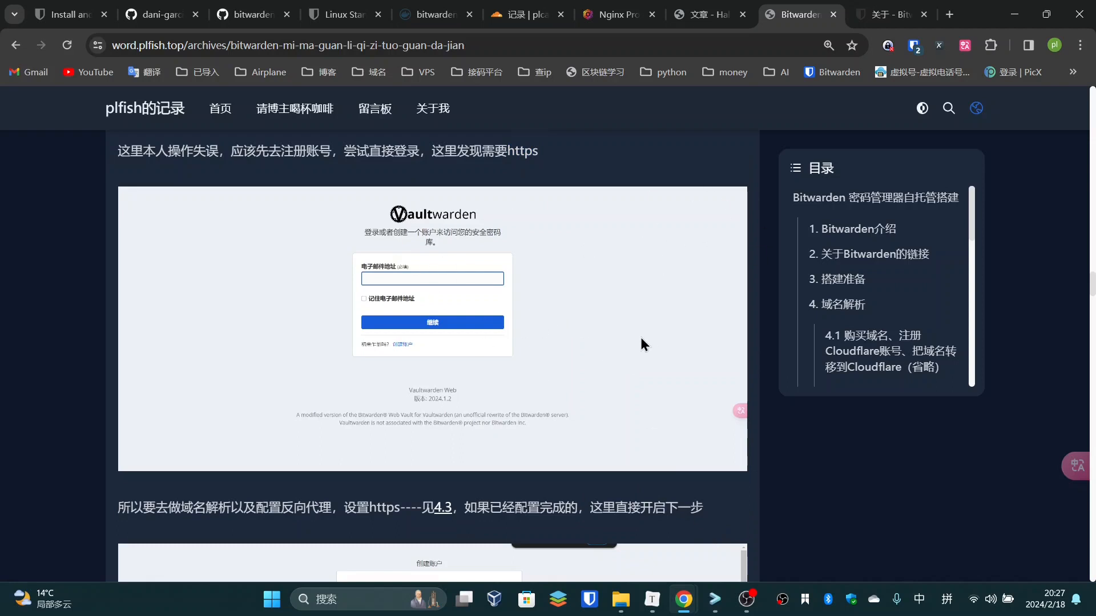
scroll(595, 263, "down", 6)
scroll(382, 337, "down", 2)
scroll(403, 332, "up", 2)
scroll(403, 332, "up", 3)
scroll(417, 320, "down", 9)
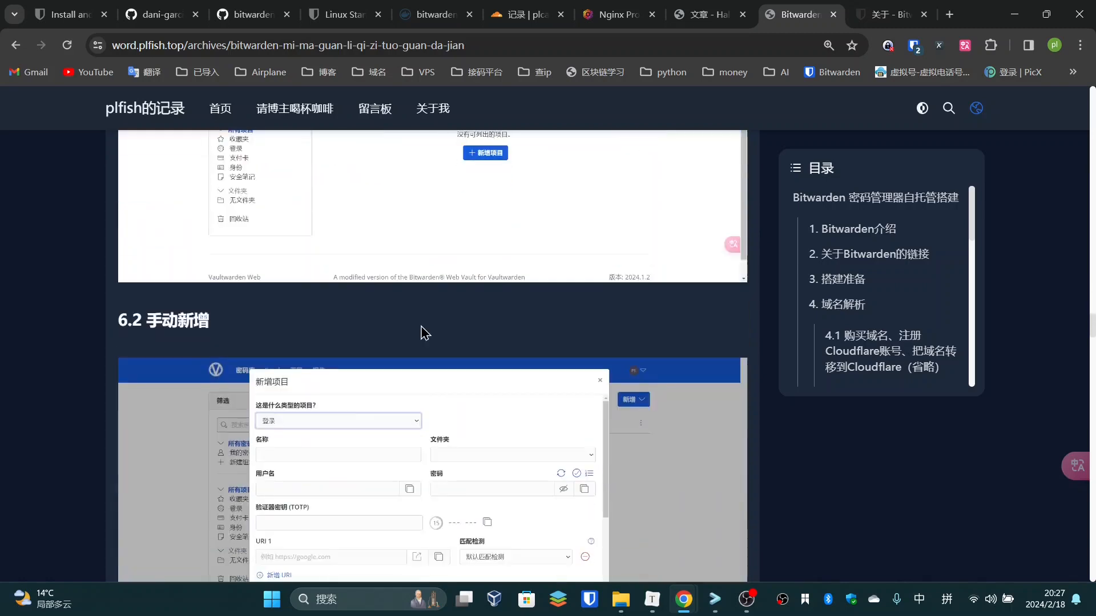
scroll(424, 331, "up", 10)
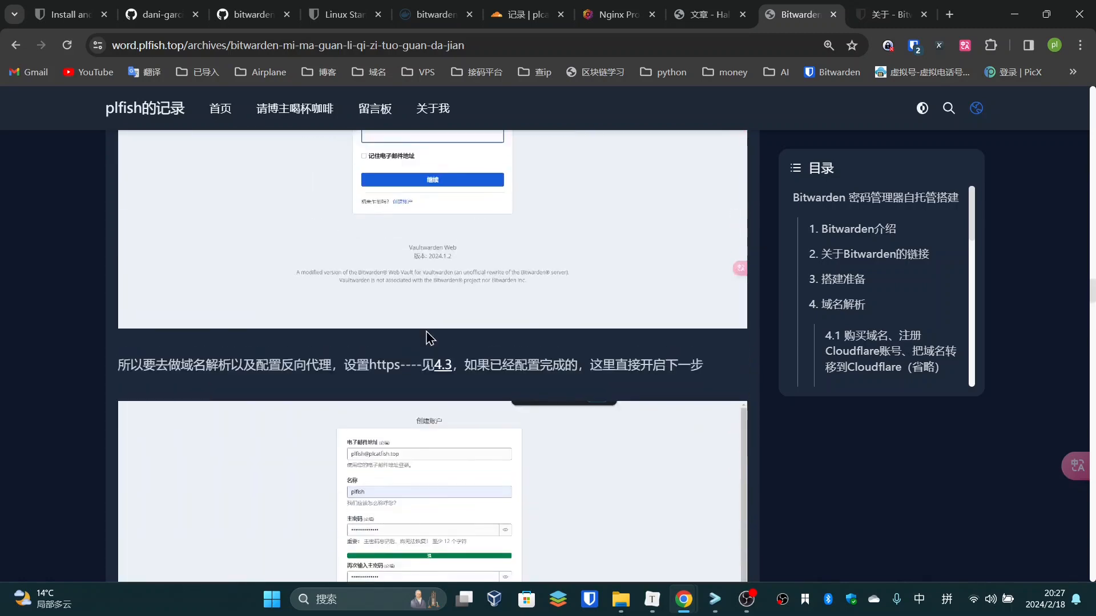
scroll(463, 333, "down", 1)
Maximize the incognito Vaultwarden window to check whether the page has loaded, and return to the article's section 6.1
mouse_move(684, 599)
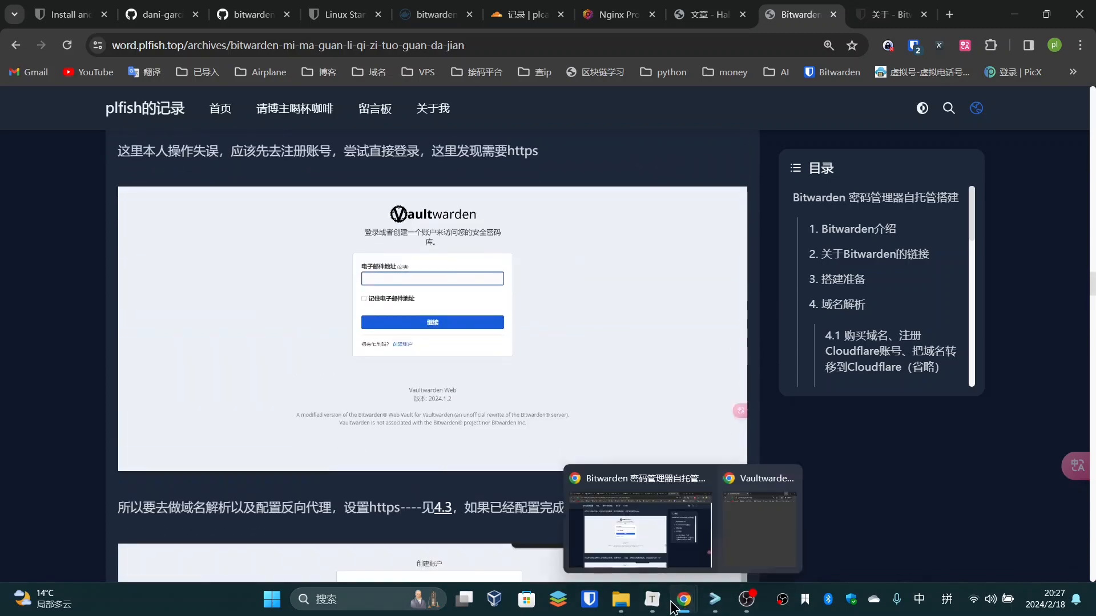
left_click(761, 528)
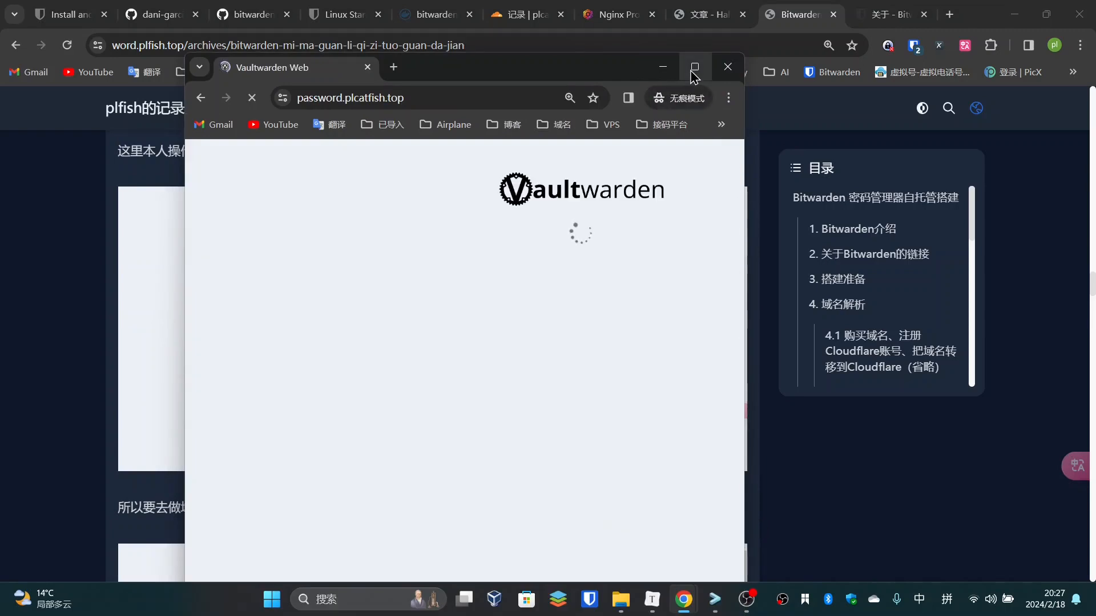
left_click(693, 67)
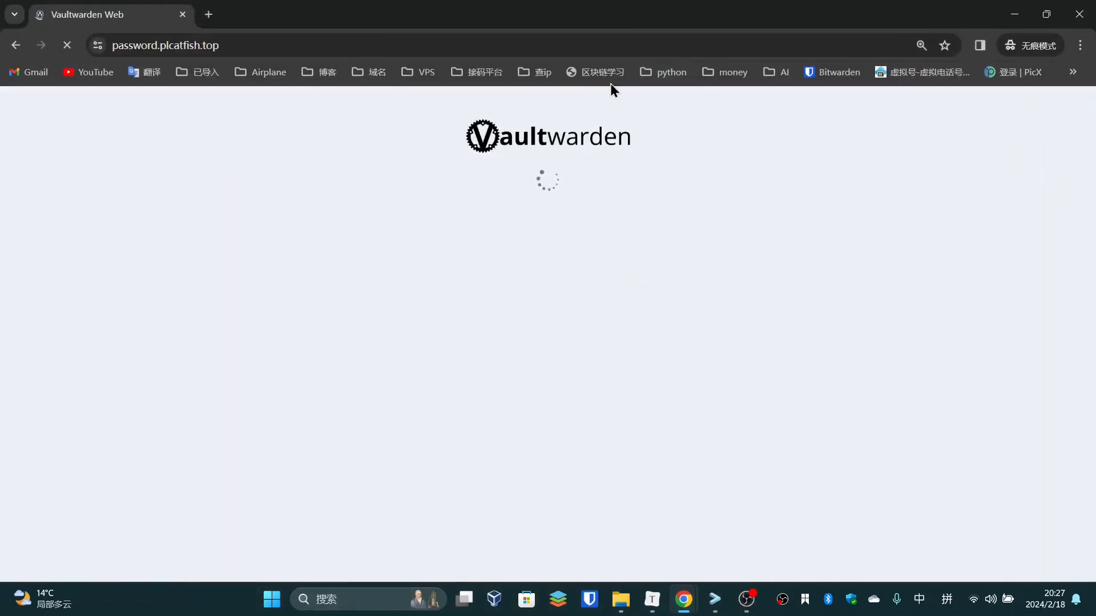
left_click(1015, 14)
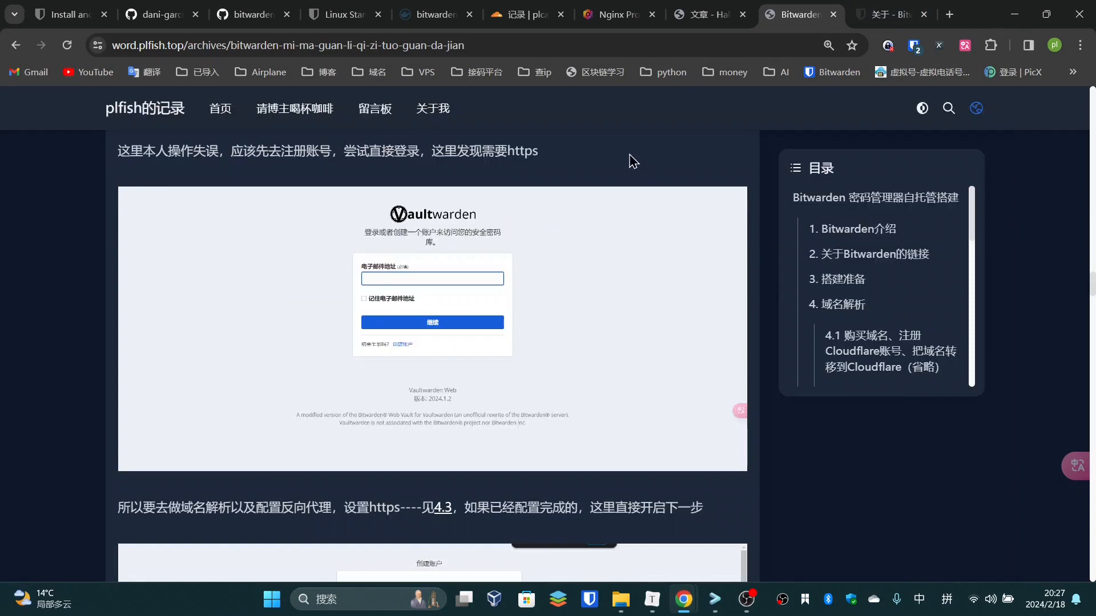
scroll(471, 292, "up", 1)
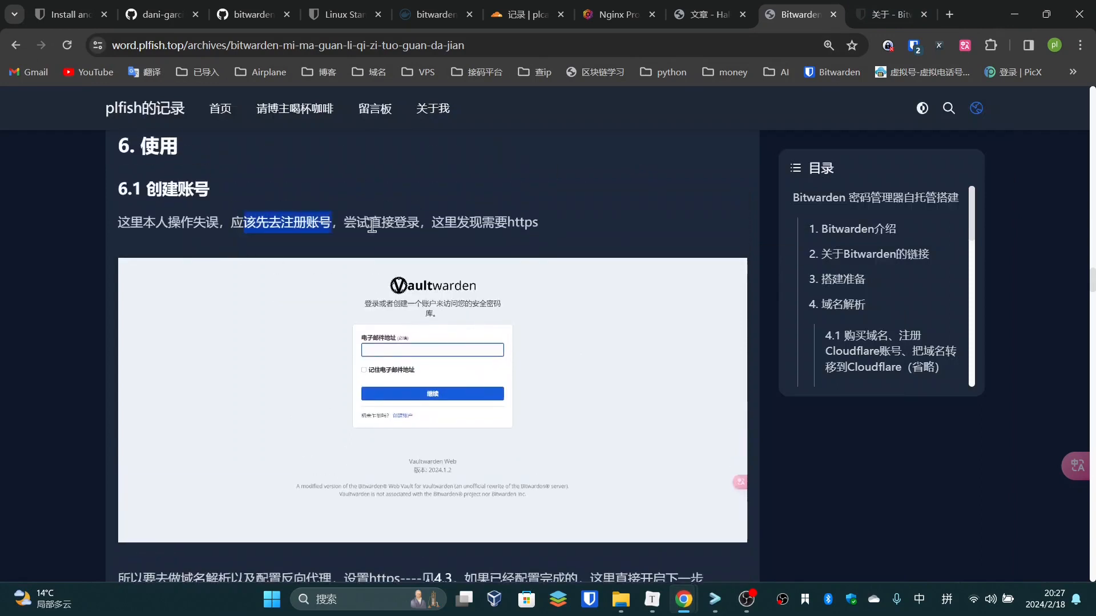
Look over the article's account creation and empty vault screenshots, and check whether the incognito Vaultwarden page has loaded
scroll(500, 276, "down", 6)
scroll(365, 240, "up", 1)
scroll(479, 313, "down", 4)
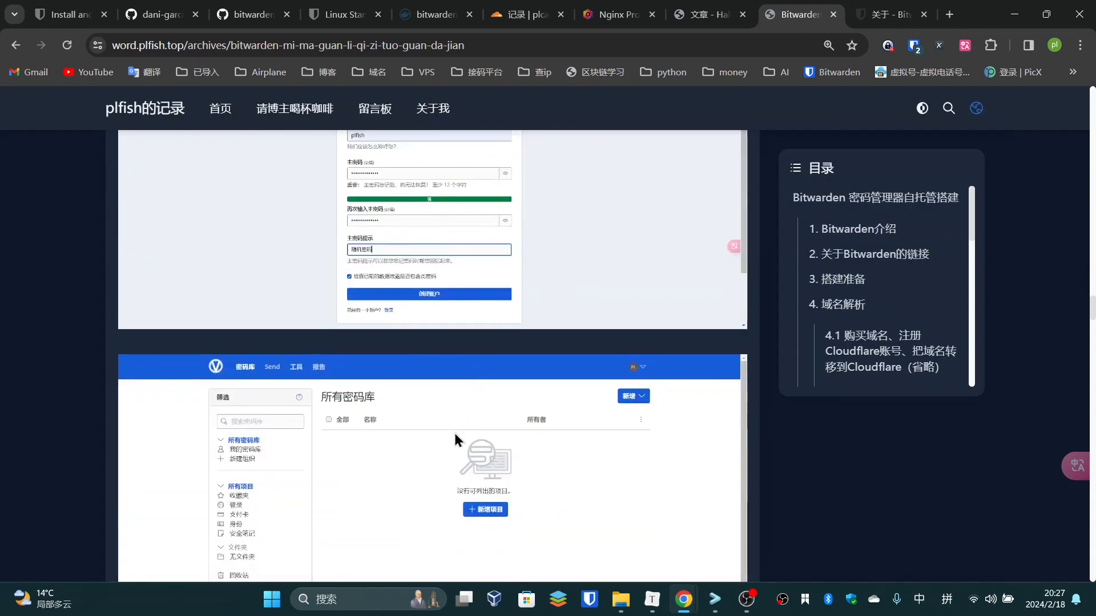
scroll(434, 296, "up", 2)
scroll(264, 363, "down", 2)
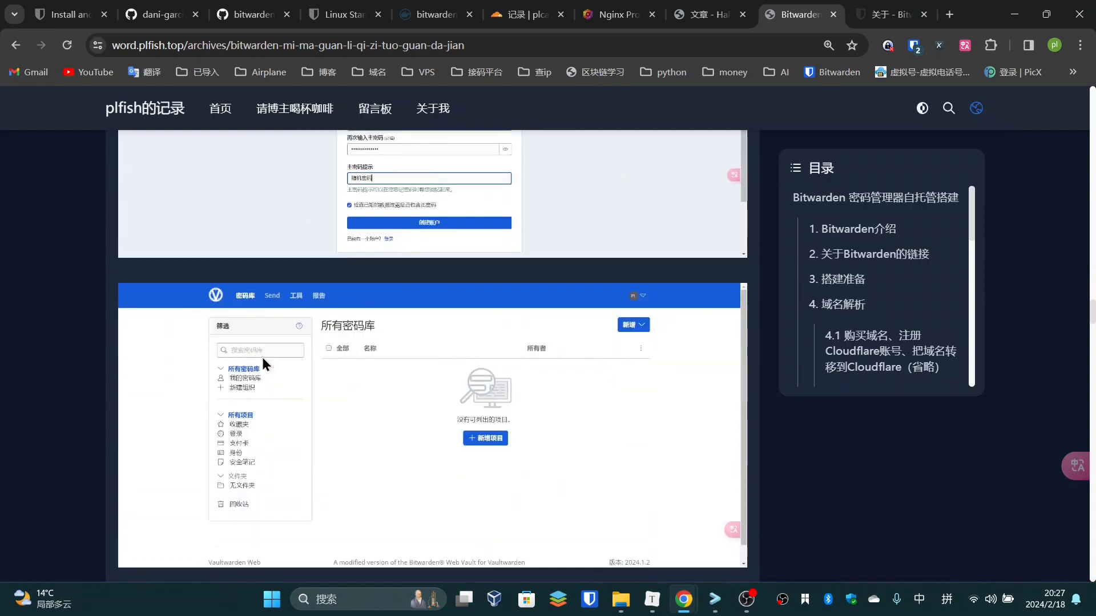
mouse_move(677, 590)
left_click(735, 532)
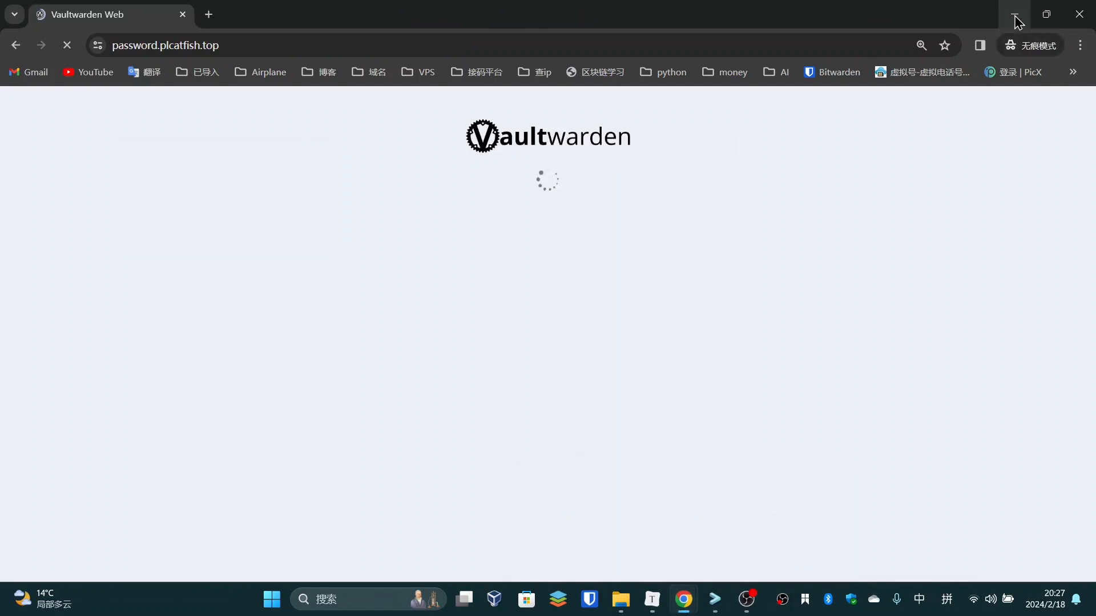
left_click(1015, 13)
Examine the article's section 6.2 手动新增 screenshots covering the login, payment card, identity and secure note item types
scroll(426, 335, "down", 2)
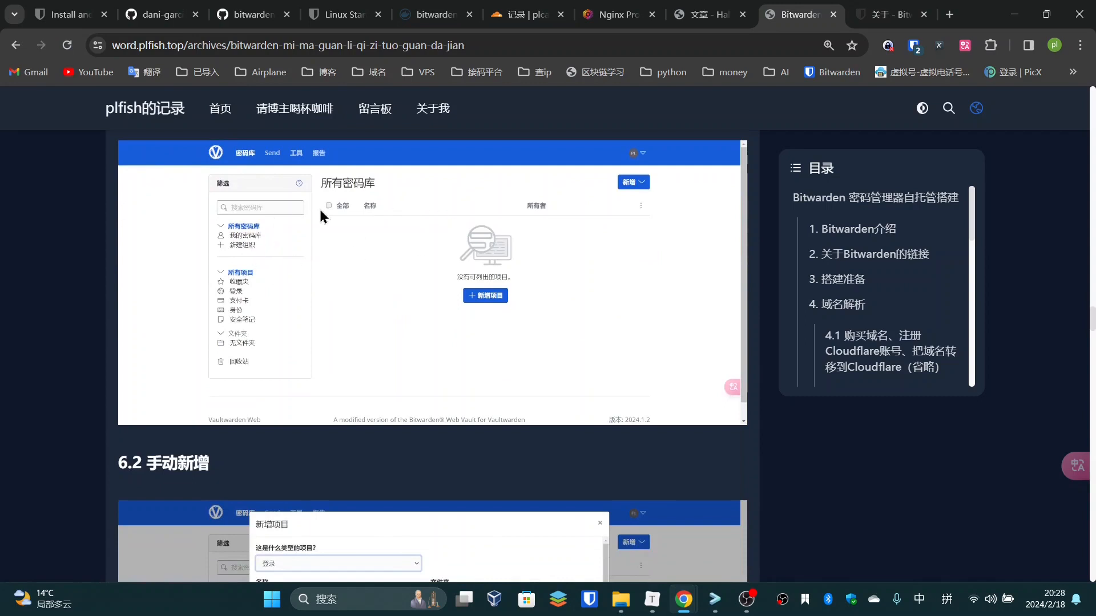
scroll(403, 273, "down", 4)
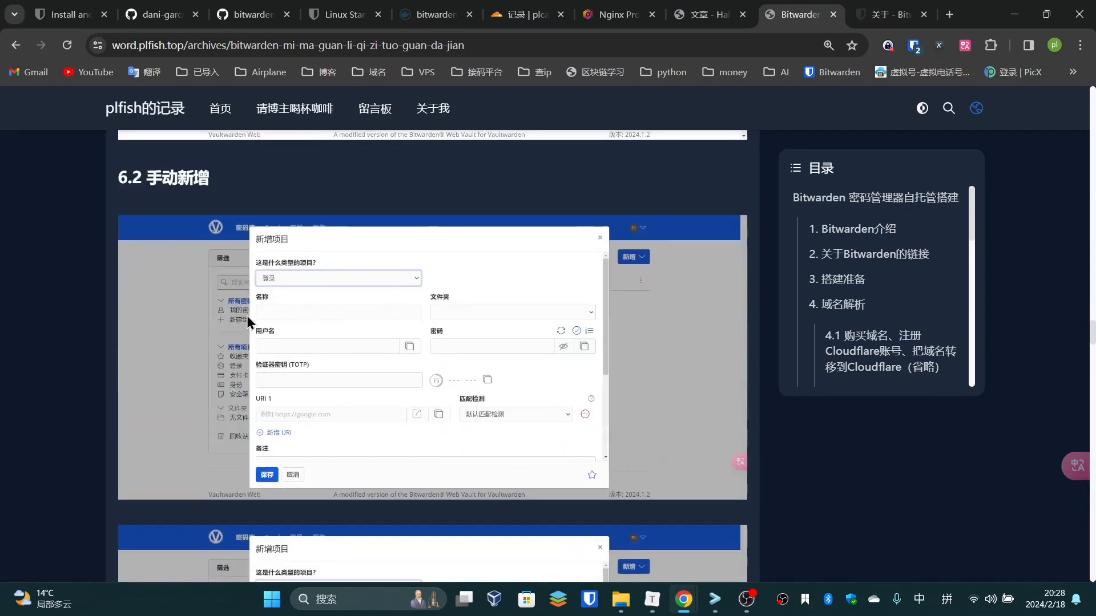
scroll(247, 316, "up", 4)
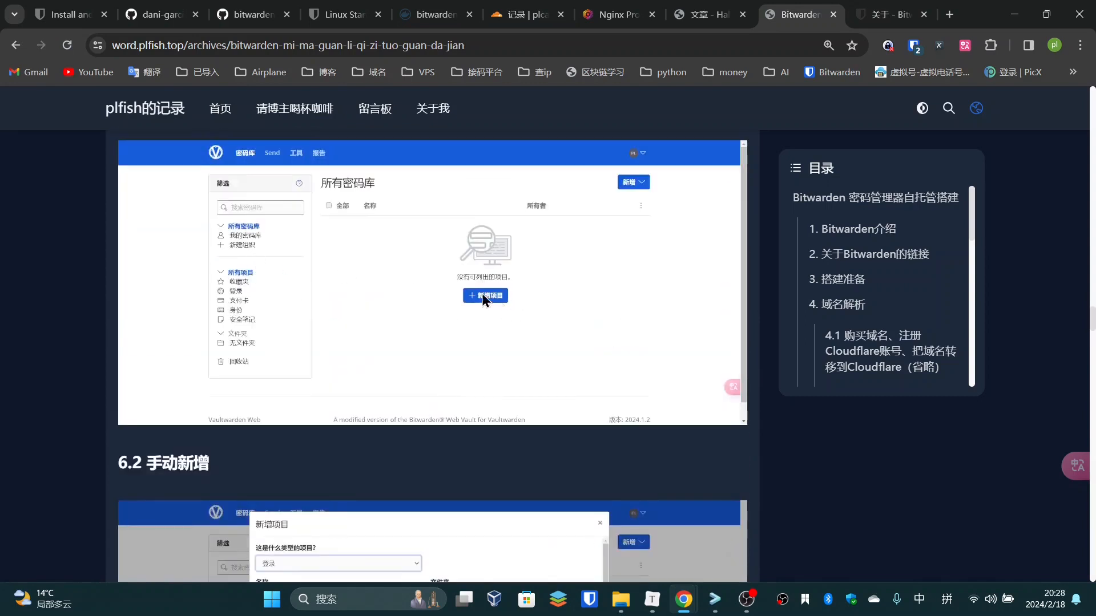
scroll(331, 409, "down", 4)
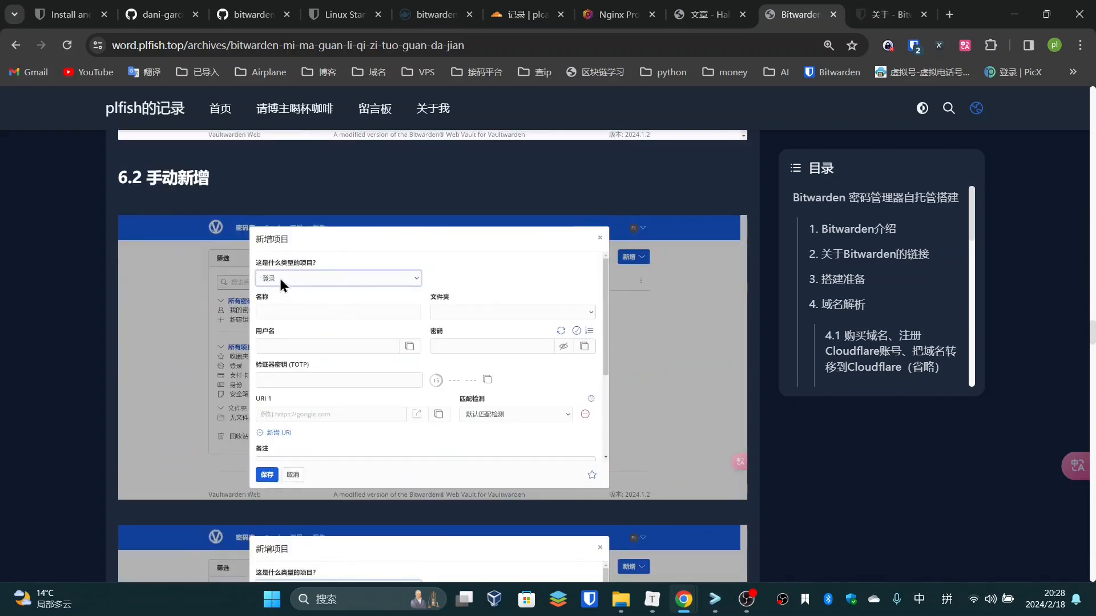
scroll(286, 292, "down", 2)
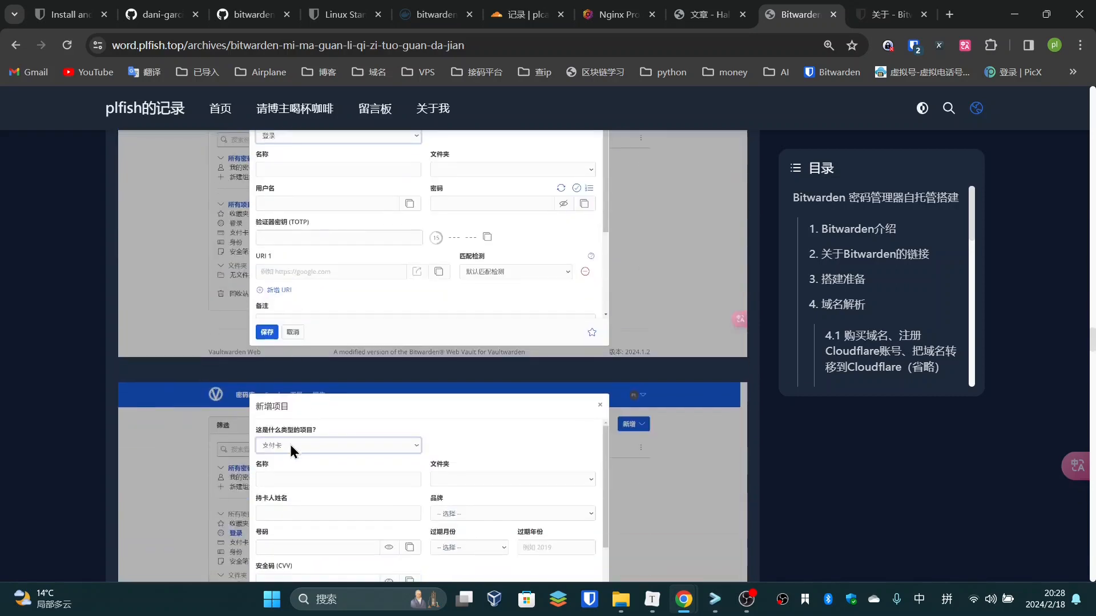
scroll(352, 418, "down", 1)
scroll(464, 444, "up", 3)
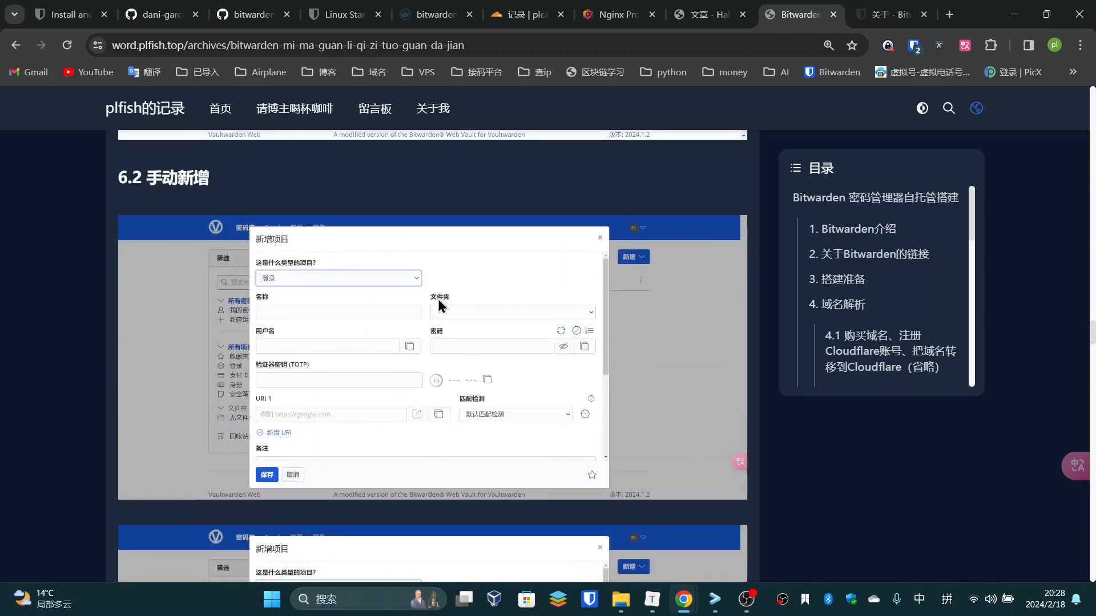
scroll(471, 269, "down", 5)
scroll(486, 255, "up", 4)
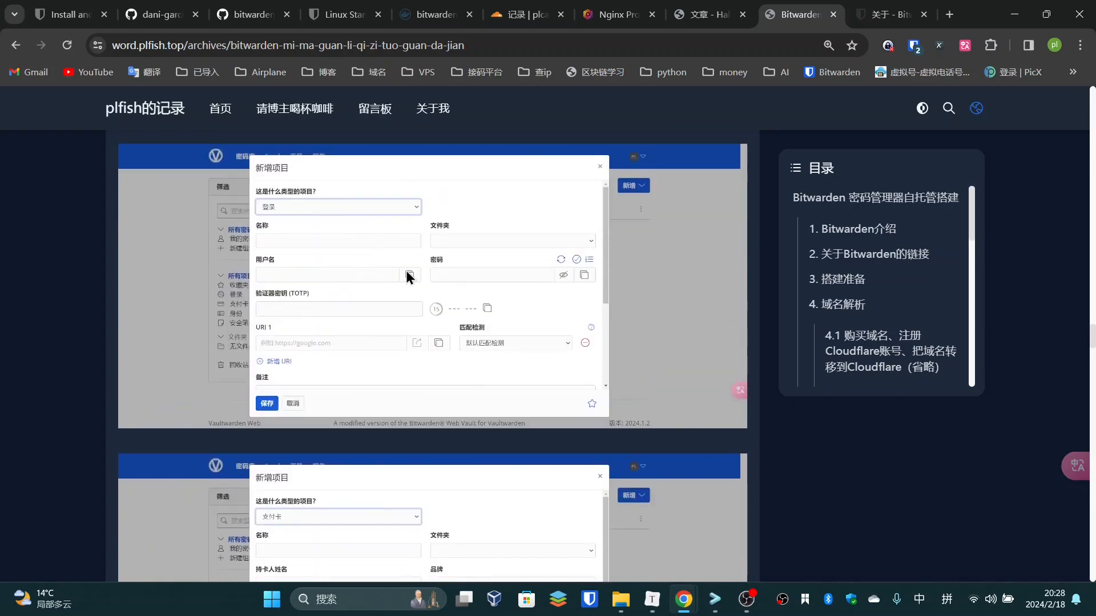
scroll(403, 265, "down", 6)
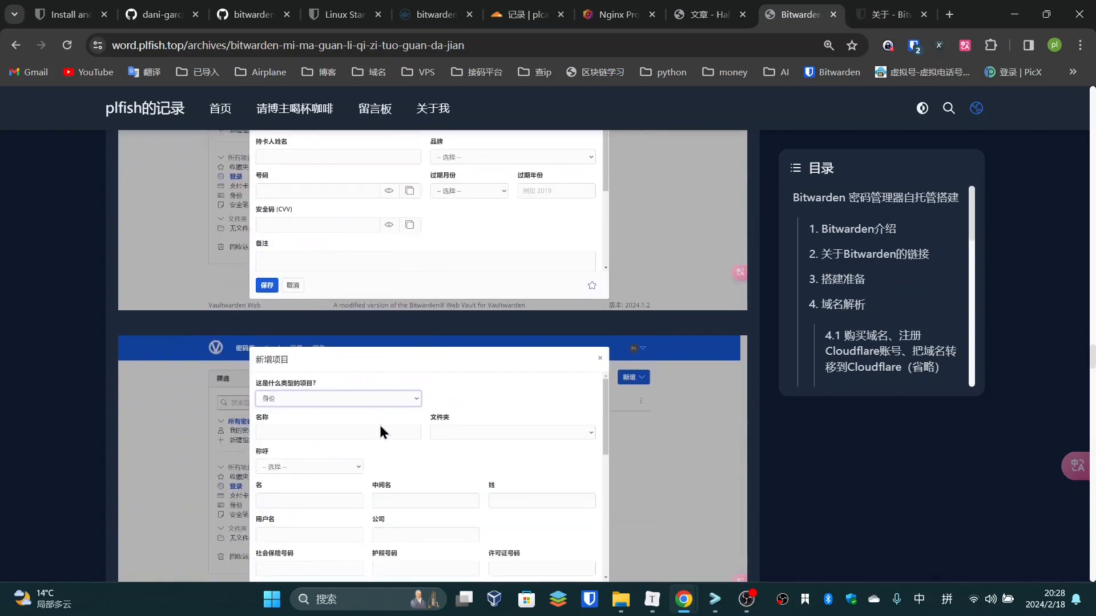
scroll(381, 425, "down", 2)
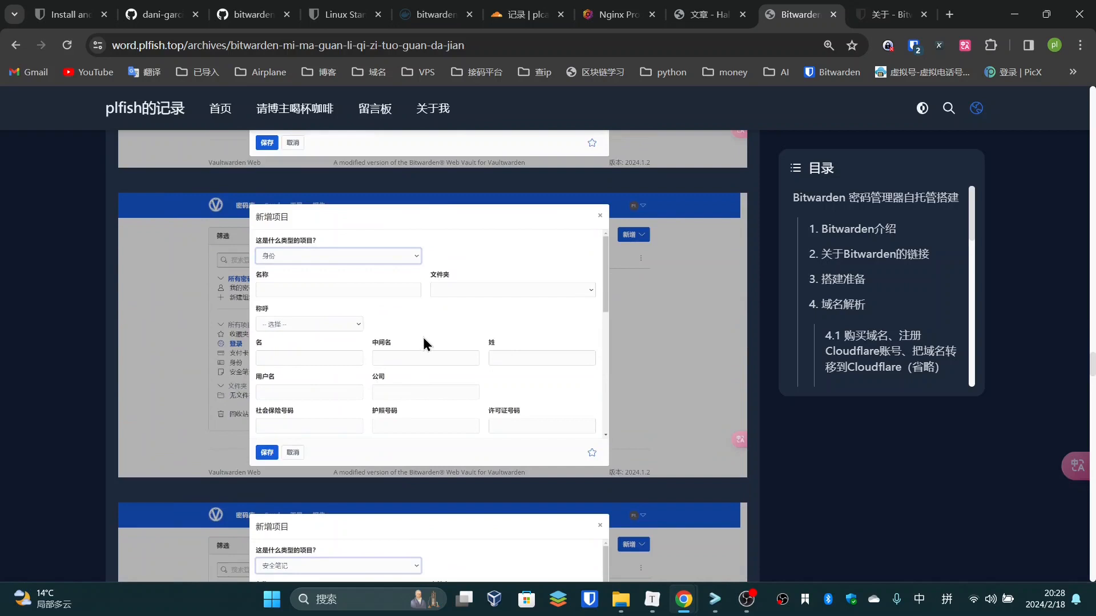
scroll(454, 366, "down", 4)
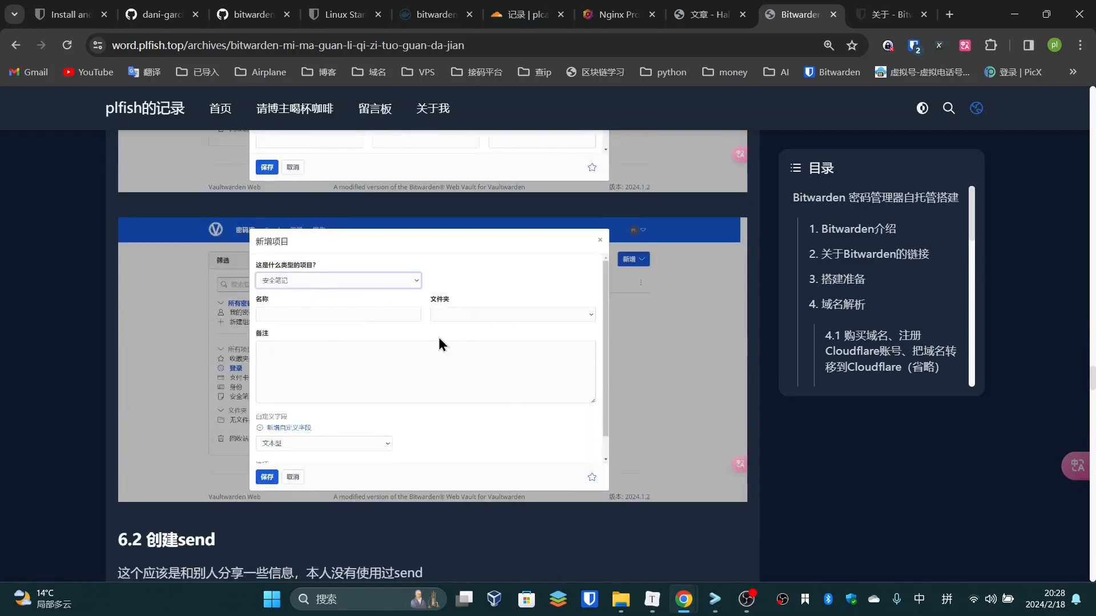
scroll(438, 332, "up", 4)
scroll(456, 331, "up", 2)
scroll(491, 337, "down", 5)
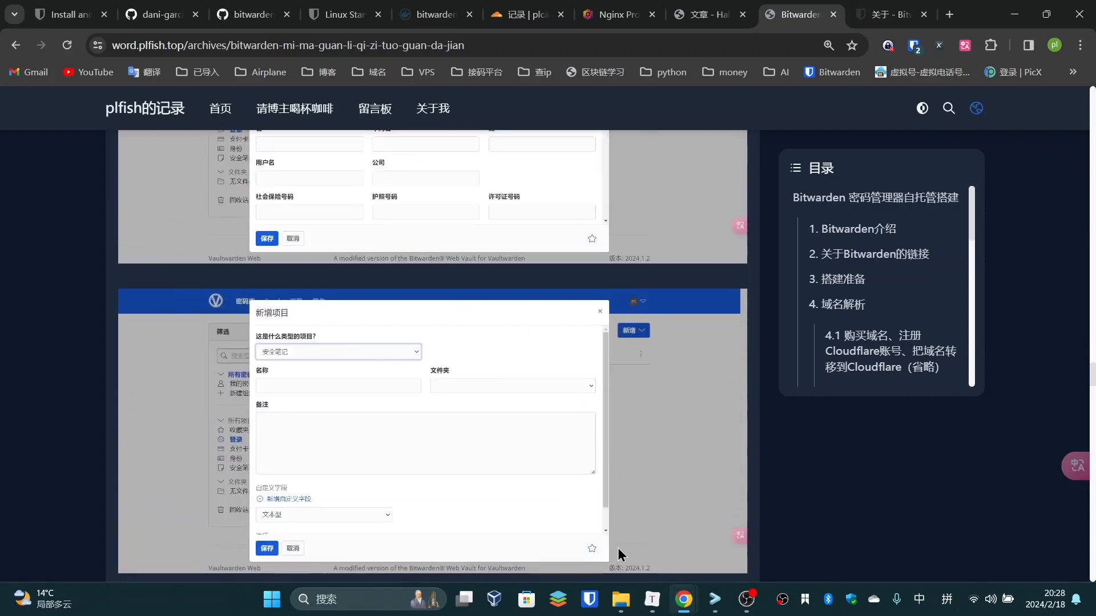
Switch to the incognito Vaultwarden window and open the account registration form from the login page
mouse_move(698, 608)
left_click(729, 525)
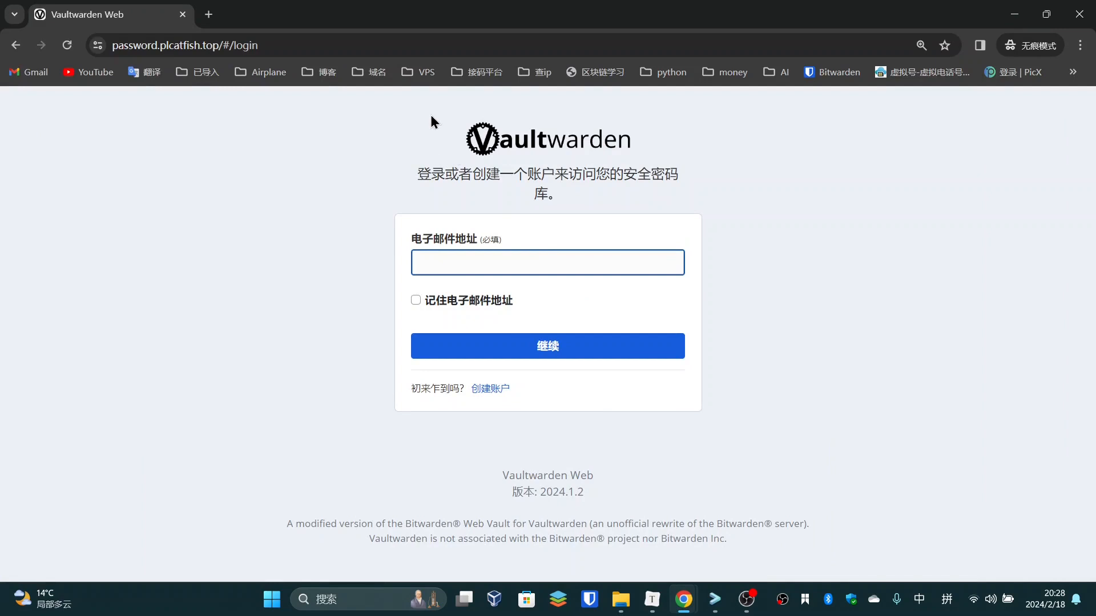
left_click(416, 183)
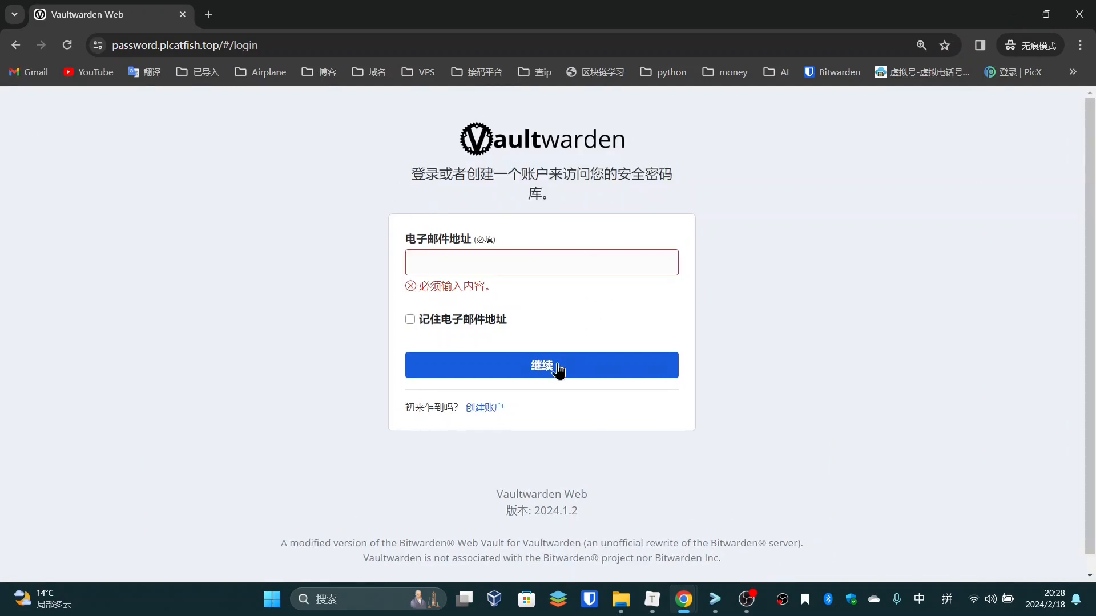
left_click(484, 408)
Fill in the new account's e-mail address on the registration form
left_click(469, 199)
left_click(427, 199)
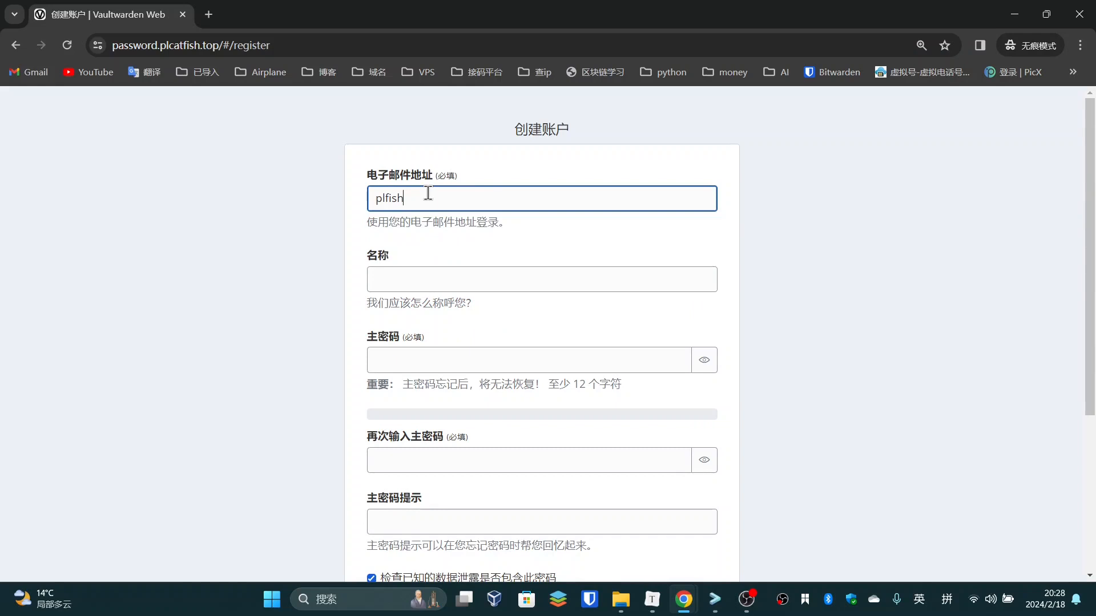
left_click(440, 235)
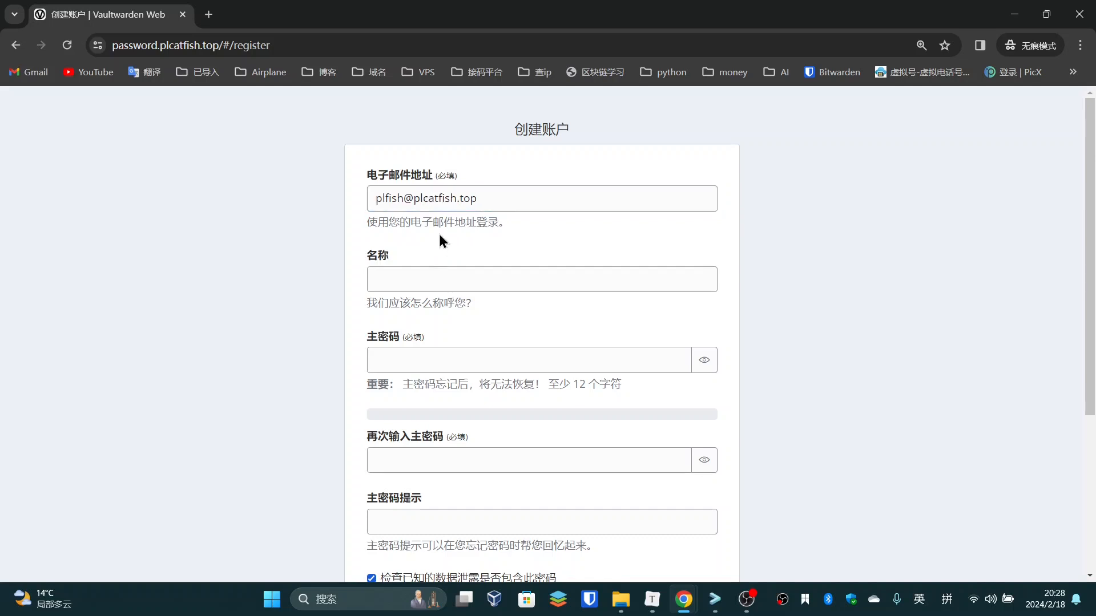
left_click_drag(373, 197, 530, 205)
left_click(419, 201)
left_click(390, 198)
left_click(516, 198)
left_click(356, 199)
left_click(508, 198)
left_click(375, 201)
left_click(530, 205)
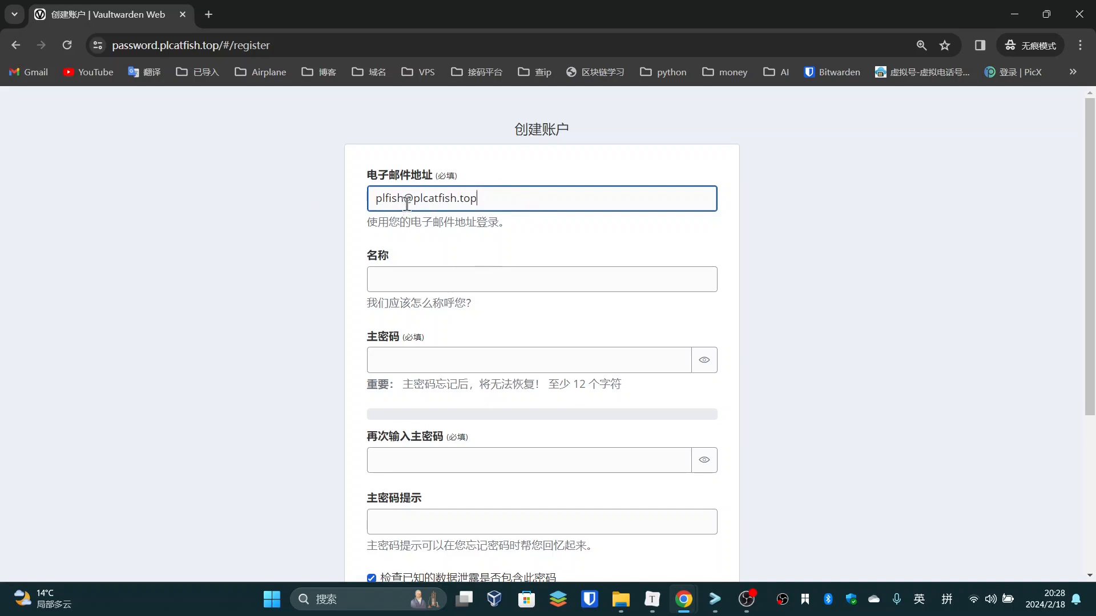
double_click(427, 200)
Fill in the account's name field with the suggested saved entry
left_click(470, 290)
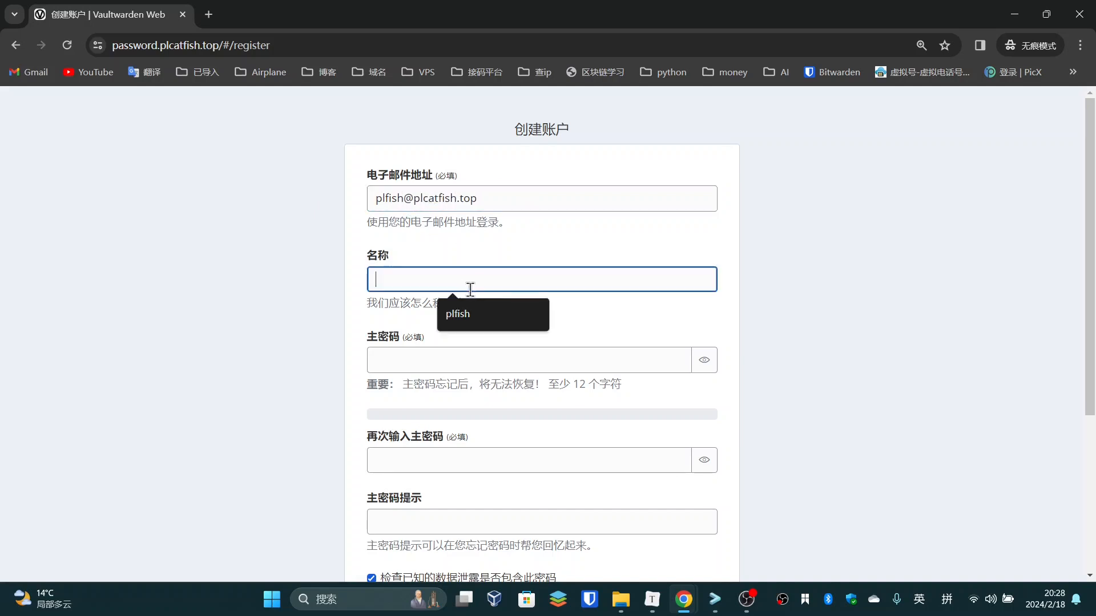
left_click(459, 314)
scroll(440, 316, "down", 3)
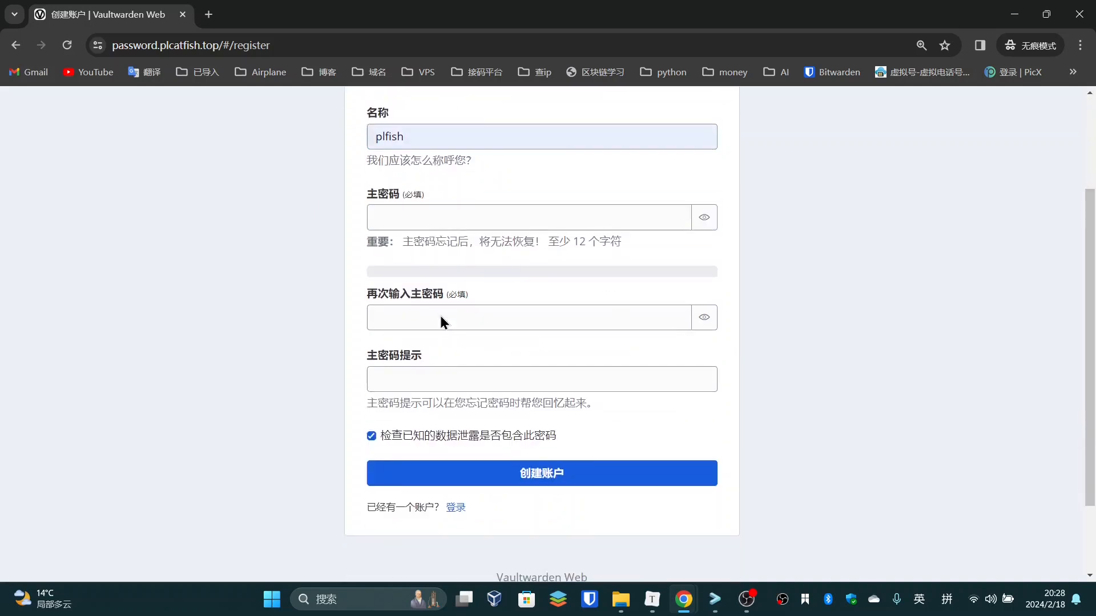
left_click(607, 223)
left_click_drag(413, 196, 372, 189)
left_click(382, 198)
left_click(442, 263)
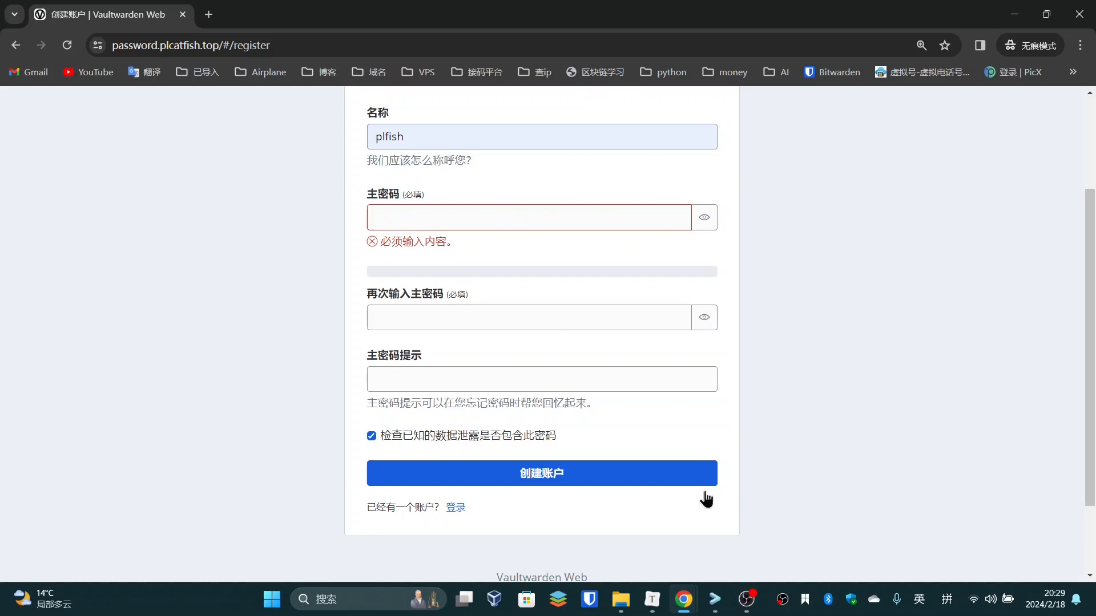
Return to the article window and copy a generated password from the Bitwarden extension's generator
left_click(1025, 23)
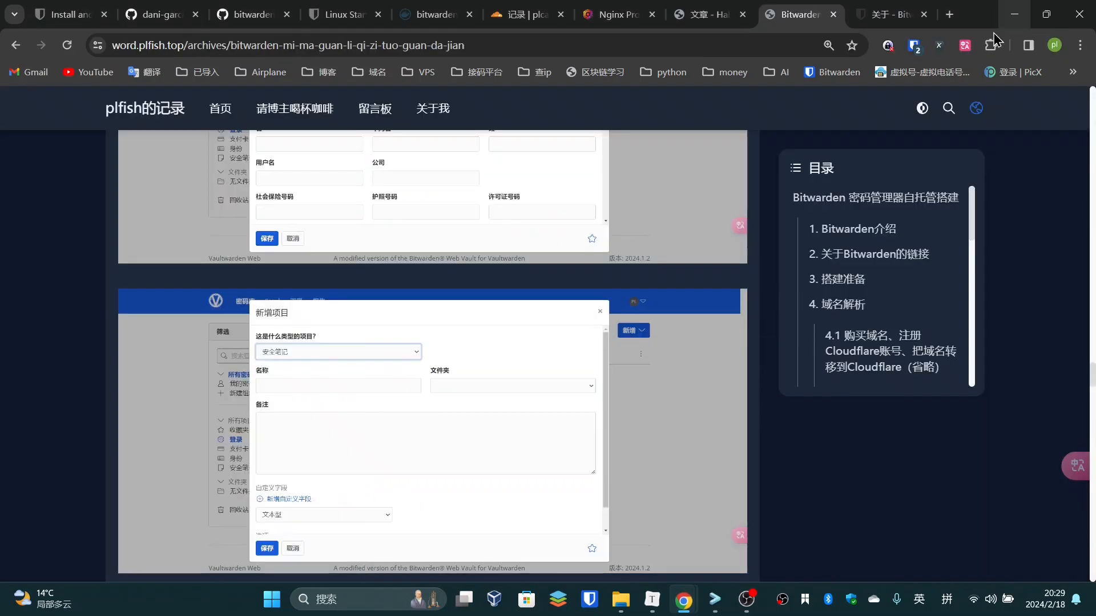
left_click(914, 49)
left_click(842, 460)
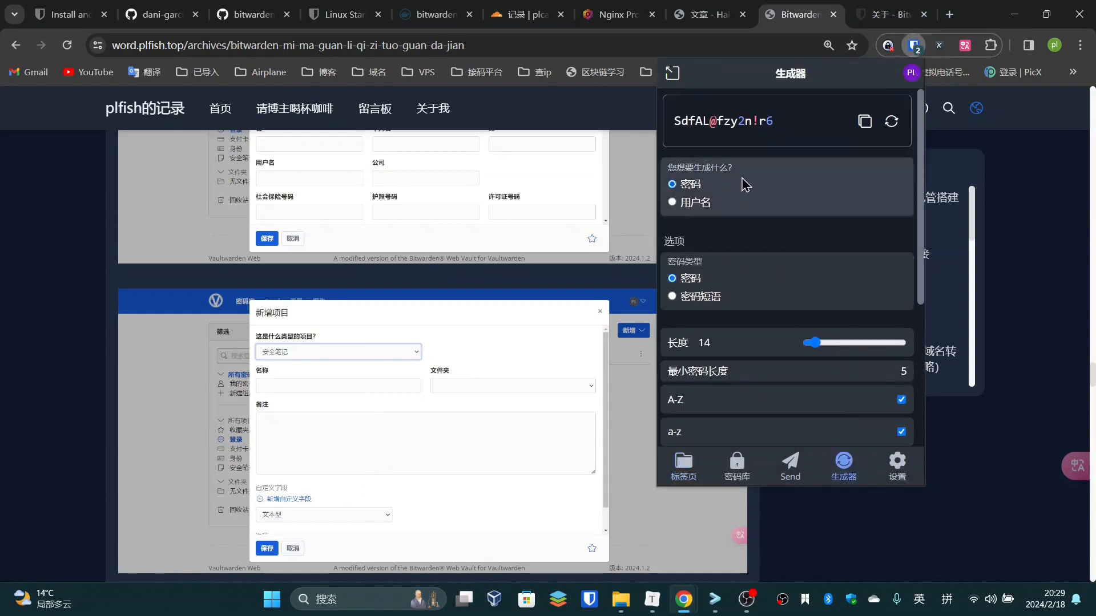
left_click(863, 122)
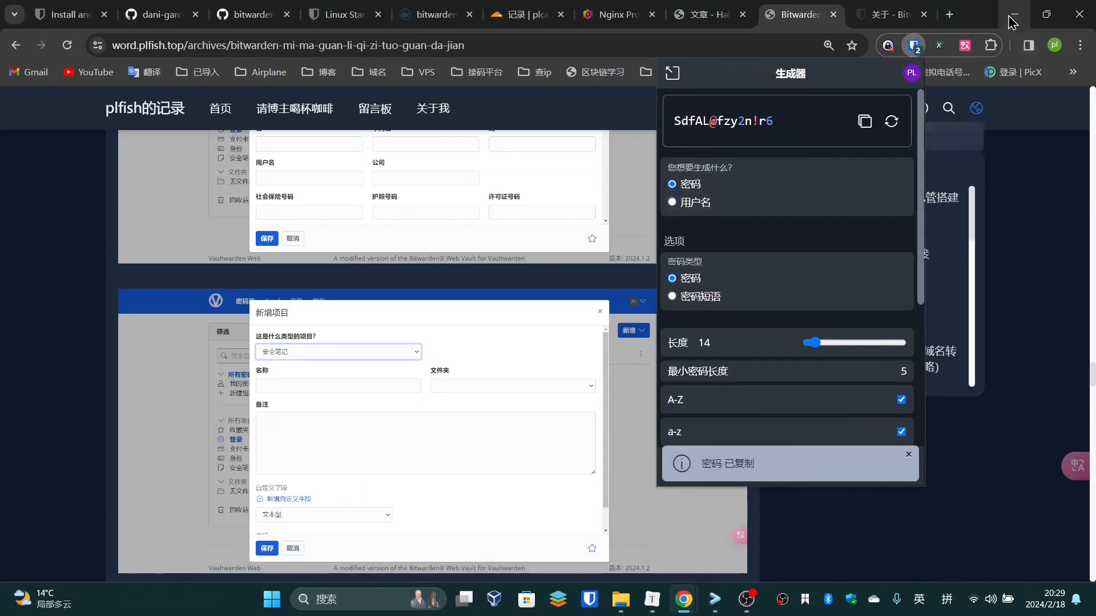
left_click(1014, 14)
Switch back to the Vaultwarden registration form and paste the copied password into the master password field
mouse_move(673, 604)
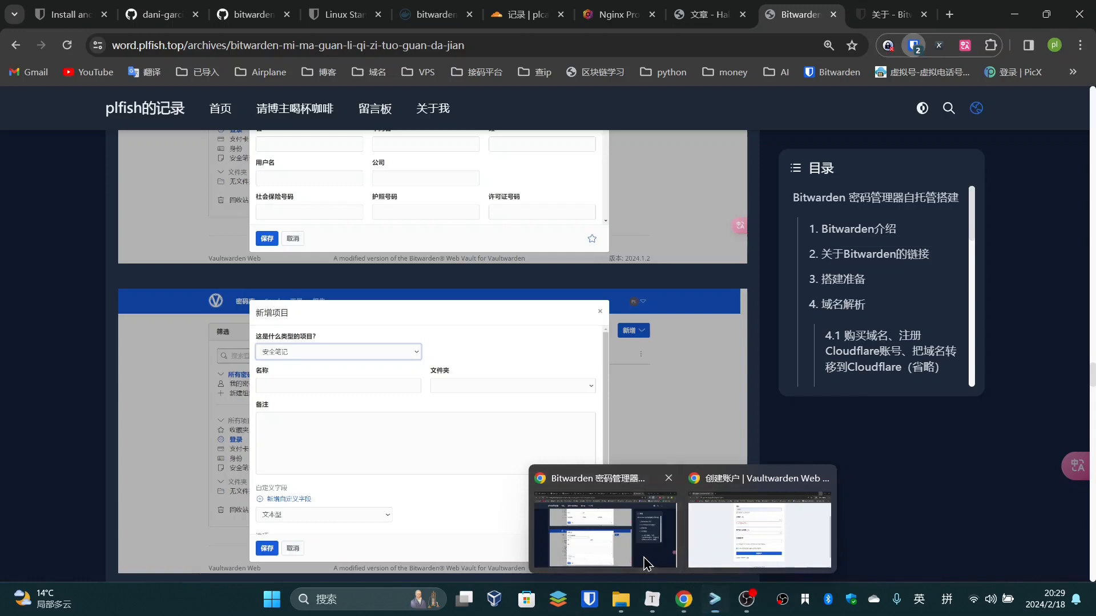
left_click(740, 551)
left_click(369, 327)
left_click(418, 223)
right_click(419, 226)
left_click(446, 394)
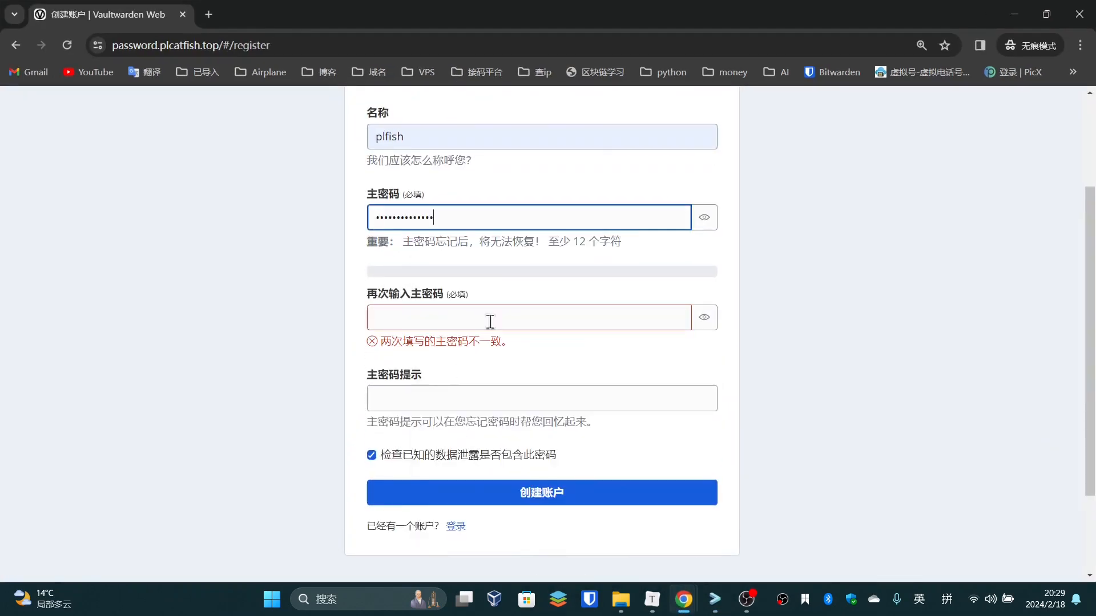
Switch to Typora, paste the copied master password at the end of the article document, and return to the registration form
left_click(668, 607)
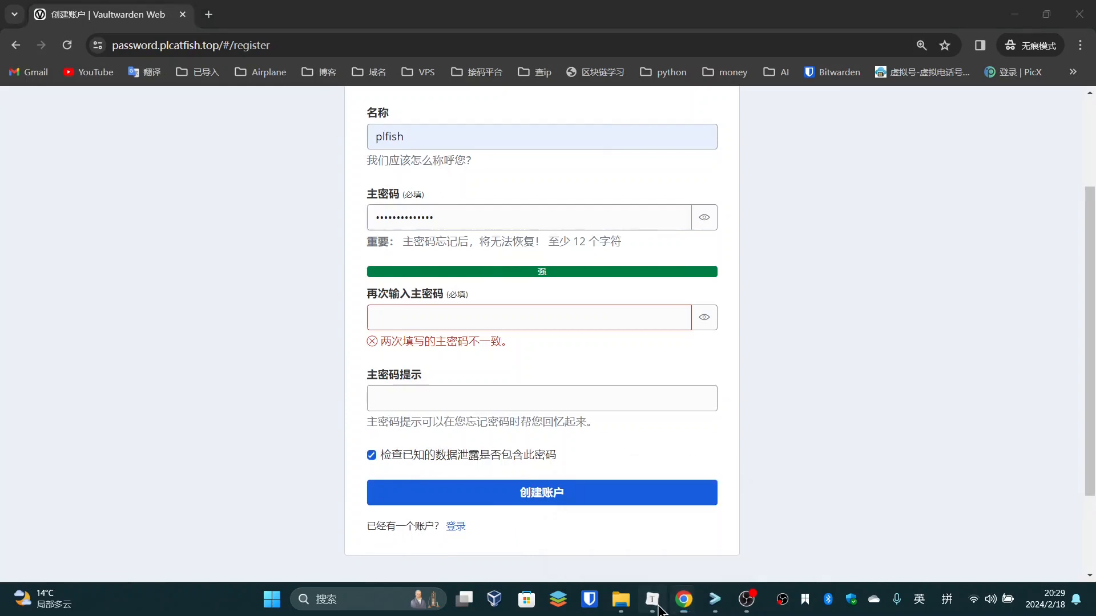
left_click_drag(1093, 349, 1069, 572)
left_click(664, 551)
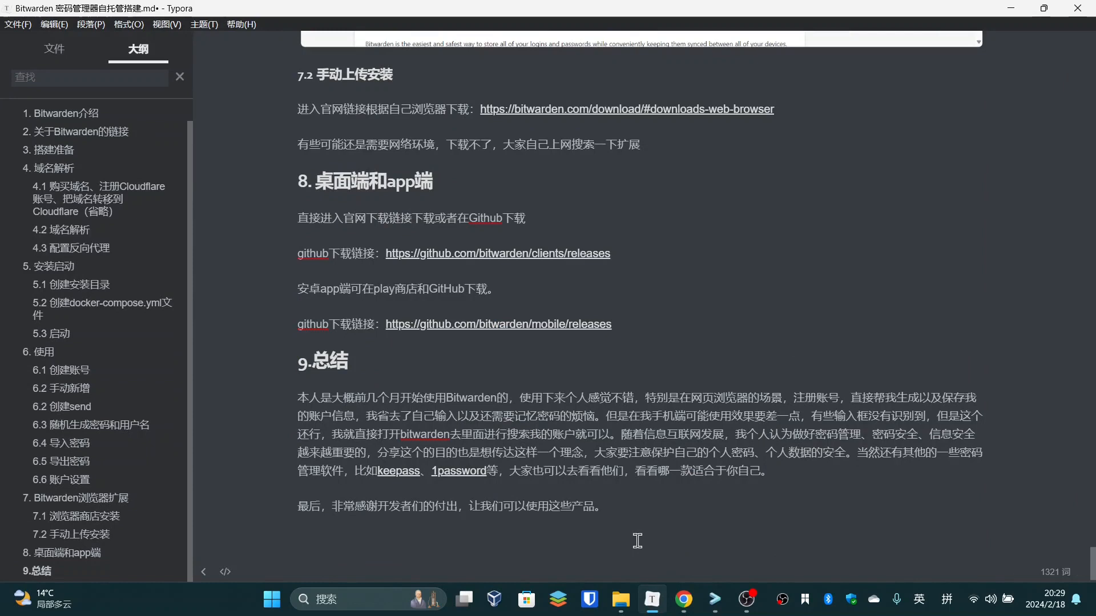
left_click(1011, 8)
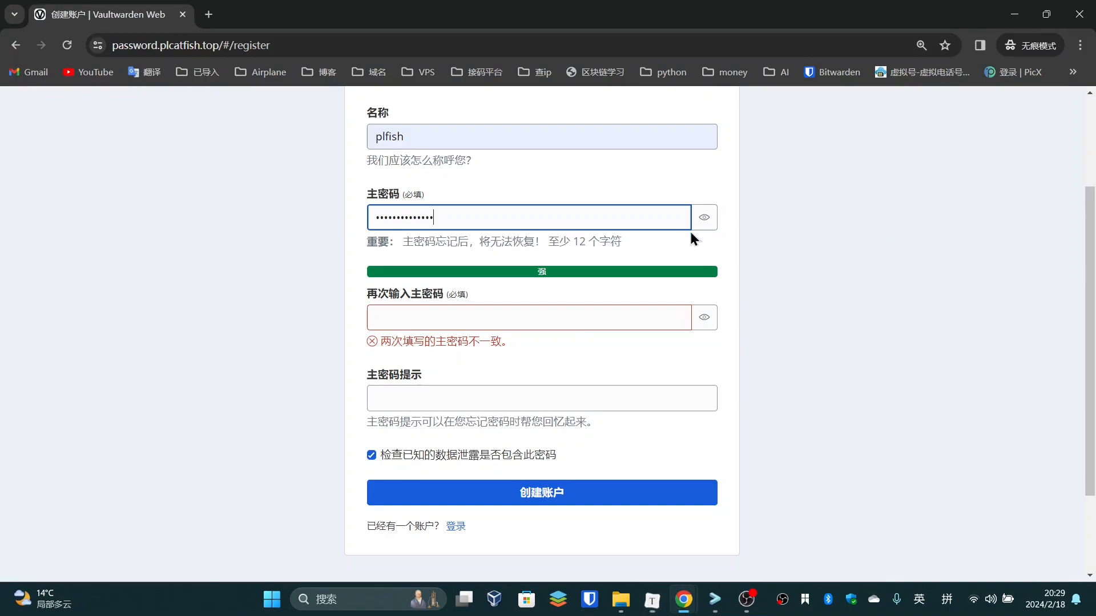
Paste the master password into the confirmation field 再次输入主密码
right_click(464, 321)
left_click(514, 232)
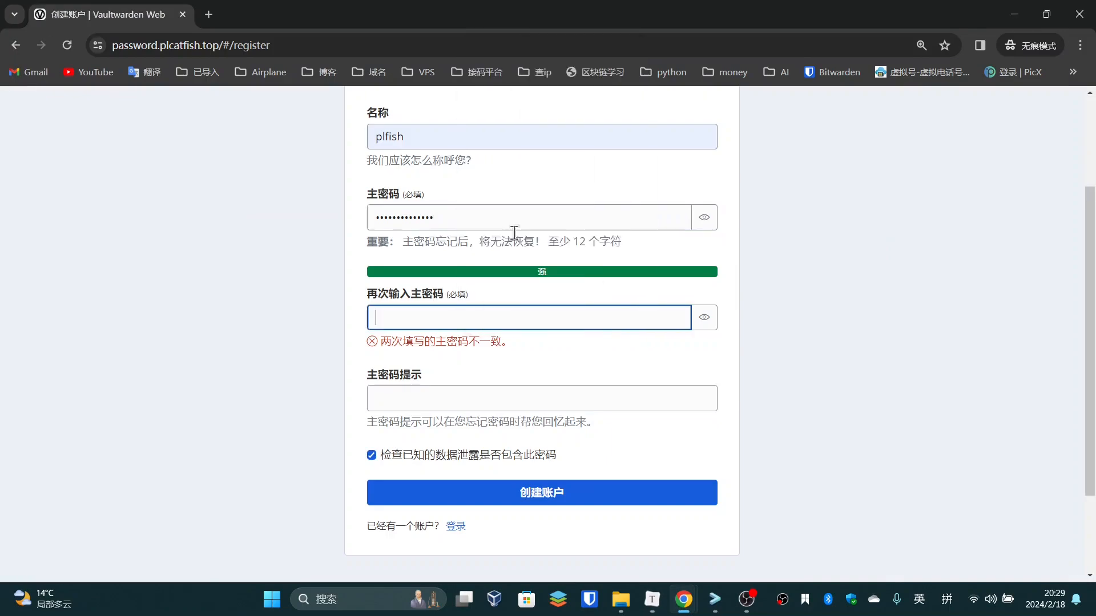
Set the master password hint to 随机密码 and submit the account registration
left_click(425, 379)
type("suiji")
type("随机面膜")
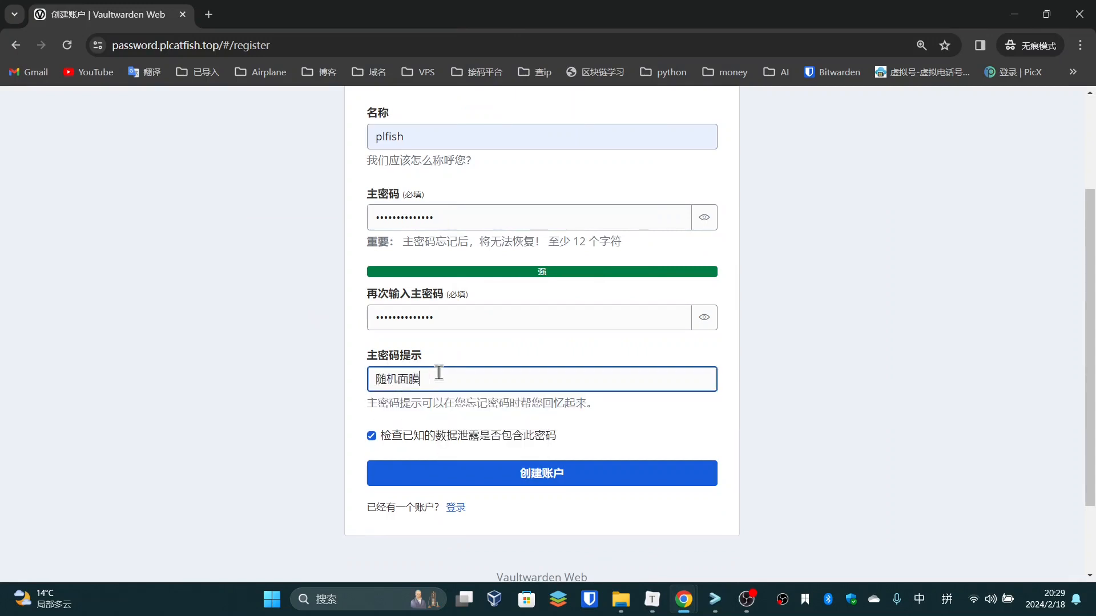
key("BackSpace")
type("ma")
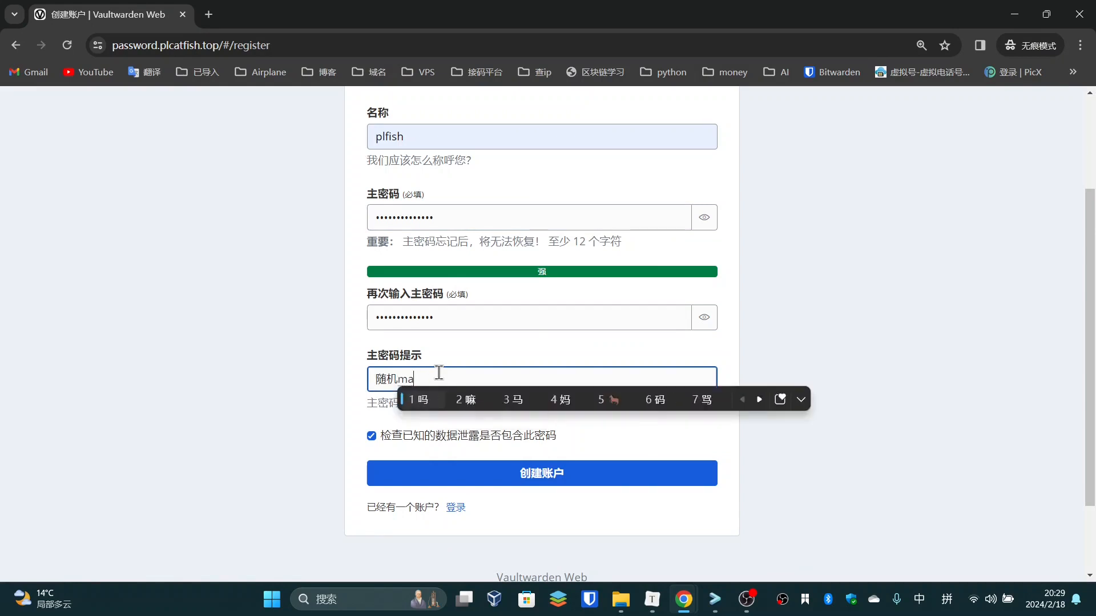
type("ima")
key("space")
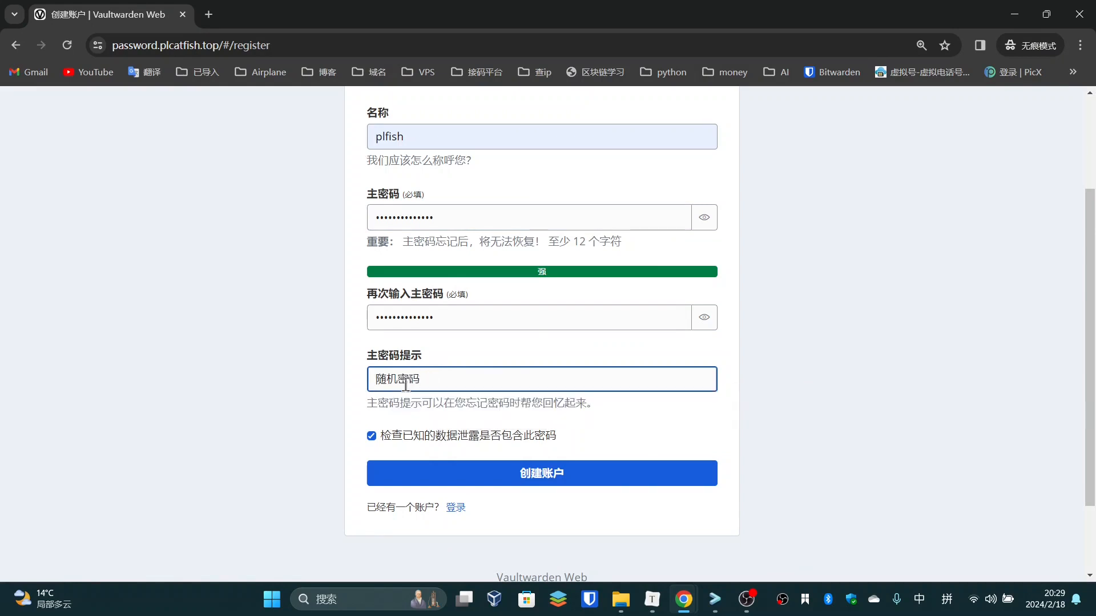
left_click(487, 480)
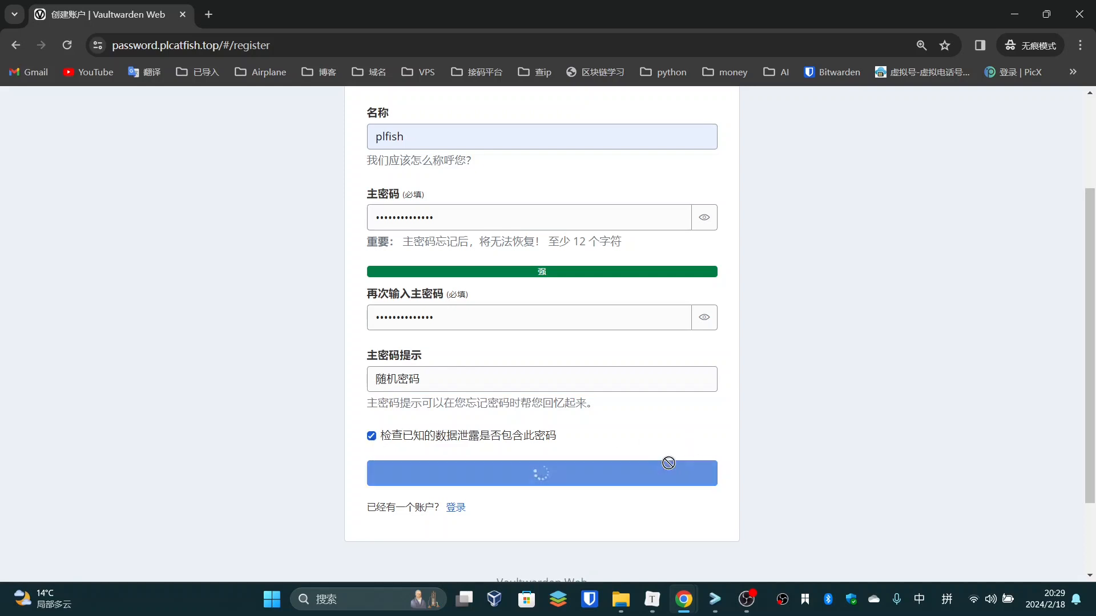
Log in to the web vault by pasting the new account's master password
left_click(551, 346)
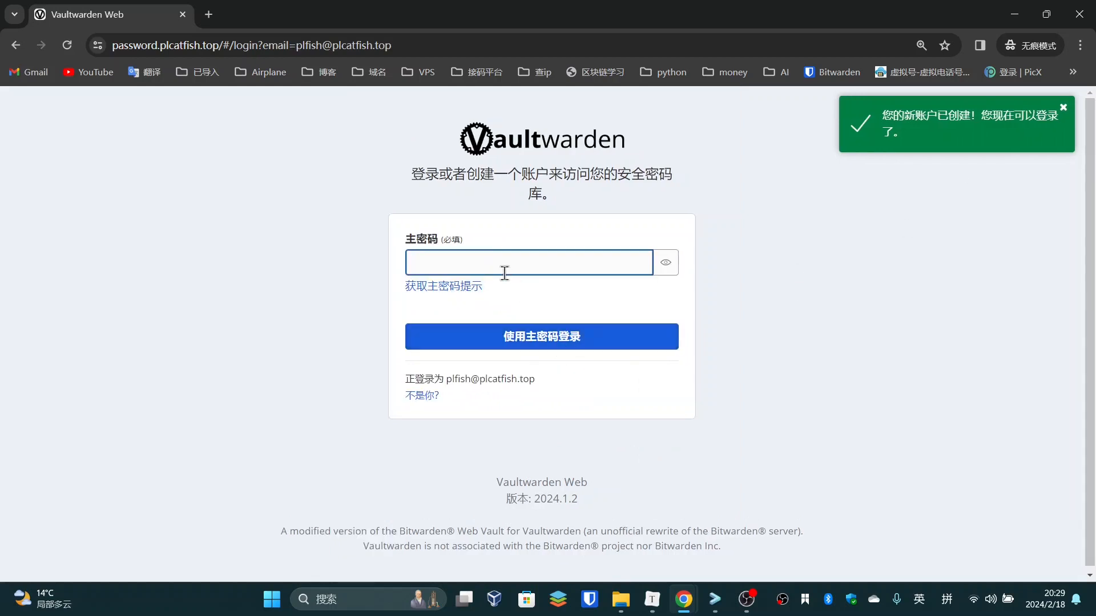
right_click(492, 258)
left_click(541, 436)
left_click(534, 341)
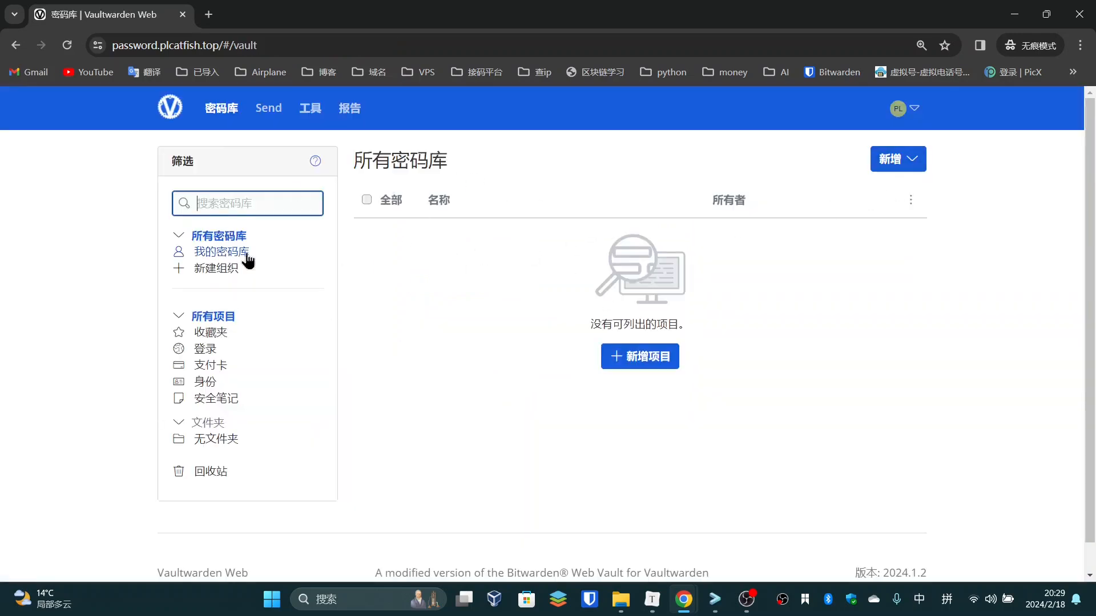
Start a new vault item and examine the 登录 type's name, username, TOTP, URI and match detection fields without filling them
left_click(615, 358)
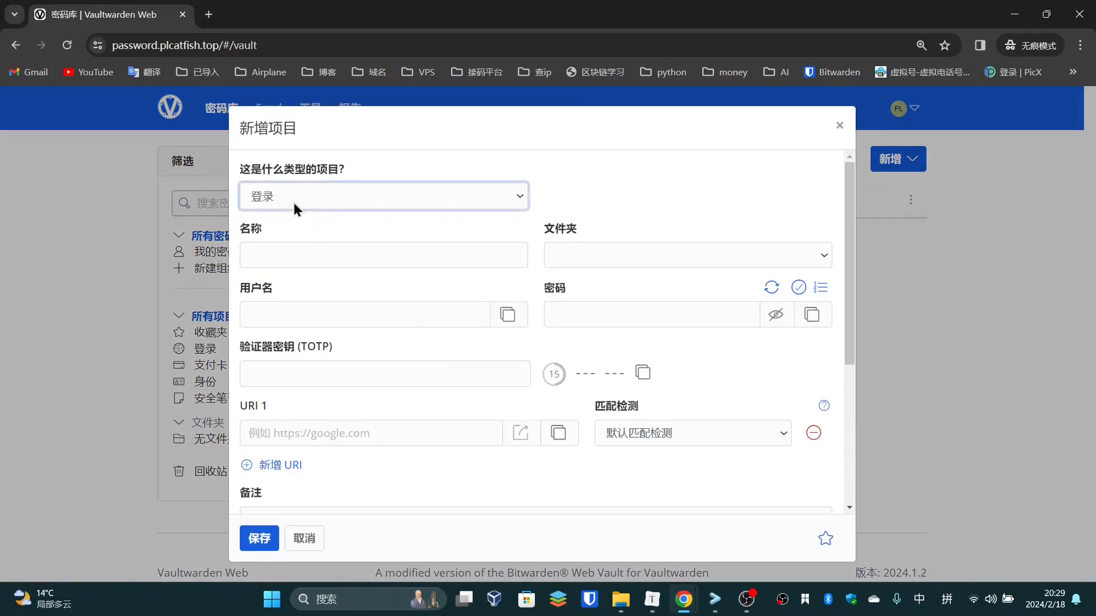
left_click(294, 204)
left_click(294, 205)
left_click(319, 258)
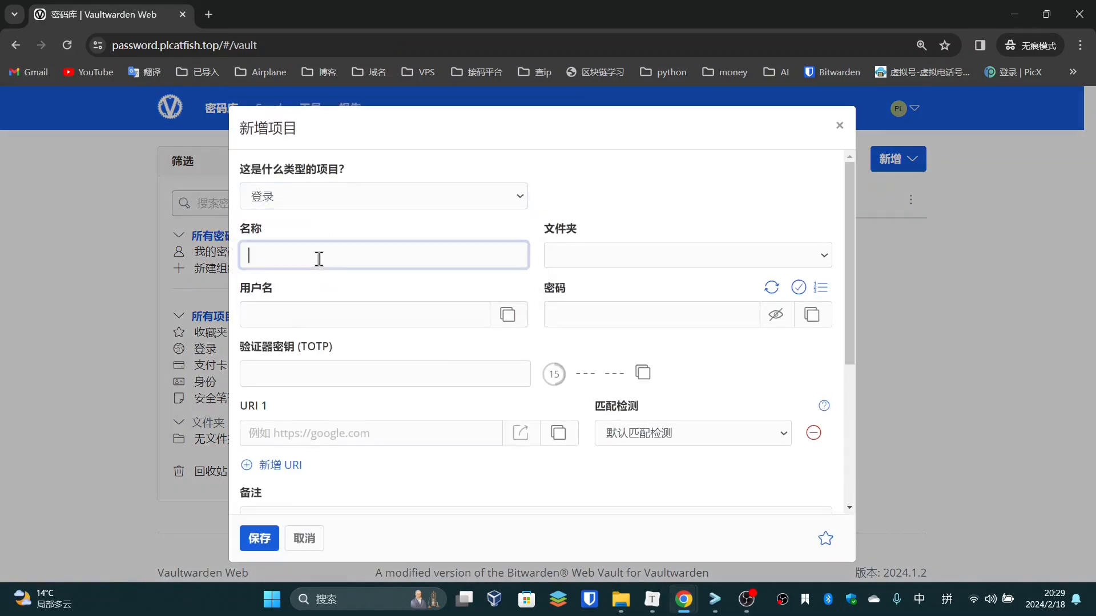
left_click(425, 430)
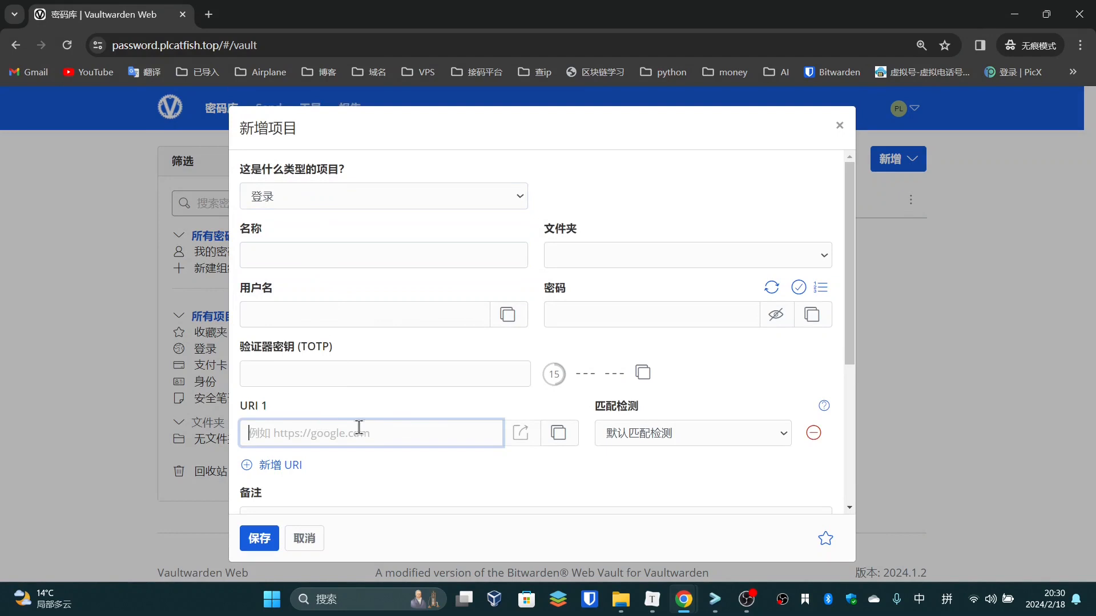
left_click(660, 434)
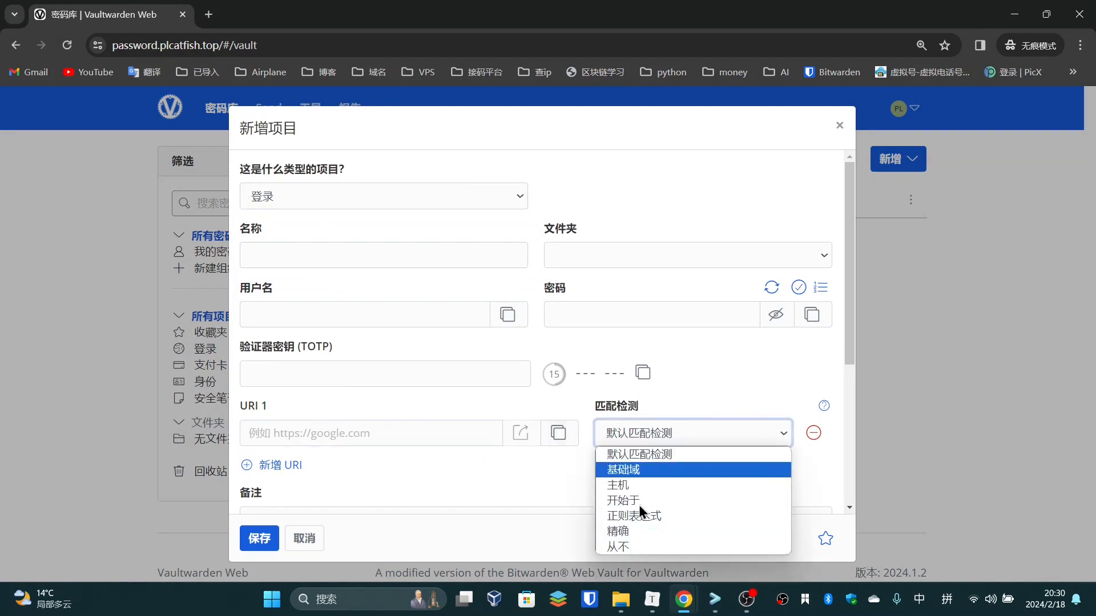
left_click(640, 454)
left_click(406, 364)
left_click(376, 313)
Switch the new item's type between 登录 and 支付卡 to compare their fields
left_click(348, 197)
left_click(341, 233)
left_click(341, 200)
left_click(337, 235)
left_click(332, 202)
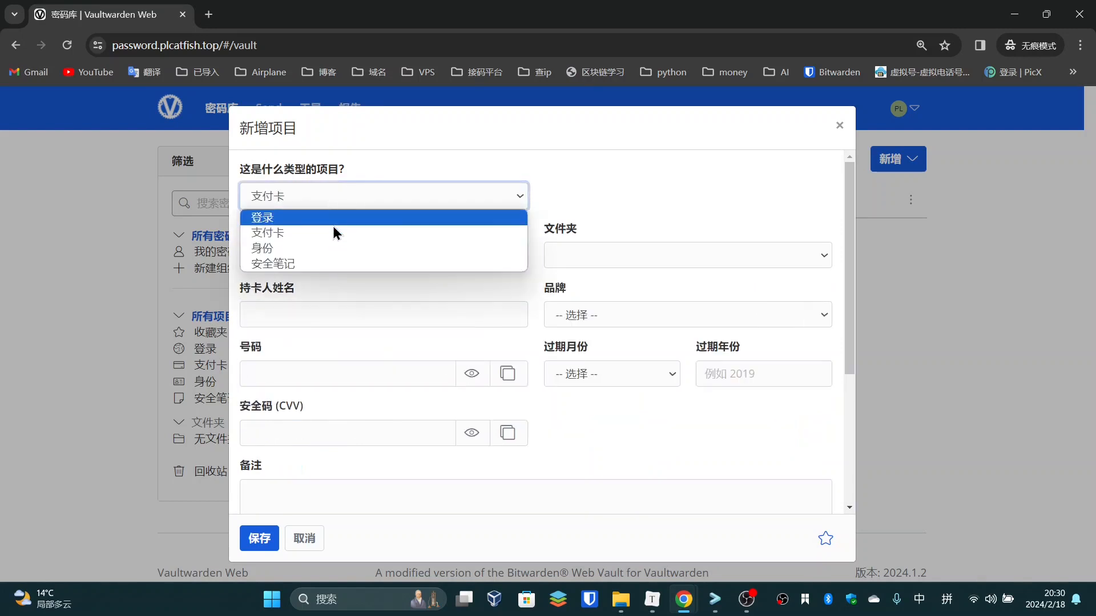
left_click(333, 217)
left_click(333, 207)
left_click(335, 236)
left_click(332, 189)
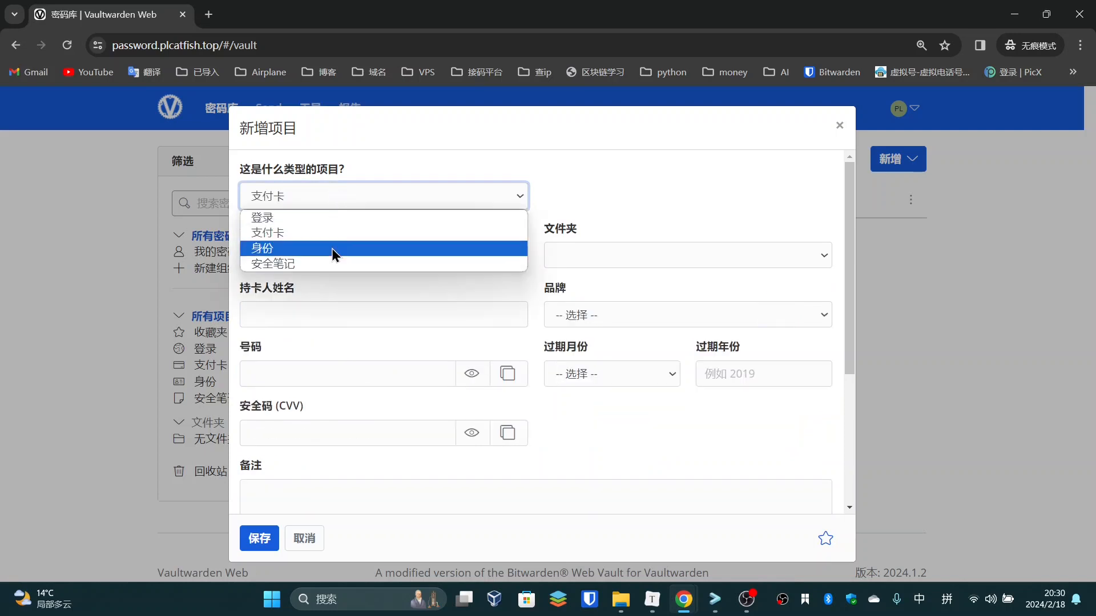
Review the fields of the 身份 and 安全笔记 item types, return to 登录 and close the form without saving
left_click(331, 248)
scroll(360, 311, "down", 6)
scroll(416, 418, "up", 6)
left_click(392, 198)
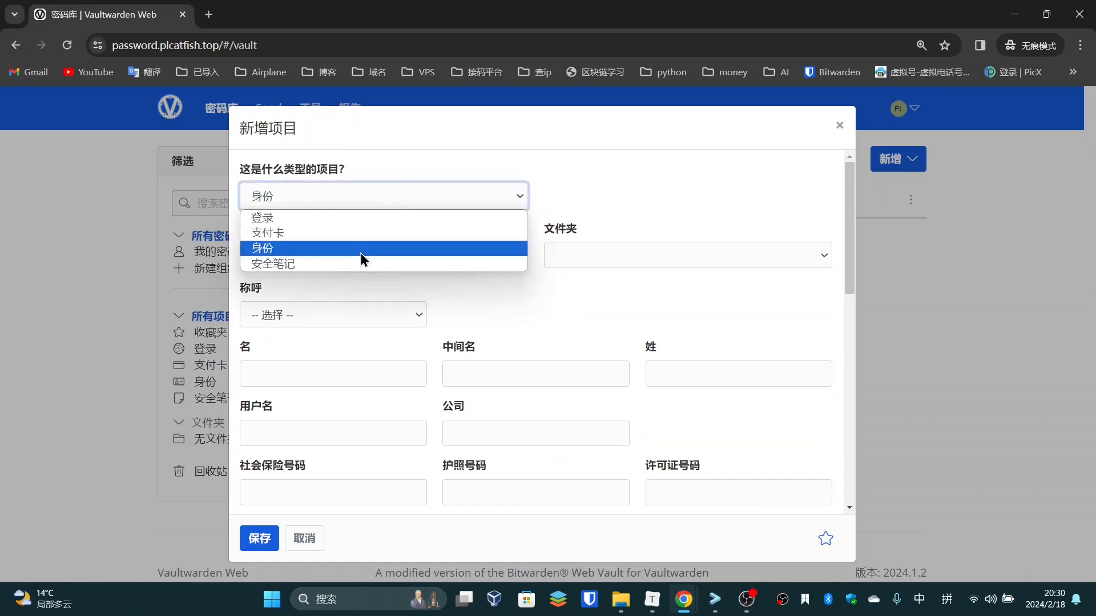
left_click(347, 266)
left_click(394, 340)
left_click(379, 198)
left_click(374, 221)
left_click(839, 126)
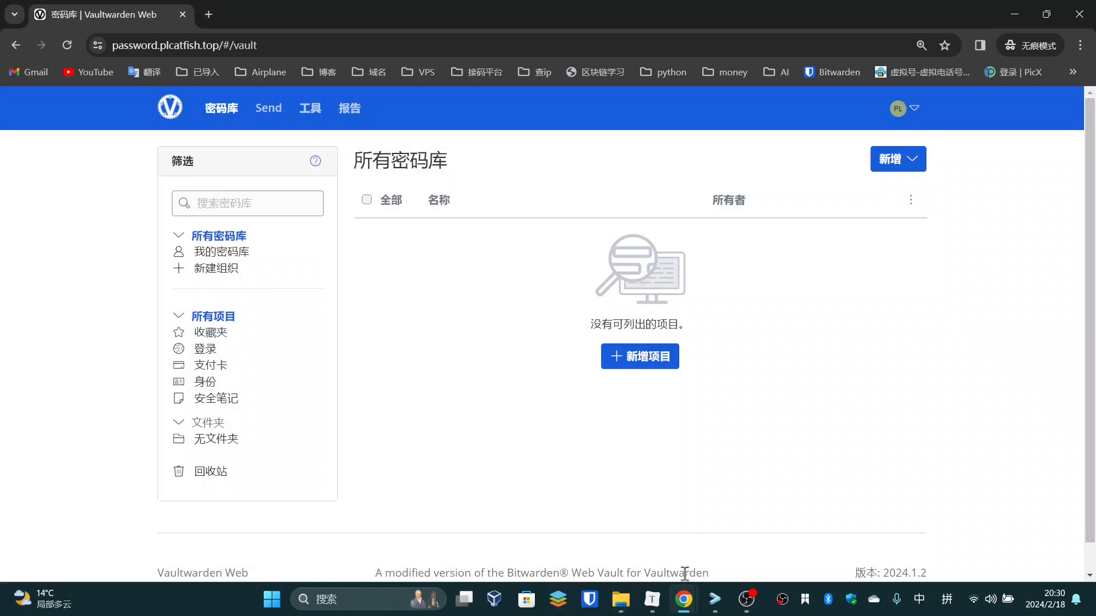
Switch to the blog article, look at section 6.2 创建send and return to the web vault
mouse_move(684, 599)
left_click(618, 536)
scroll(331, 340, "up", 12)
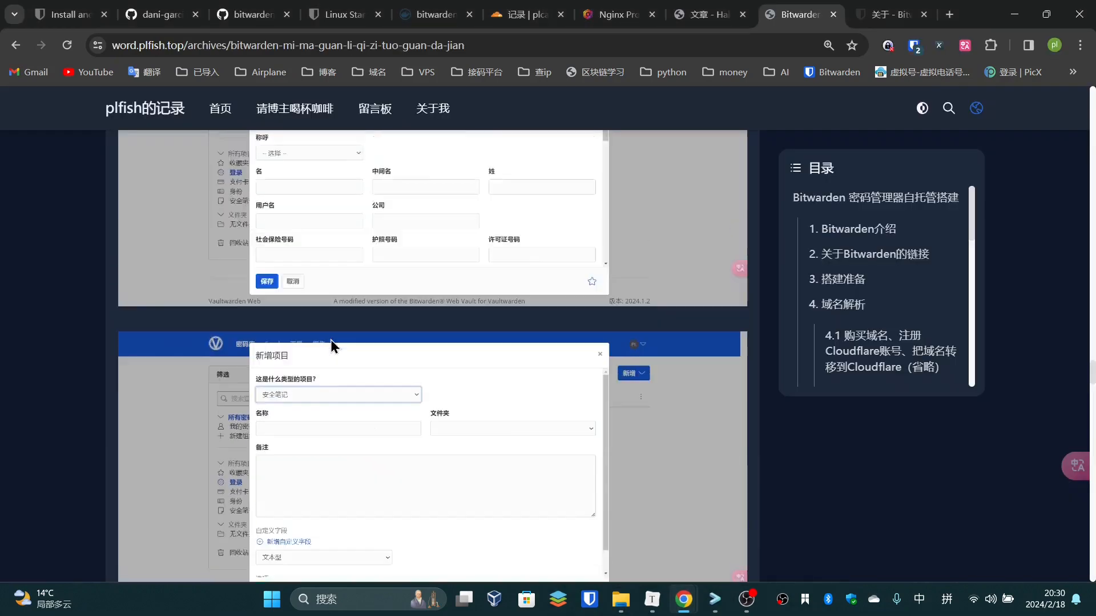
scroll(388, 346, "down", 6)
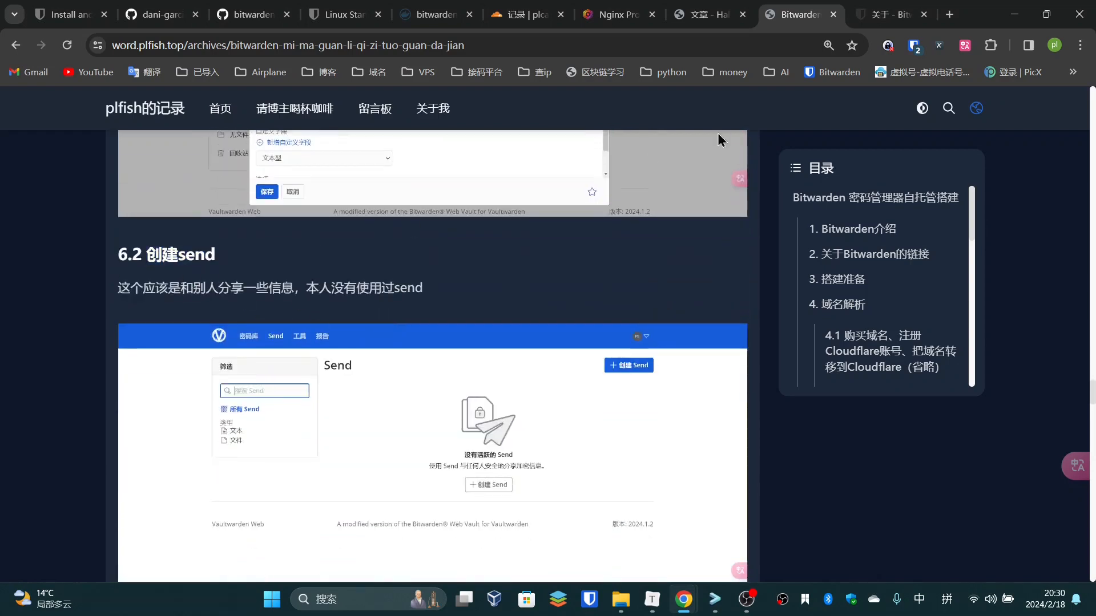
left_click(1014, 15)
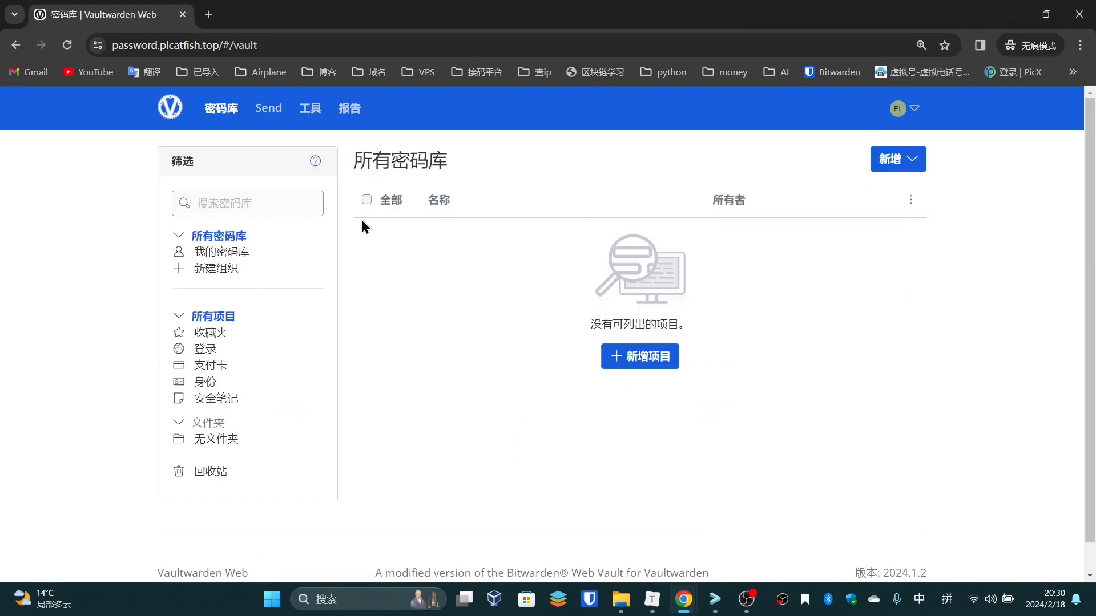
Open the Send page and start creating a new Send
left_click(277, 114)
left_click_drag(542, 334, 686, 335)
left_click(645, 366)
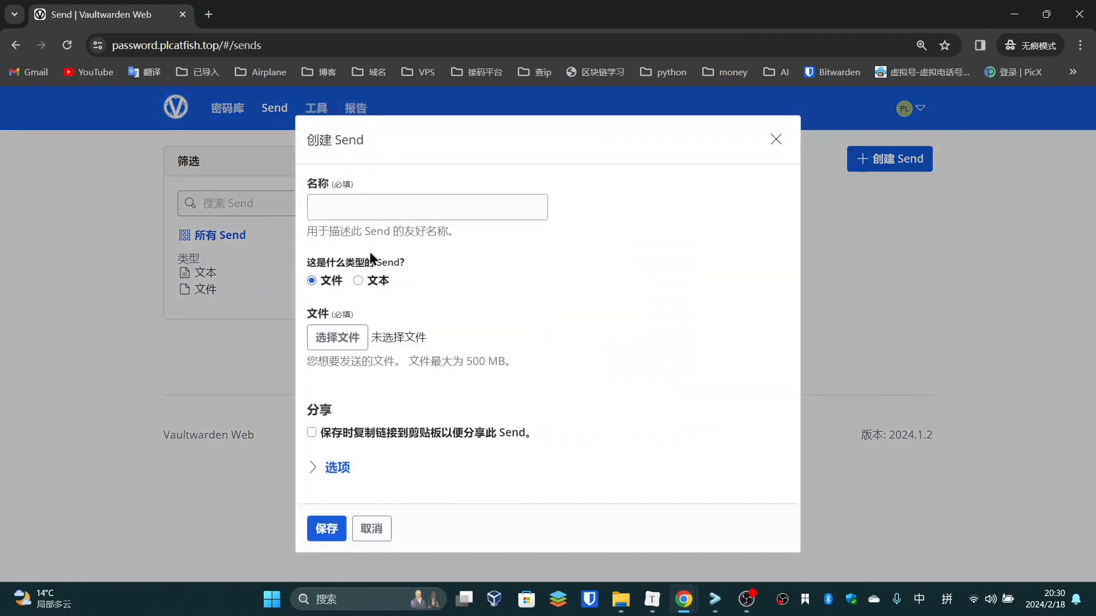
Examine the new Send's extra options, such as access limit, password and notes, and close the form without saving
left_click(338, 464)
scroll(428, 395, "down", 7)
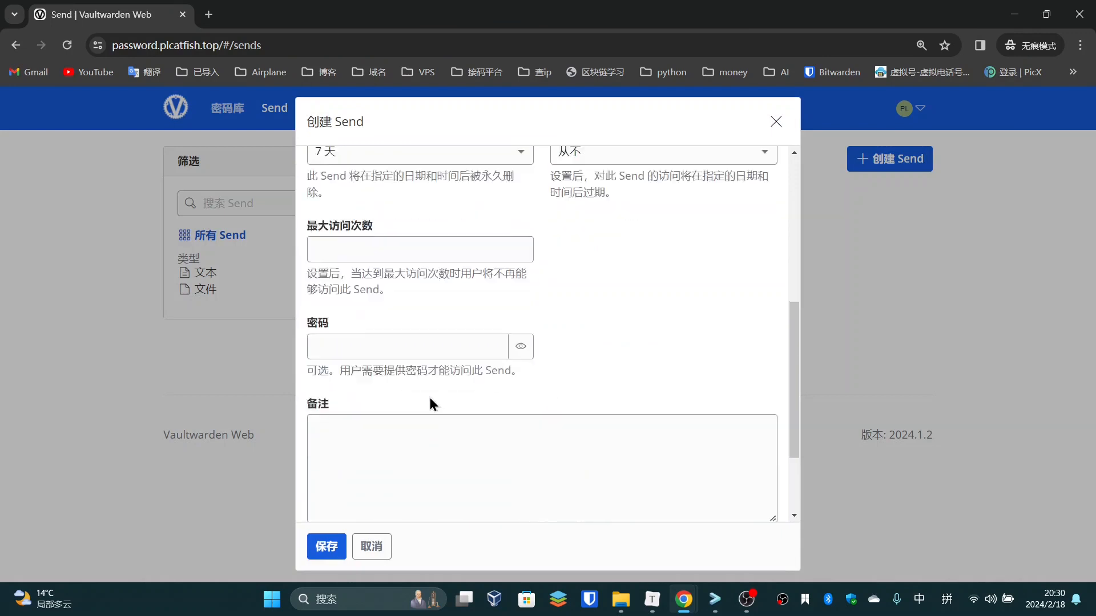
scroll(487, 361, "up", 3)
scroll(488, 360, "down", 4)
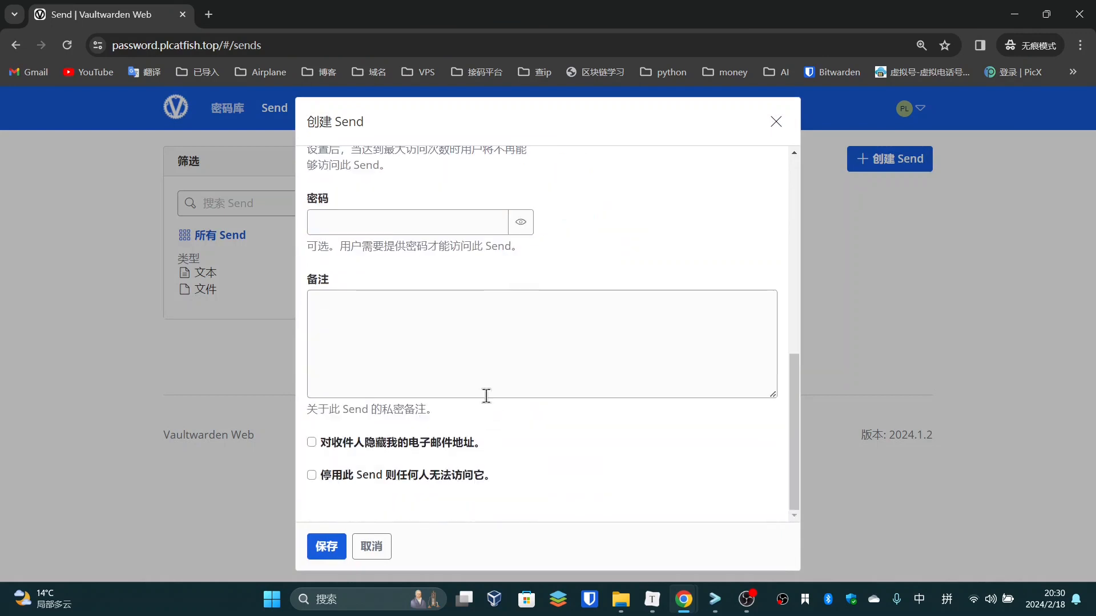
scroll(427, 347, "up", 9)
scroll(435, 330, "down", 5)
scroll(362, 386, "up", 4)
left_click(335, 380)
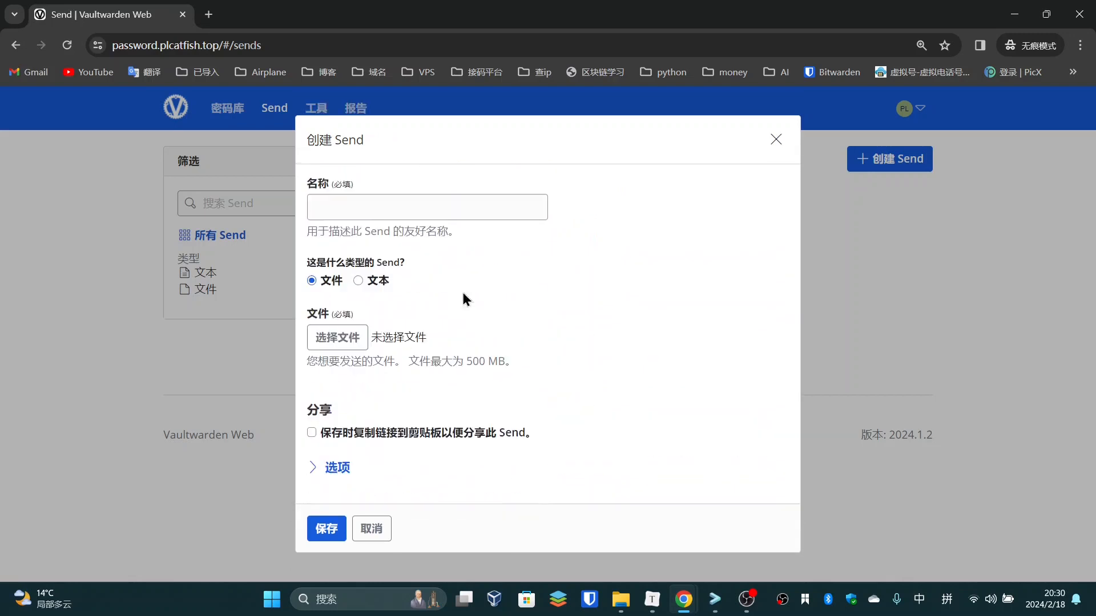
left_click(374, 212)
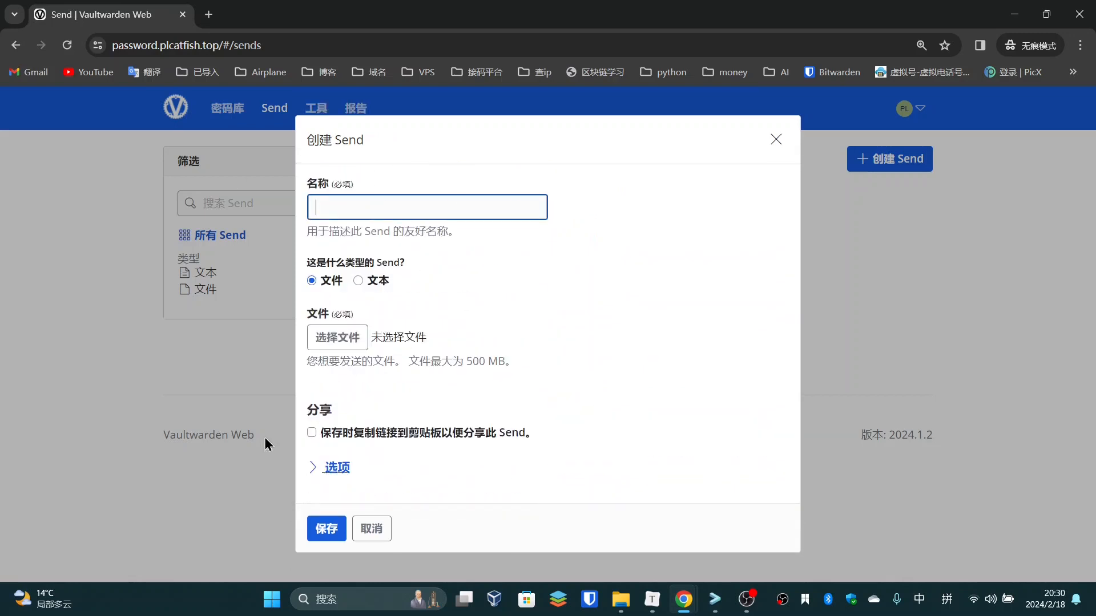
left_click(389, 230)
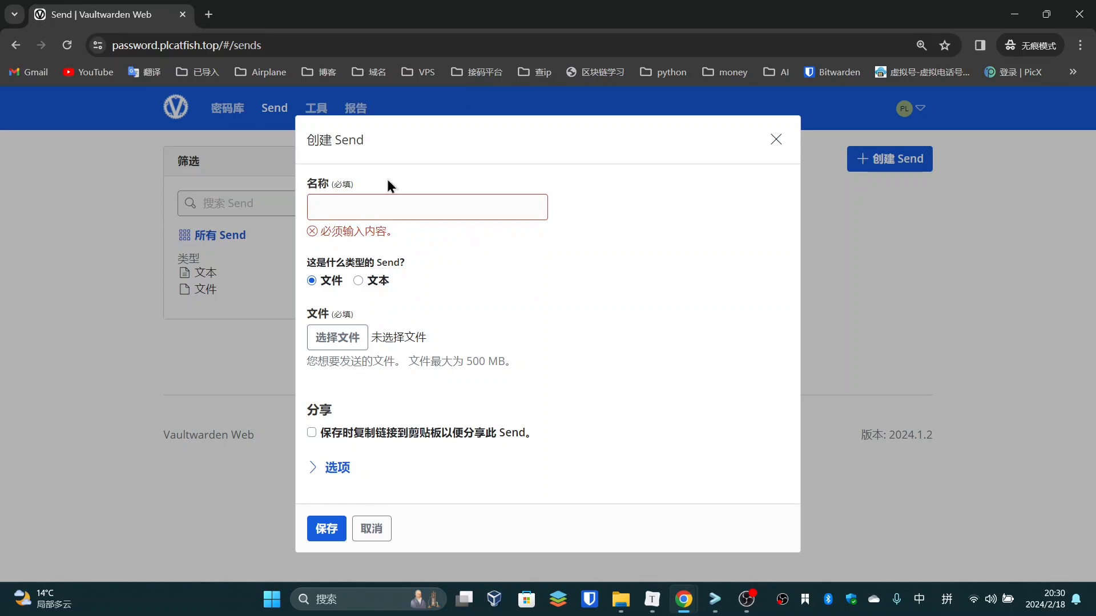
left_click(775, 140)
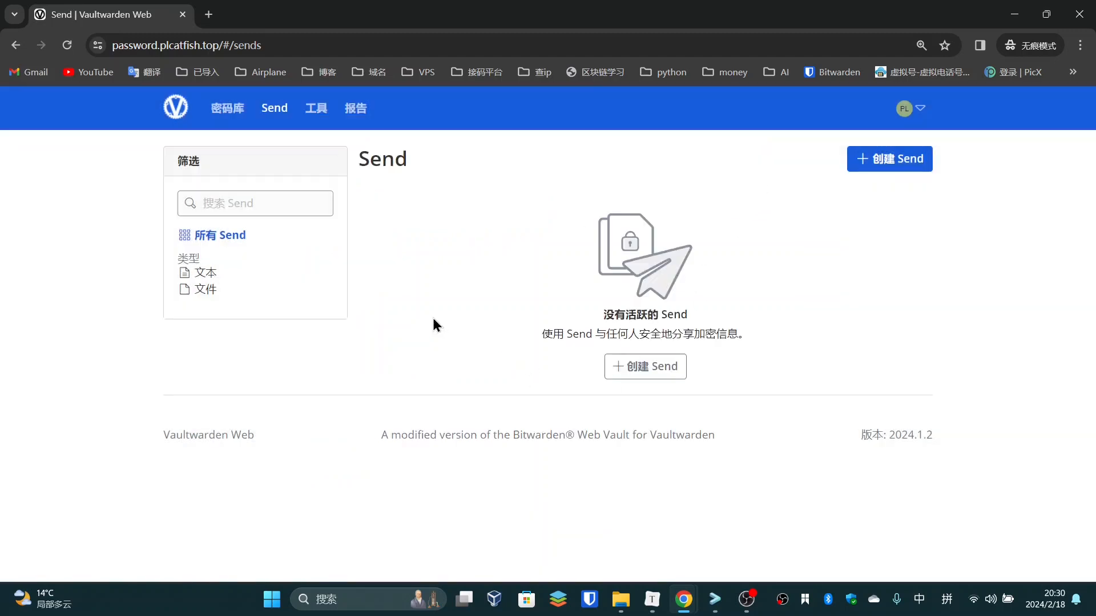
Open the password generator in the vault's tools and look at the generated password
left_click(315, 110)
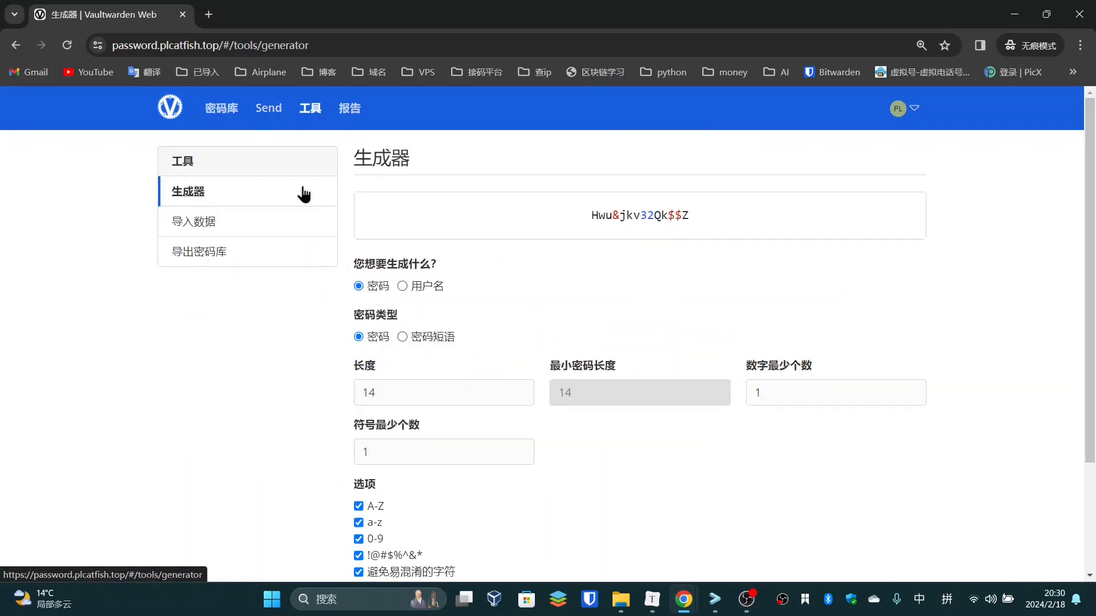
left_click_drag(396, 165, 323, 164)
left_click(354, 164)
left_click_drag(701, 222, 560, 237)
left_click(560, 238)
left_click_drag(678, 217, 563, 229)
left_click(563, 228)
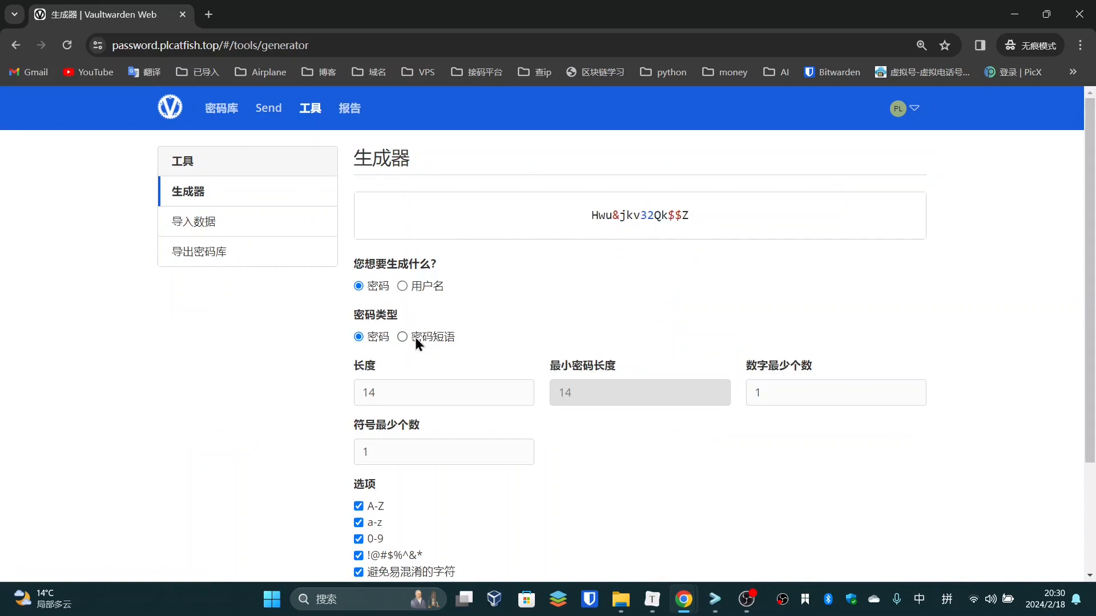
Switch the generator to 用户名 and try the 附加地址电子邮件, Catch-all 电子邮件, 转发的电子邮件别名 and 随机单词 types
left_click(402, 286)
left_click_drag(697, 236, 605, 227)
left_click(605, 227)
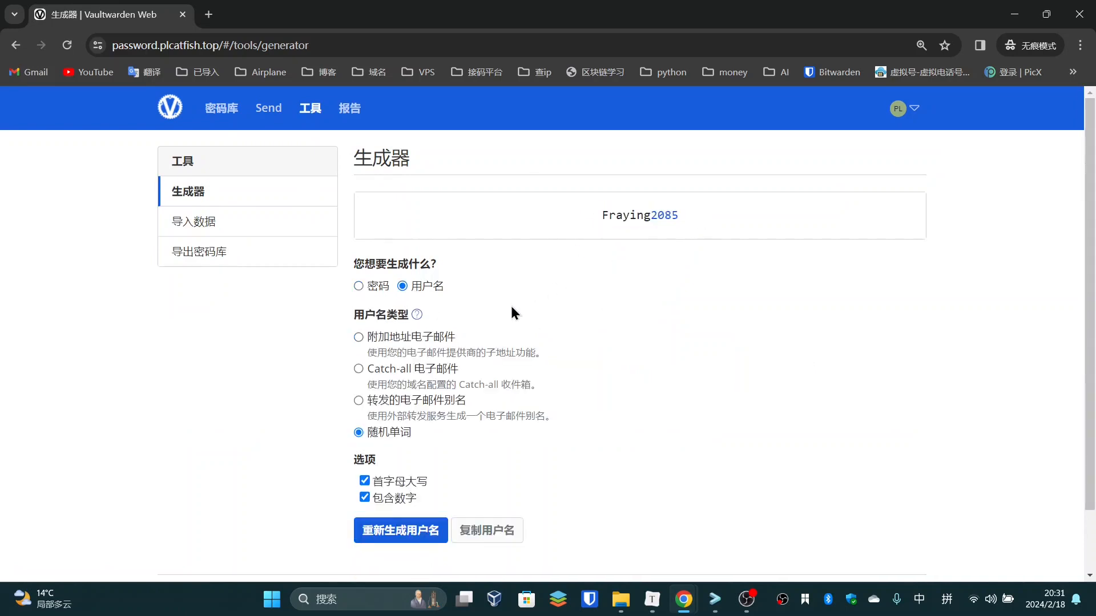
left_click(373, 338)
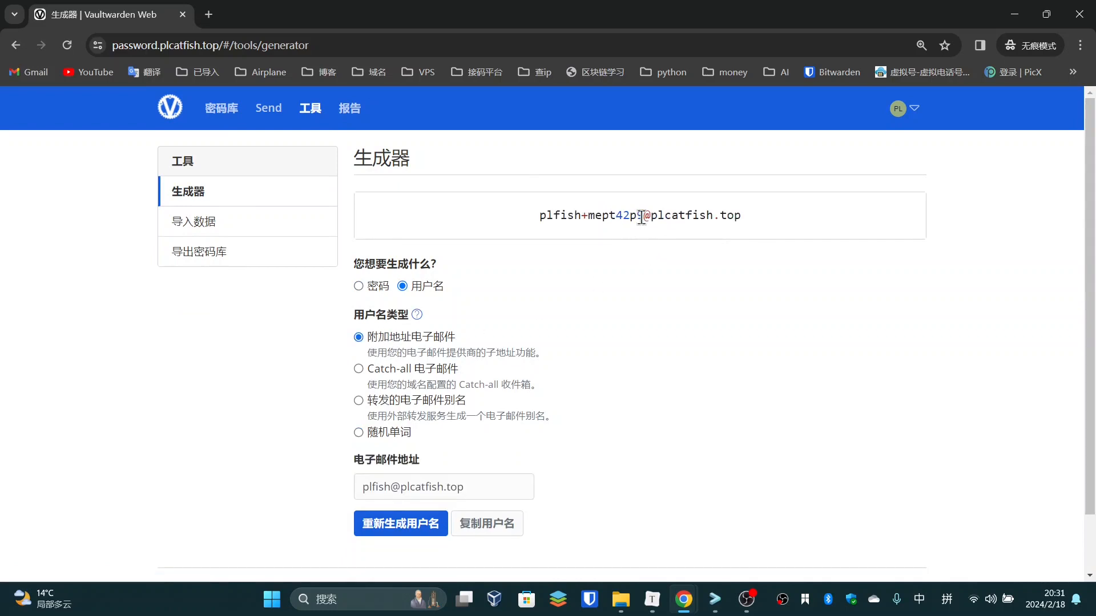
left_click(437, 372)
left_click(411, 405)
left_click(409, 432)
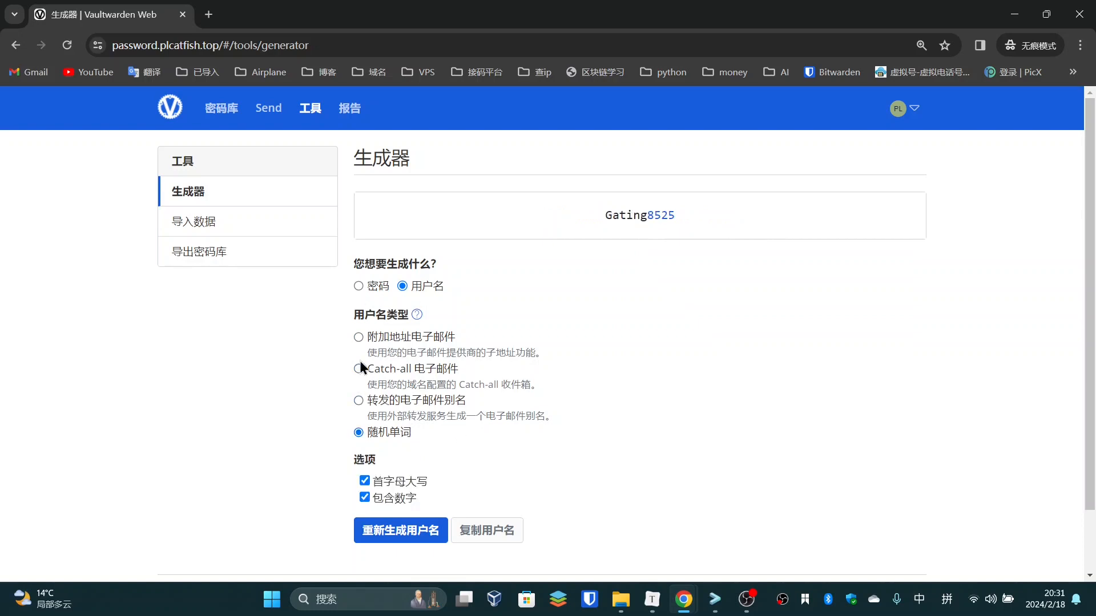
Go through the four username types once more and set the generator back to 密码
left_click(389, 338)
left_click(406, 371)
left_click(426, 401)
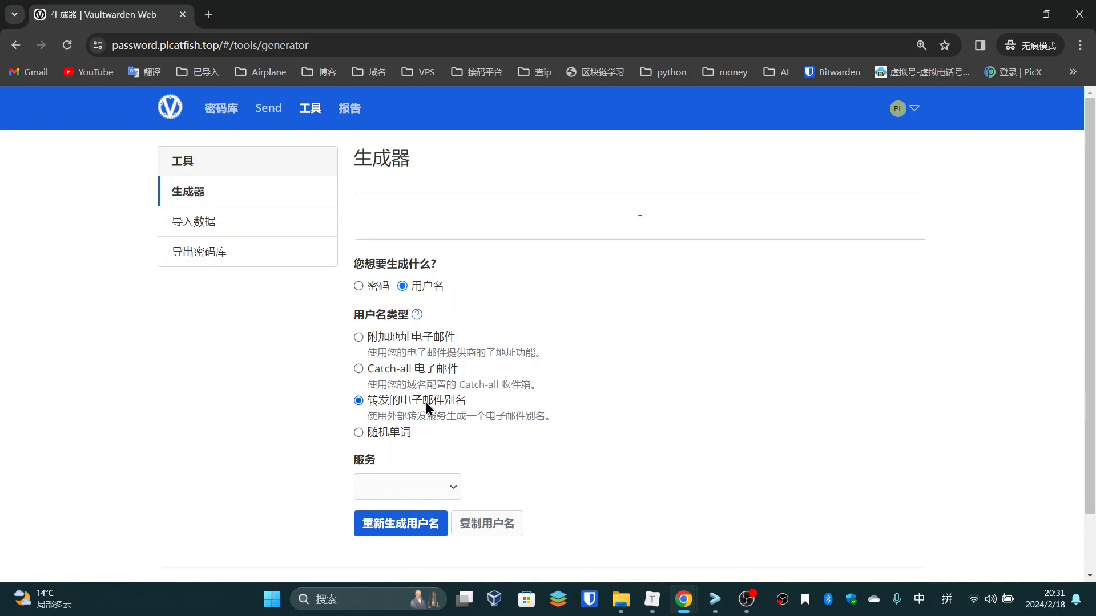
left_click(402, 437)
left_click(377, 287)
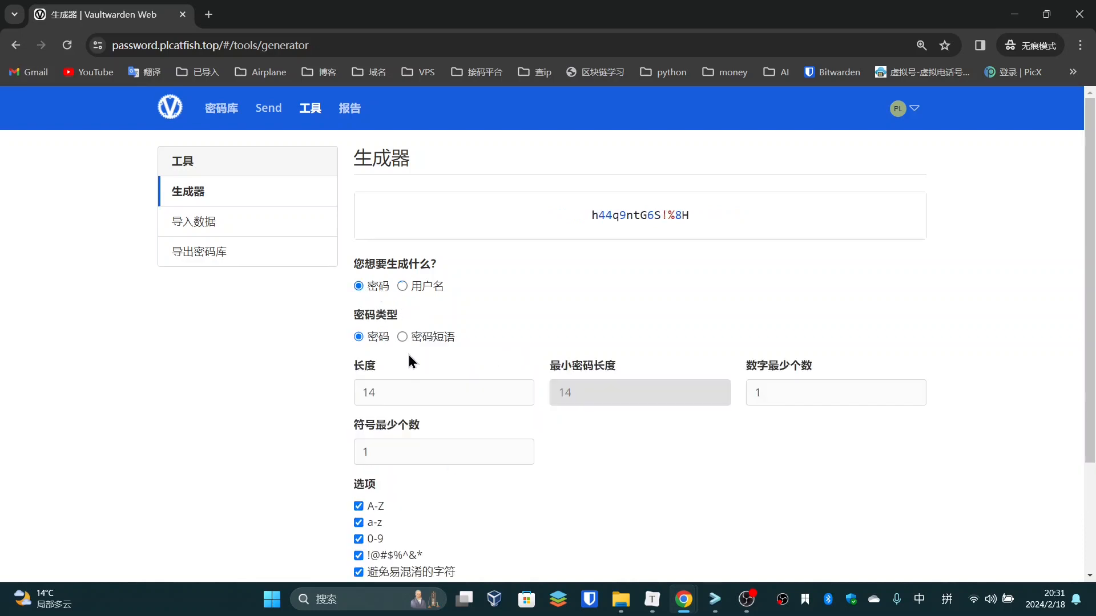
Set the generated password's length to 11
scroll(426, 378, "down", 2)
left_click(411, 249)
scroll(411, 249, "up", 1)
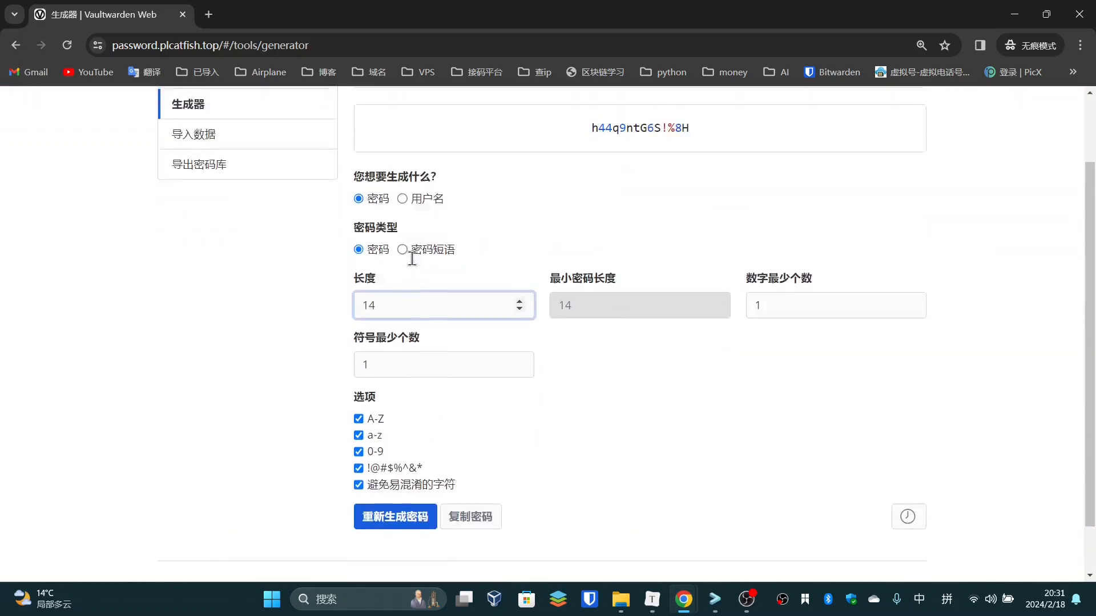
scroll(442, 358, "up", 1)
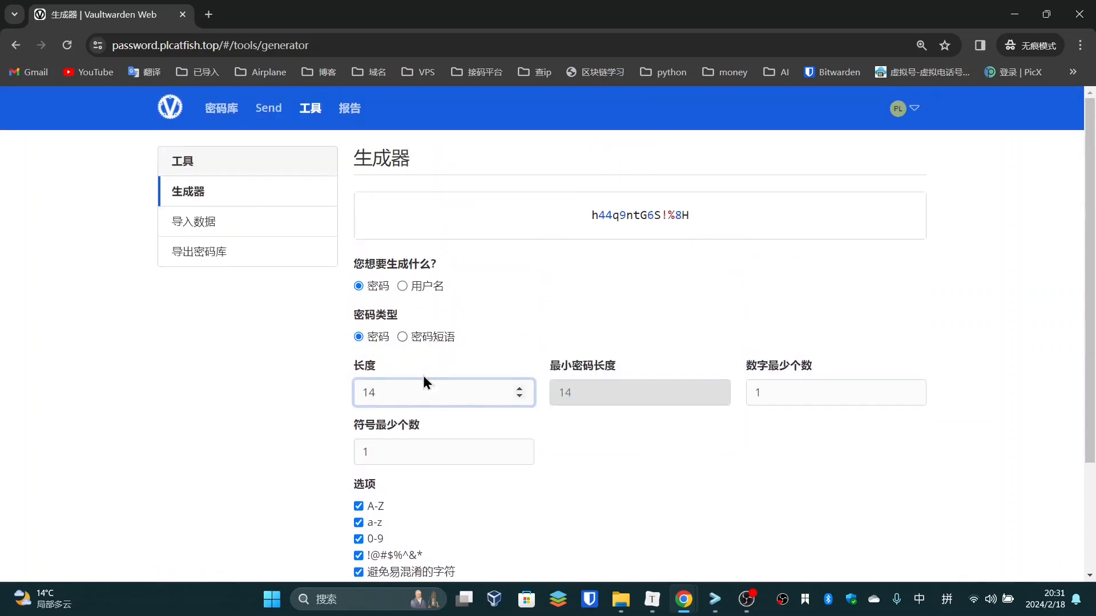
key("BackSpace")
key("BackSpace")
type("11")
left_click(433, 378)
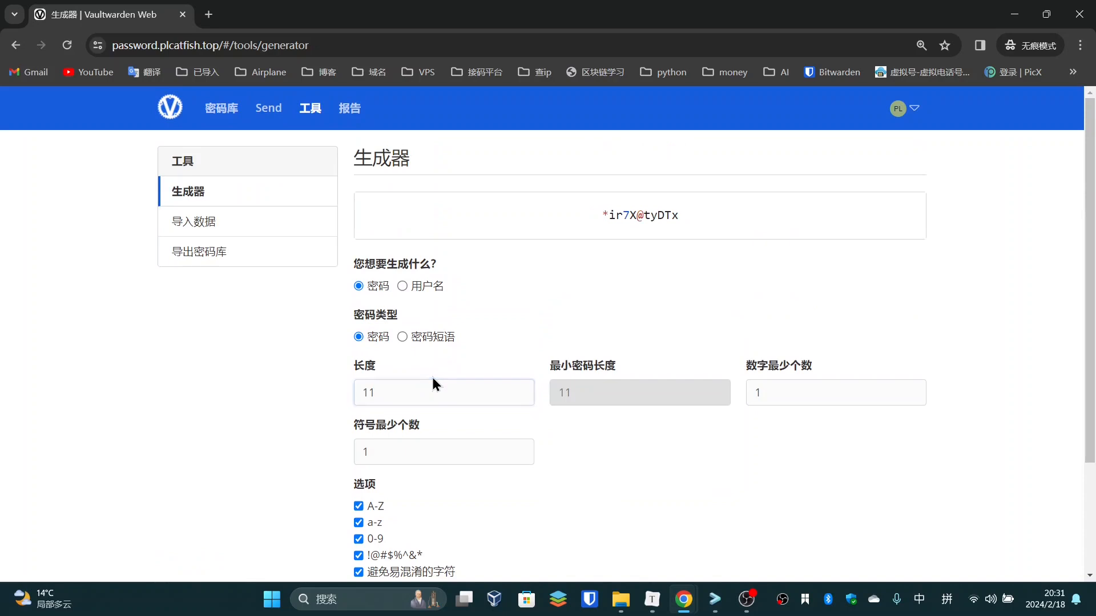
Set the generated password's length to 14
left_click(444, 401)
key("BackSpace")
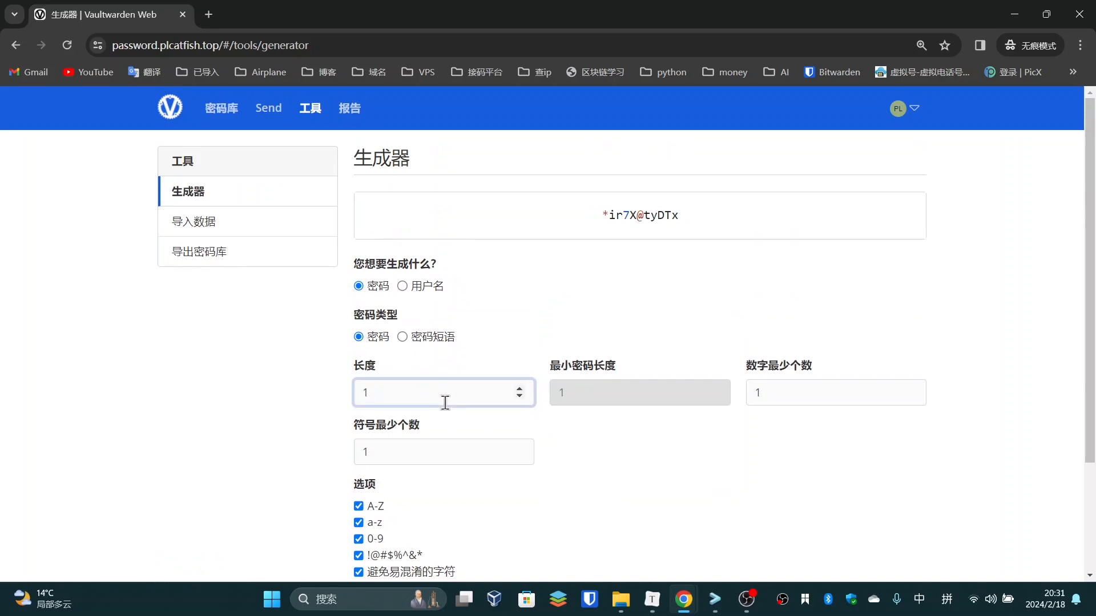
type("4")
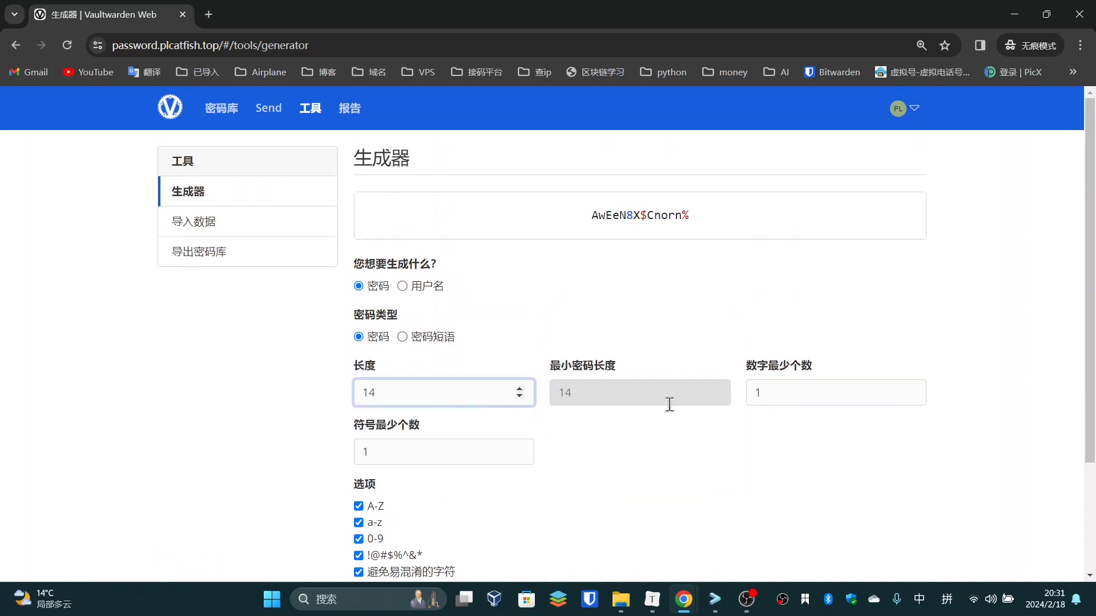
Examine the generator's minimum number and symbol counts, character options and the regenerate and copy functions
left_click(811, 391)
left_click(460, 449)
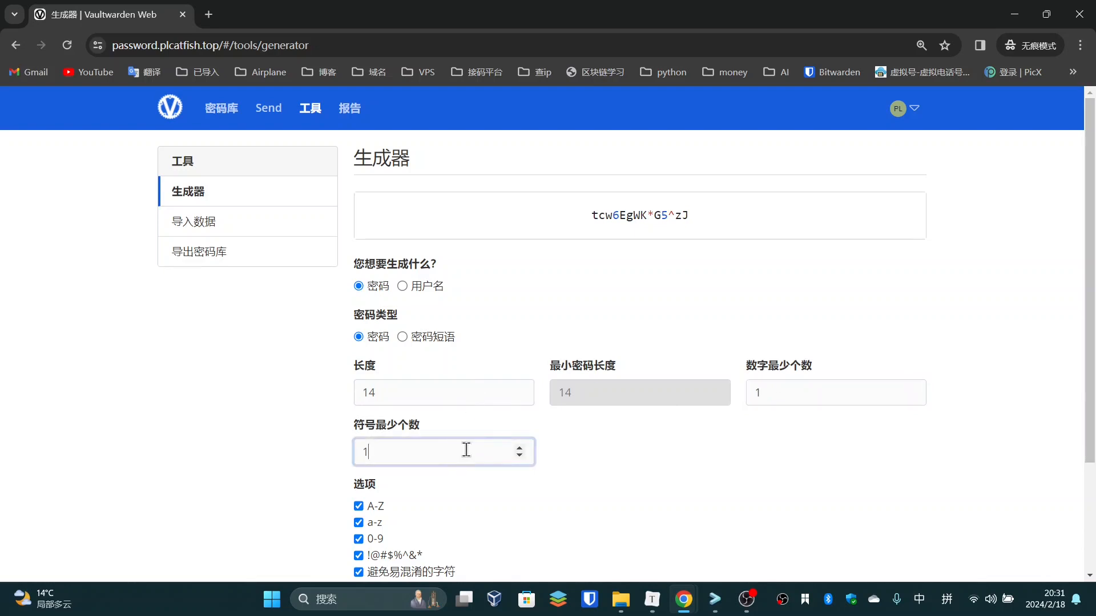
scroll(508, 448, "down", 1)
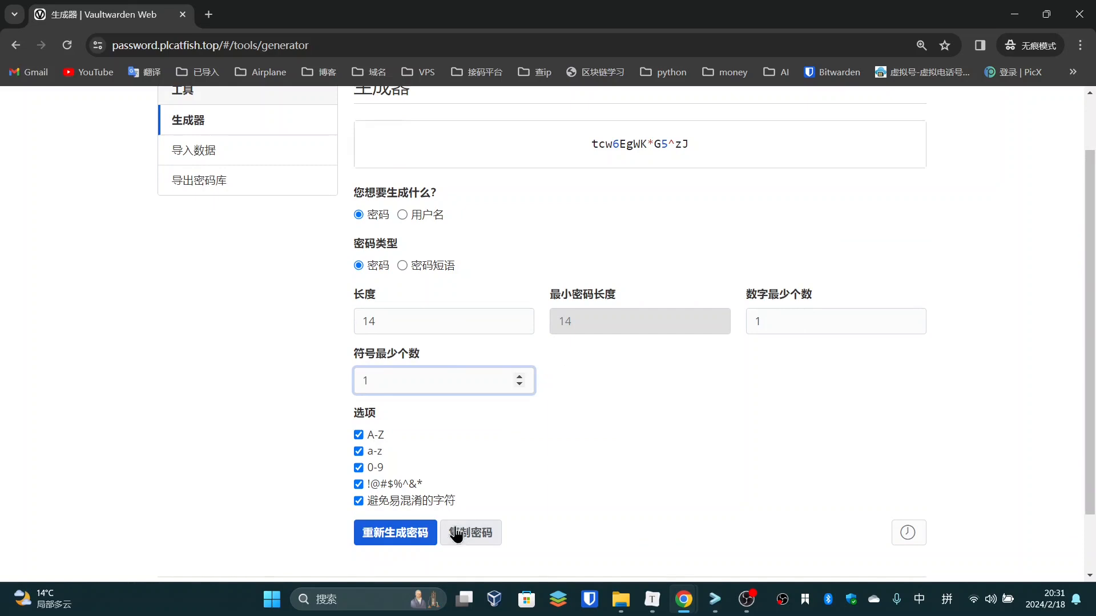
scroll(346, 431, "up", 1)
Open the 导入数据 tool and examine its import destination and folder choices
left_click(221, 223)
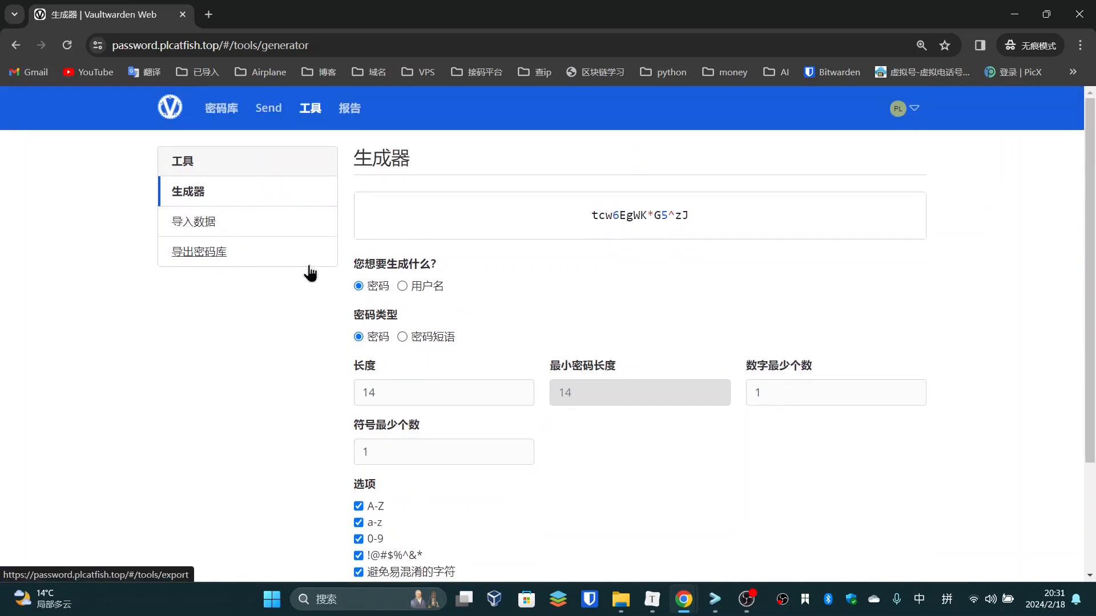
left_click(177, 231)
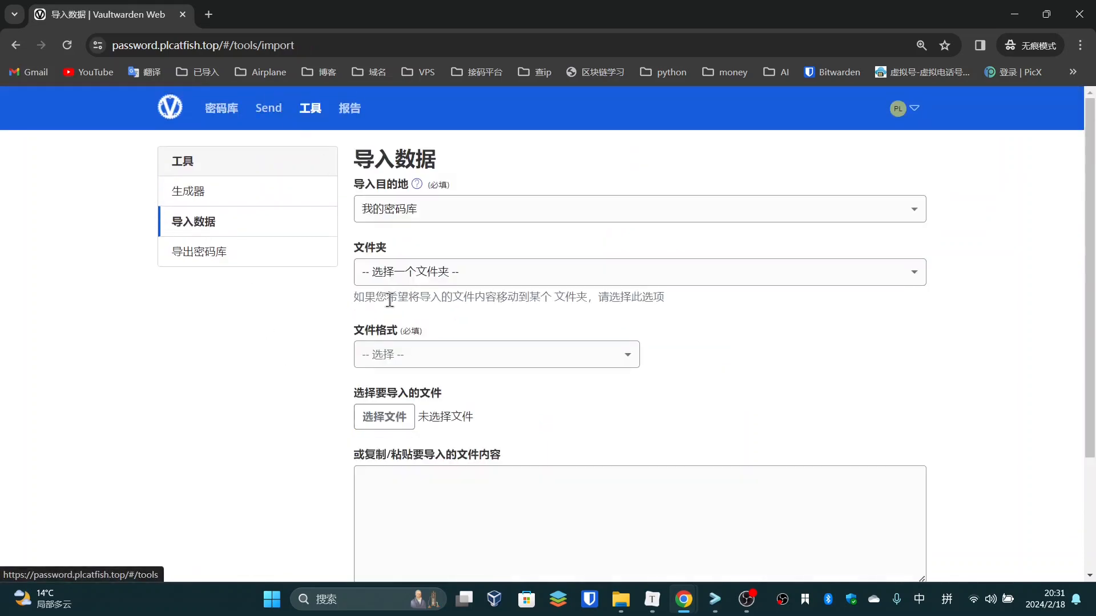
left_click_drag(357, 155, 413, 154)
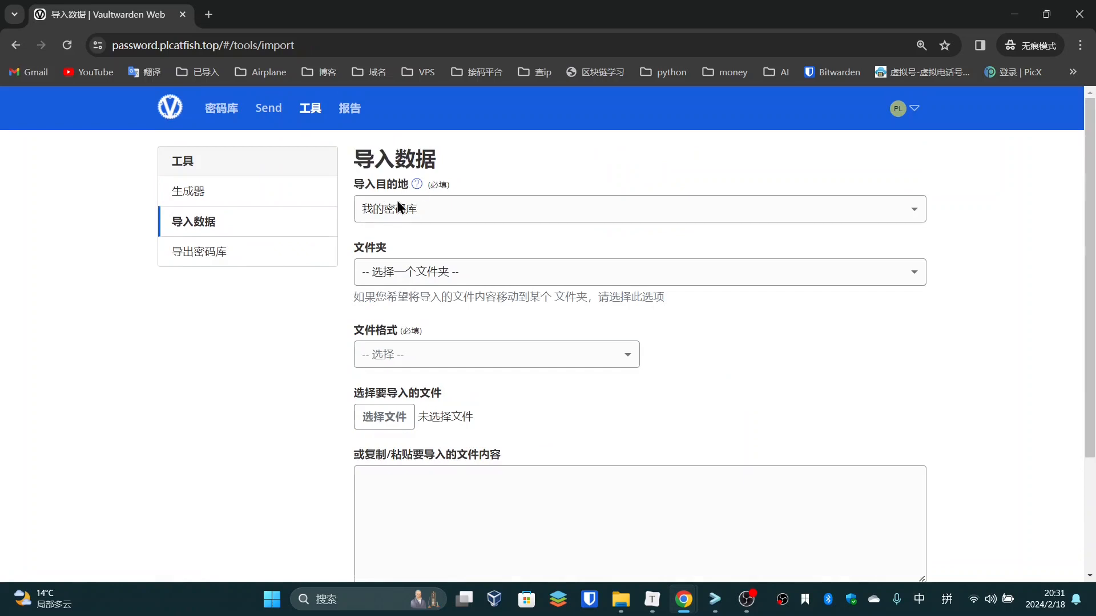
left_click(413, 211)
left_click(425, 266)
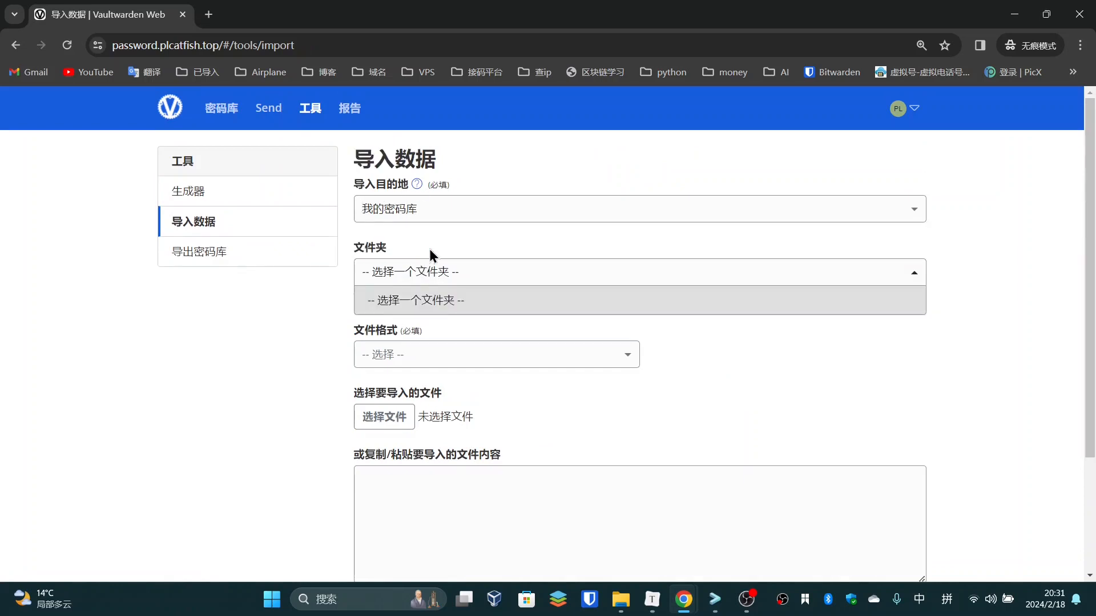
left_click(431, 272)
Look through the 文件格式 list of supported import formats and leave it without choosing one
left_click(453, 357)
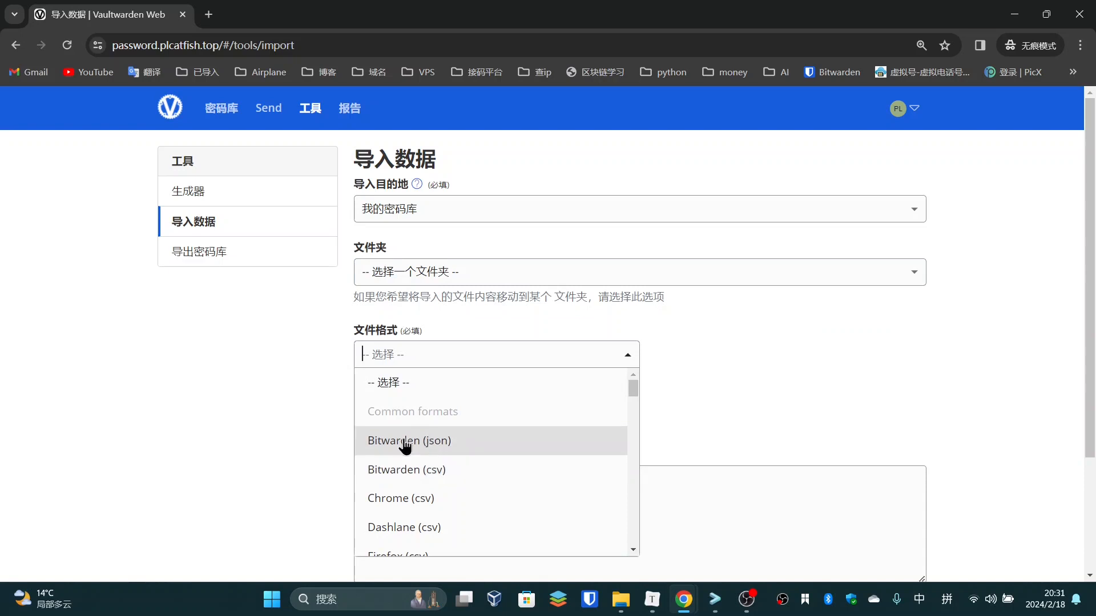
scroll(419, 455, "down", 2)
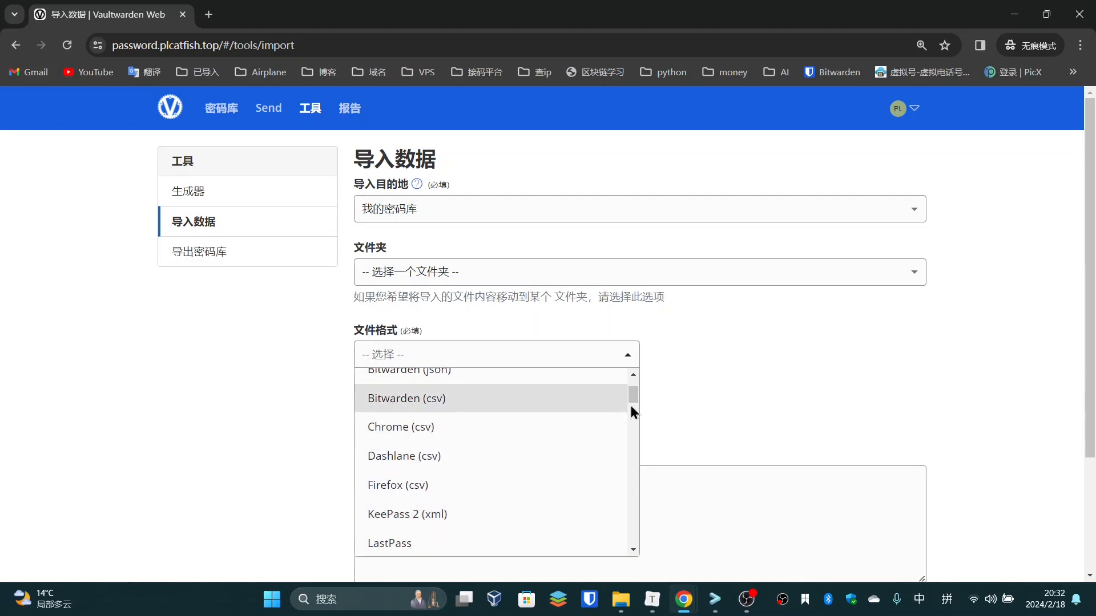
left_click_drag(632, 398, 632, 424)
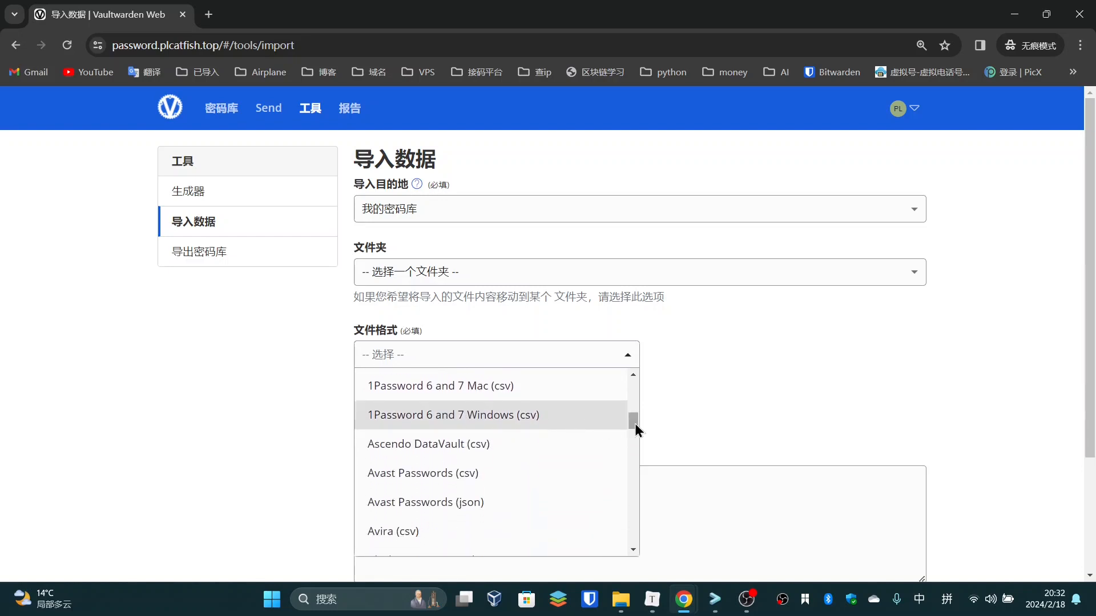
left_click_drag(635, 424, 641, 539)
left_click(660, 484)
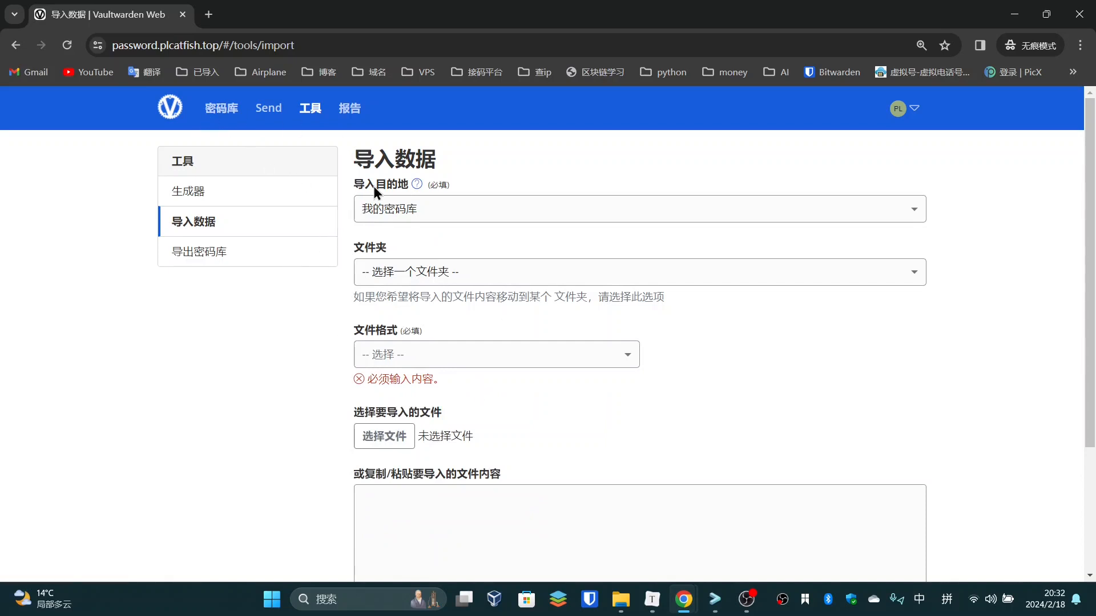
Examine the import page's file chooser and the text area for pasting the import content
scroll(504, 356, "down", 3)
left_click(423, 349)
scroll(423, 350, "up", 3)
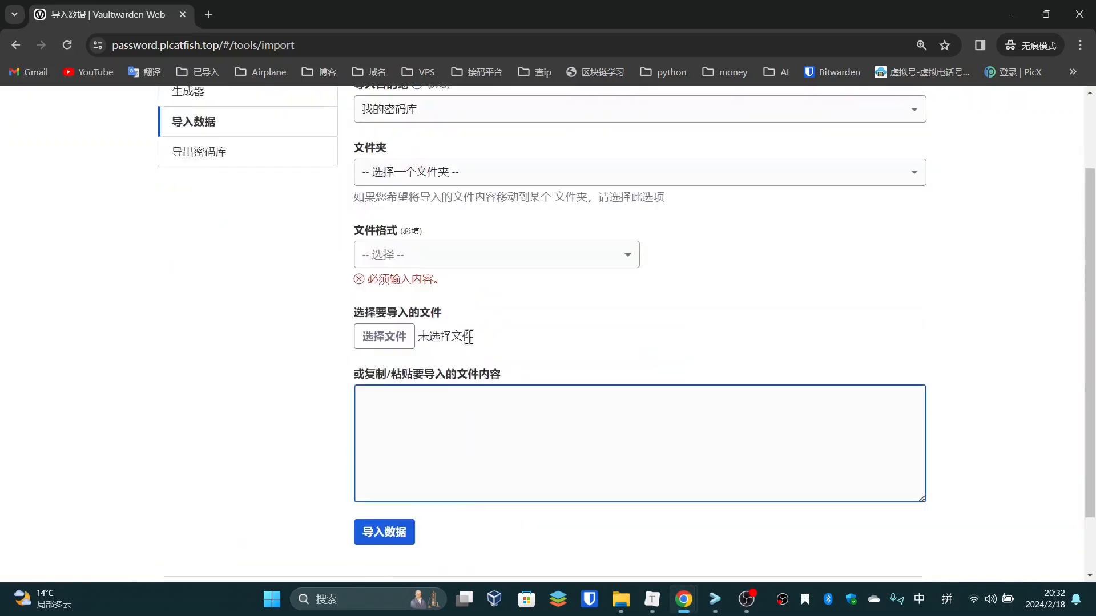
Open the 导出密码库 tool and view the available export file formats without changing the selection
left_click(223, 263)
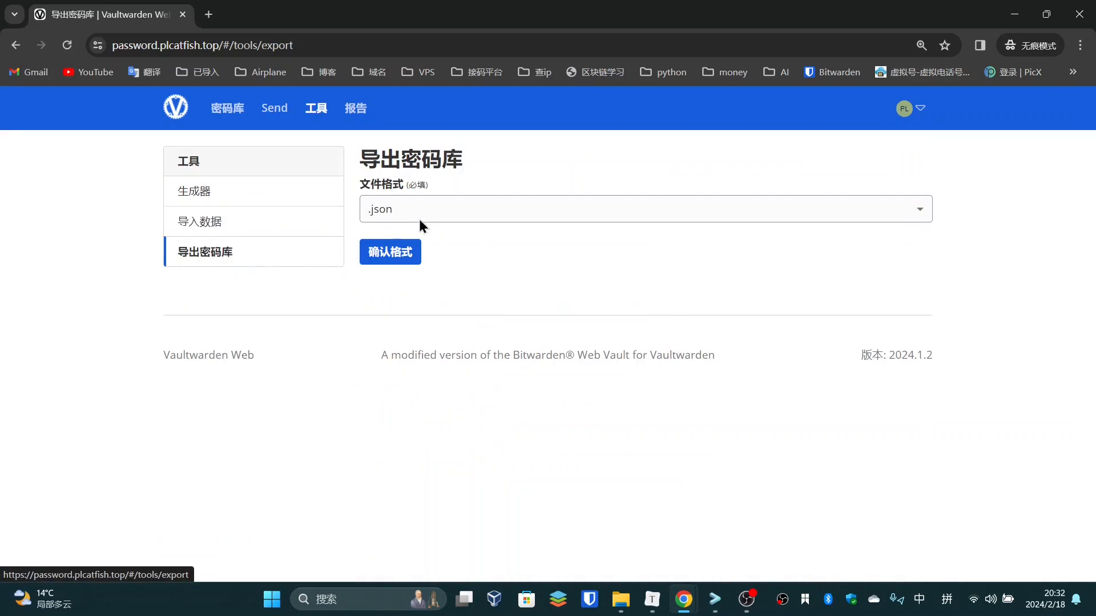
left_click(361, 205)
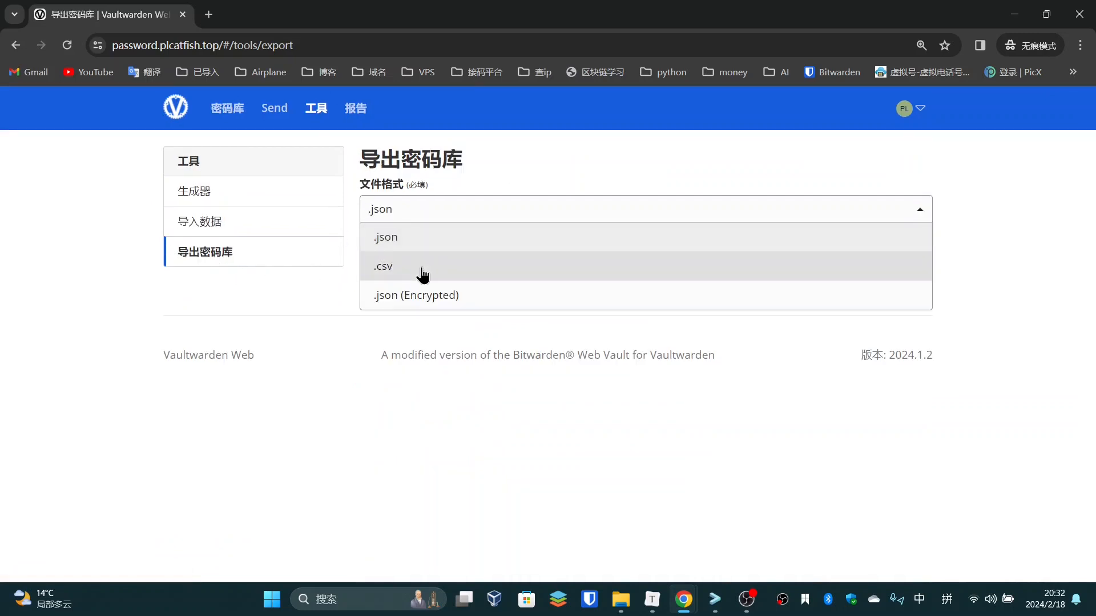
left_click(393, 317)
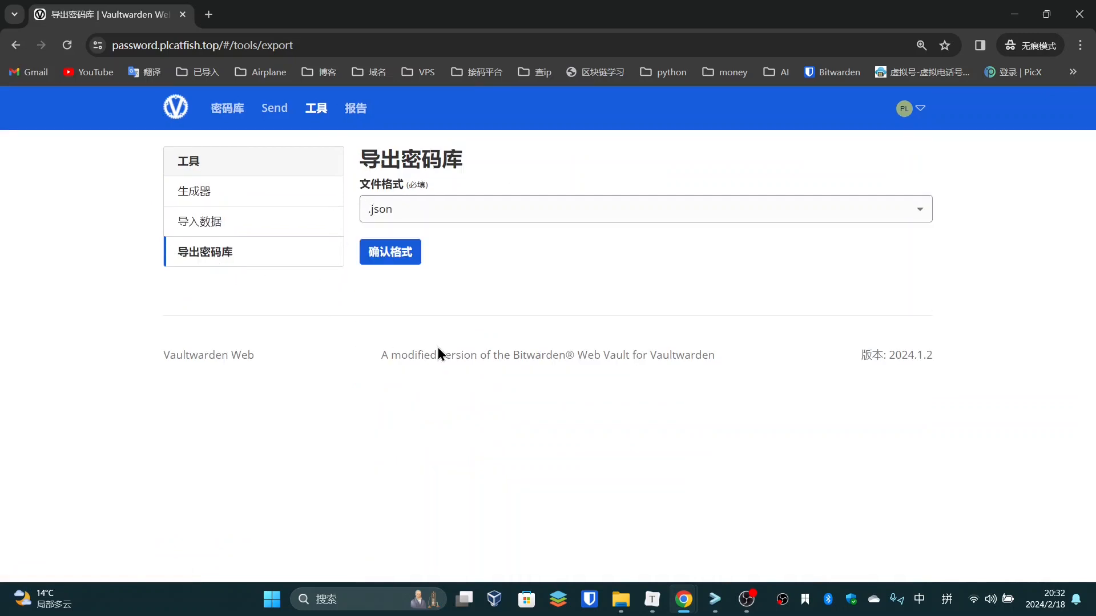
Run the 暴露的密码 report, read its result and return to the reports overview
left_click(360, 114)
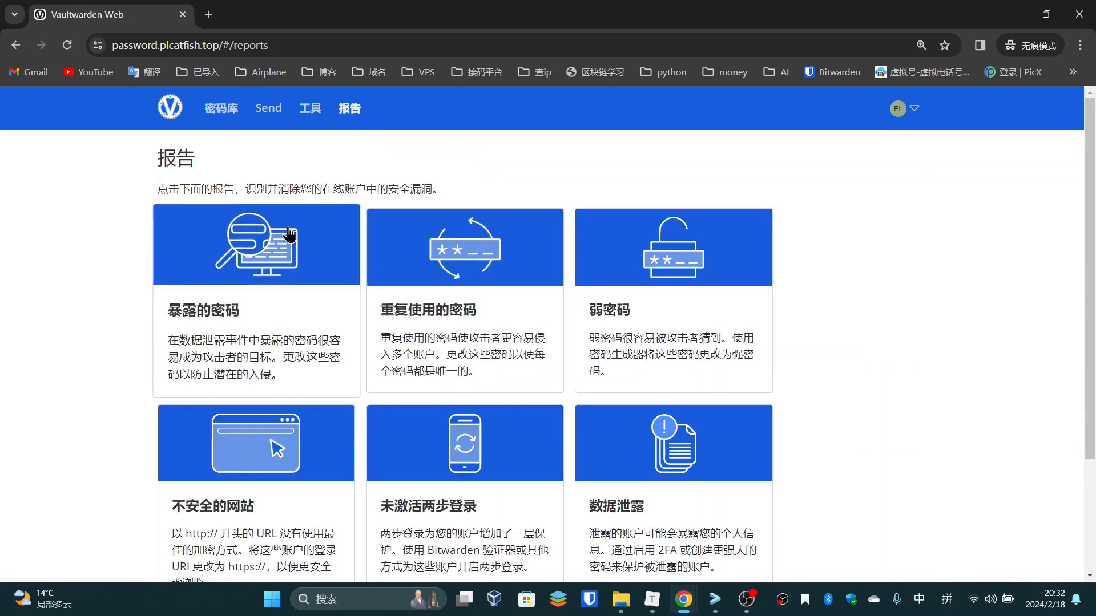
left_click(306, 299)
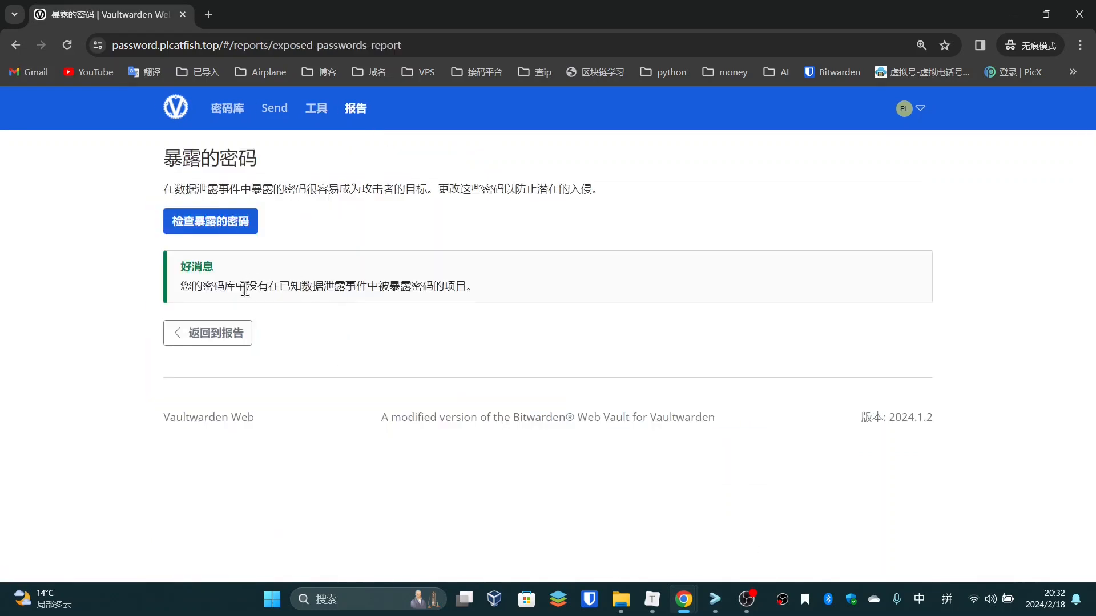
left_click_drag(183, 282, 463, 288)
left_click(461, 288)
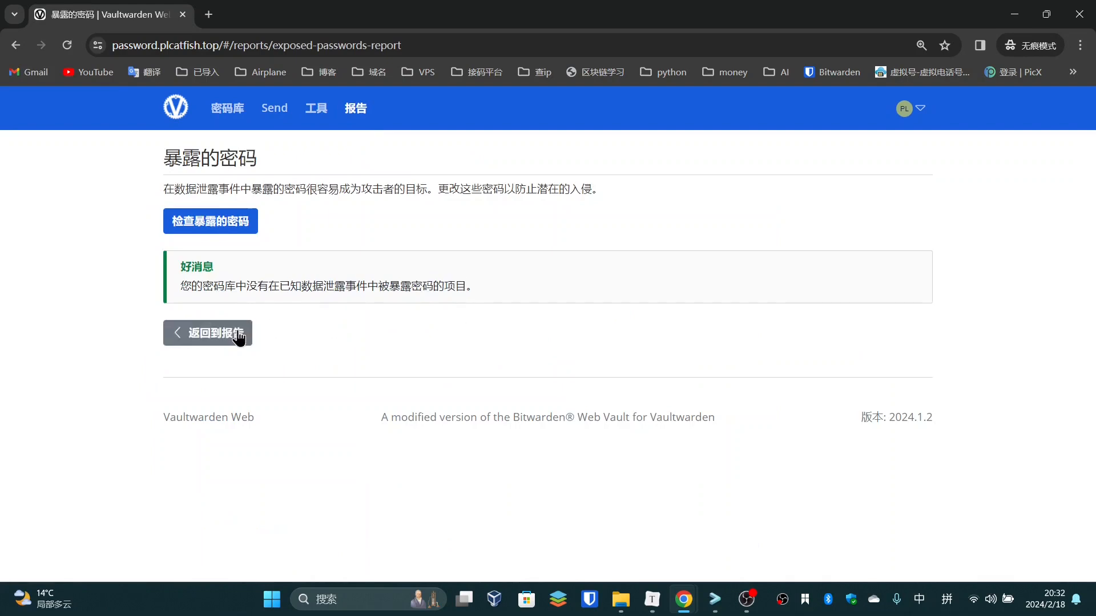
left_click(239, 337)
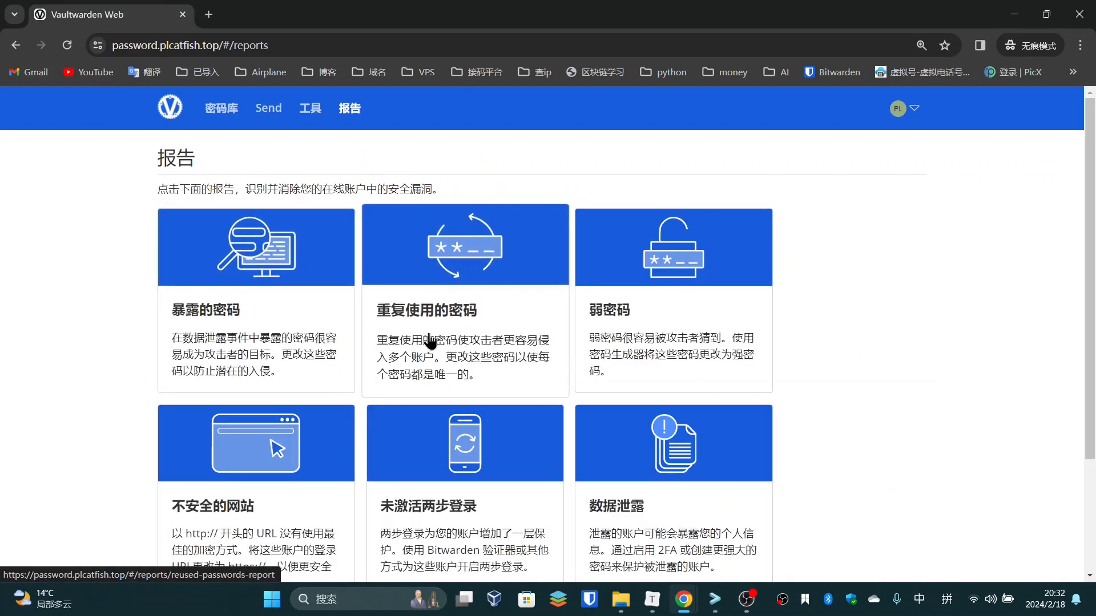
Look over the remaining security reports, view the 不安全的网站 report and go back
scroll(431, 341, "down", 3)
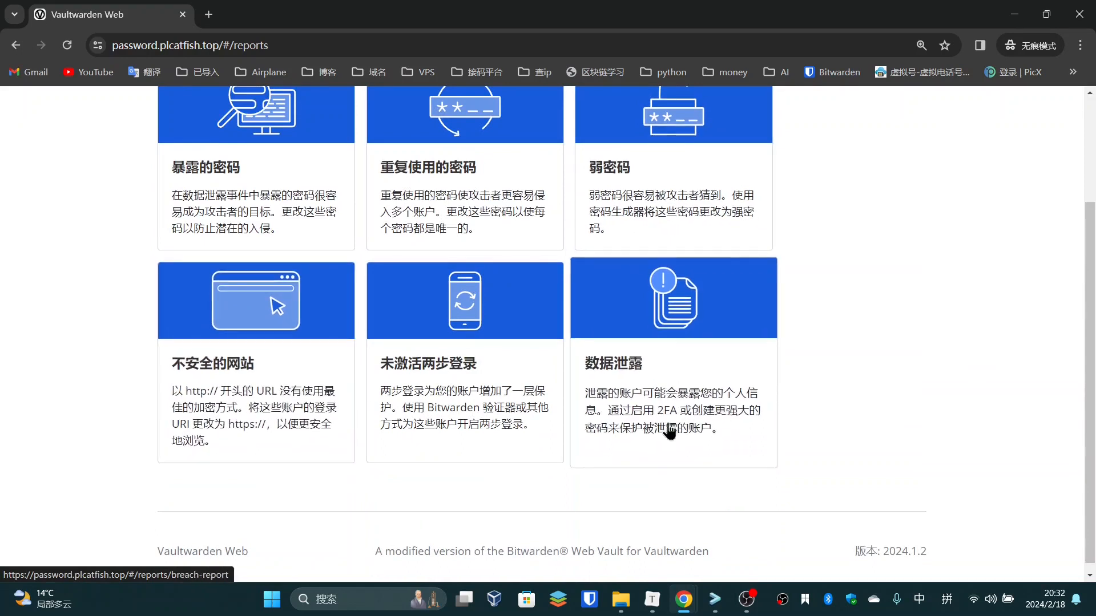
left_click(262, 337)
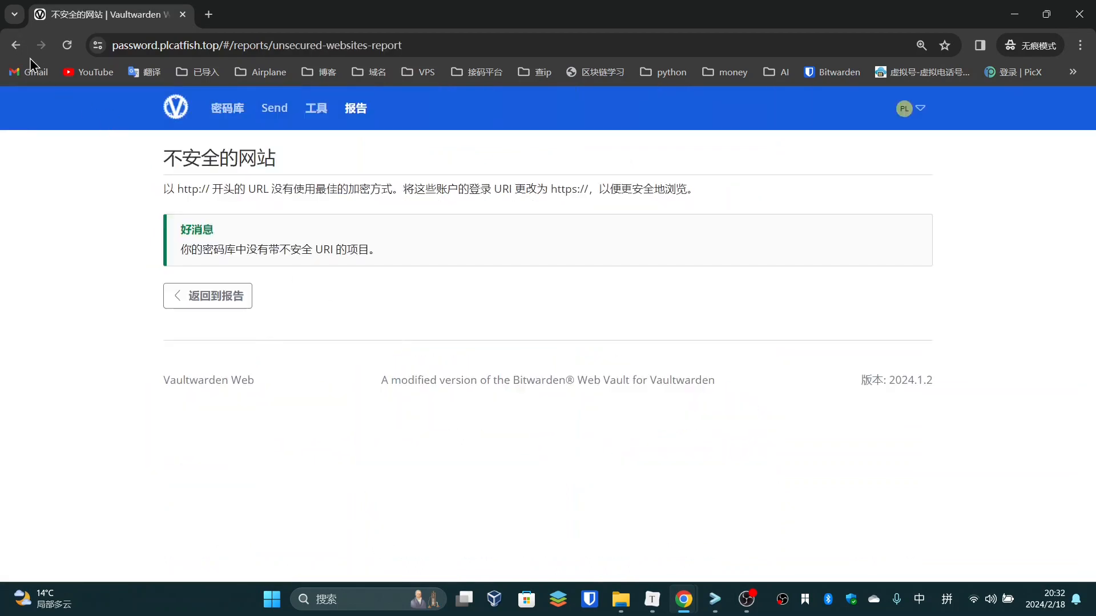
left_click(16, 45)
Return to the vault, open 账户设置 and review the 我的账户 page down to the danger zone
left_click(223, 109)
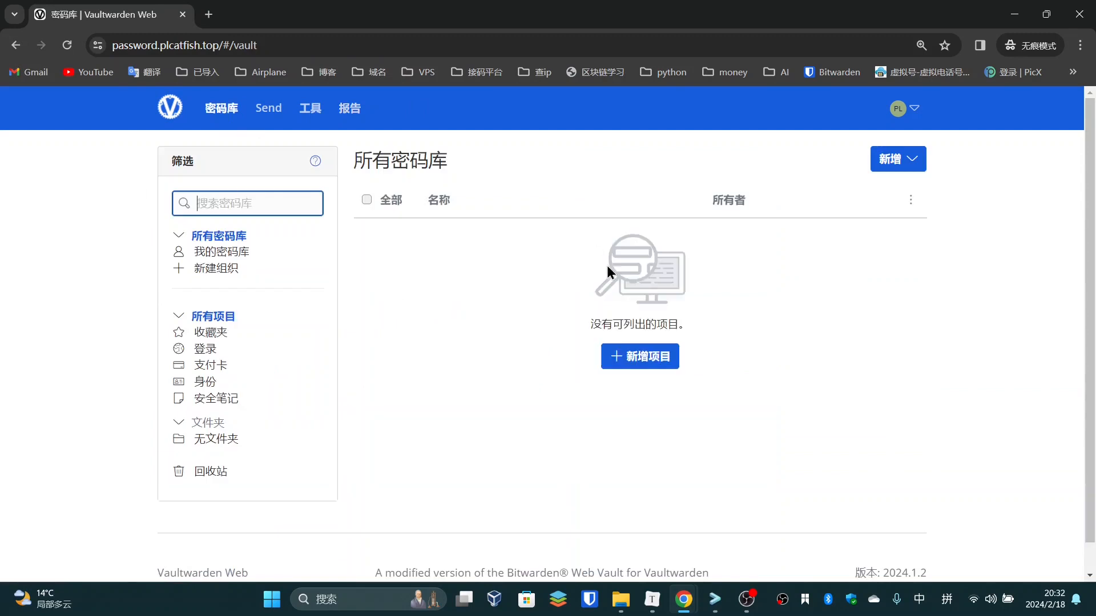
left_click(917, 112)
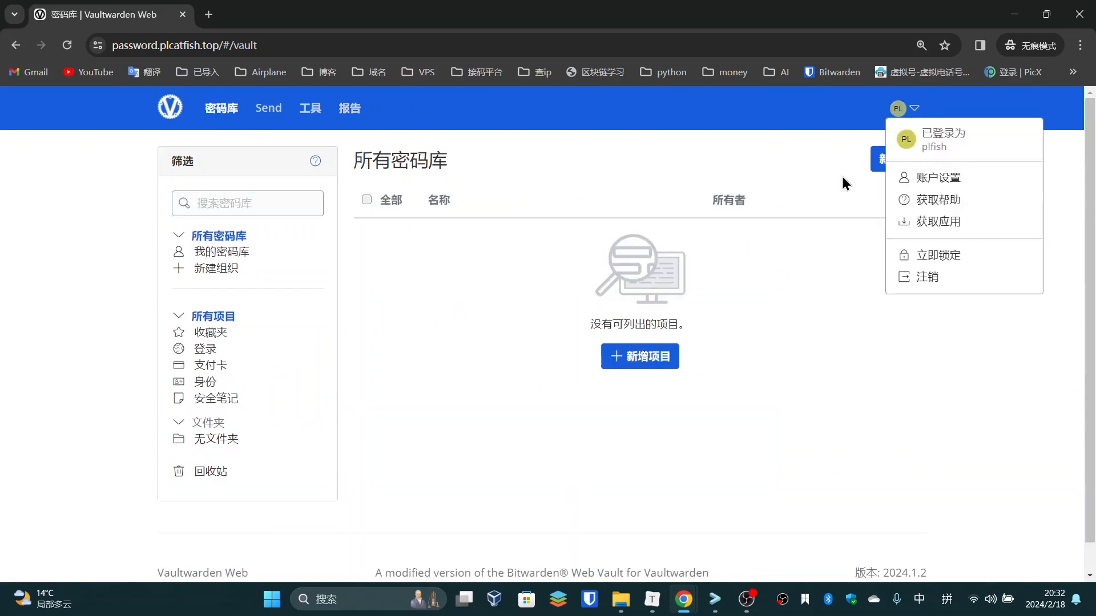
left_click(940, 184)
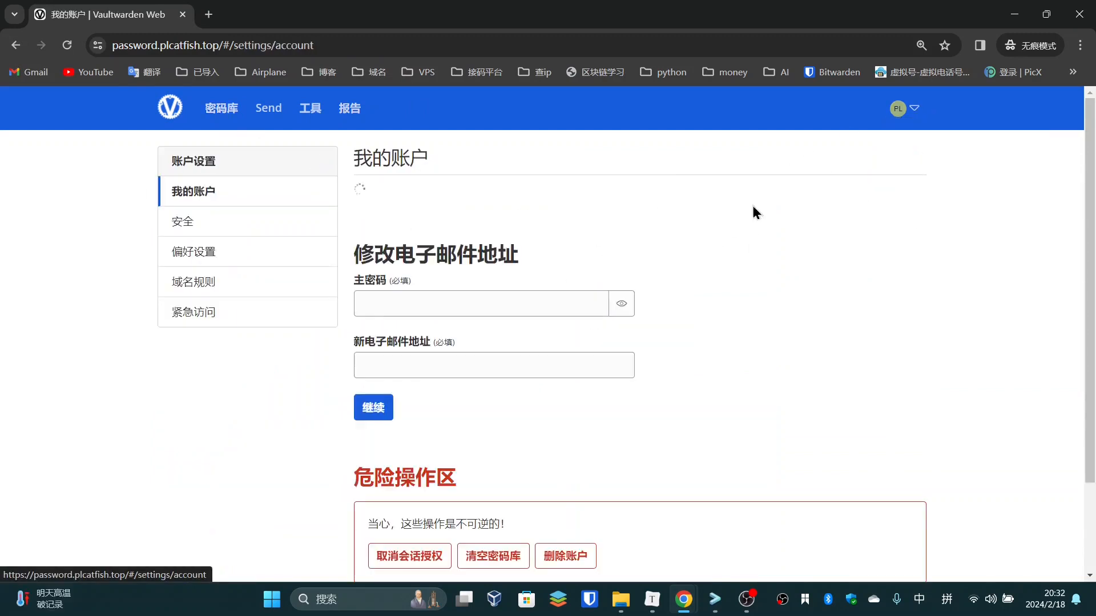
left_click_drag(646, 272, 848, 282)
left_click(761, 279)
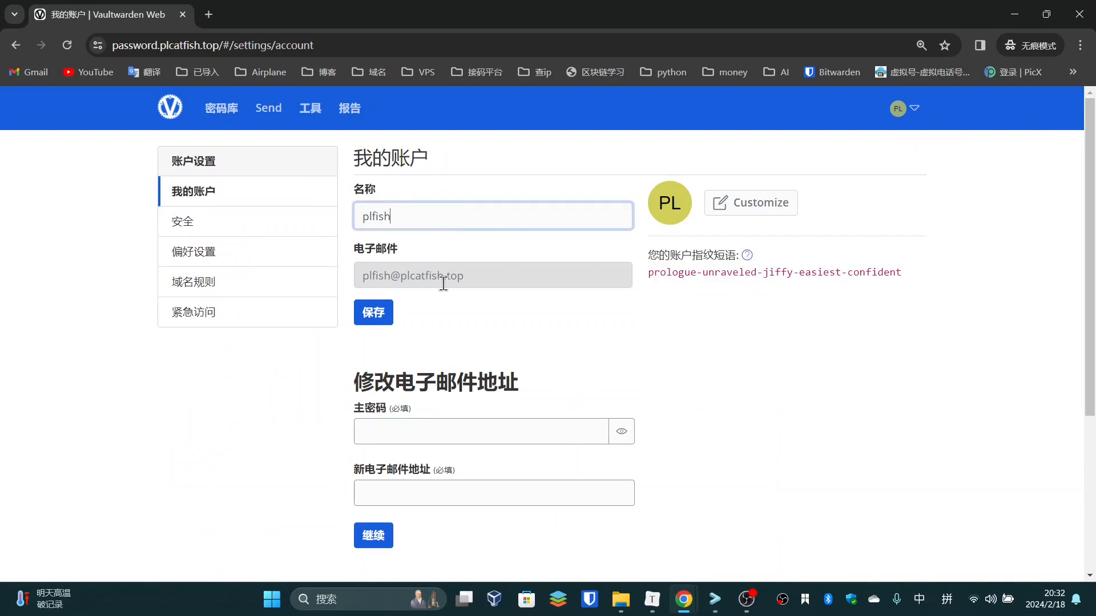
scroll(474, 343, "down", 5)
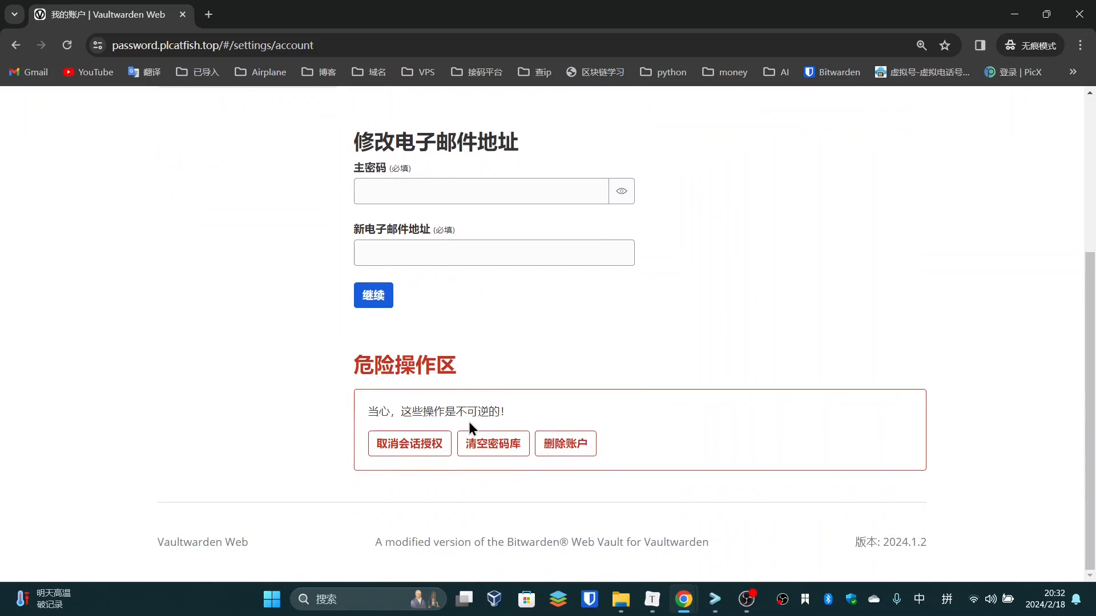
scroll(432, 425, "up", 5)
Review the 安全 settings for the master password, two-step login and keys, ending on 主密码
left_click(214, 223)
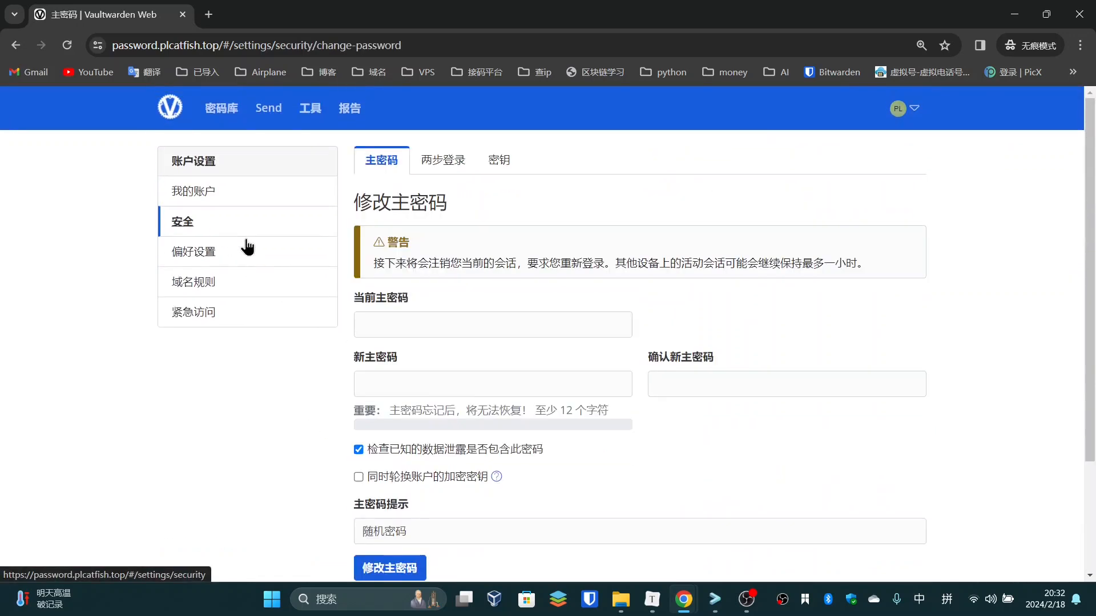
scroll(486, 263, "down", 3)
scroll(468, 234, "up", 3)
left_click(451, 167)
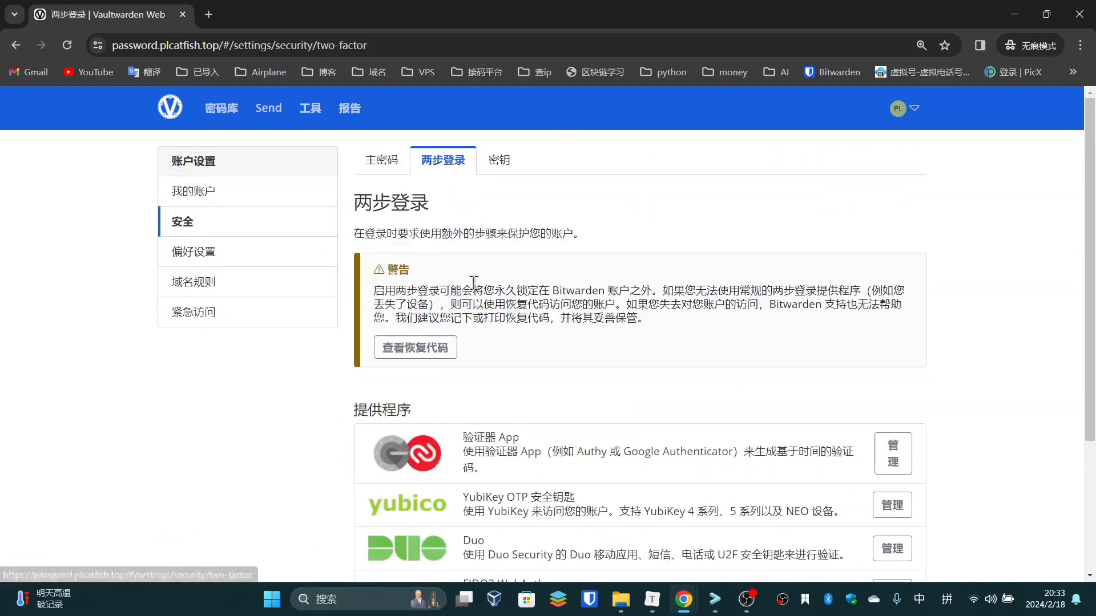
scroll(491, 366, "down", 3)
scroll(461, 371, "up", 3)
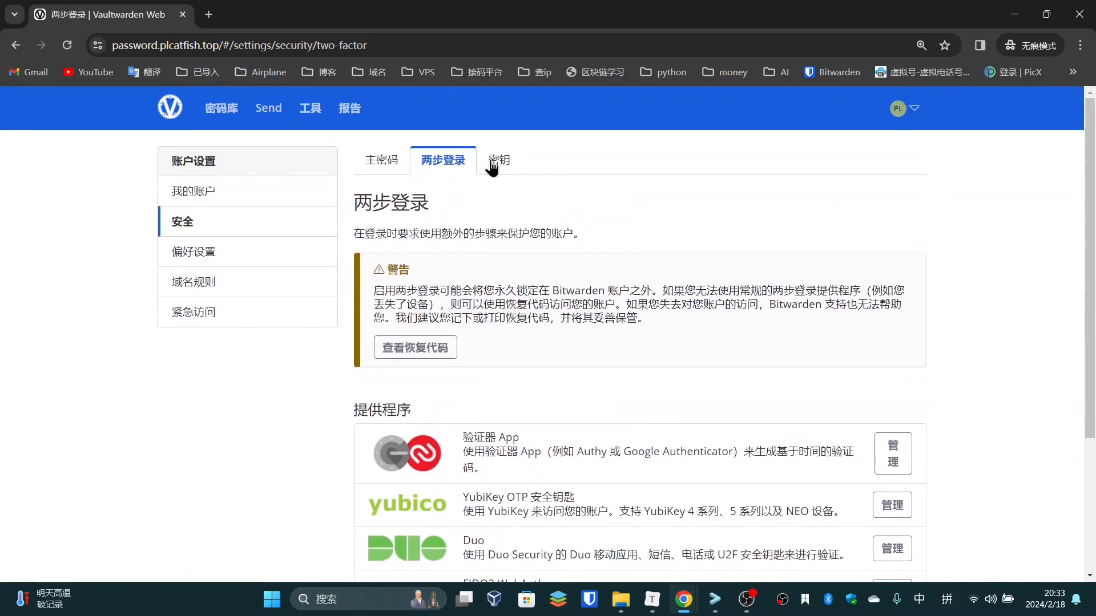
left_click(492, 162)
left_click(380, 163)
Open 偏好设置 and review the vault timeout, language and display preferences
left_click(250, 253)
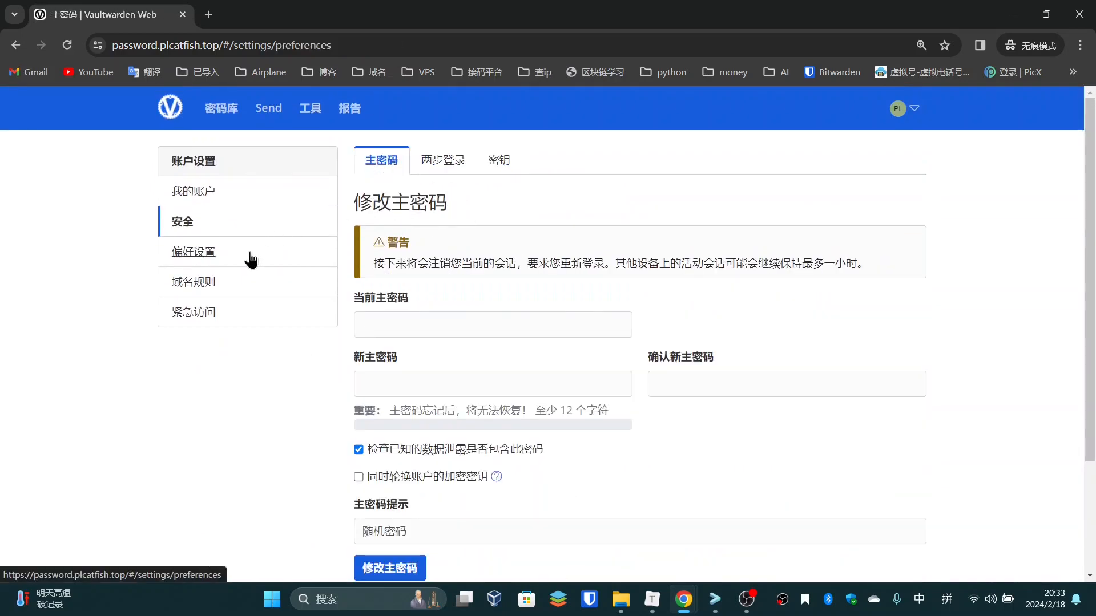
left_click(478, 243)
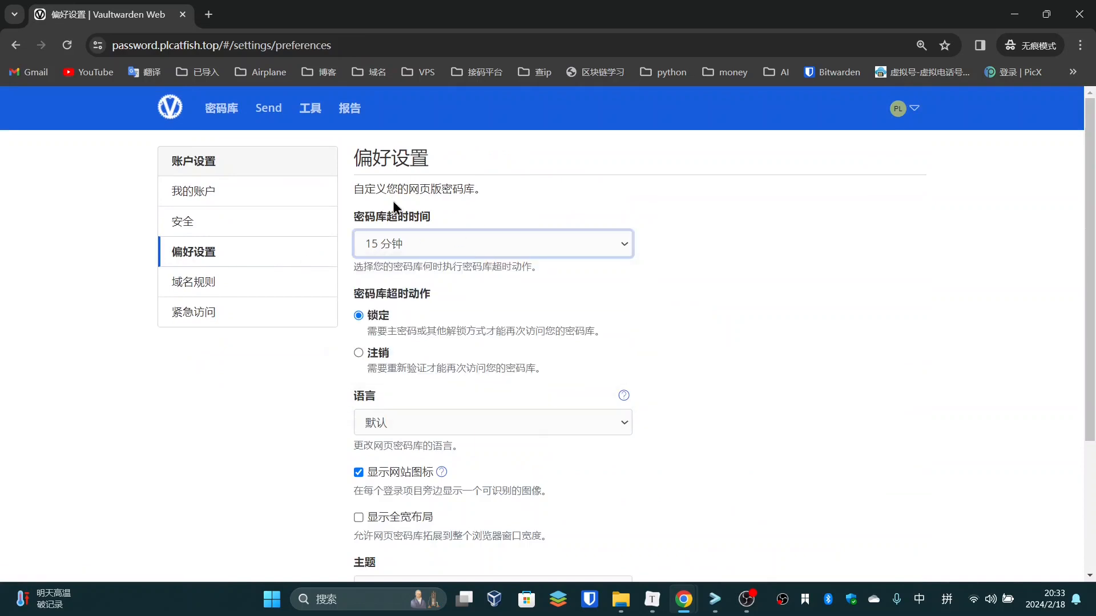
scroll(495, 294, "down", 3)
scroll(494, 286, "up", 3)
View the 域名规则 settings and the 紧急访问 page
left_click(243, 297)
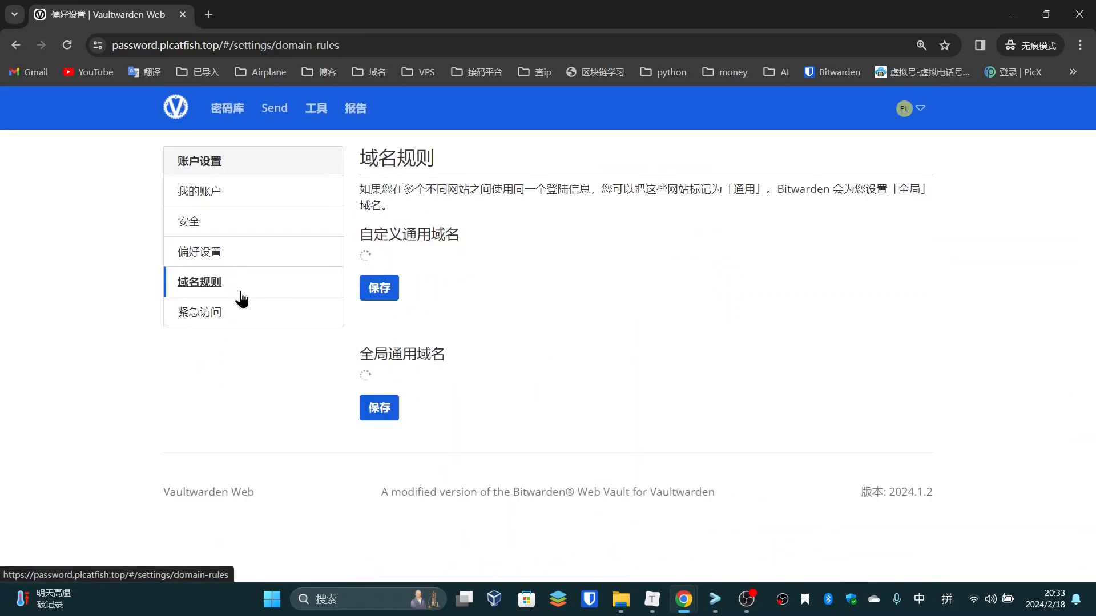
scroll(599, 228, "down", 2)
scroll(557, 273, "up", 2)
left_click(245, 312)
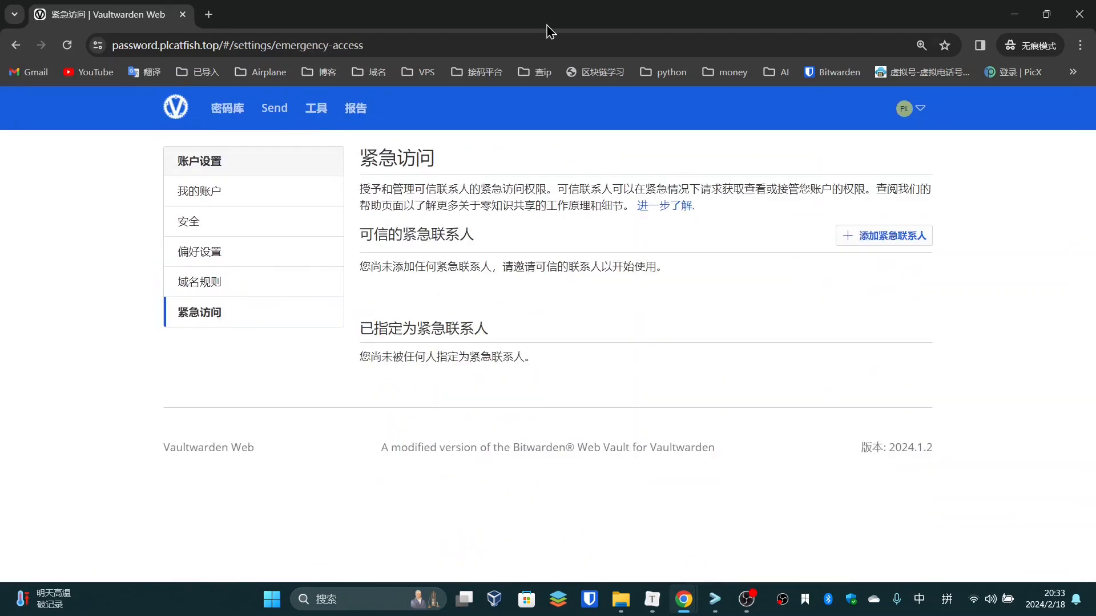
Switch to the browser window with the blog article and read section 7 on installing the Bitwarden browser extension
mouse_move(683, 600)
left_click(640, 528)
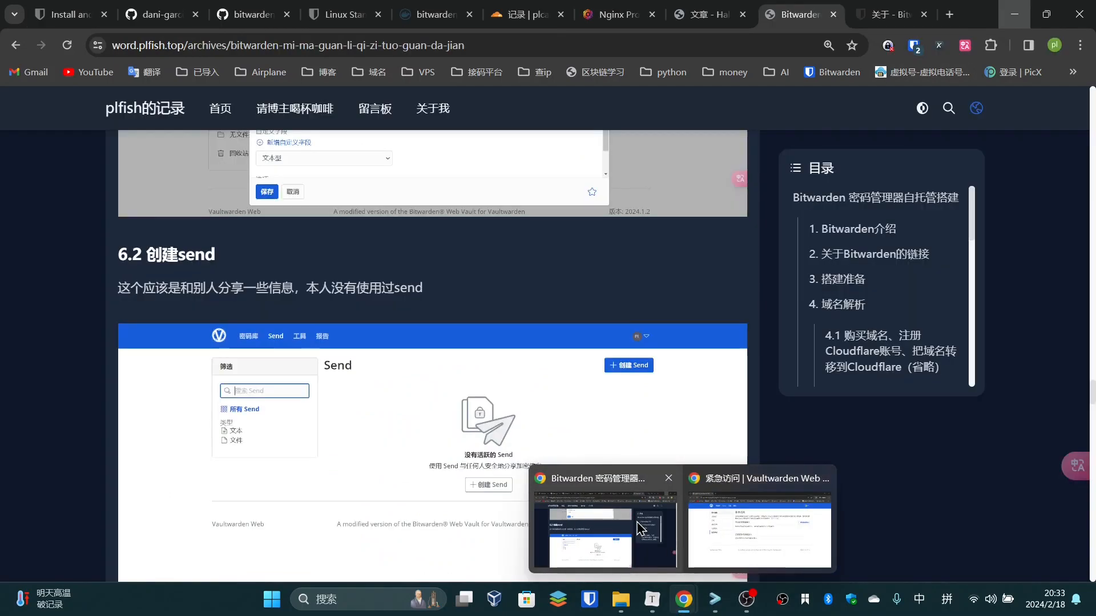
scroll(640, 528, "down", 5)
scroll(641, 528, "down", 15)
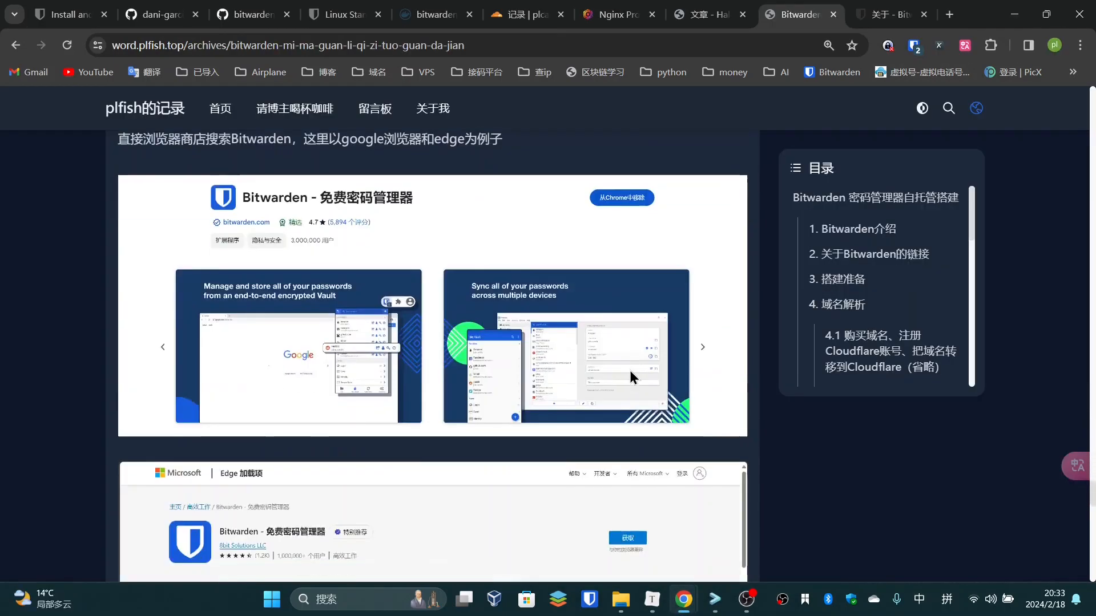
scroll(197, 322, "up", 6)
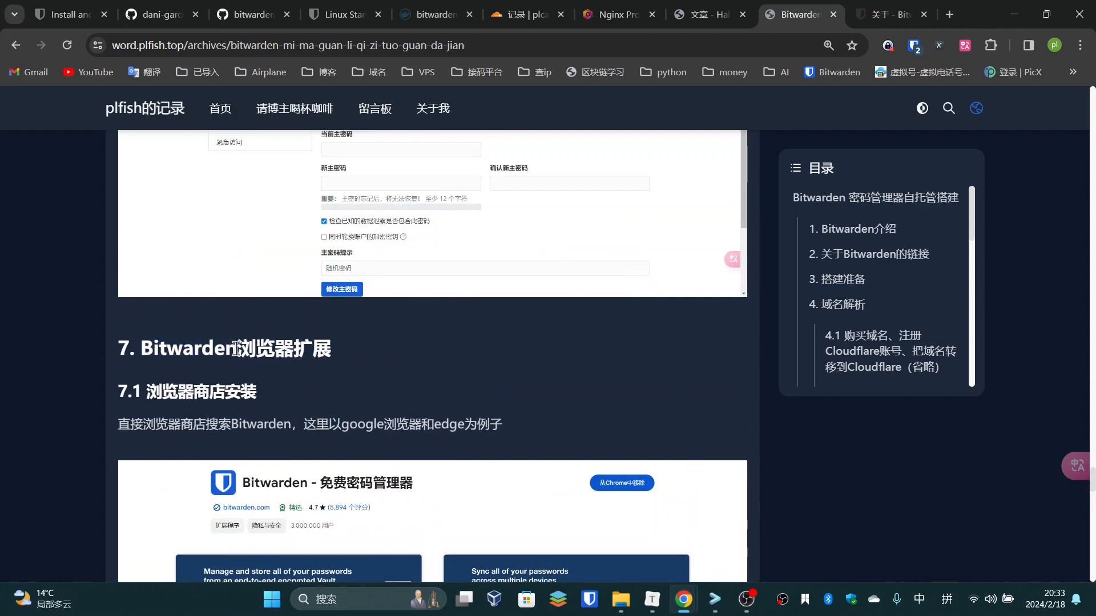
scroll(277, 400, "down", 2)
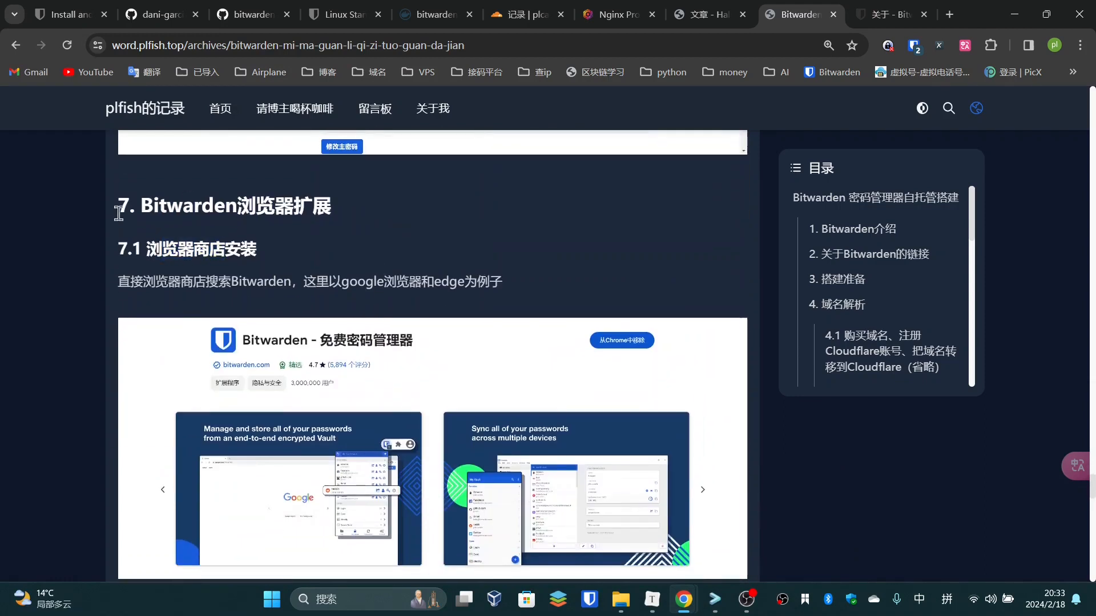
Switch to the Bitwarden download page and look through the browsers offered under browser extensions
left_click(72, 8)
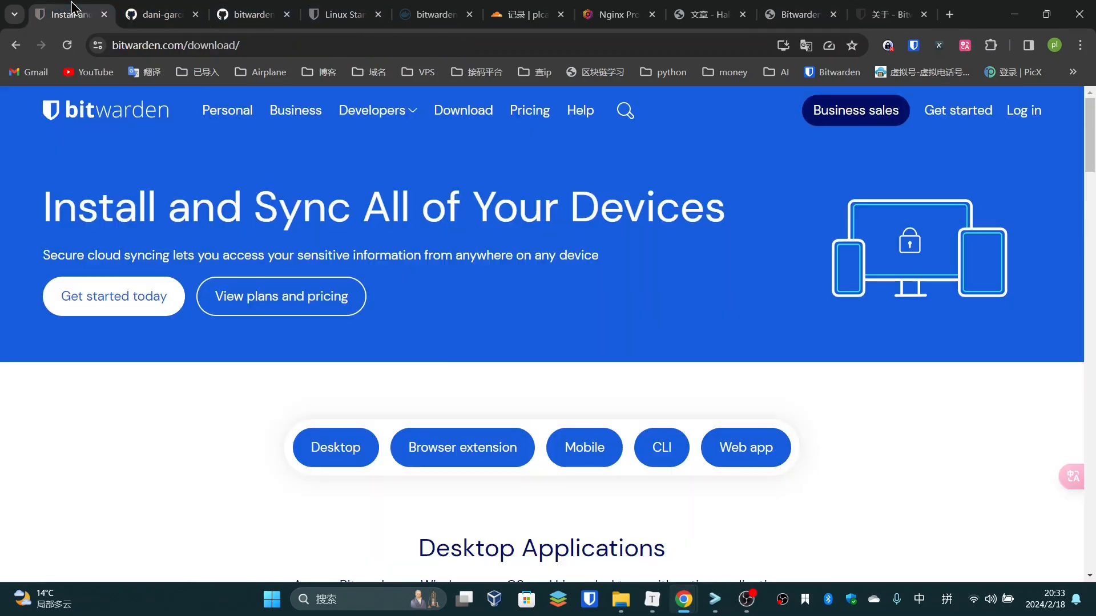
scroll(472, 416, "down", 3)
scroll(432, 263, "down", 9)
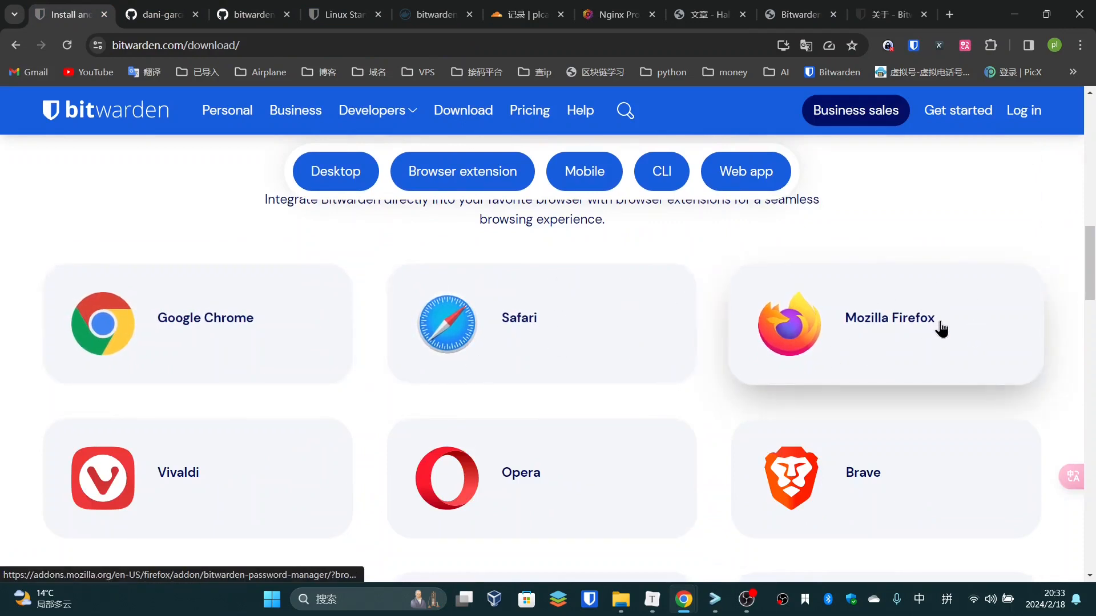
scroll(941, 329, "down", 2)
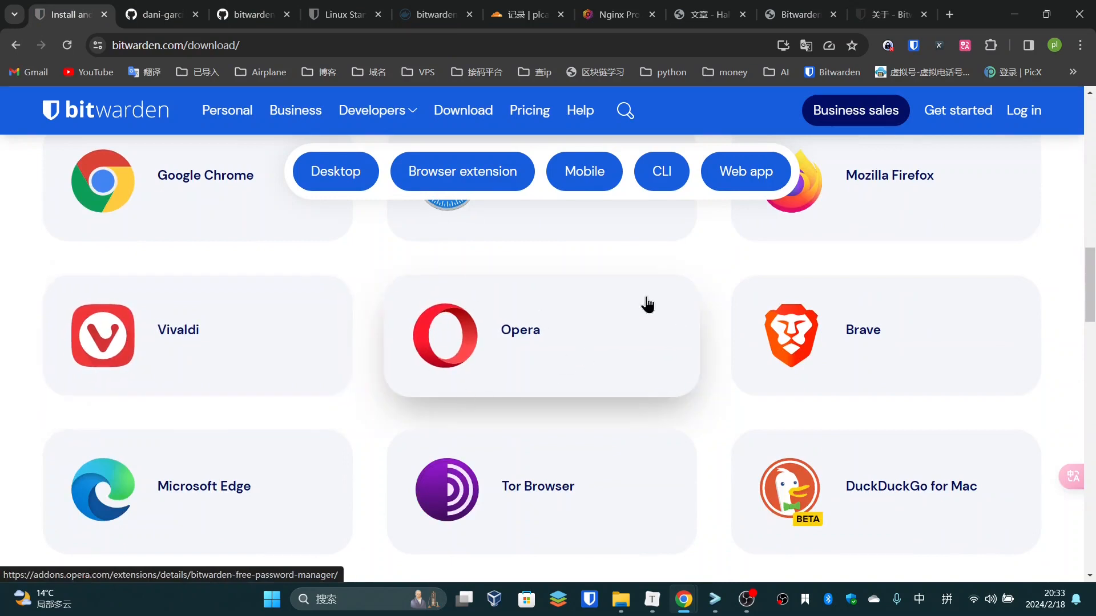
scroll(217, 419, "down", 2)
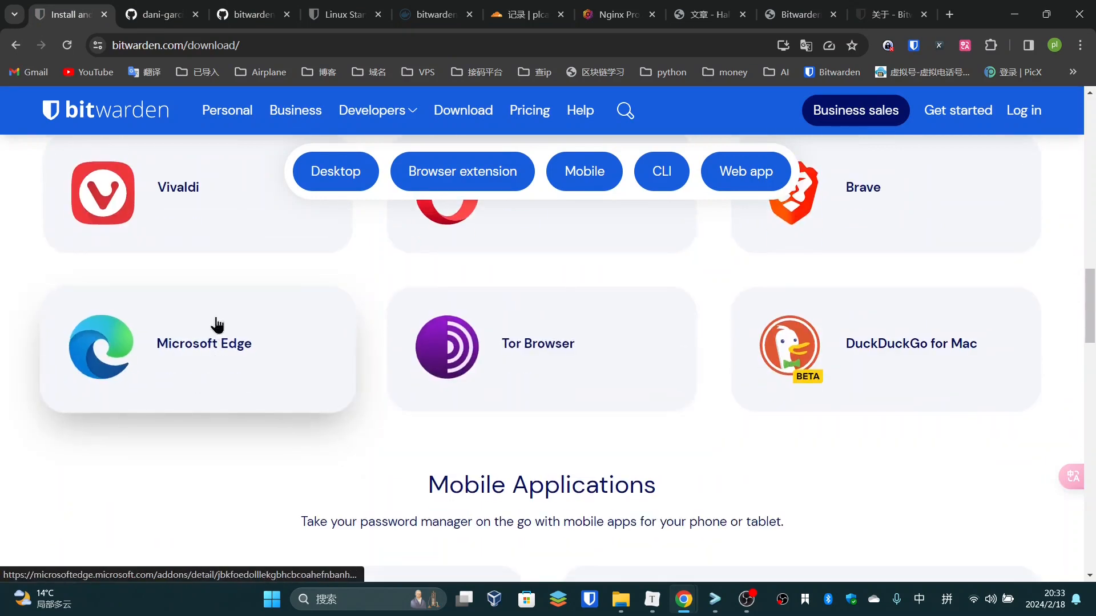
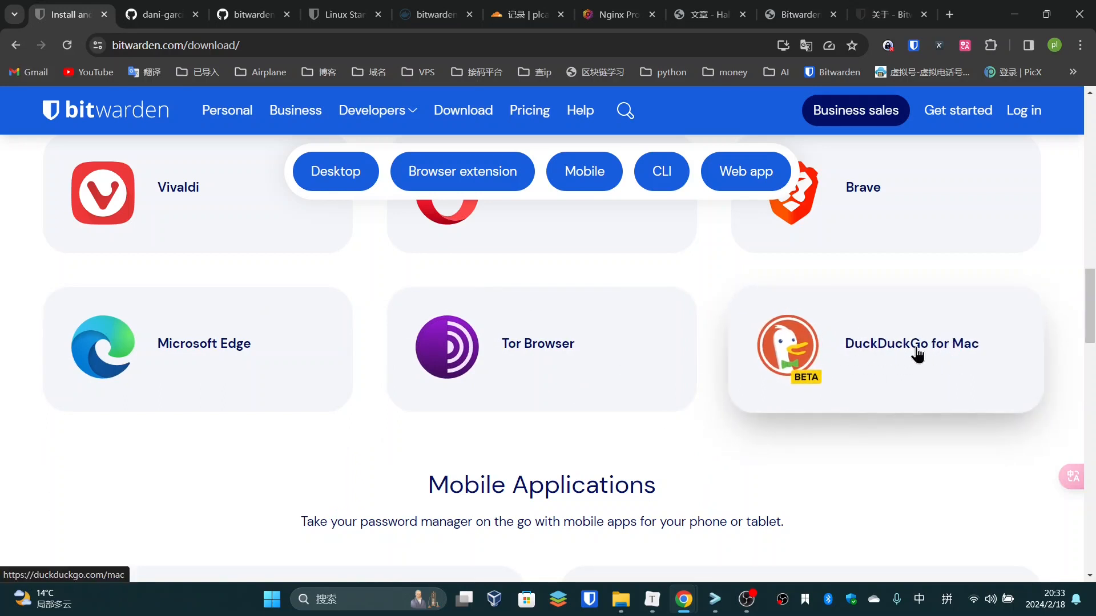
Look through the browsers offered under Web Browser Extensions on the Bitwarden download page
scroll(628, 434, "up", 7)
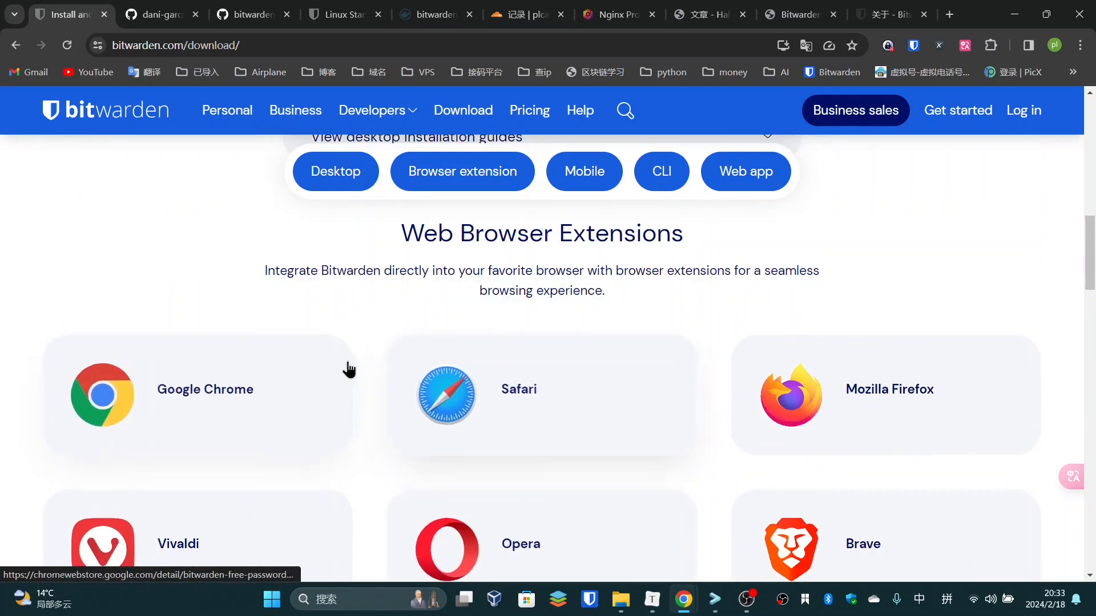
scroll(654, 233, "down", 5)
scroll(289, 337, "up", 2)
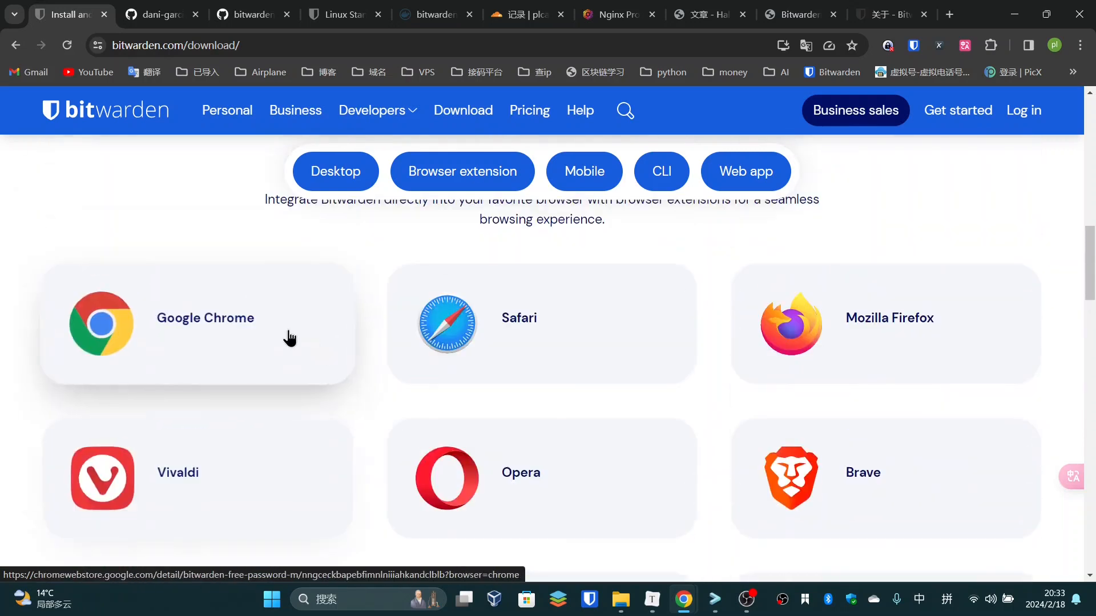
scroll(900, 350, "down", 3)
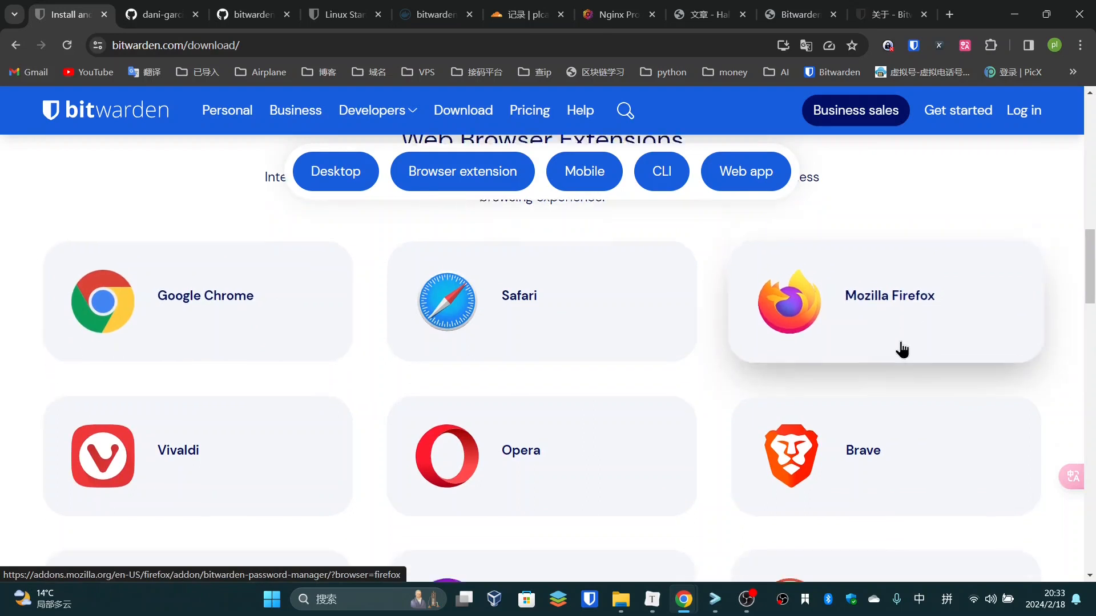
scroll(638, 338, "up", 2)
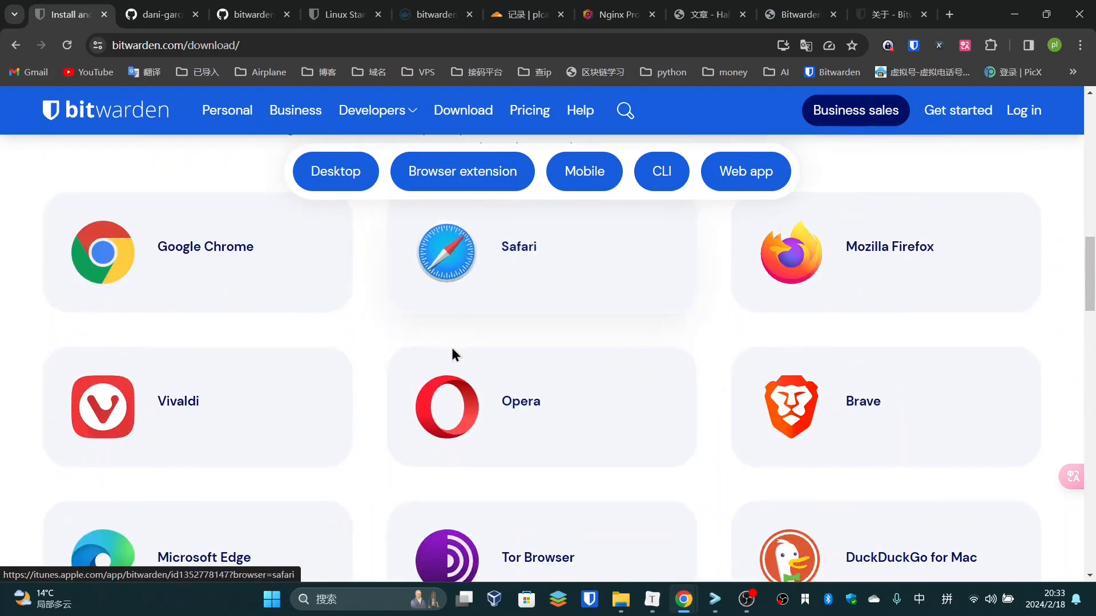
scroll(453, 355, "down", 1)
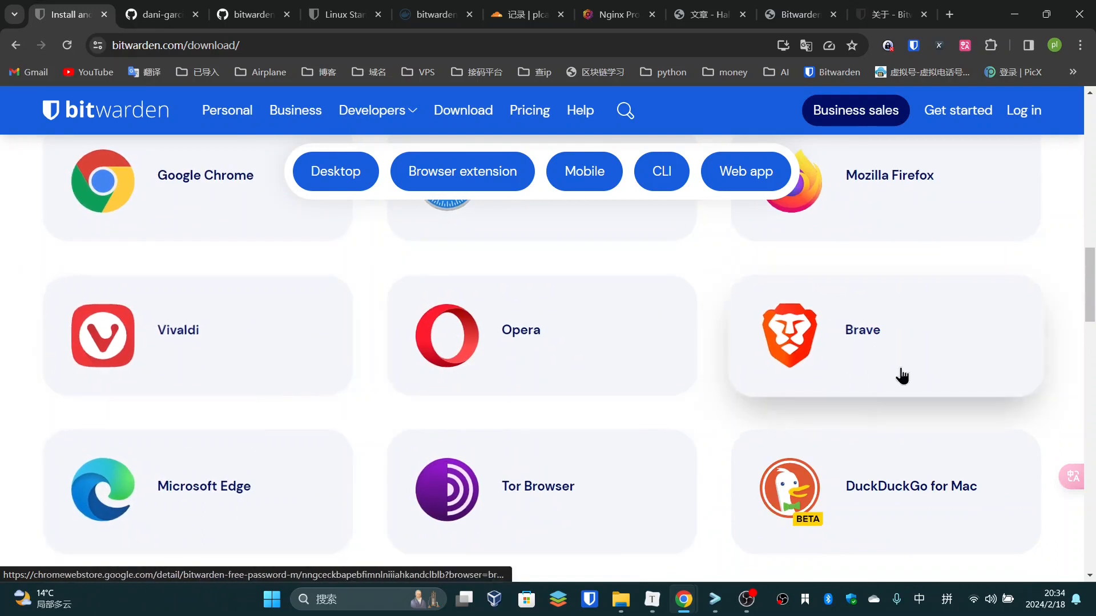
scroll(506, 492, "down", 4)
scroll(508, 494, "up", 7)
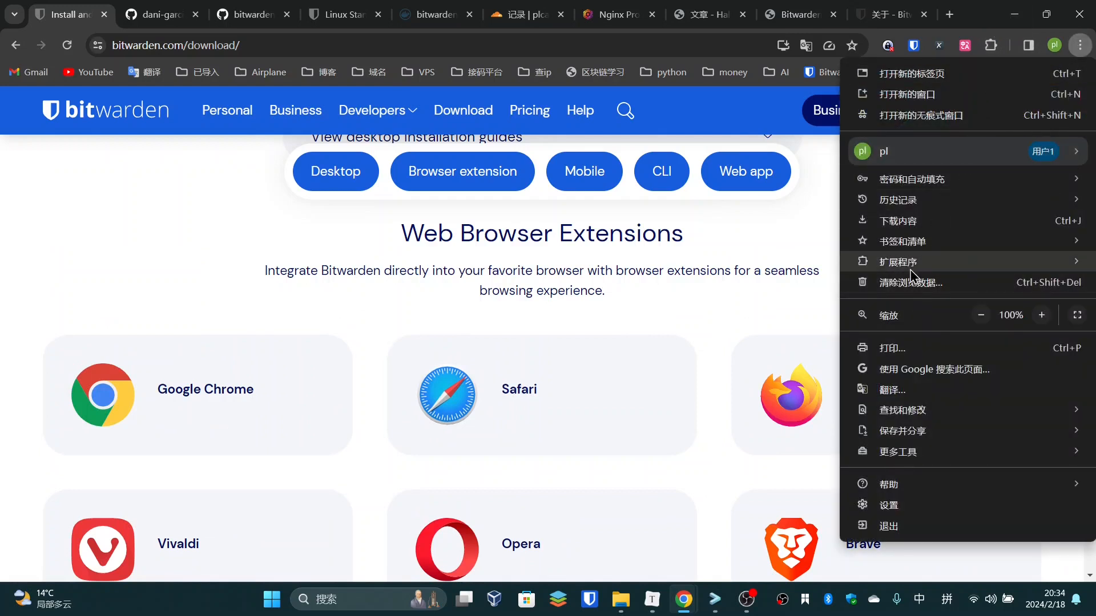
mouse_move(910, 265)
left_click(824, 265)
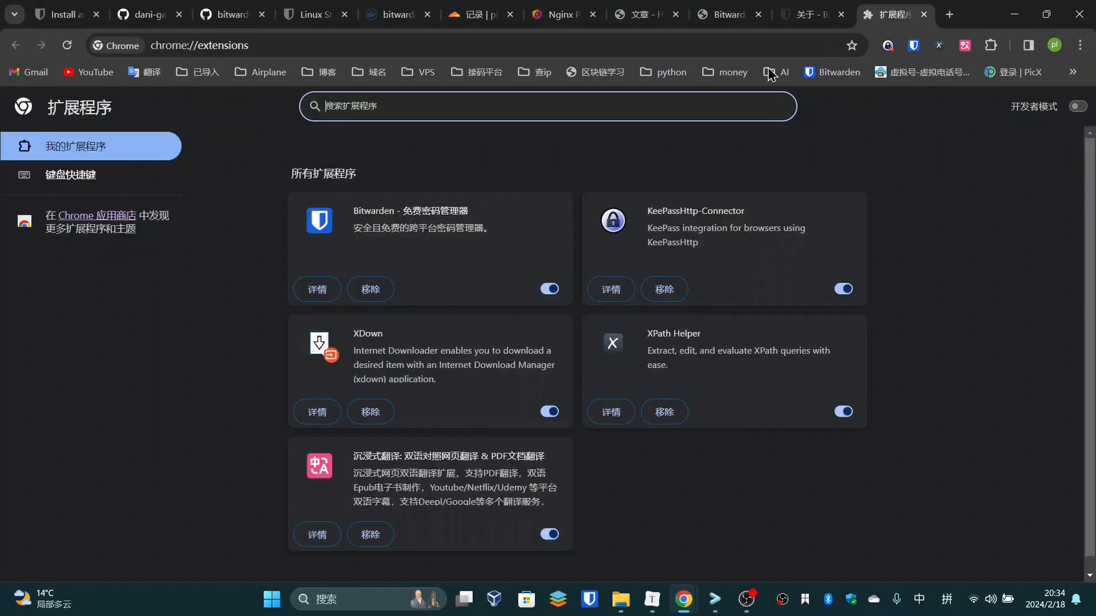
left_click(923, 14)
Open the Chrome Web Store from the browser's extension options
left_click(1080, 45)
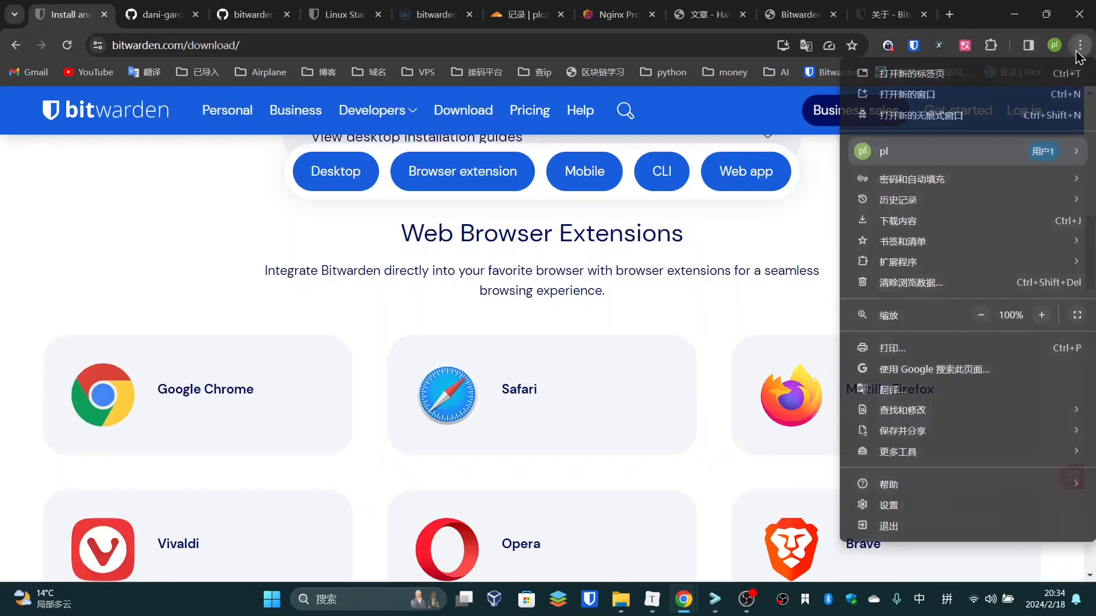
mouse_move(943, 266)
left_click(806, 283)
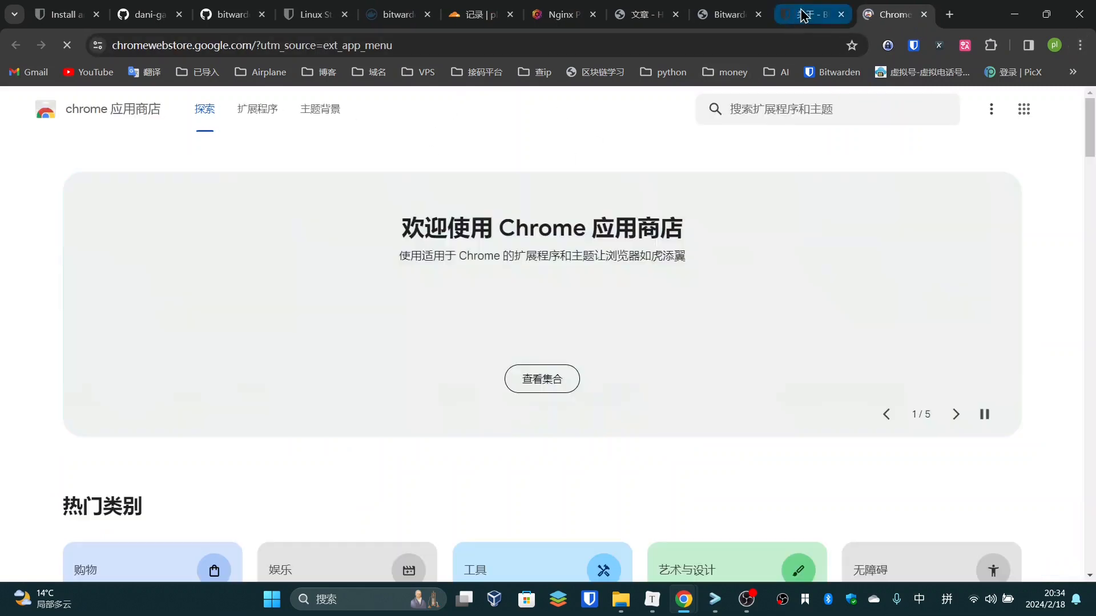
Search the Chrome Web Store for "bitwa" and open the Bitwarden - Free Password Manager extension page
left_click(780, 110)
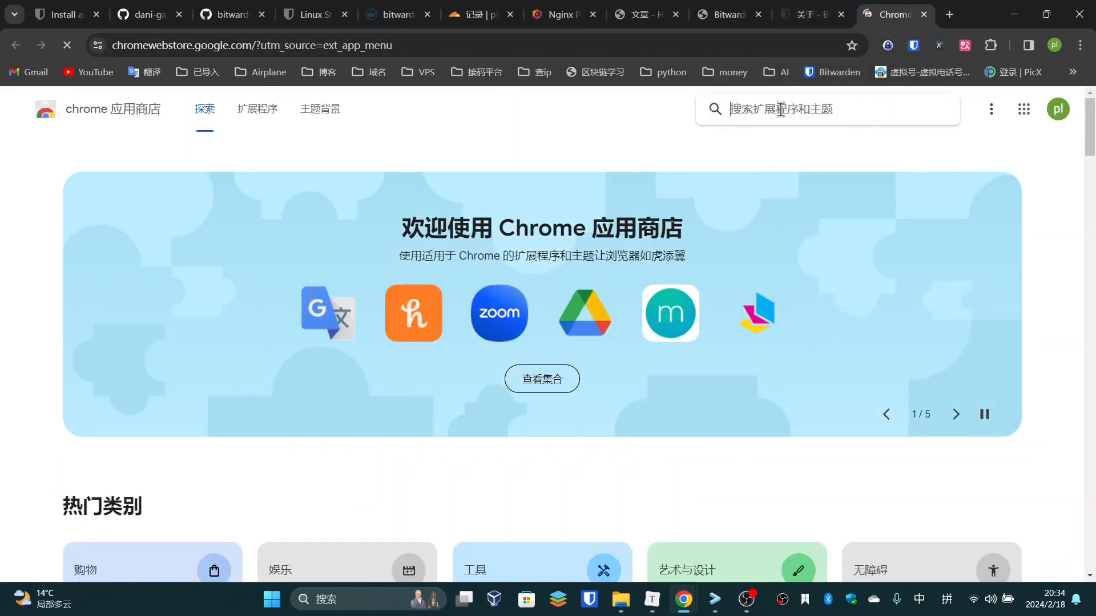
type("bit")
key("BackSpace")
key("BackSpace")
key("BackSpace")
key("shift")
type("bitwa")
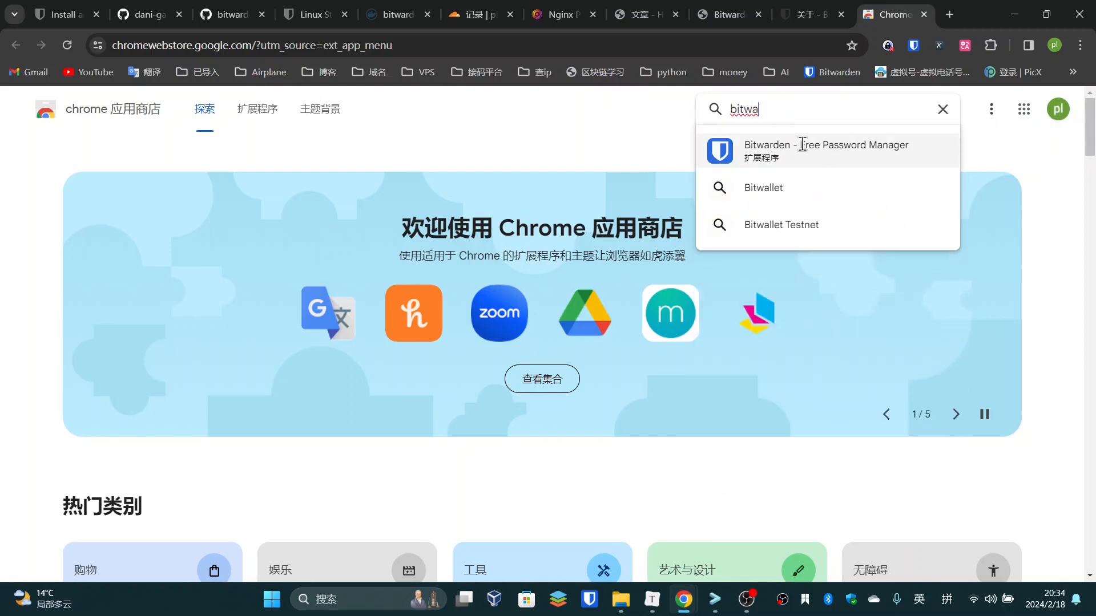
left_click(773, 147)
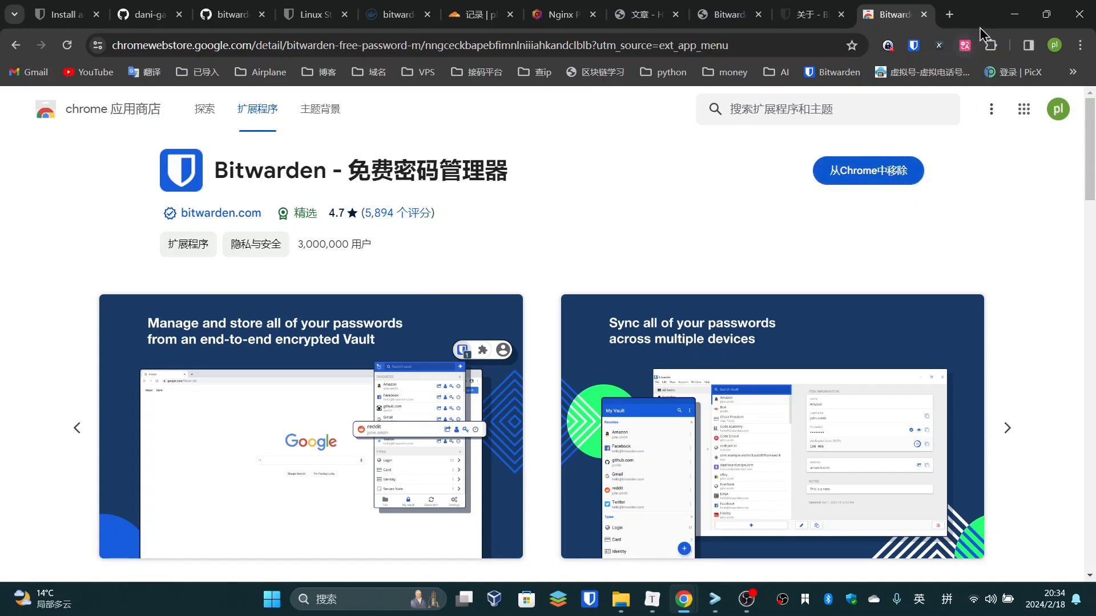
Return to the Bitwarden blog article and go to section 7.2 手动上传安装
left_click(1014, 15)
mouse_move(682, 599)
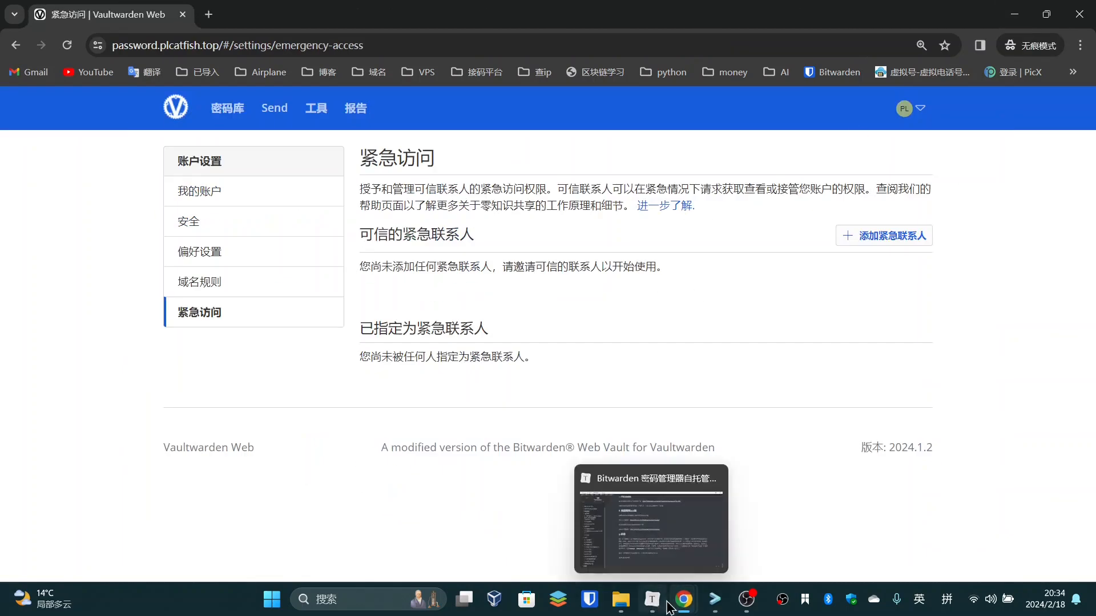
left_click(613, 528)
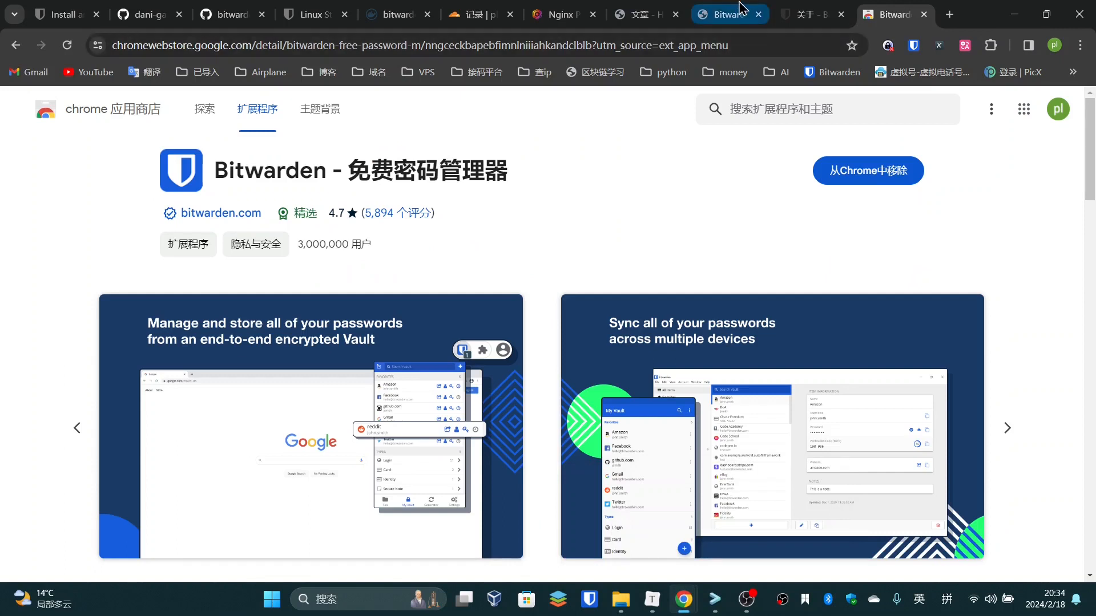
left_click(729, 17)
scroll(517, 288, "down", 3)
scroll(517, 289, "down", 5)
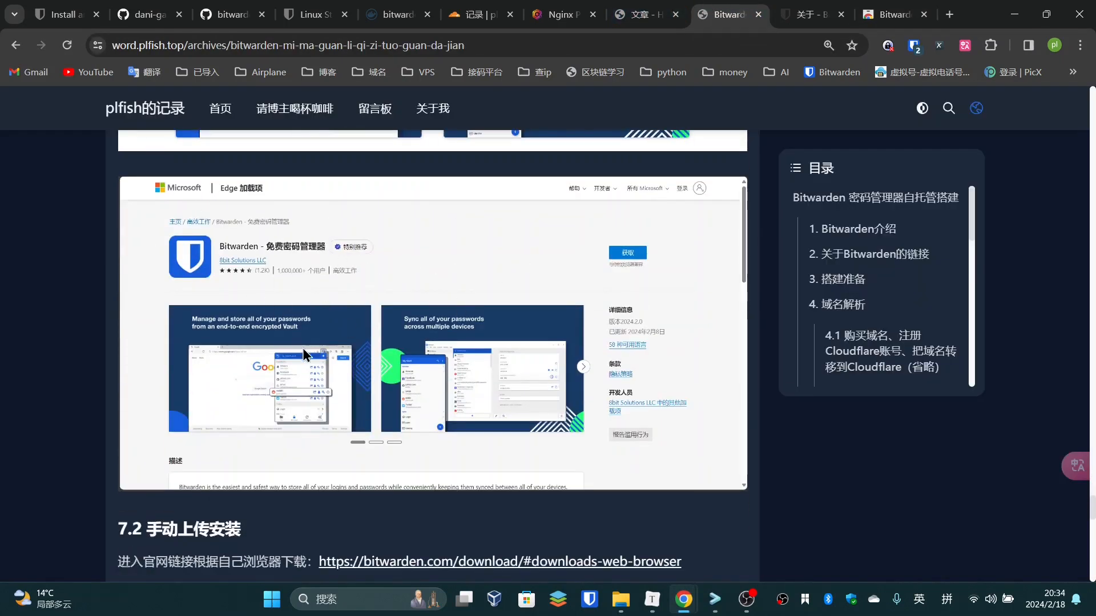
scroll(303, 350, "down", 1)
scroll(231, 428, "down", 2)
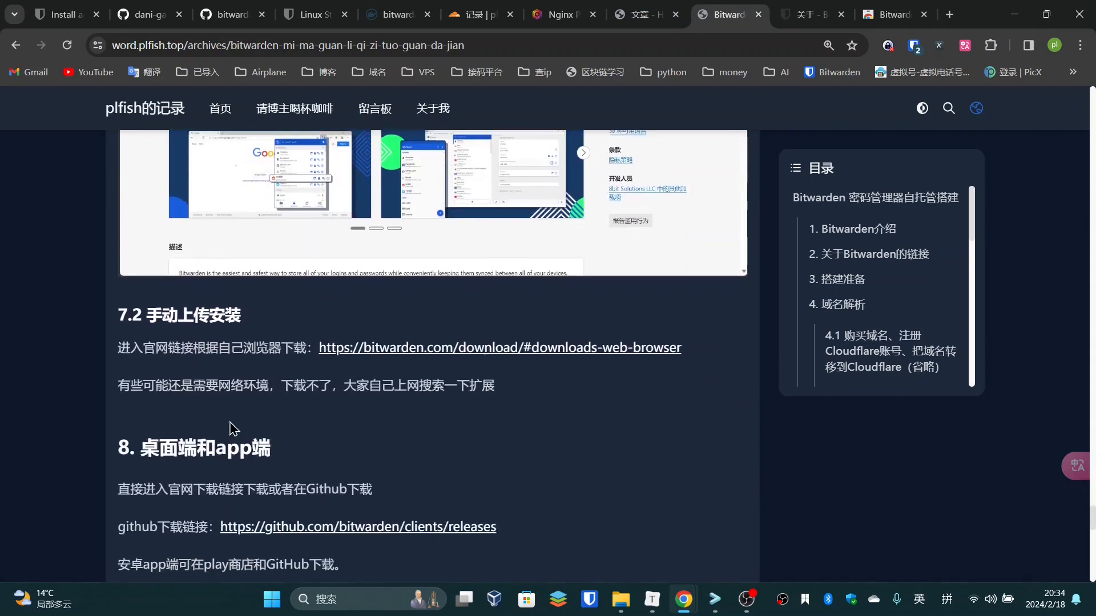
Read section 7.2 on downloading the extension from the official site and the note about needing a suitable network environment
mouse_move(173, 399)
left_mouse_down()
mouse_move(444, 394)
mouse_move(189, 388)
left_mouse_up()
left_click(489, 392)
left_click(359, 393)
left_click(183, 389)
left_click(255, 385)
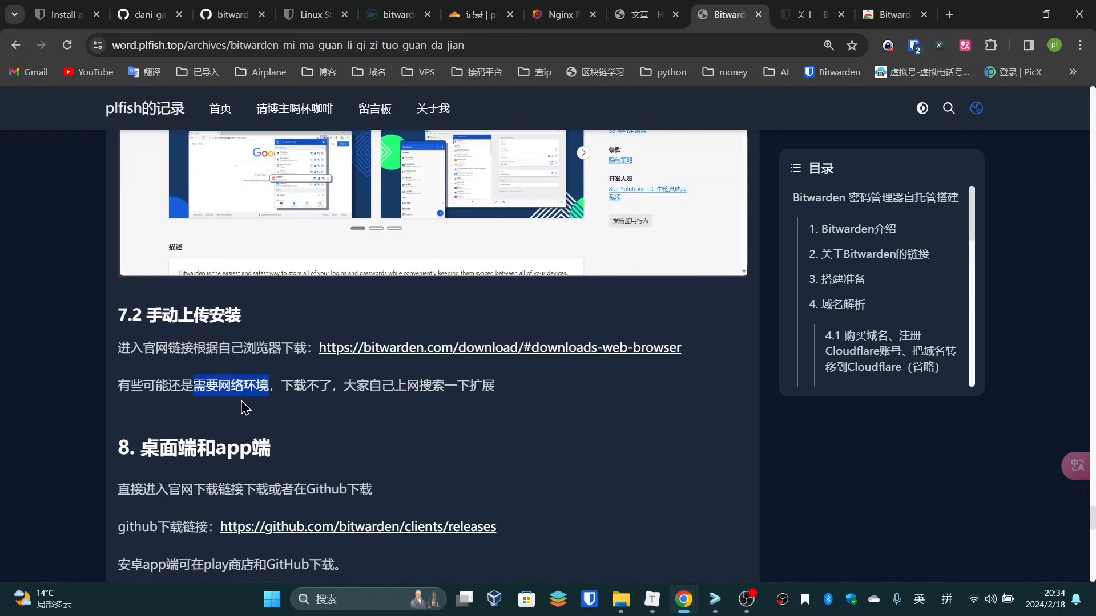
scroll(269, 358, "up", 6)
scroll(326, 368, "down", 5)
left_click(241, 475)
left_click_drag(219, 458, 322, 461)
left_click(274, 454)
left_click(310, 462)
left_click_drag(263, 425, 126, 420)
left_click(137, 425)
left_click(237, 429)
left_click(252, 409)
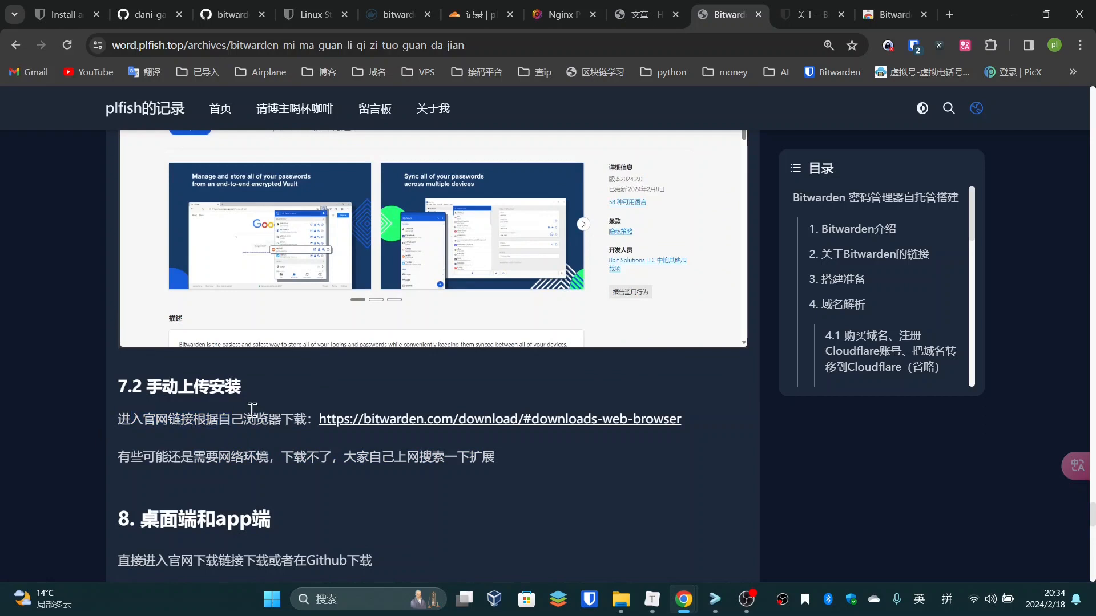
left_click_drag(285, 407, 120, 417)
left_click(187, 440)
View section 8 桌面端和app端 of the blog article with its GitHub download links
scroll(248, 449, "down", 1)
scroll(247, 387, "down", 3)
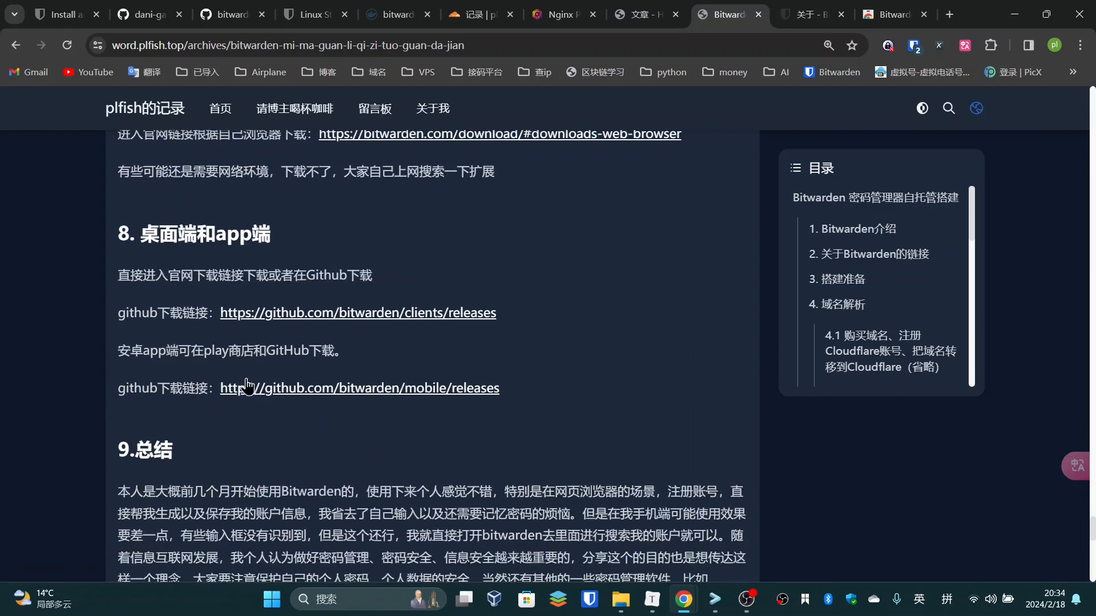
left_click_drag(152, 232, 268, 231)
left_click(269, 232)
scroll(268, 273, "up", 3)
Open the Mozilla Firefox extension page from the Bitwarden download page, look at its download options and close it
left_click(231, 15)
left_click(304, 8)
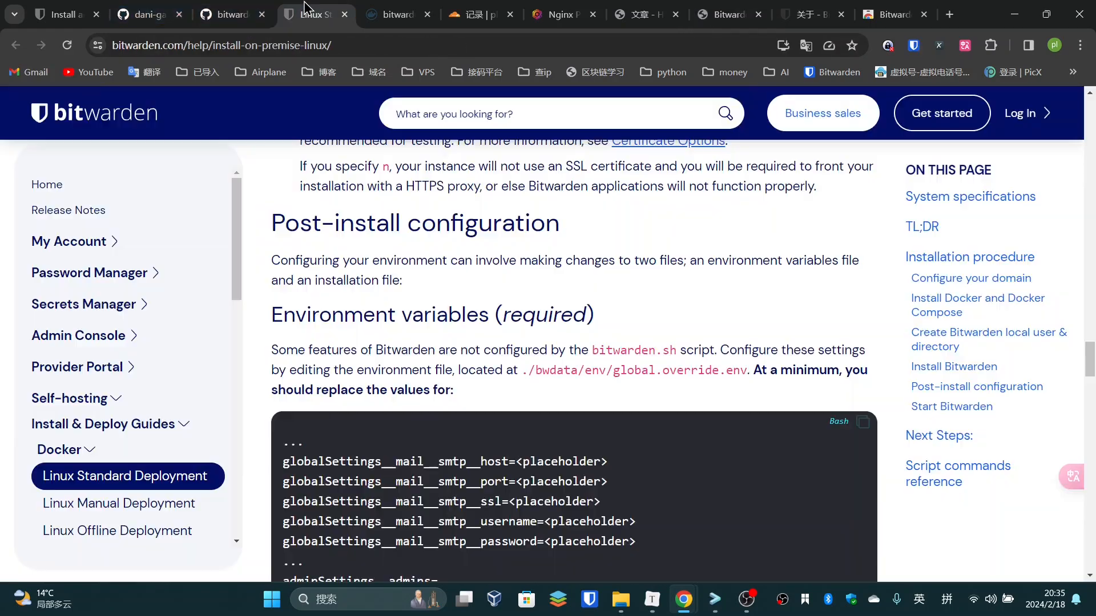
left_click(65, 13)
left_click(847, 330)
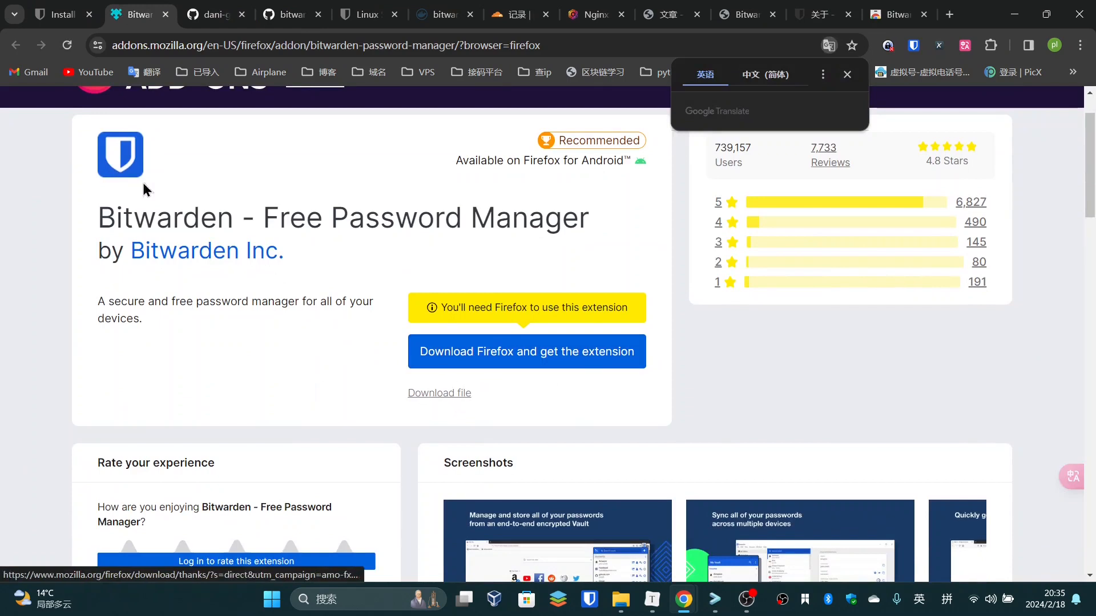
key("ctrl+w")
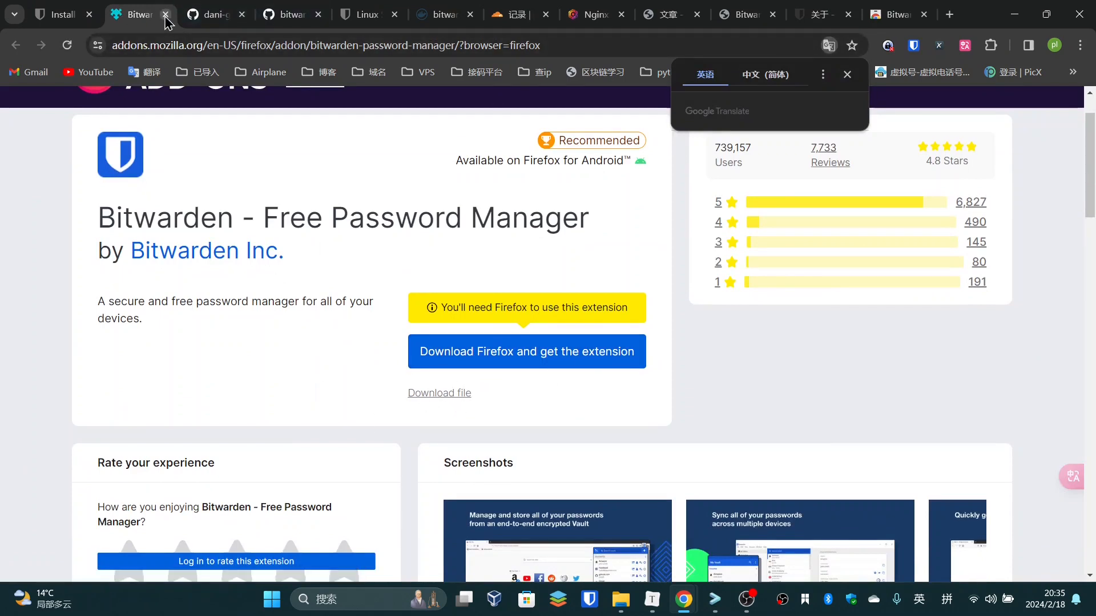
Review section 8 of the article and go to the Desktop downloads on the Bitwarden download page
left_click(796, 12)
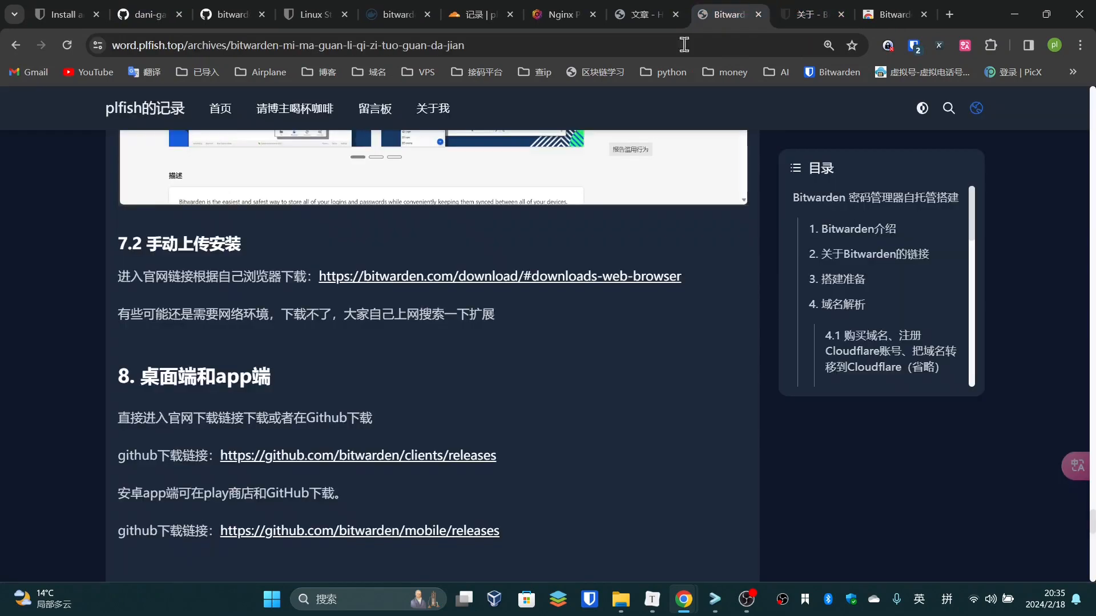
scroll(520, 338, "down", 3)
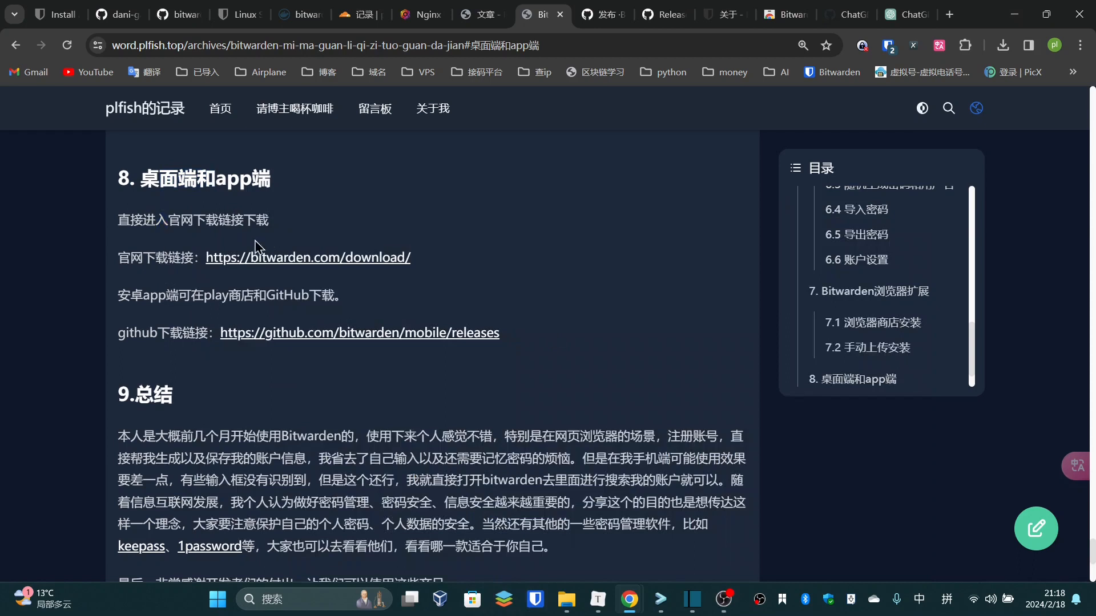
left_click(55, 14)
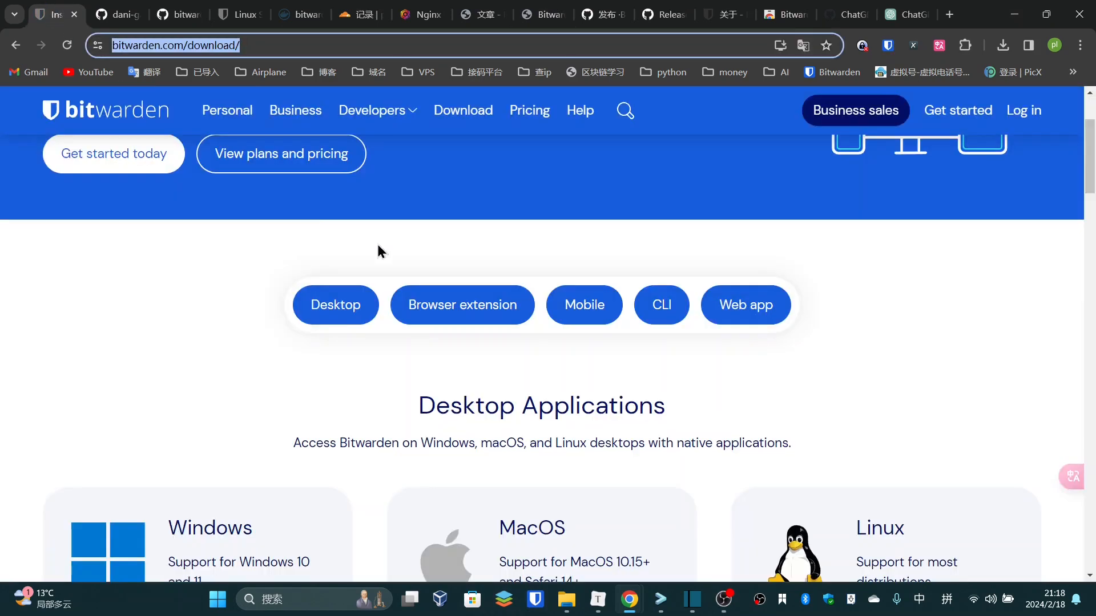
left_click(338, 311)
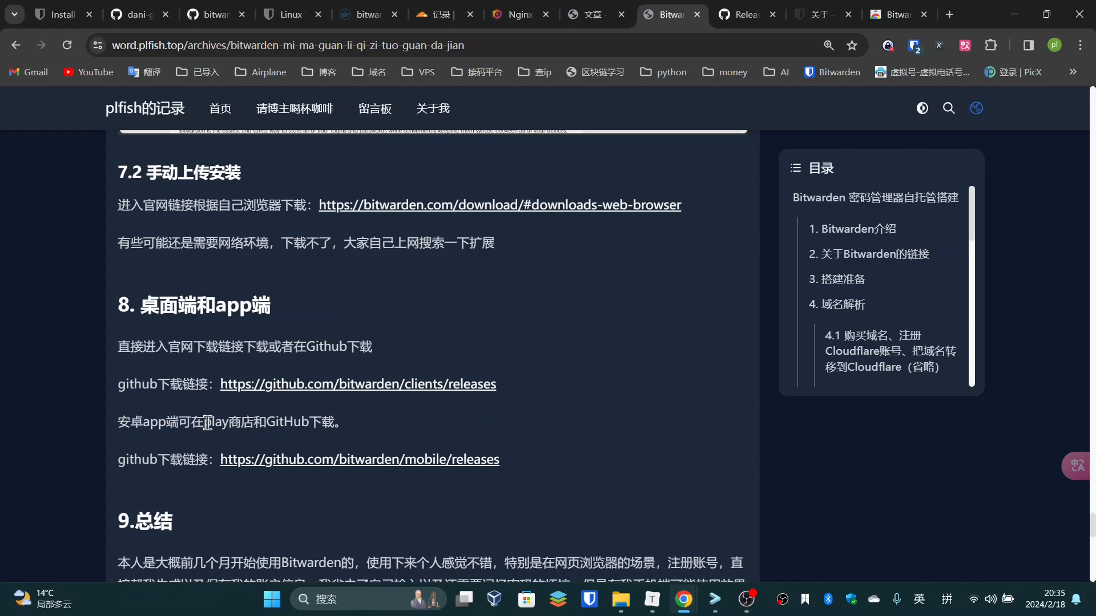
Open the article's bitwarden/mobile releases link in a new tab and look through the release assets
right_click(331, 464)
left_click(371, 214)
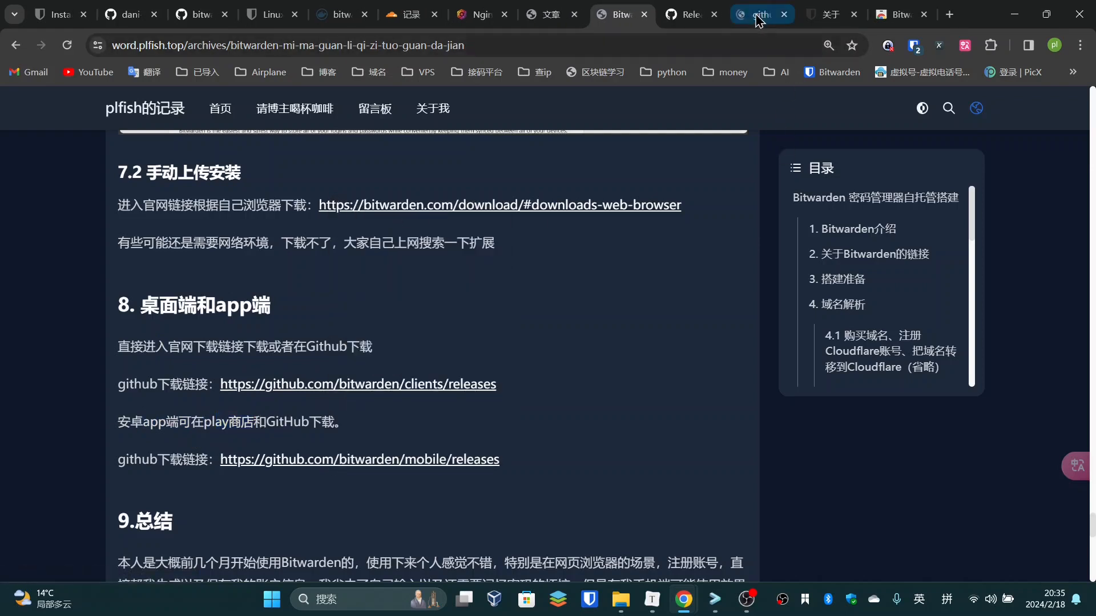
left_click(758, 20)
scroll(472, 338, "down", 5)
scroll(457, 333, "up", 3)
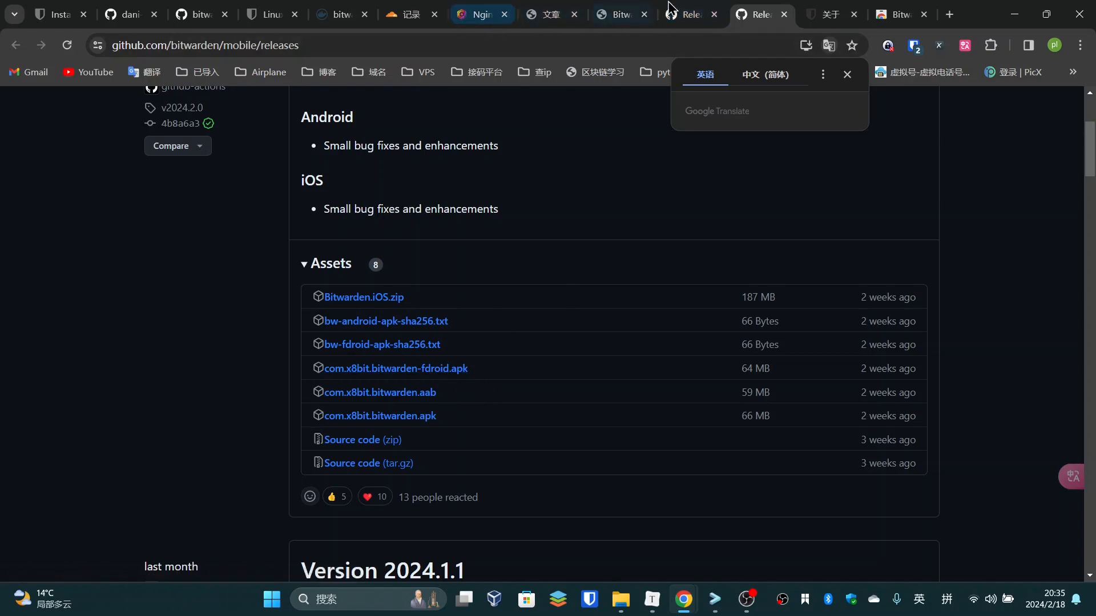
Return to the blog article and read the Android app download note and section 9 总结
left_click(621, 14)
scroll(315, 398, "down", 2)
scroll(315, 398, "down", 3)
left_click_drag(343, 208, 234, 209)
left_click(230, 208)
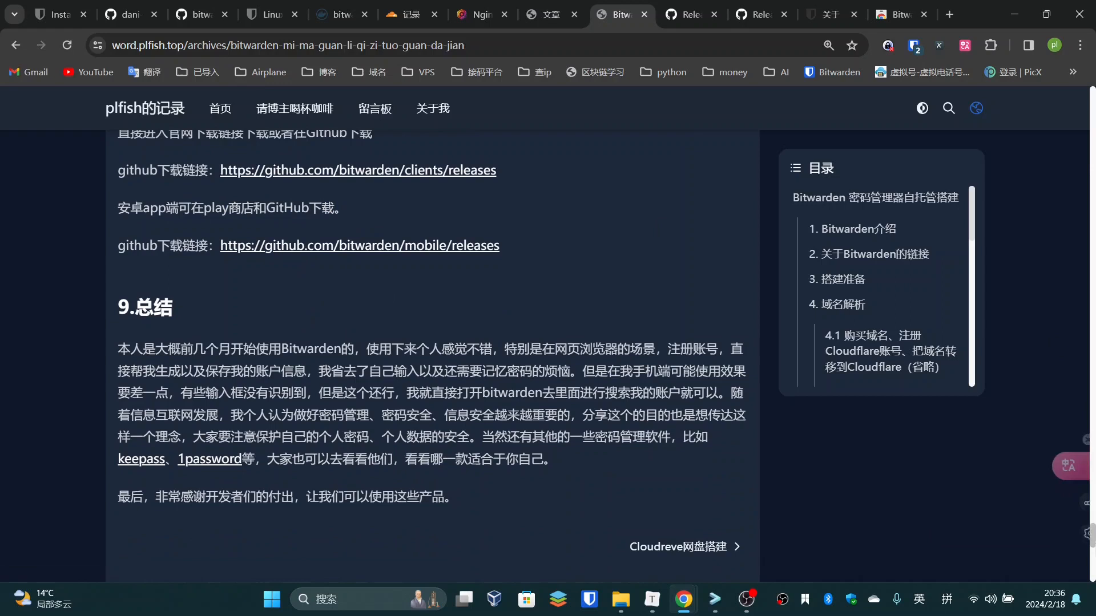
Go to the blog's Halo console login page and autofill the username and password with Bitwarden's halo entry
left_click_drag(1091, 539, 1080, 105)
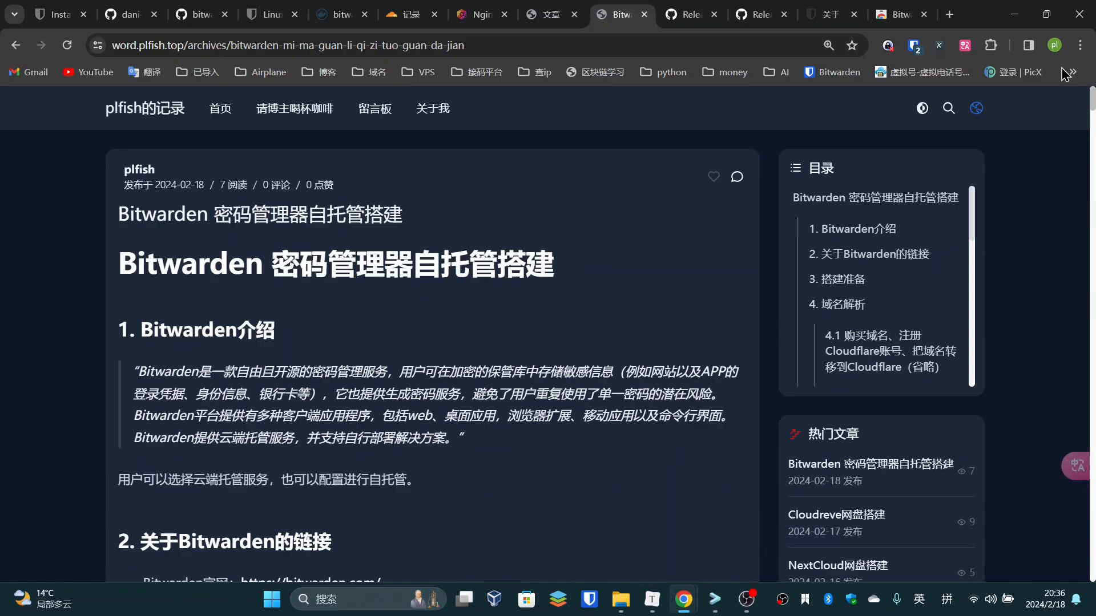
mouse_move(978, 116)
left_click_drag(384, 262, 333, 220)
left_click(333, 219)
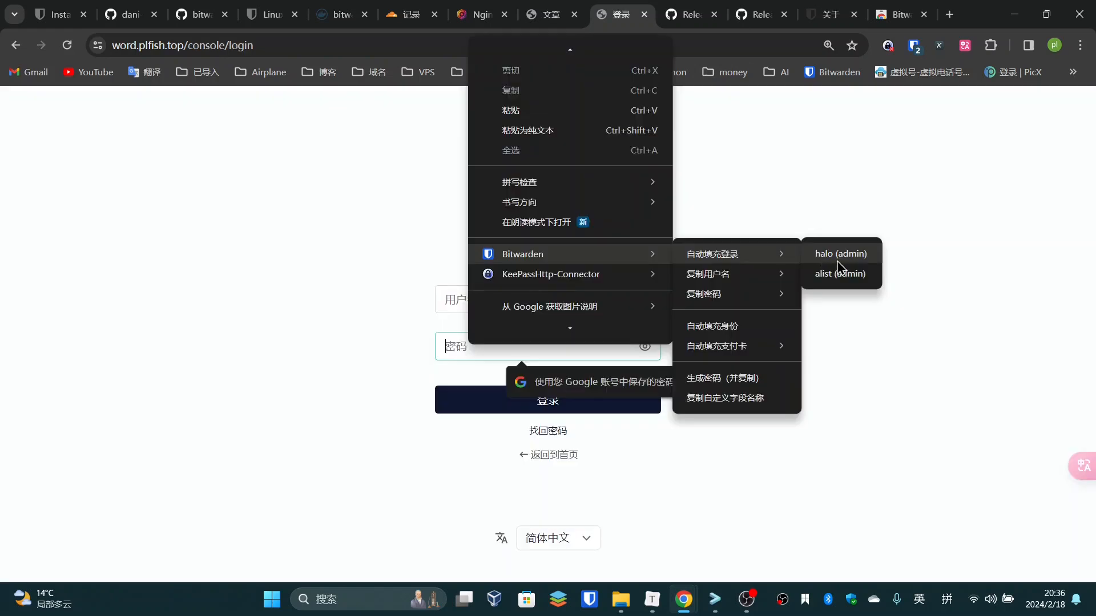
left_click(841, 256)
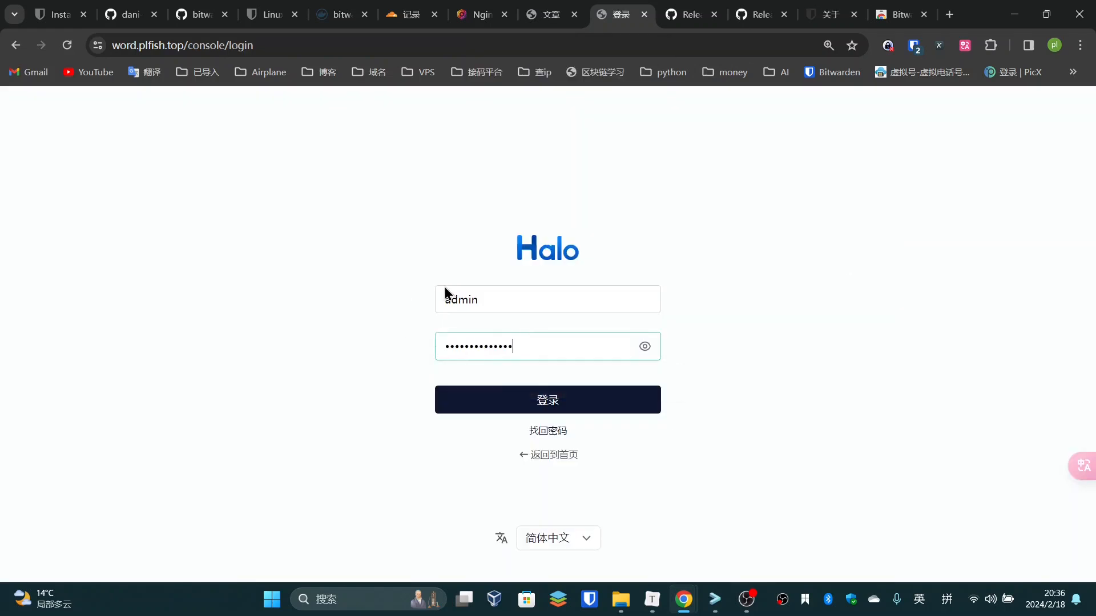
Clear the password and username from the Halo login form
left_click_drag(550, 337, 356, 345)
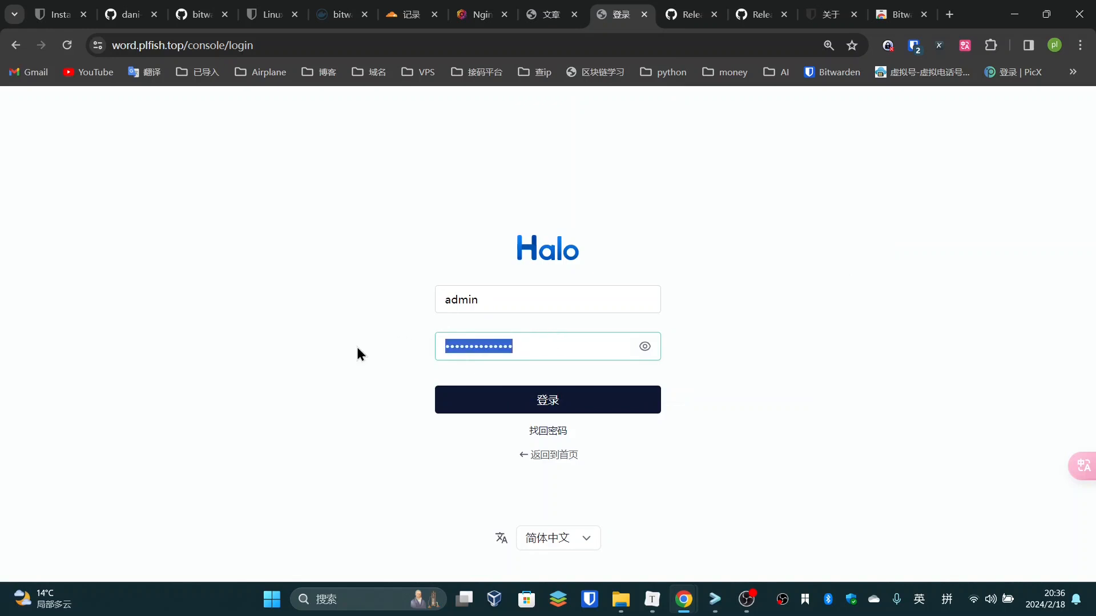
key("BackSpace")
left_click(497, 297)
left_click_drag(497, 297, 391, 307)
key("BackSpace")
Autofill the Halo login form's username and password with Bitwarden's halo (admin) entry, starting from the password field
left_click(491, 353)
right_click(492, 353)
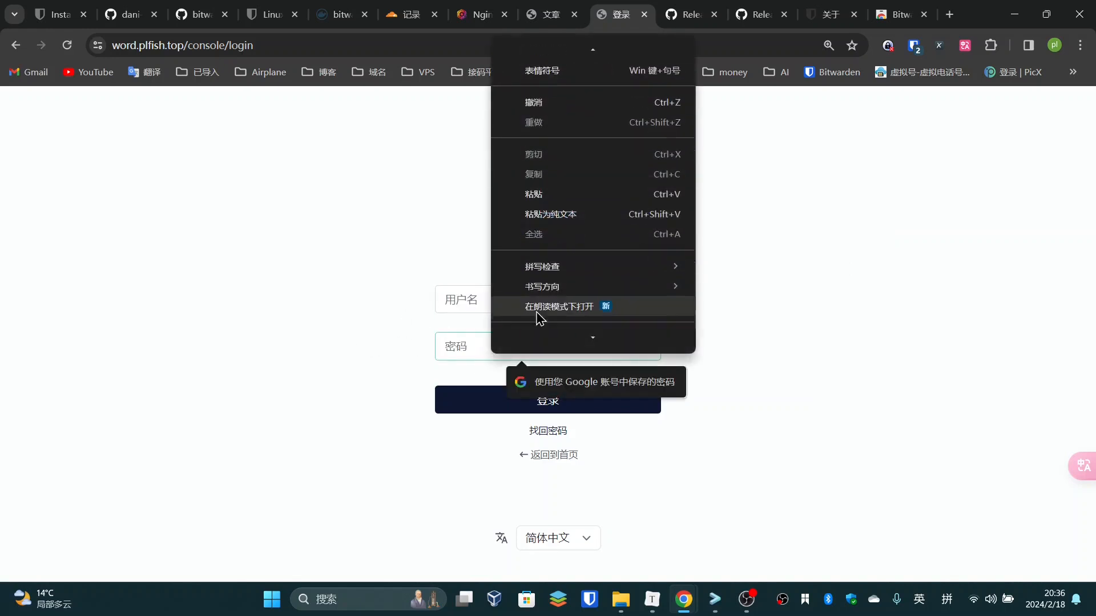
mouse_move(568, 258)
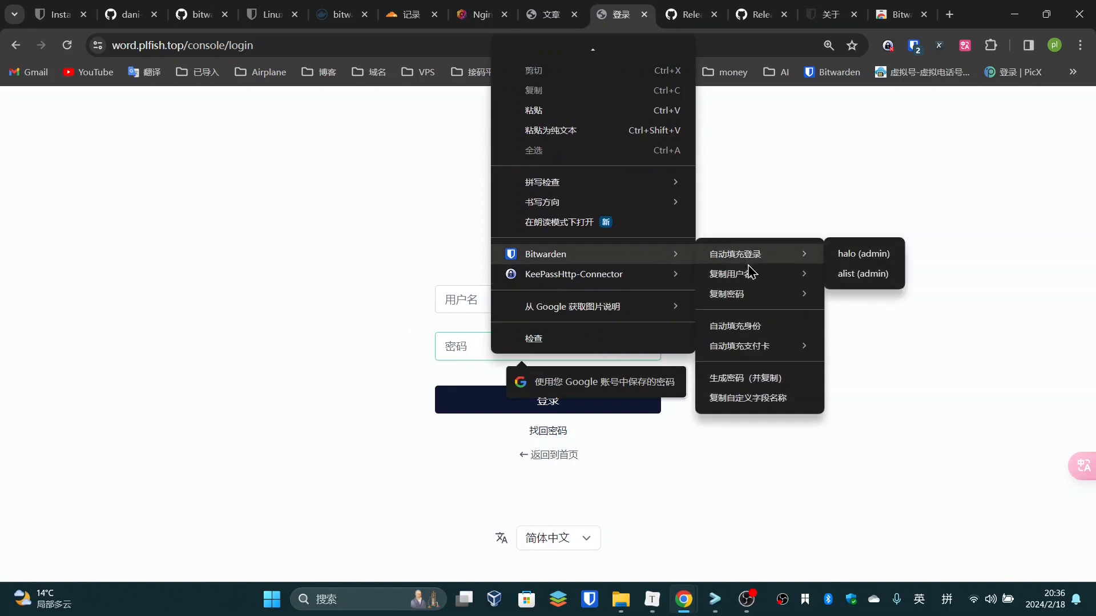
mouse_move(748, 277)
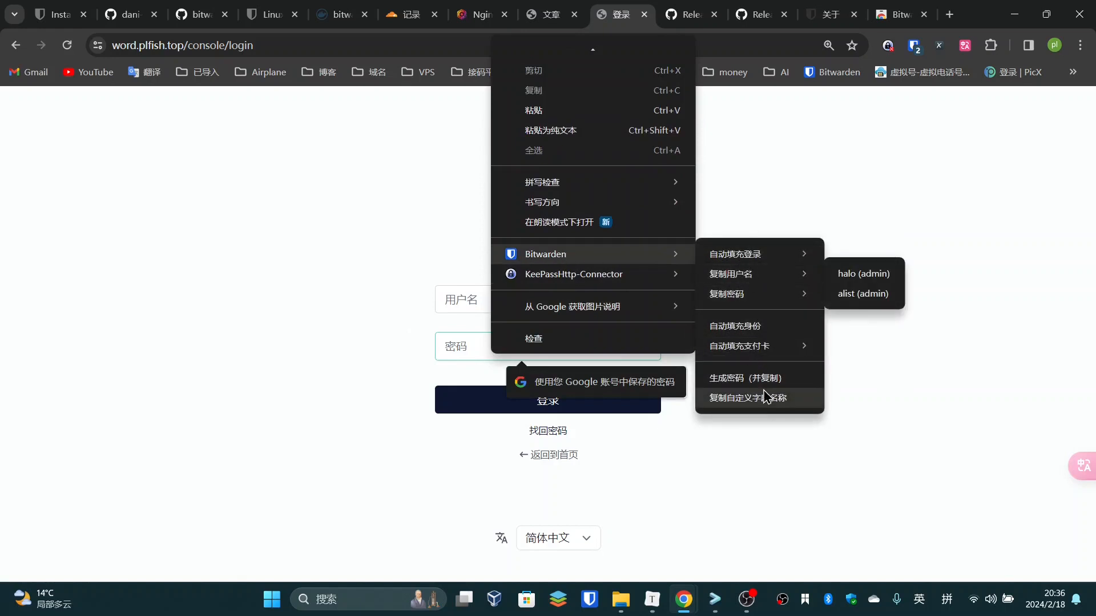
mouse_move(785, 255)
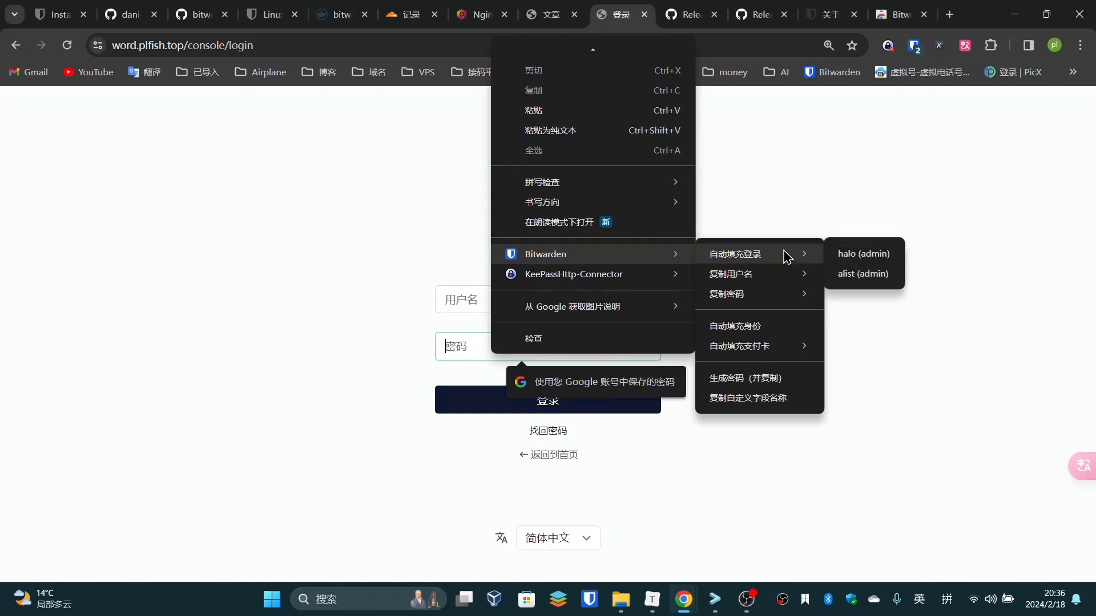
left_click(855, 254)
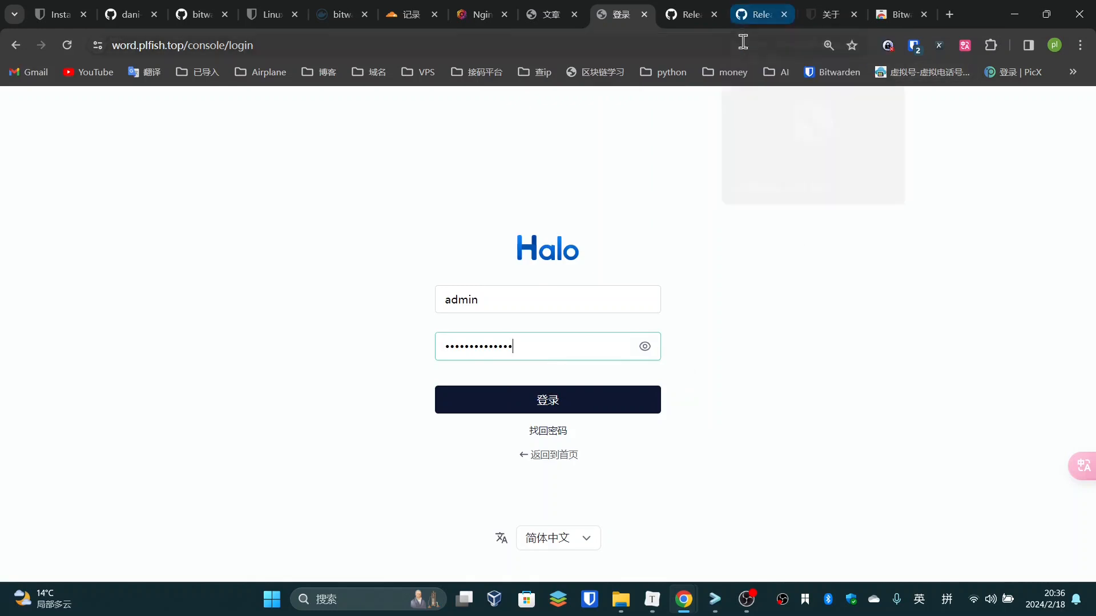
Look through the open help center, release, web store and Halo pages, and go back from the Halo login to the Bitwarden article
left_click(748, 22)
left_click(832, 21)
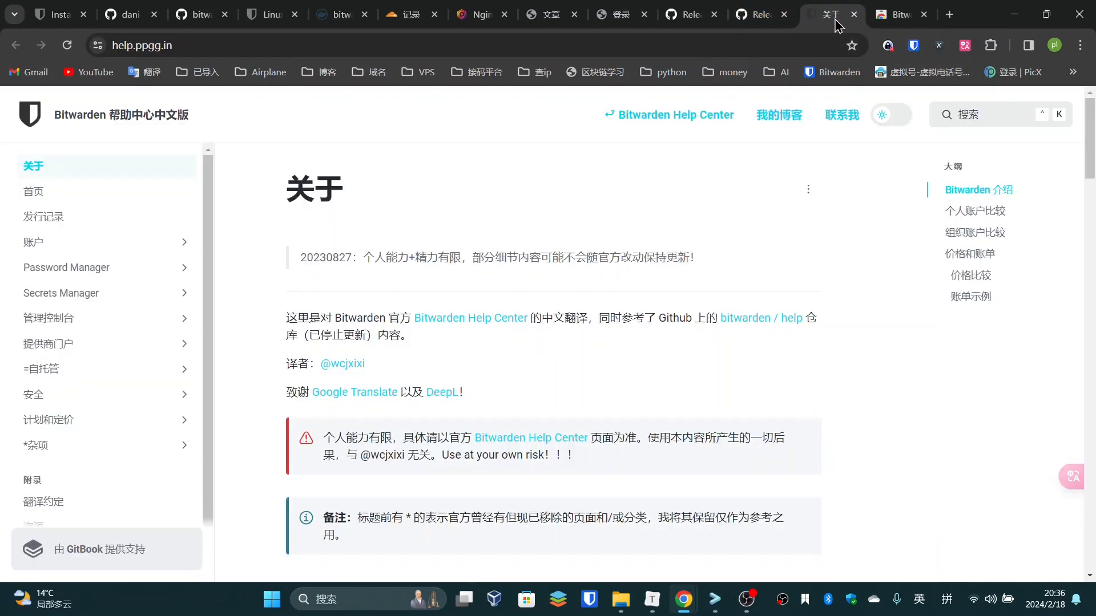
left_click(619, 16)
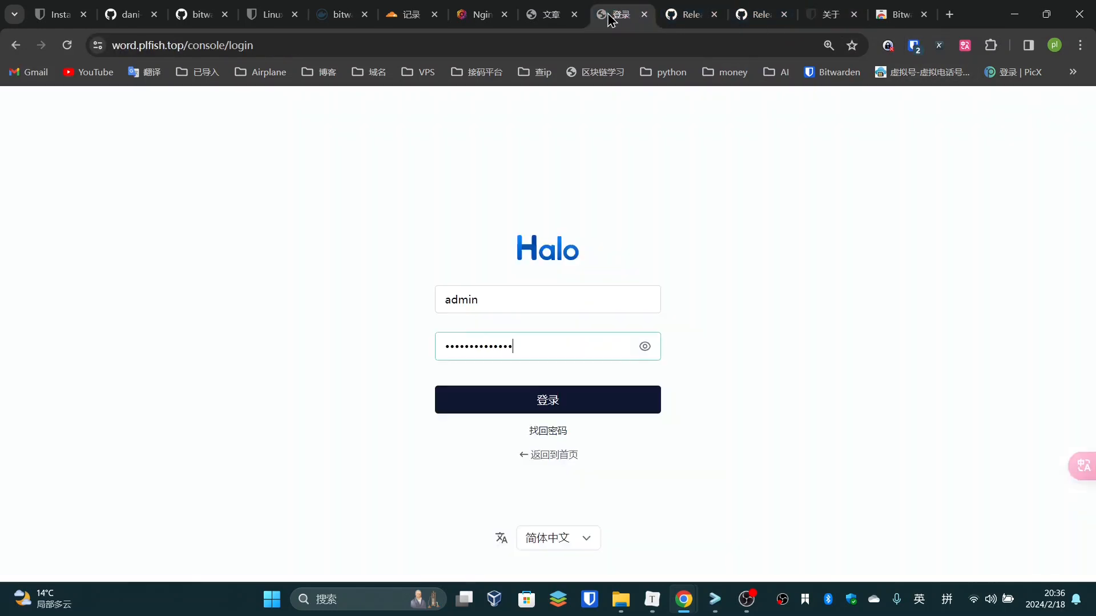
left_click(551, 17)
left_click(691, 16)
left_click(759, 16)
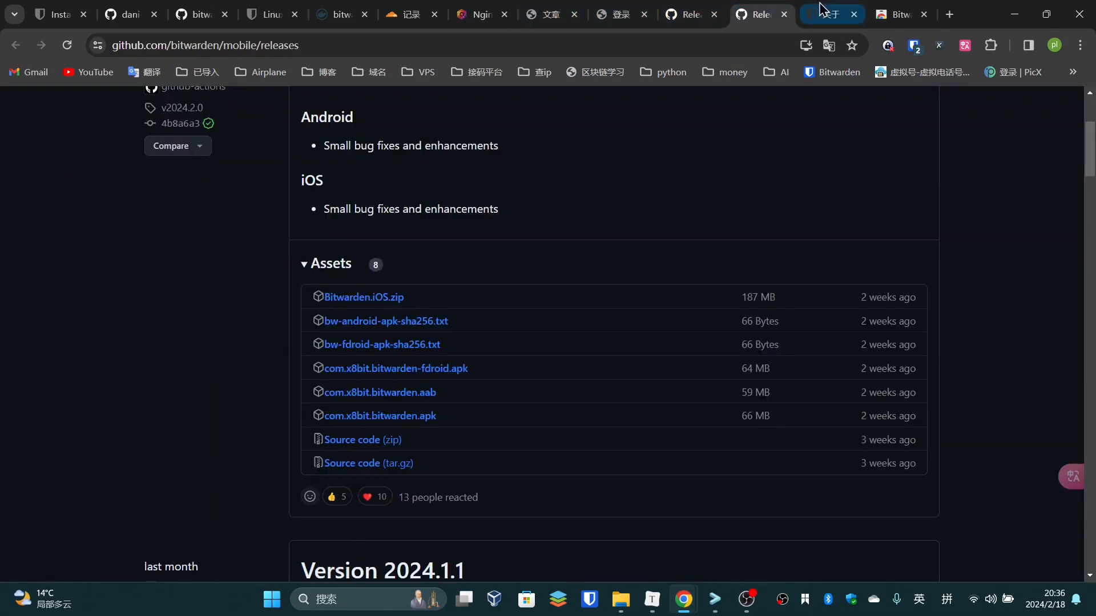
left_click(831, 16)
left_click(899, 14)
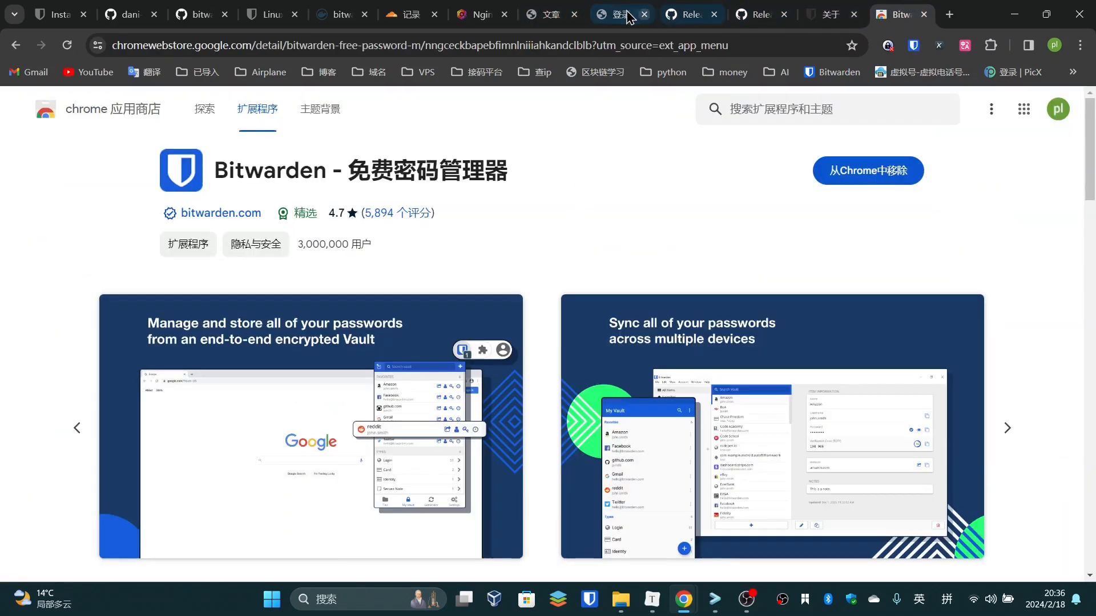
left_click(550, 14)
left_click(612, 13)
left_click(552, 15)
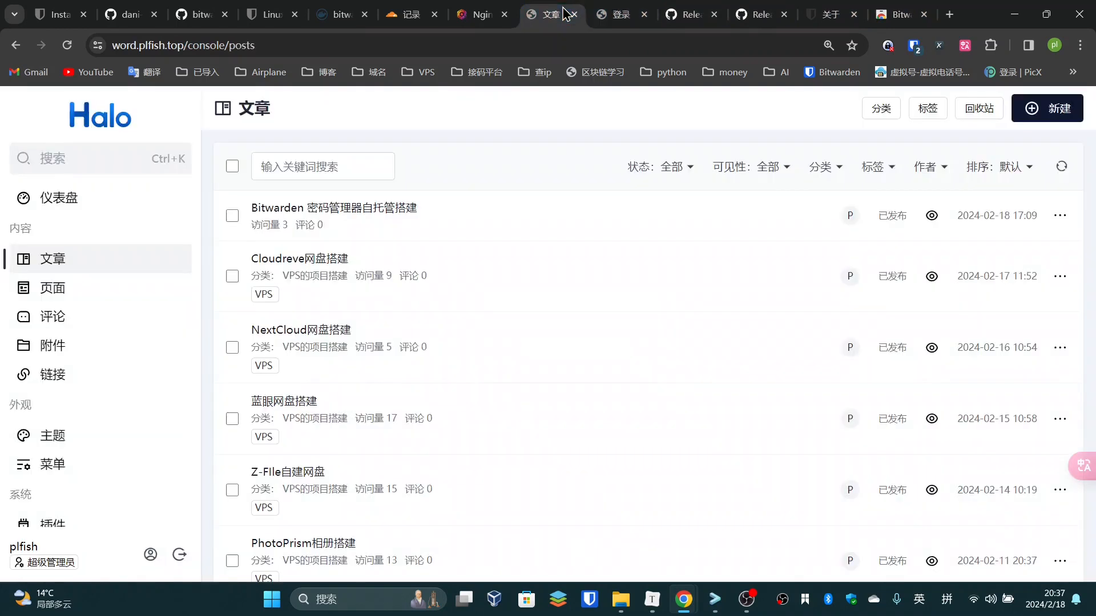
left_click(605, 8)
left_click(15, 46)
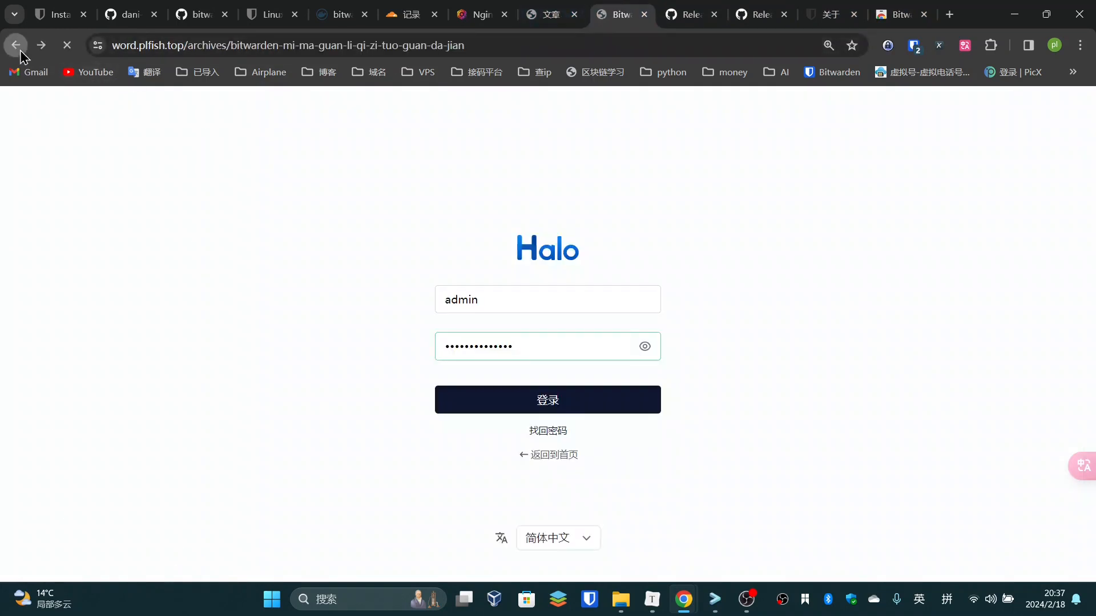
Read the article's section 9.总结, including the keepass and 1password alternatives and the closing thanks to the developers
scroll(870, 326, "down", 4)
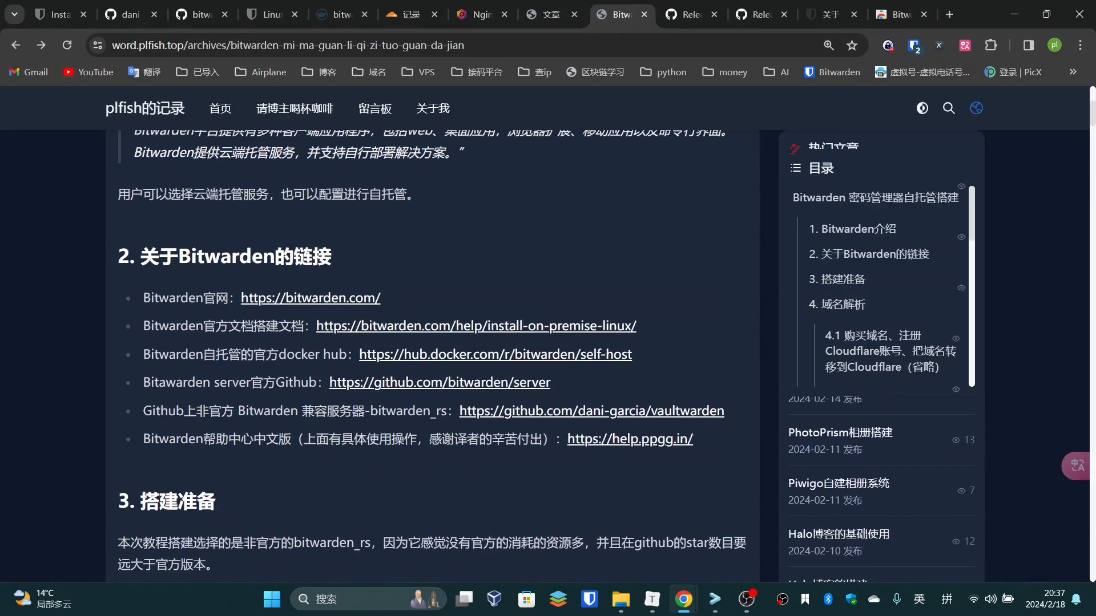
left_click_drag(1094, 116, 1066, 606)
scroll(411, 285, "up", 5)
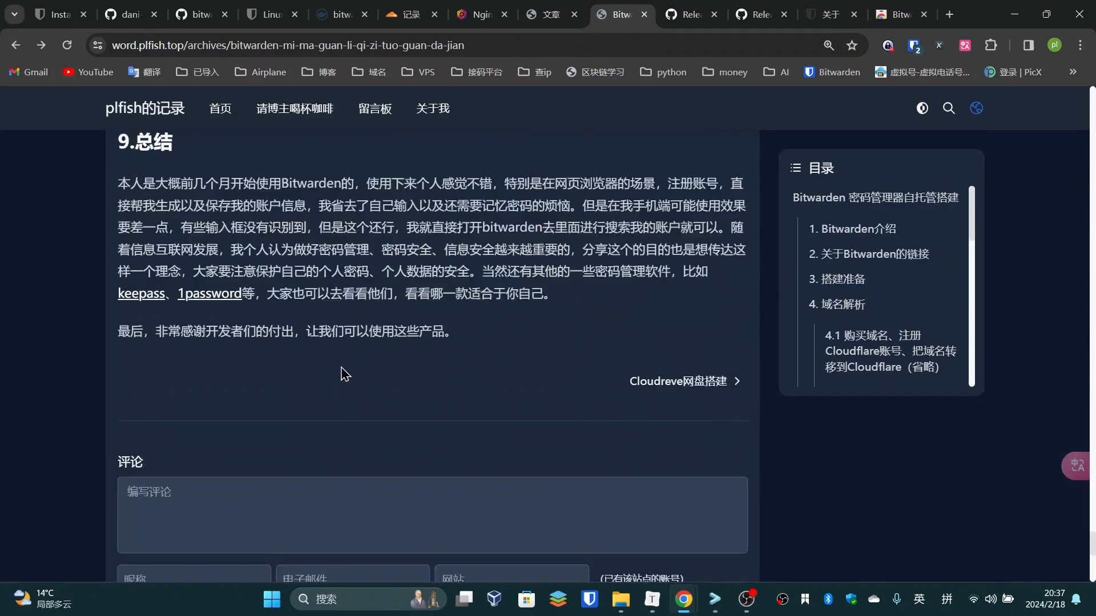
left_click_drag(277, 292, 416, 399)
left_click(407, 391)
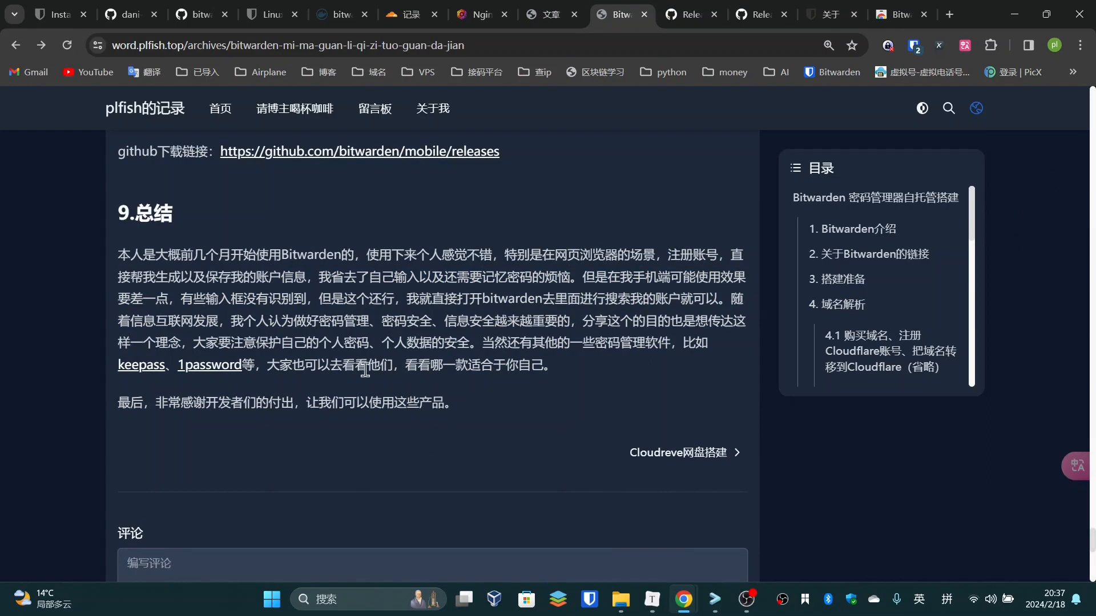
left_click_drag(171, 401, 135, 419)
left_click(263, 409)
left_click_drag(295, 401, 336, 410)
left_click(439, 399)
left_click(343, 417)
Return to the beginning of the article to show its title and the Bitwarden介绍 section
scroll(898, 381, "up", 6)
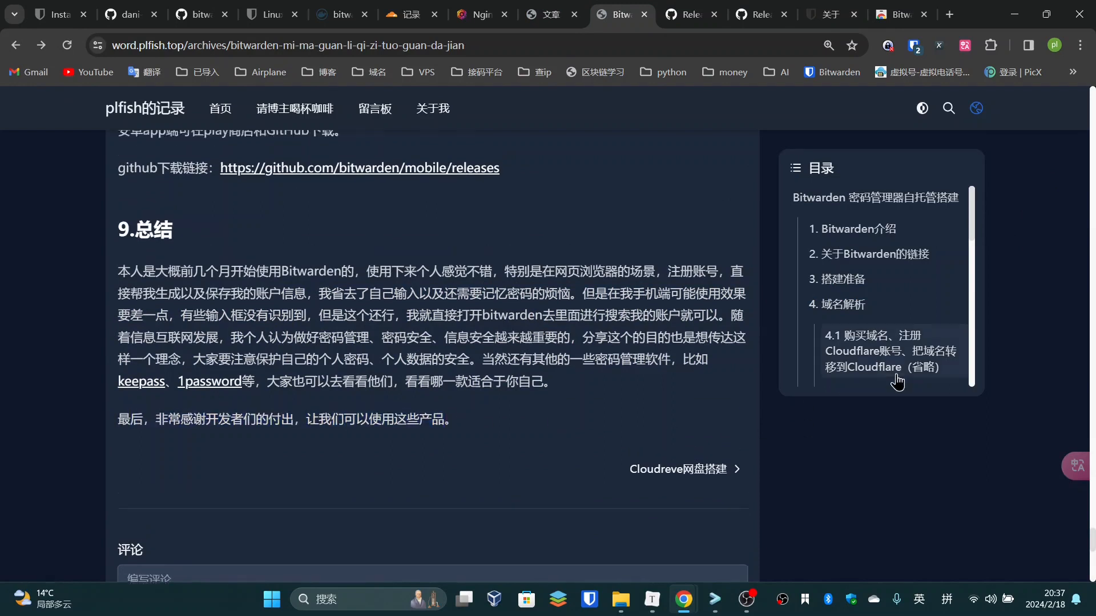
scroll(877, 414, "up", 1)
left_click_drag(1092, 235, 1093, 107)
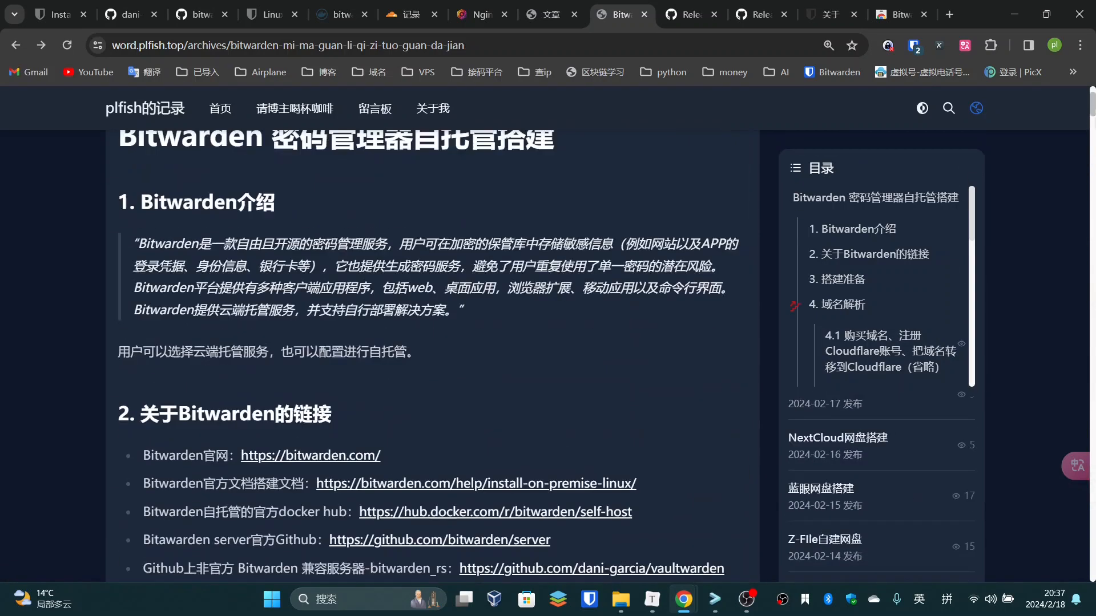
scroll(523, 342, "up", 3)
left_click(399, 266)
mouse_move(277, 262)
left_mouse_down()
mouse_move(366, 263)
mouse_move(278, 265)
left_mouse_up()
left_click(283, 267)
left_click_drag(121, 262, 310, 255)
left_click(310, 255)
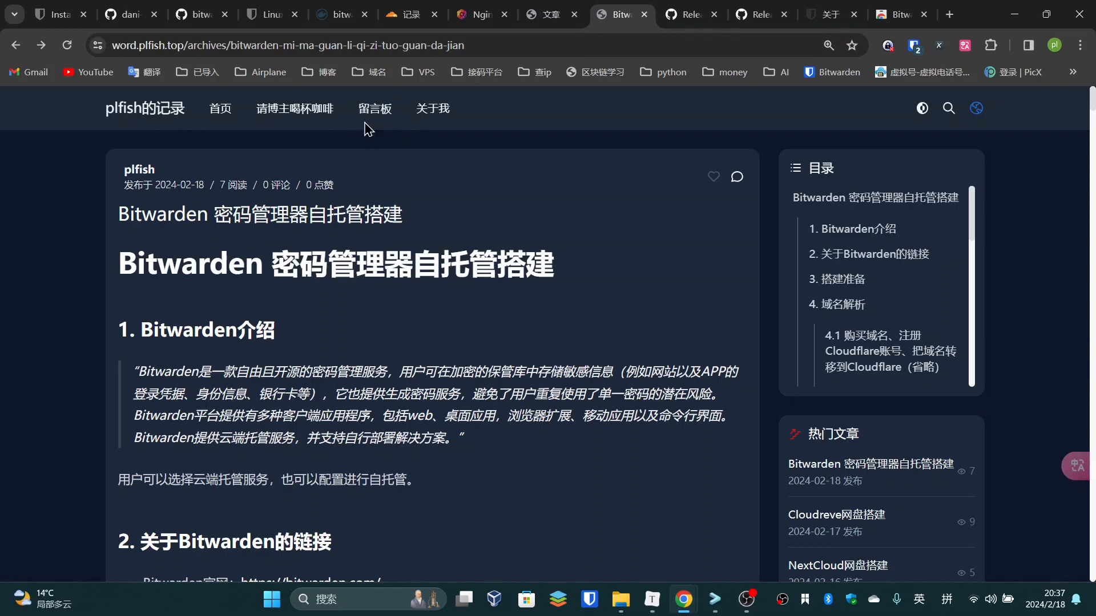
left_click_drag(398, 224, 312, 216)
left_click(297, 225)
left_click(368, 217)
left_click(345, 219)
left_click(327, 219)
left_click(347, 217)
left_click(312, 215)
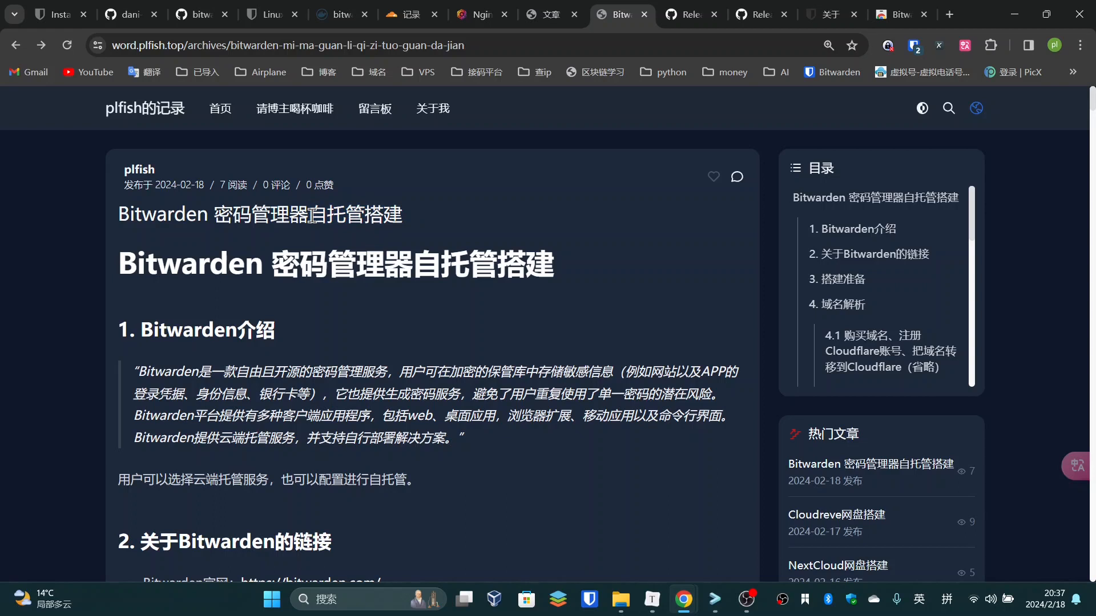